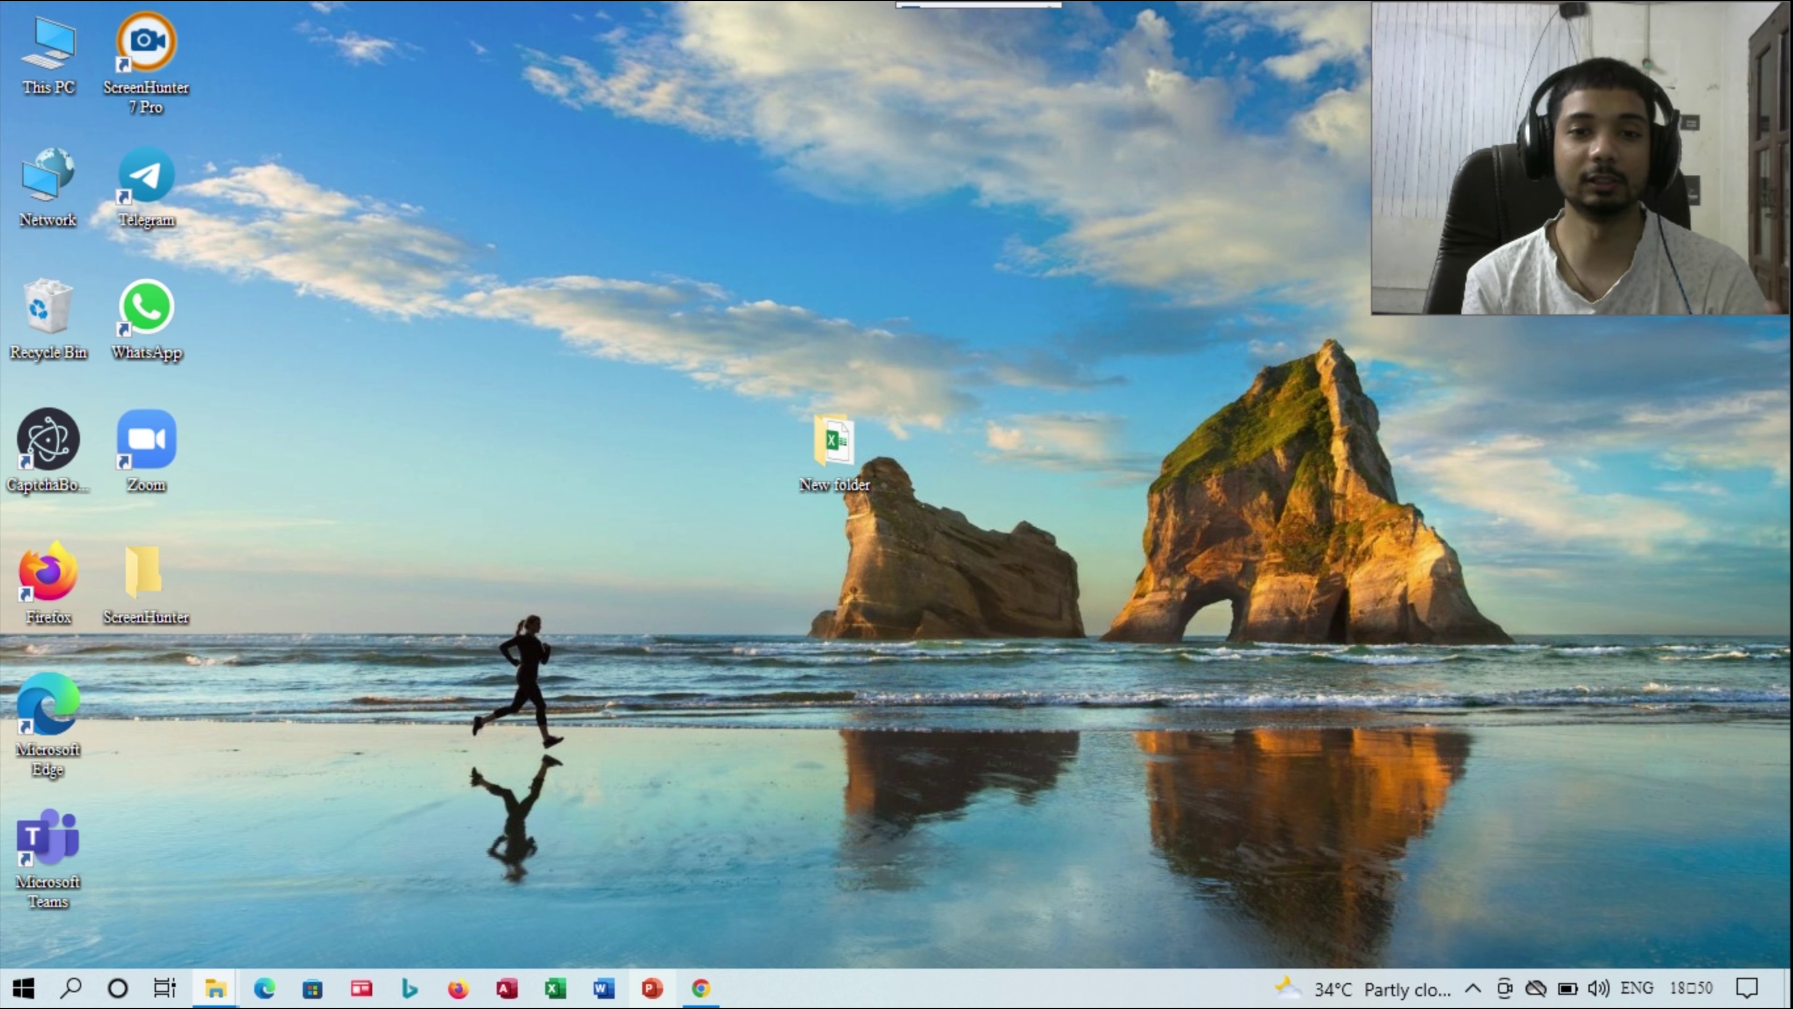
- Open Custom Data VAlidation.xlsx from the desktop's New folder in Excel
double_click(835, 449)
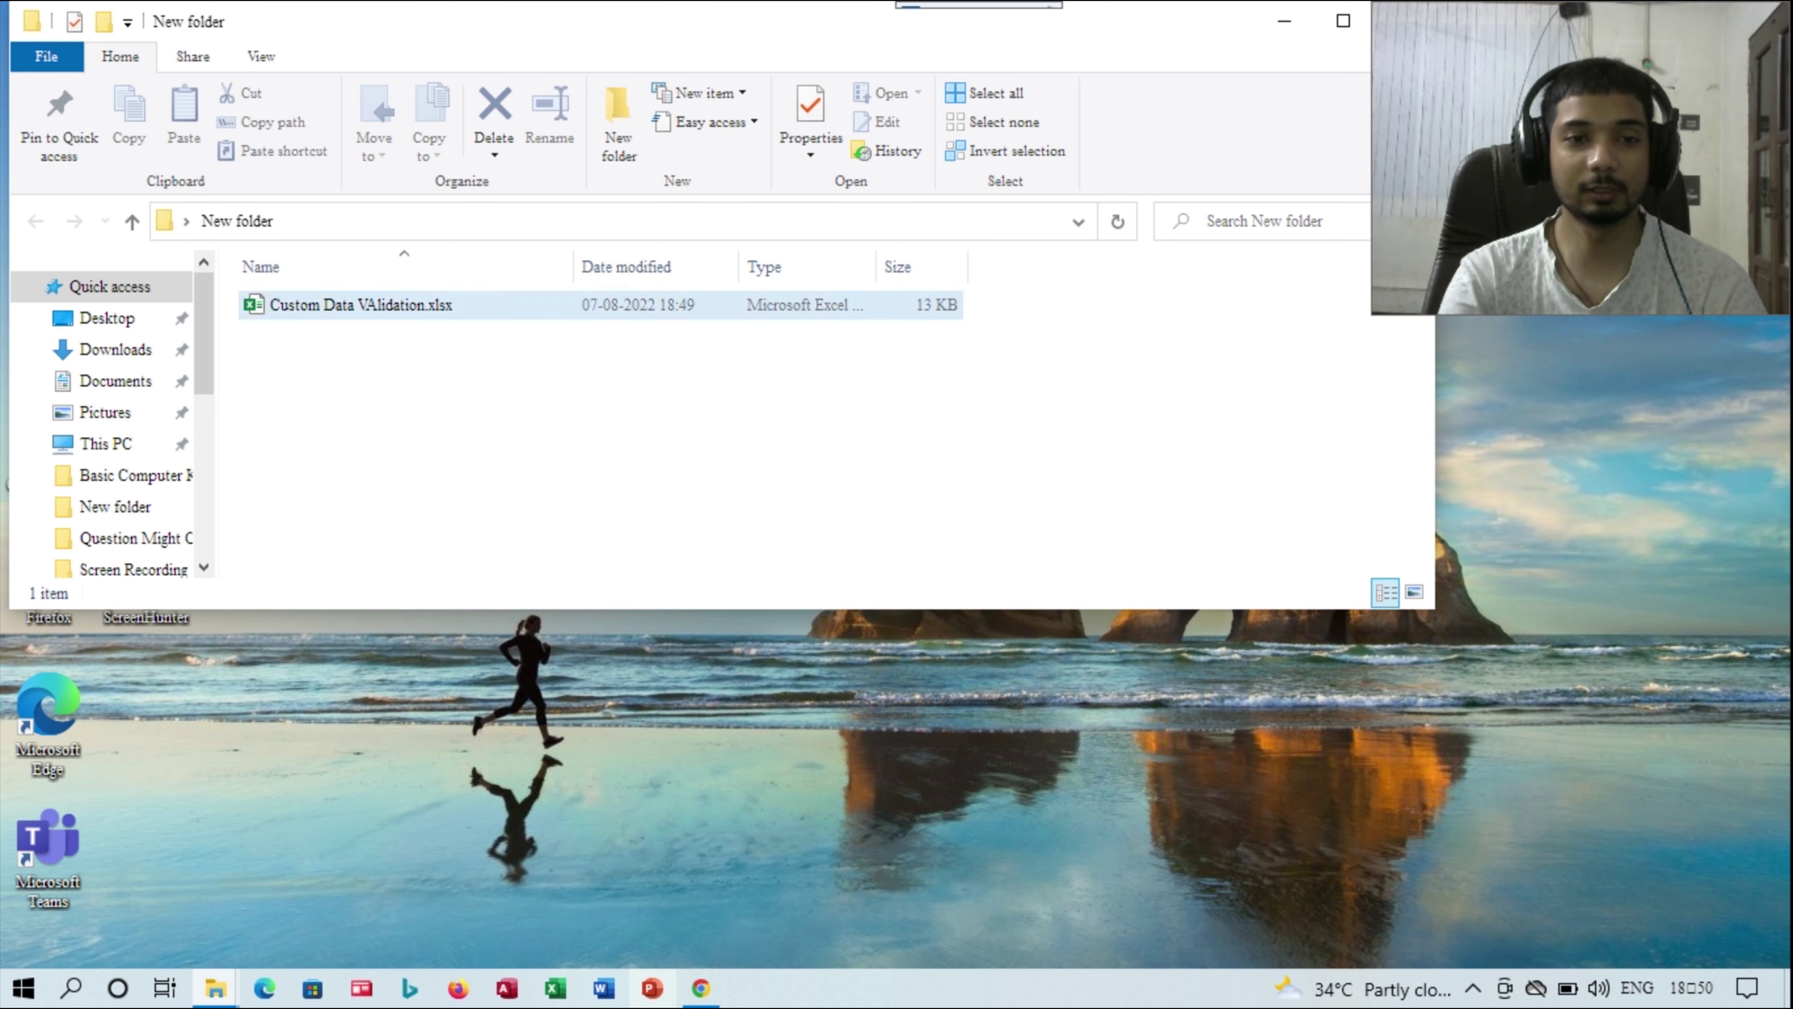
click(382, 307)
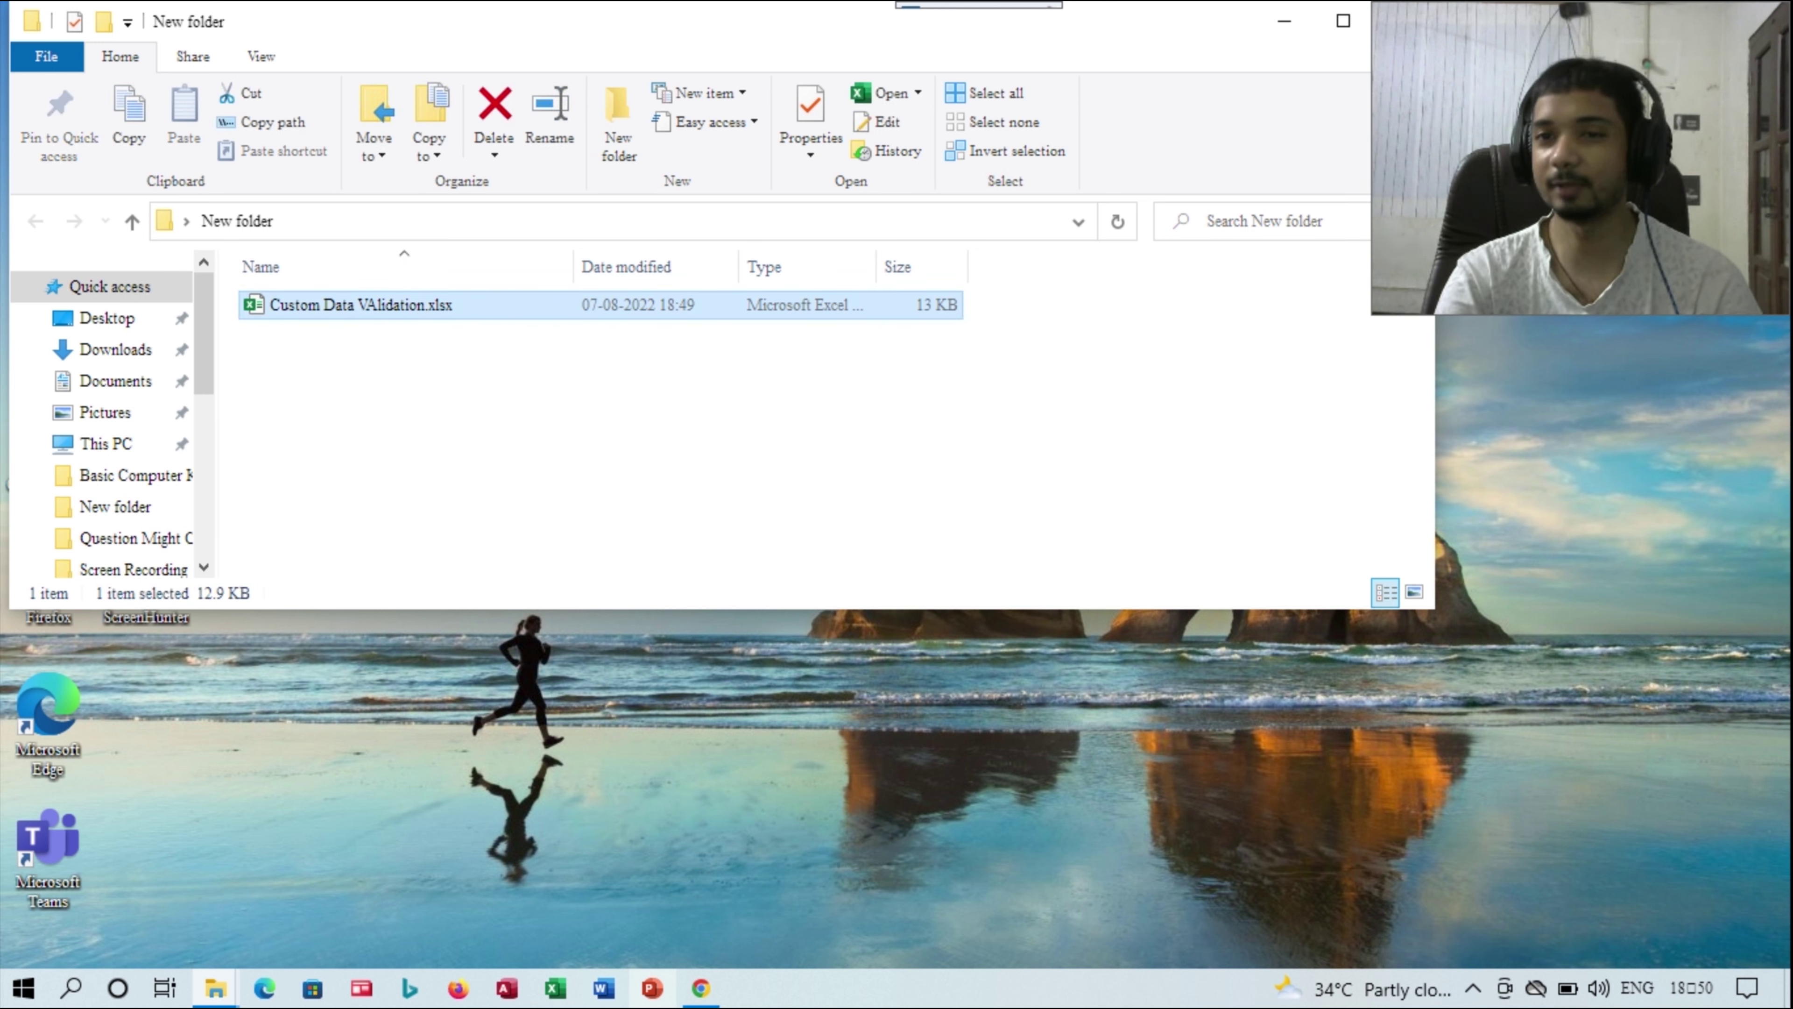
key(Return)
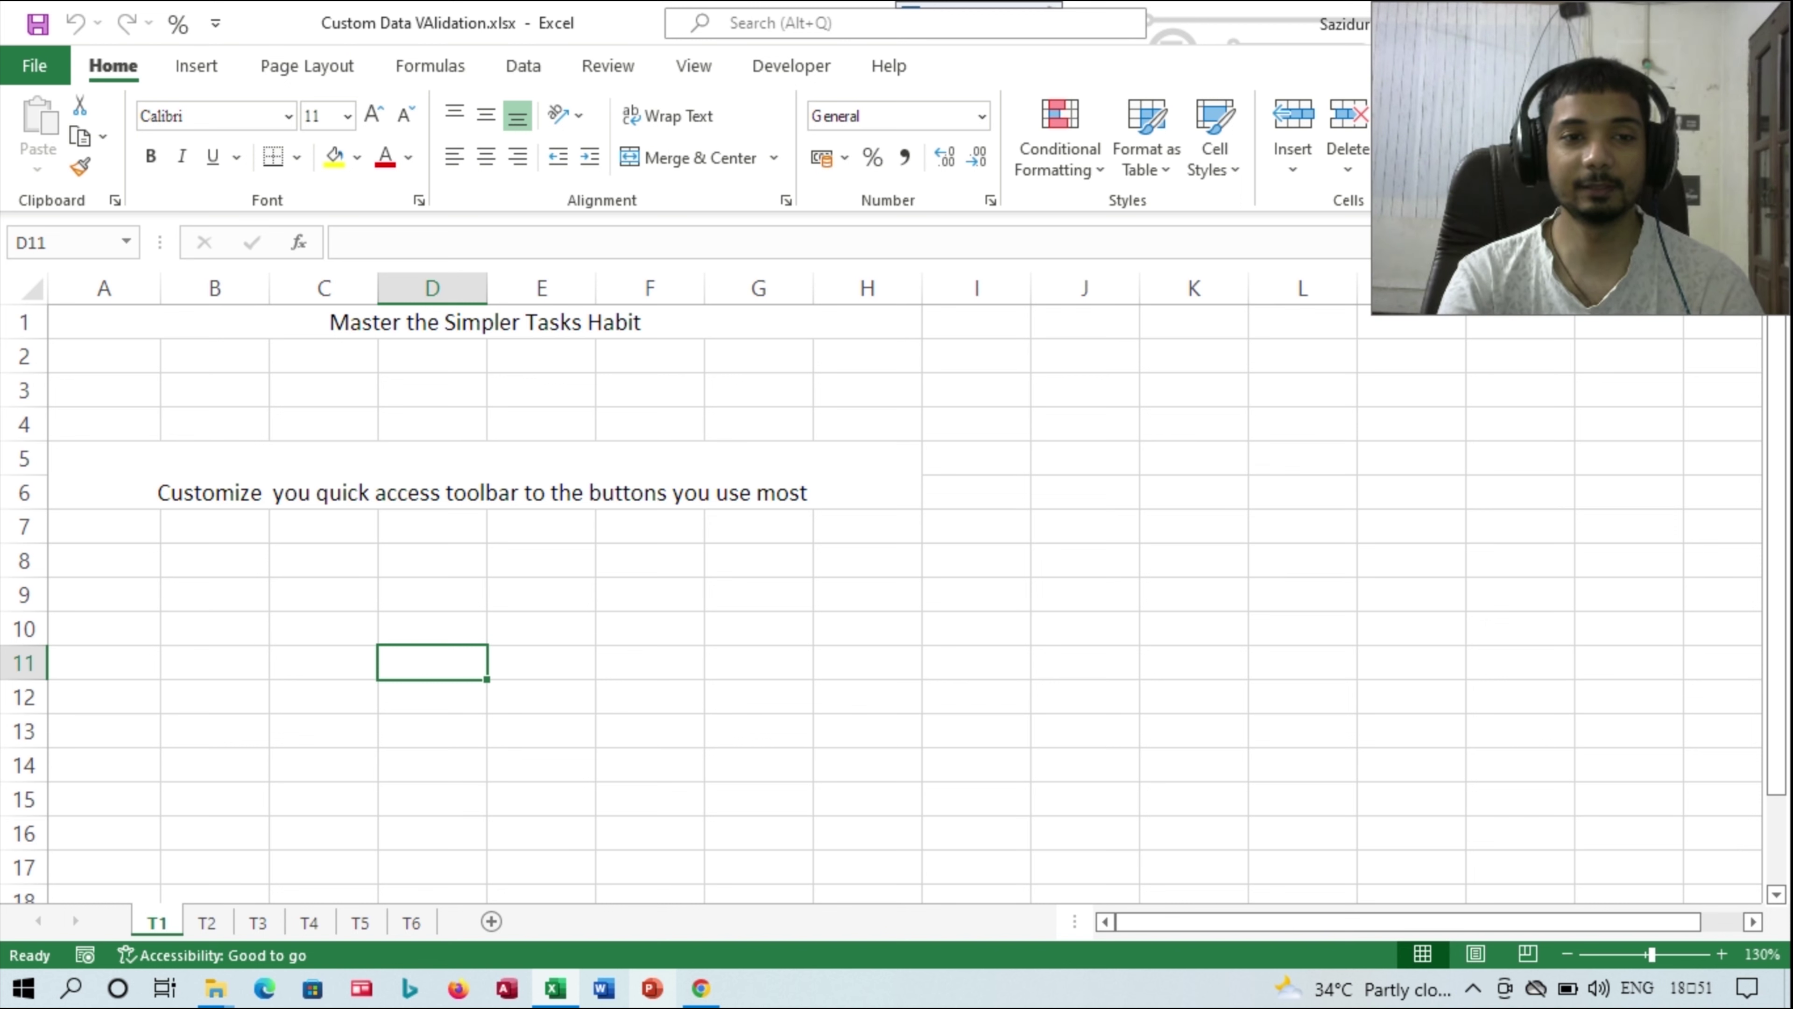
- Open Page Setup for sheet T1 from Page Layout, showing Portrait, 100% scaling, A4
click(484, 322)
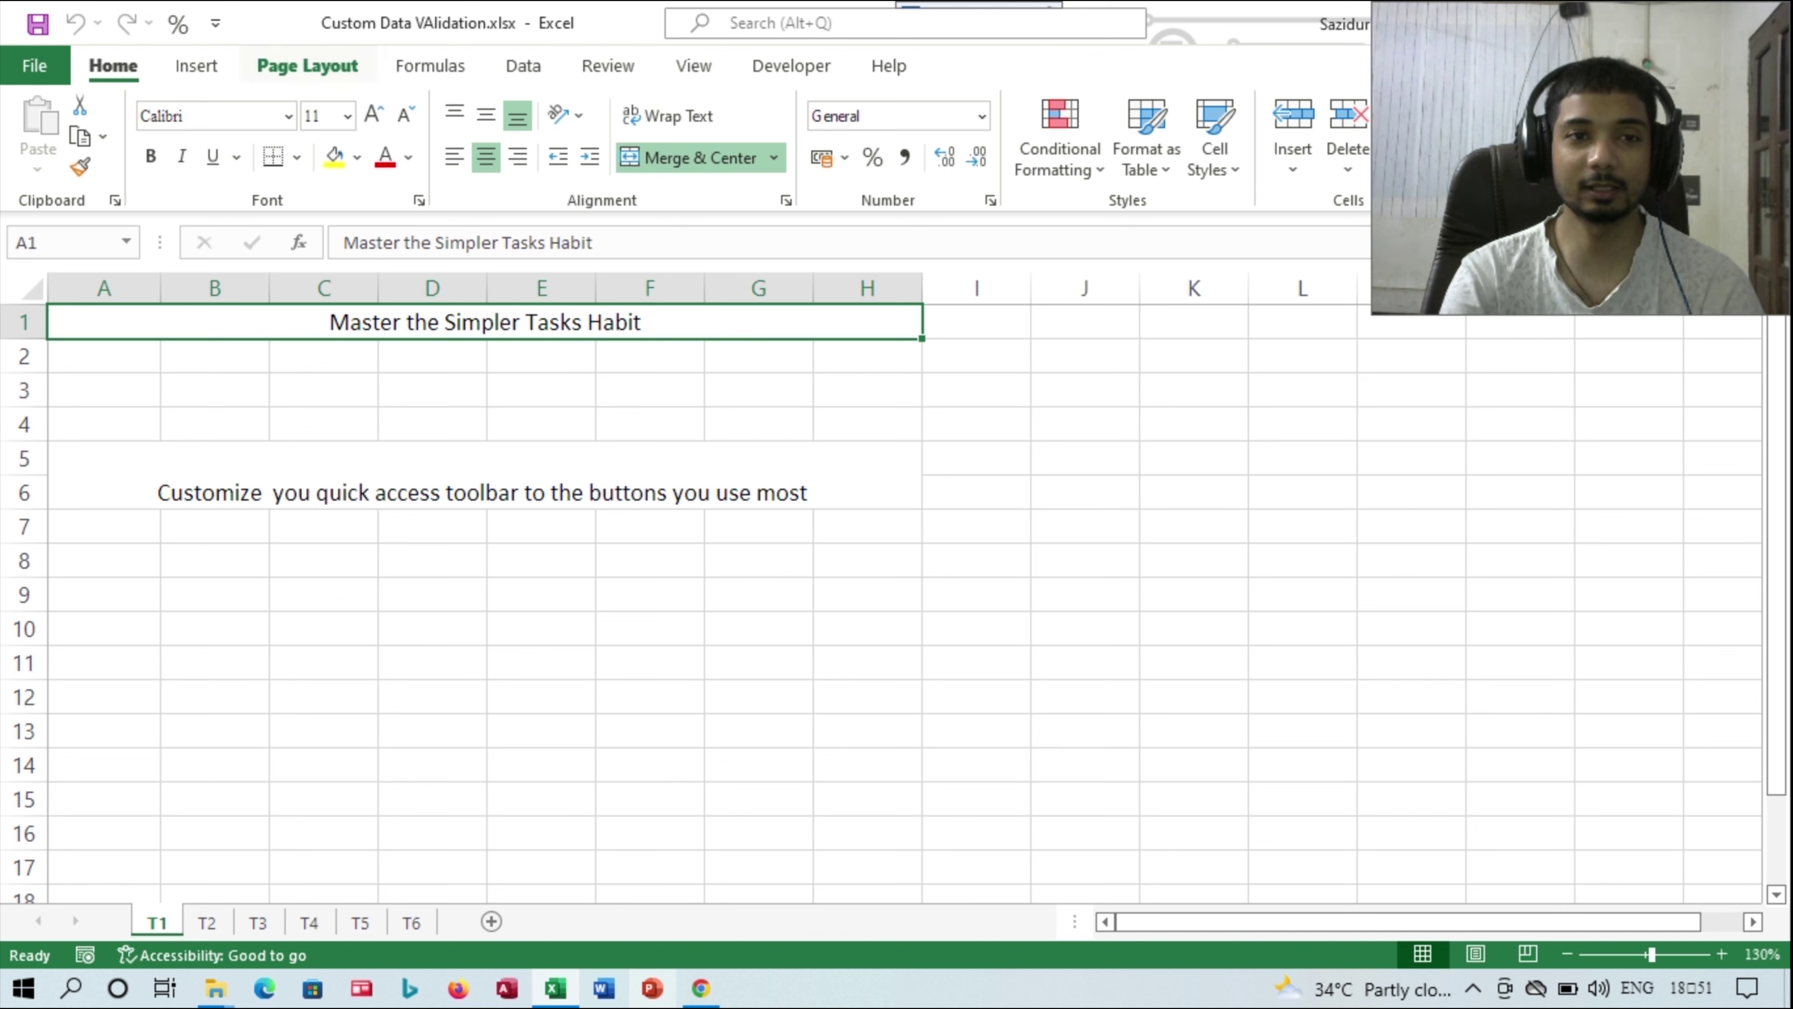
click(308, 65)
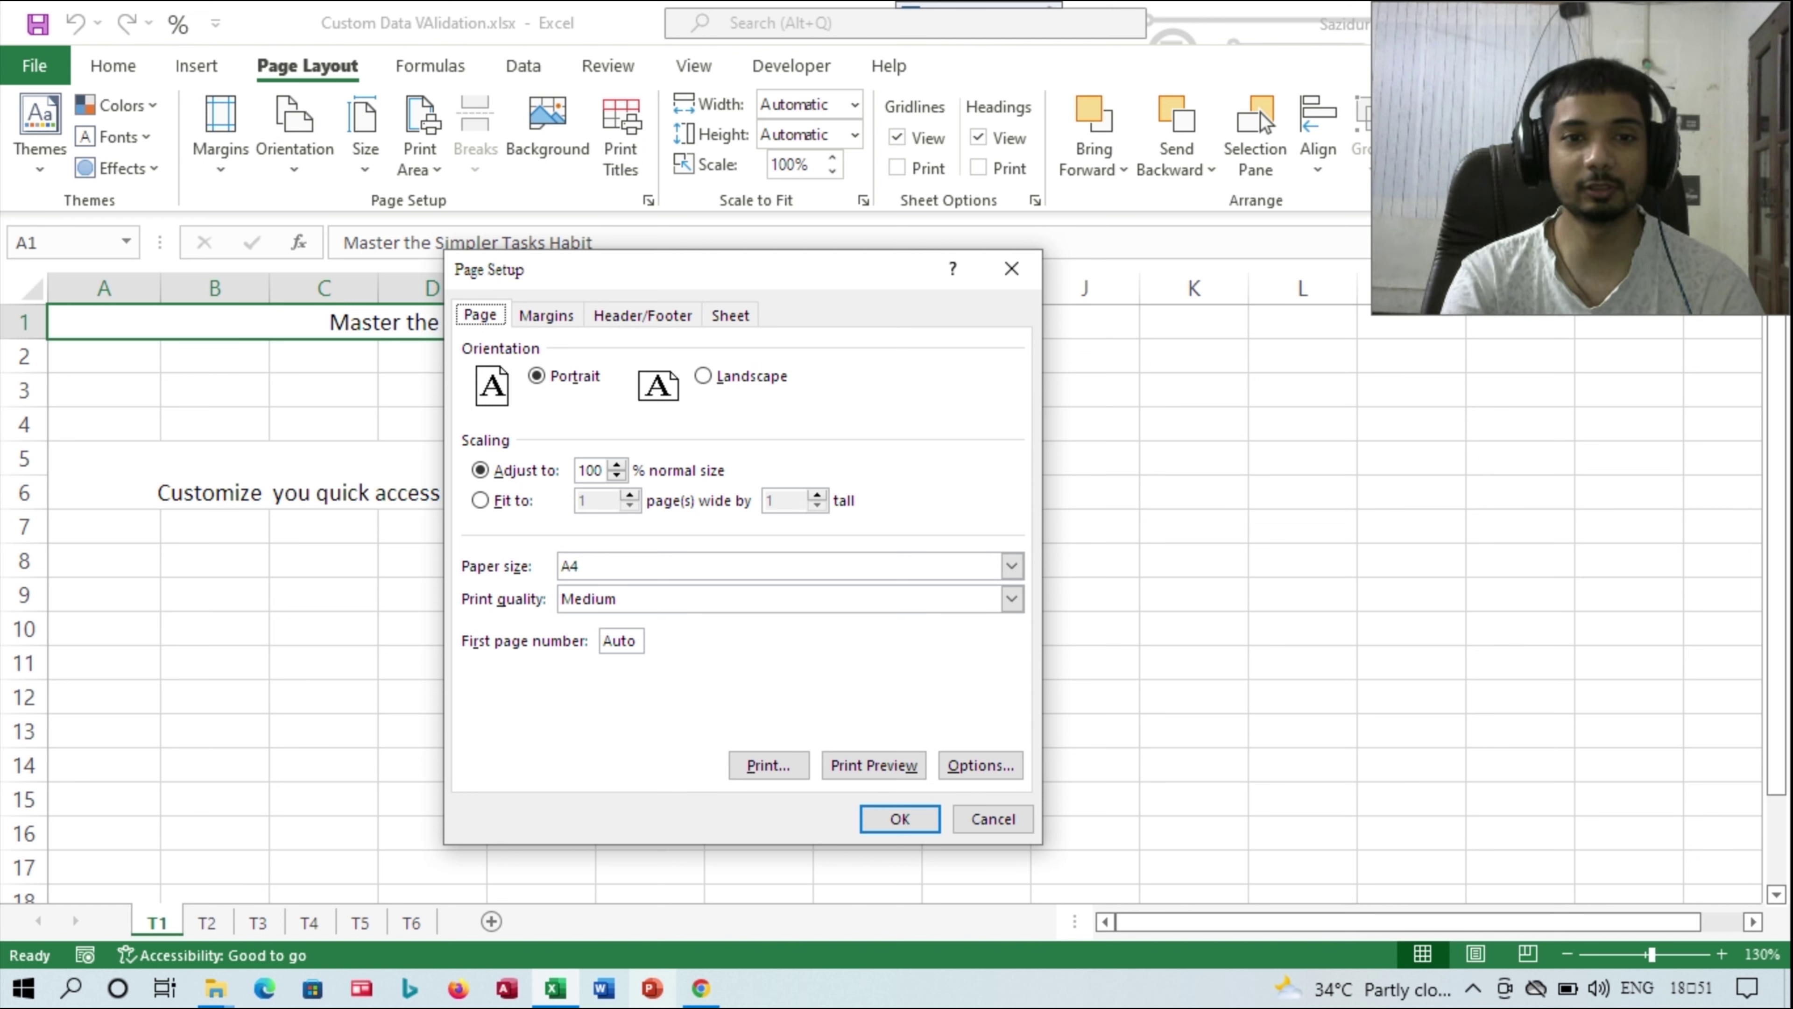
- Browse the Header and Footer presets on the Header/Footer tab, keeping both at (none)
key(ctrl+Tab)
key(ctrl+Tab)
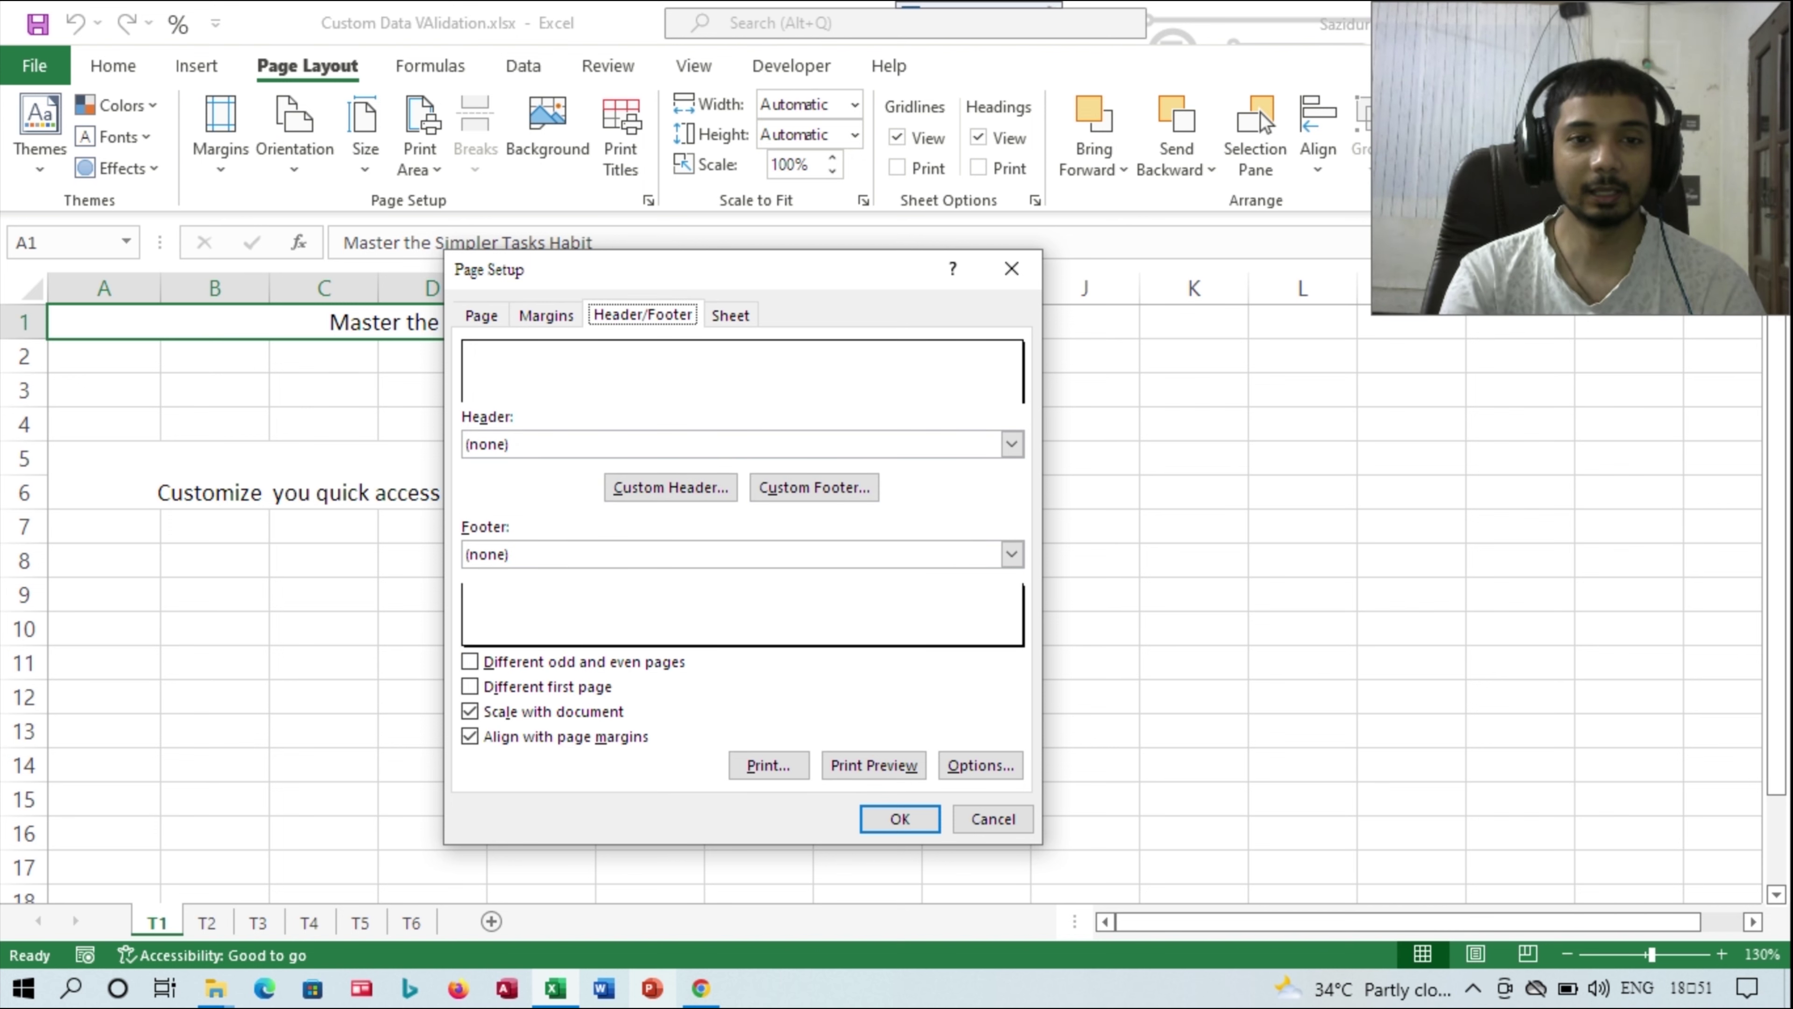
click(1012, 444)
key(Down)
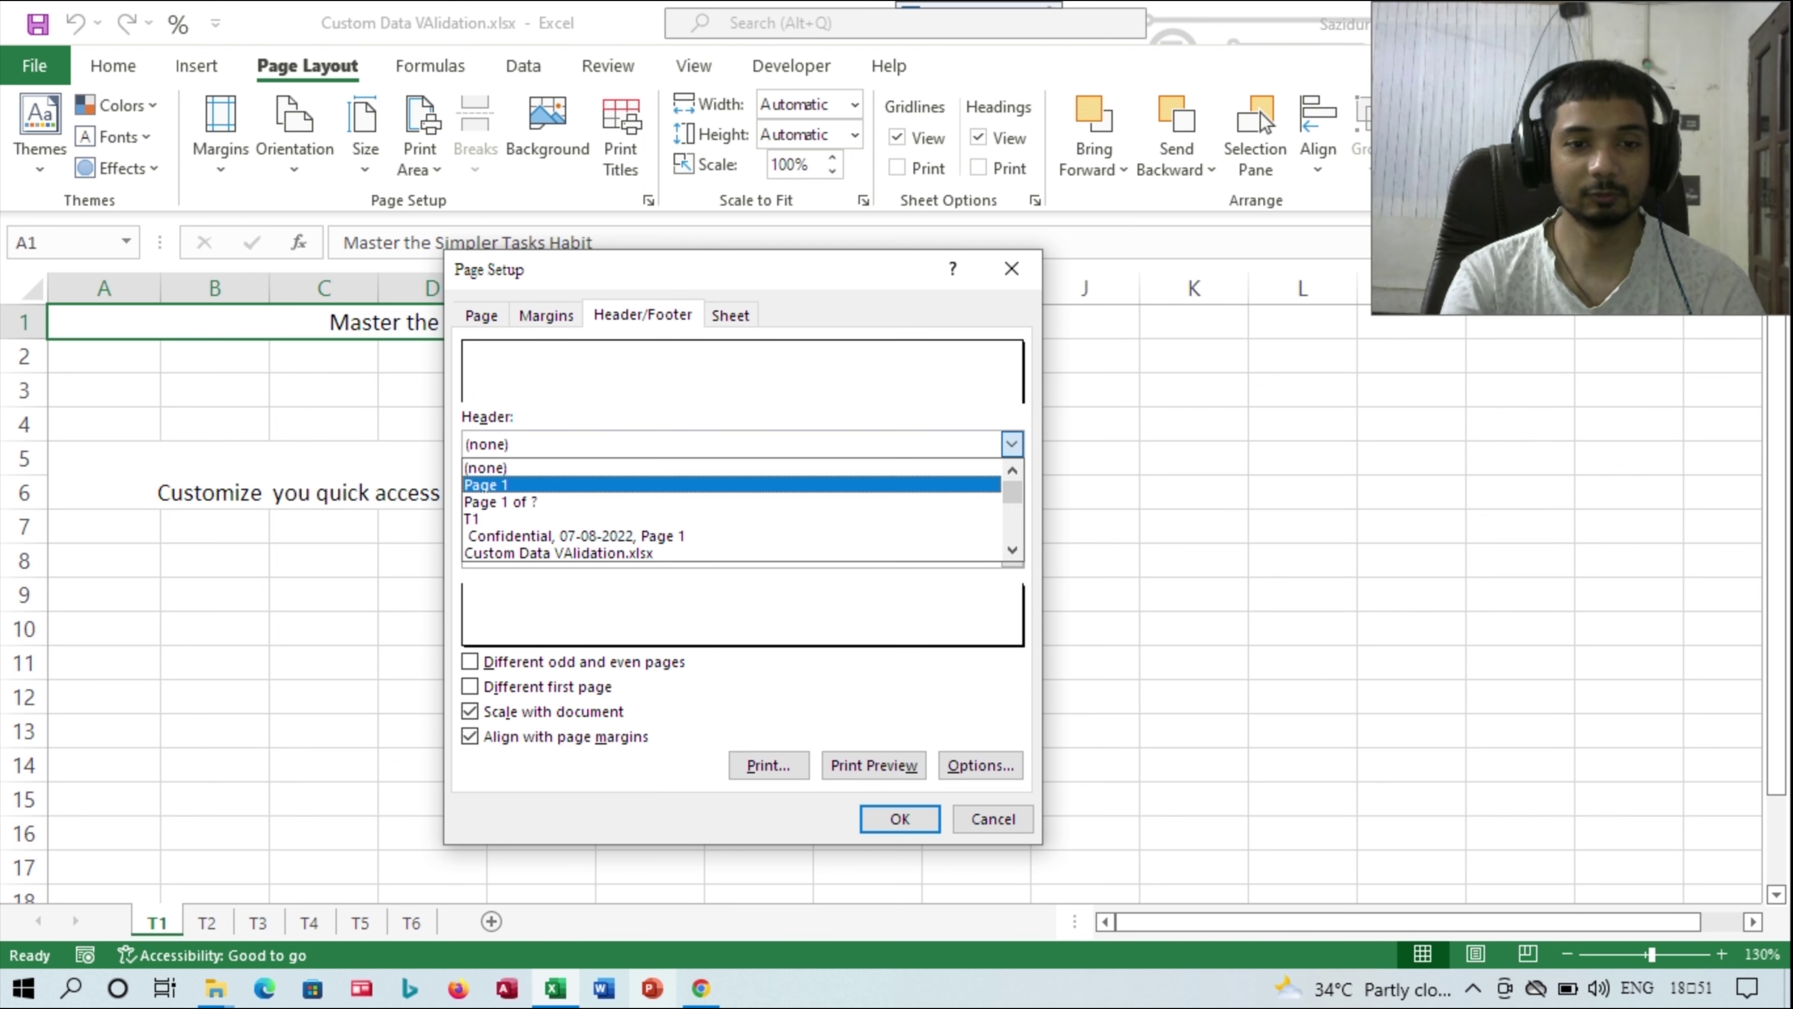
key(Down)
key(Down)
key(Down)
key(Down)
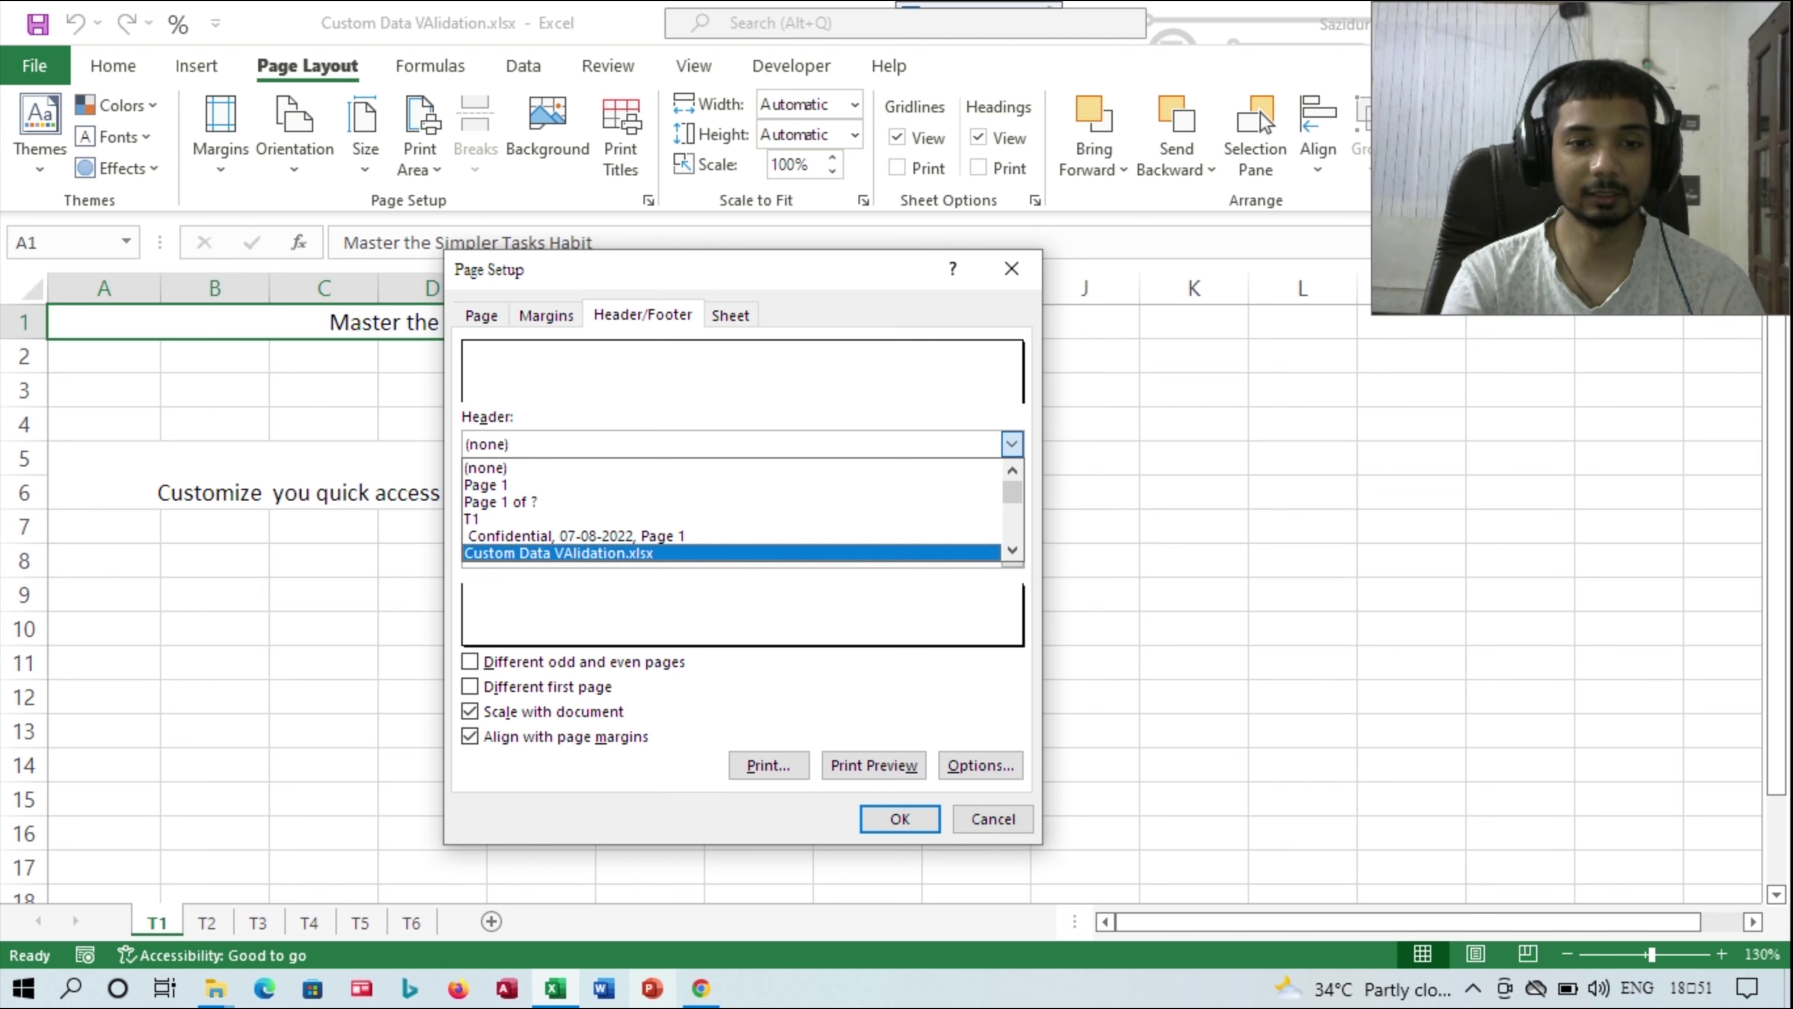
key(Escape)
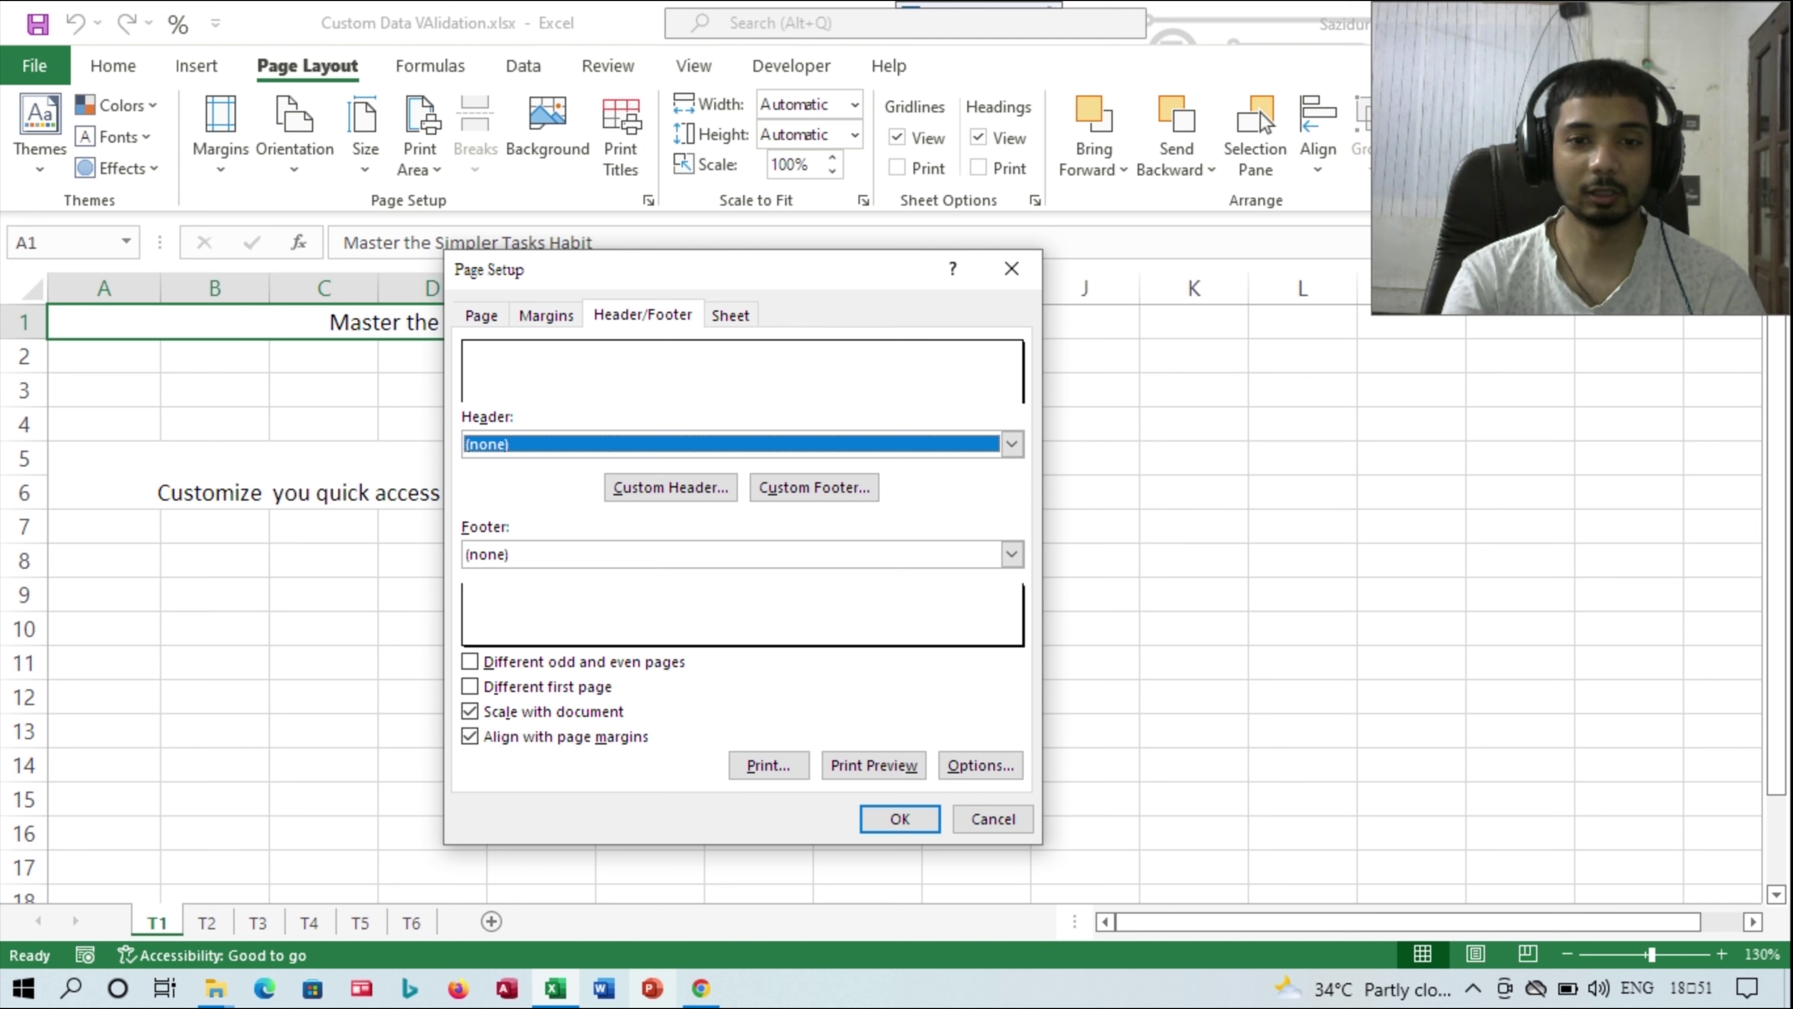
click(1011, 554)
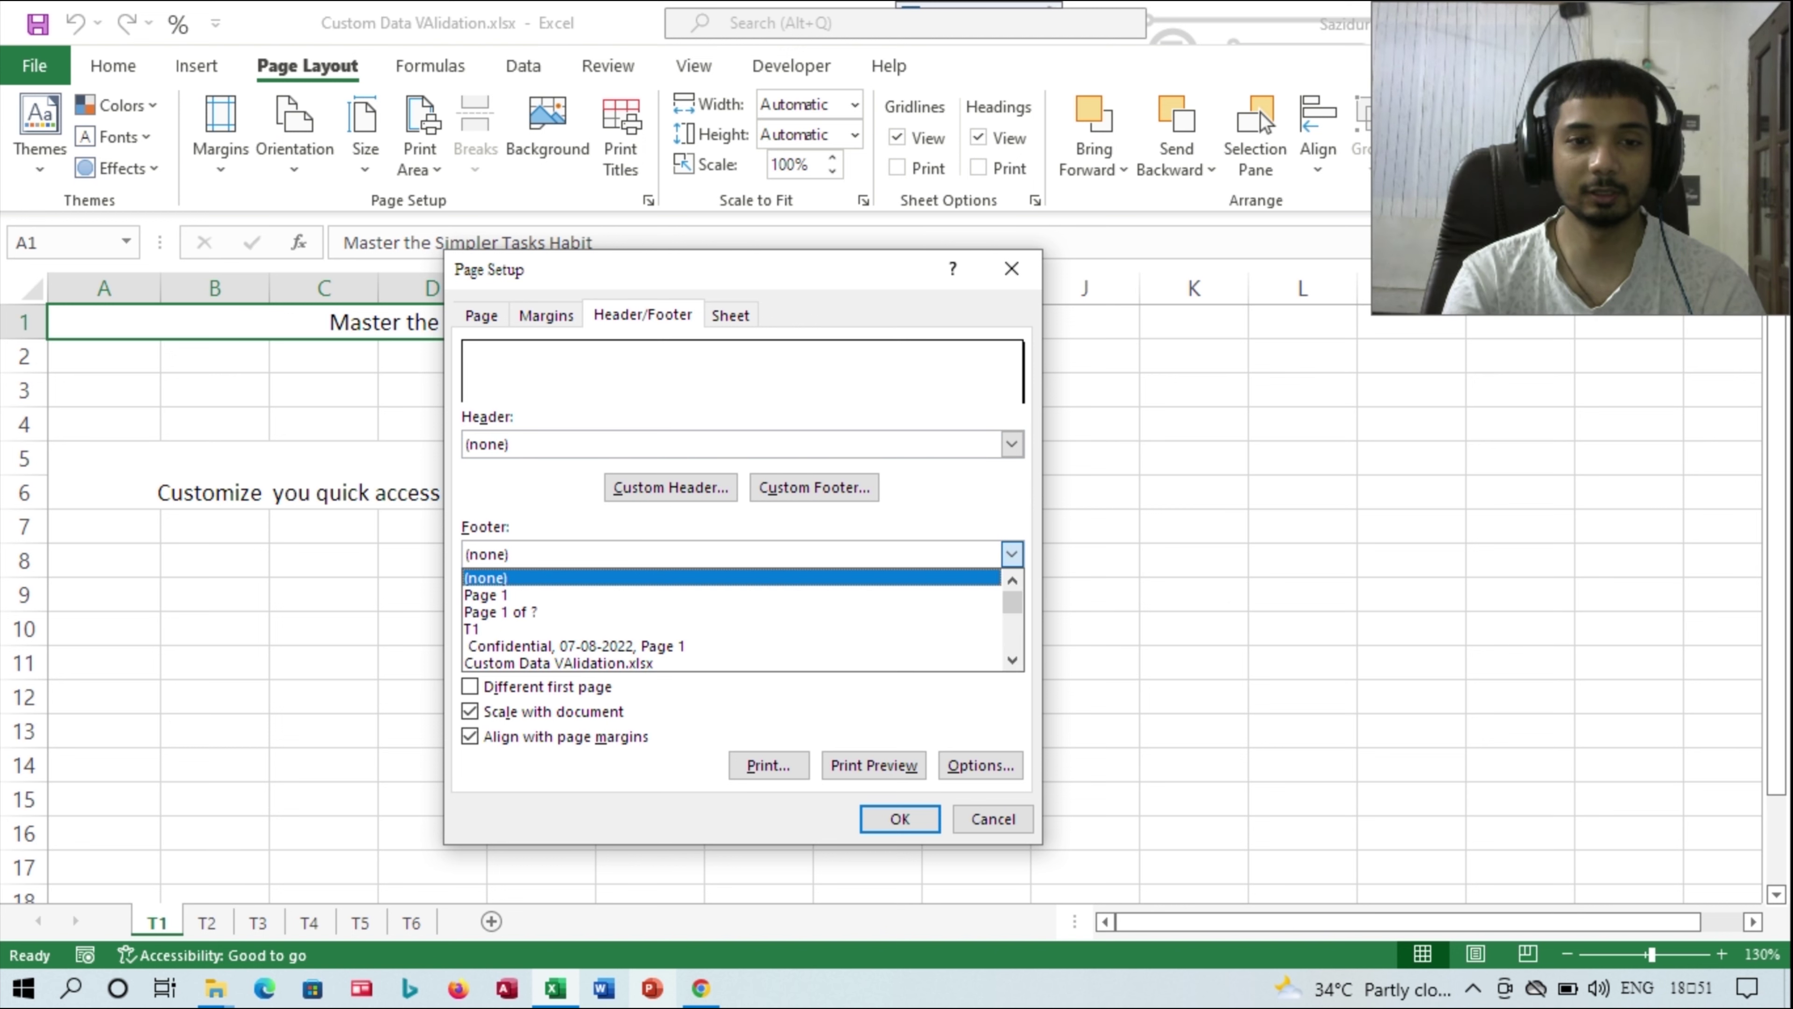
key(Escape)
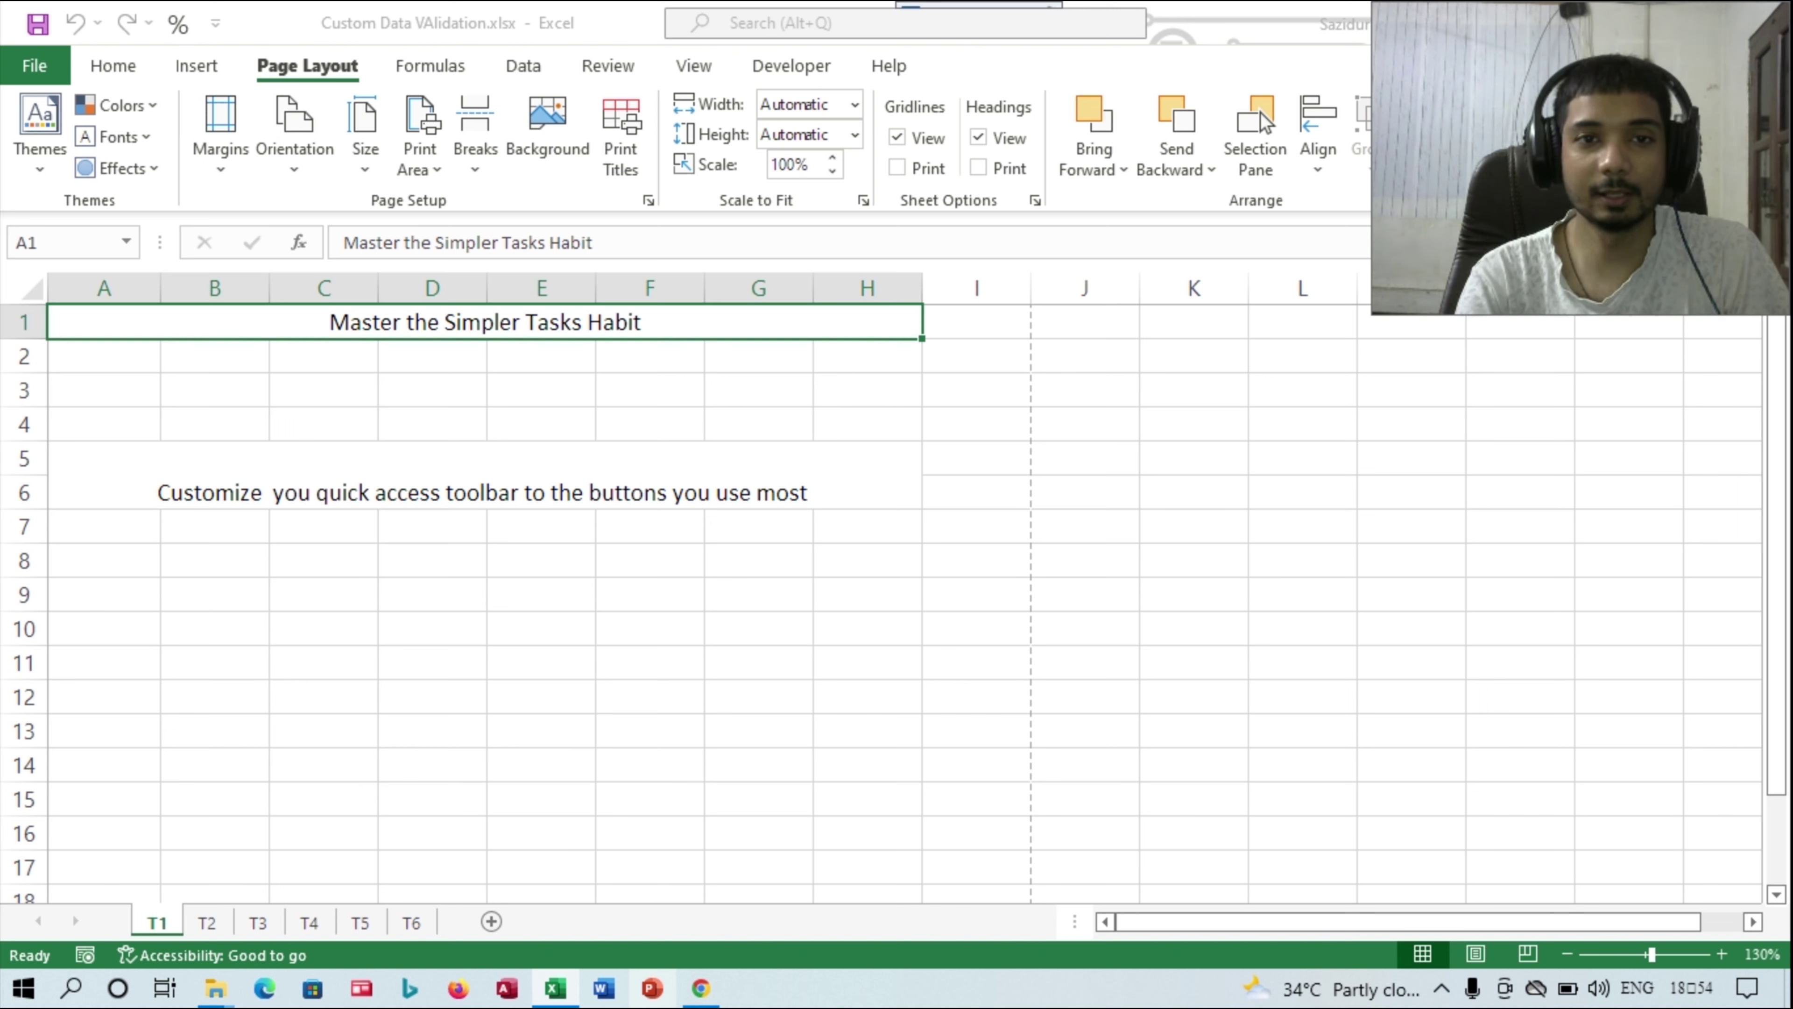
- Switch sheet T1 to Page Layout view to see its 'Data of Header' page header
click(694, 65)
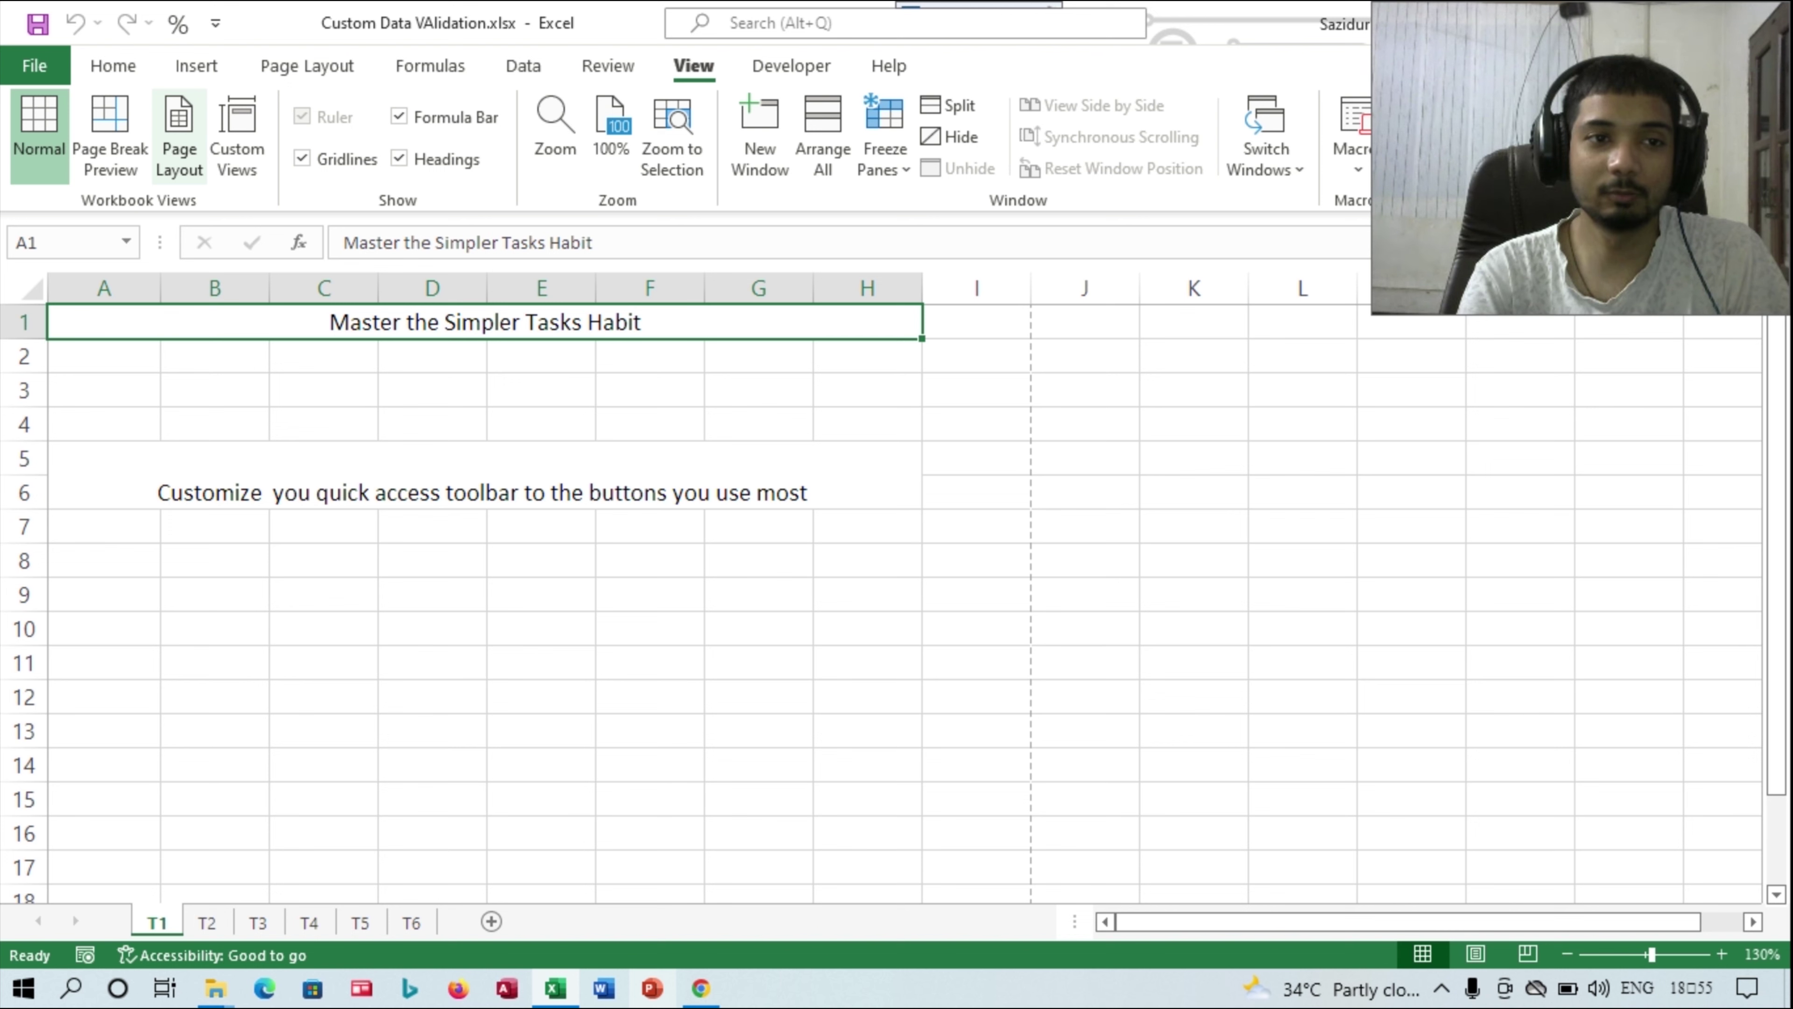
click(178, 138)
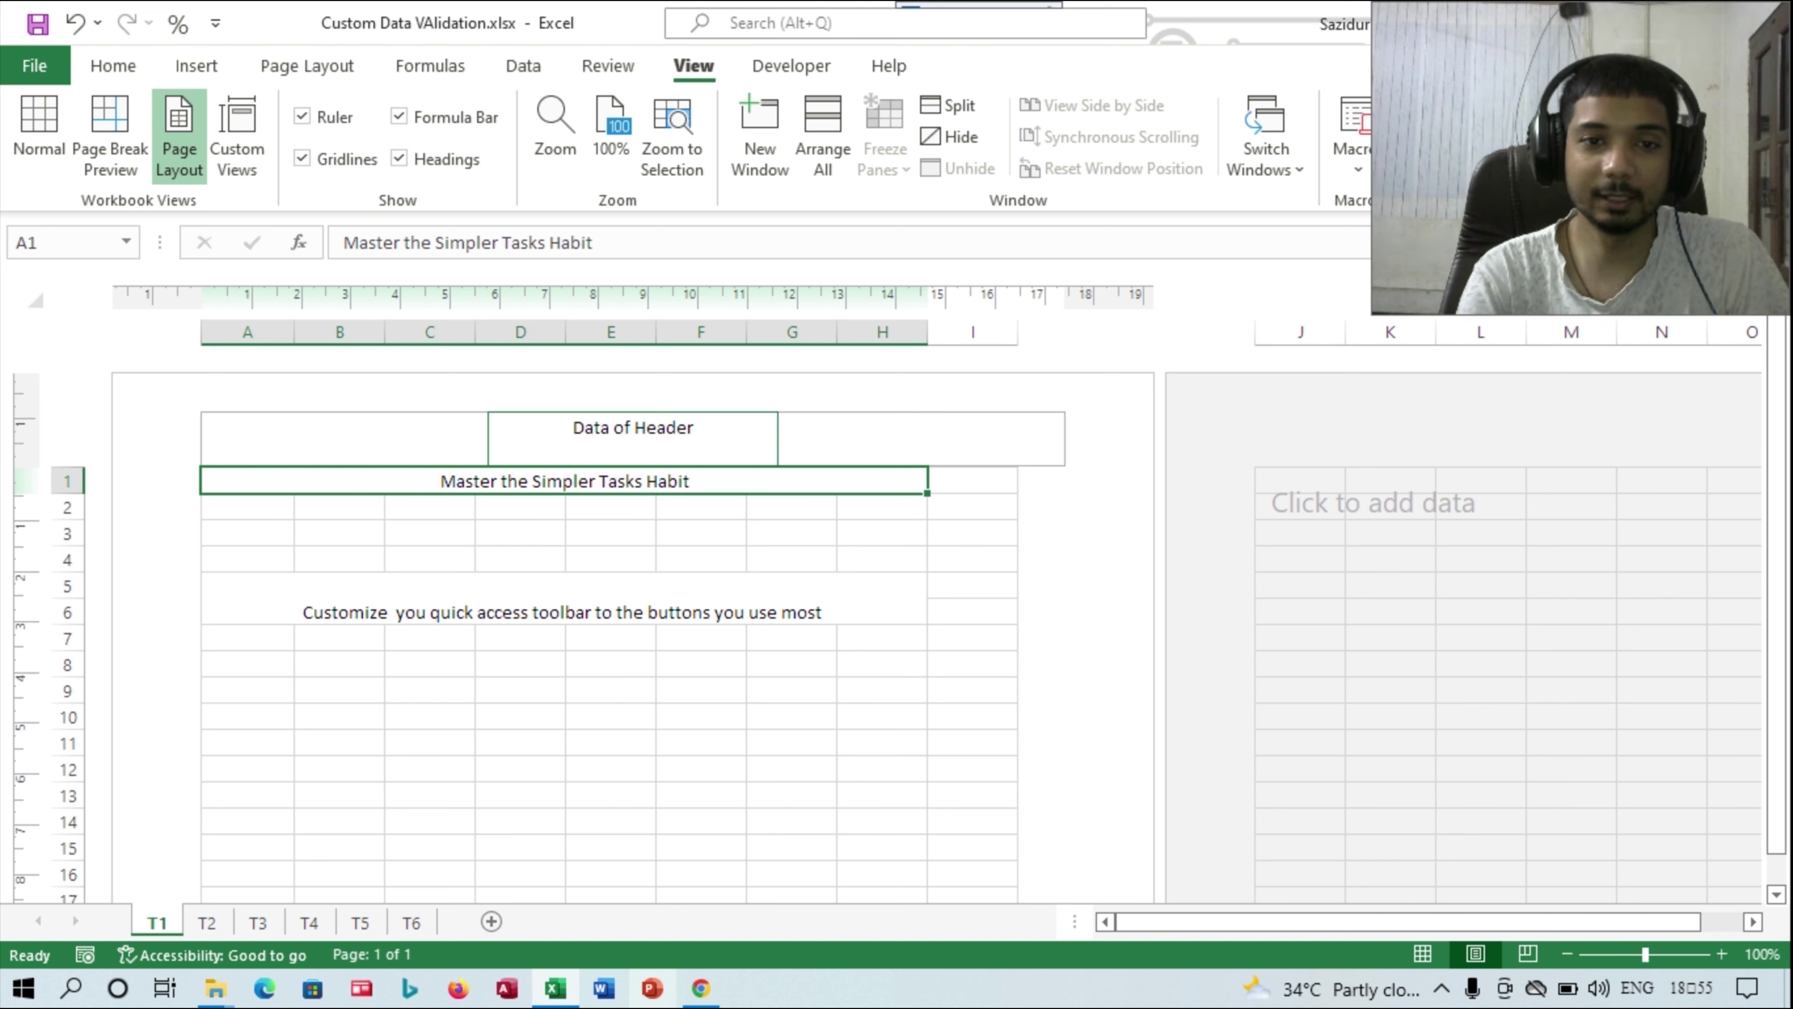
- Check the centre and right header sections, leaving 'Data of Header' unchanged
click(688, 427)
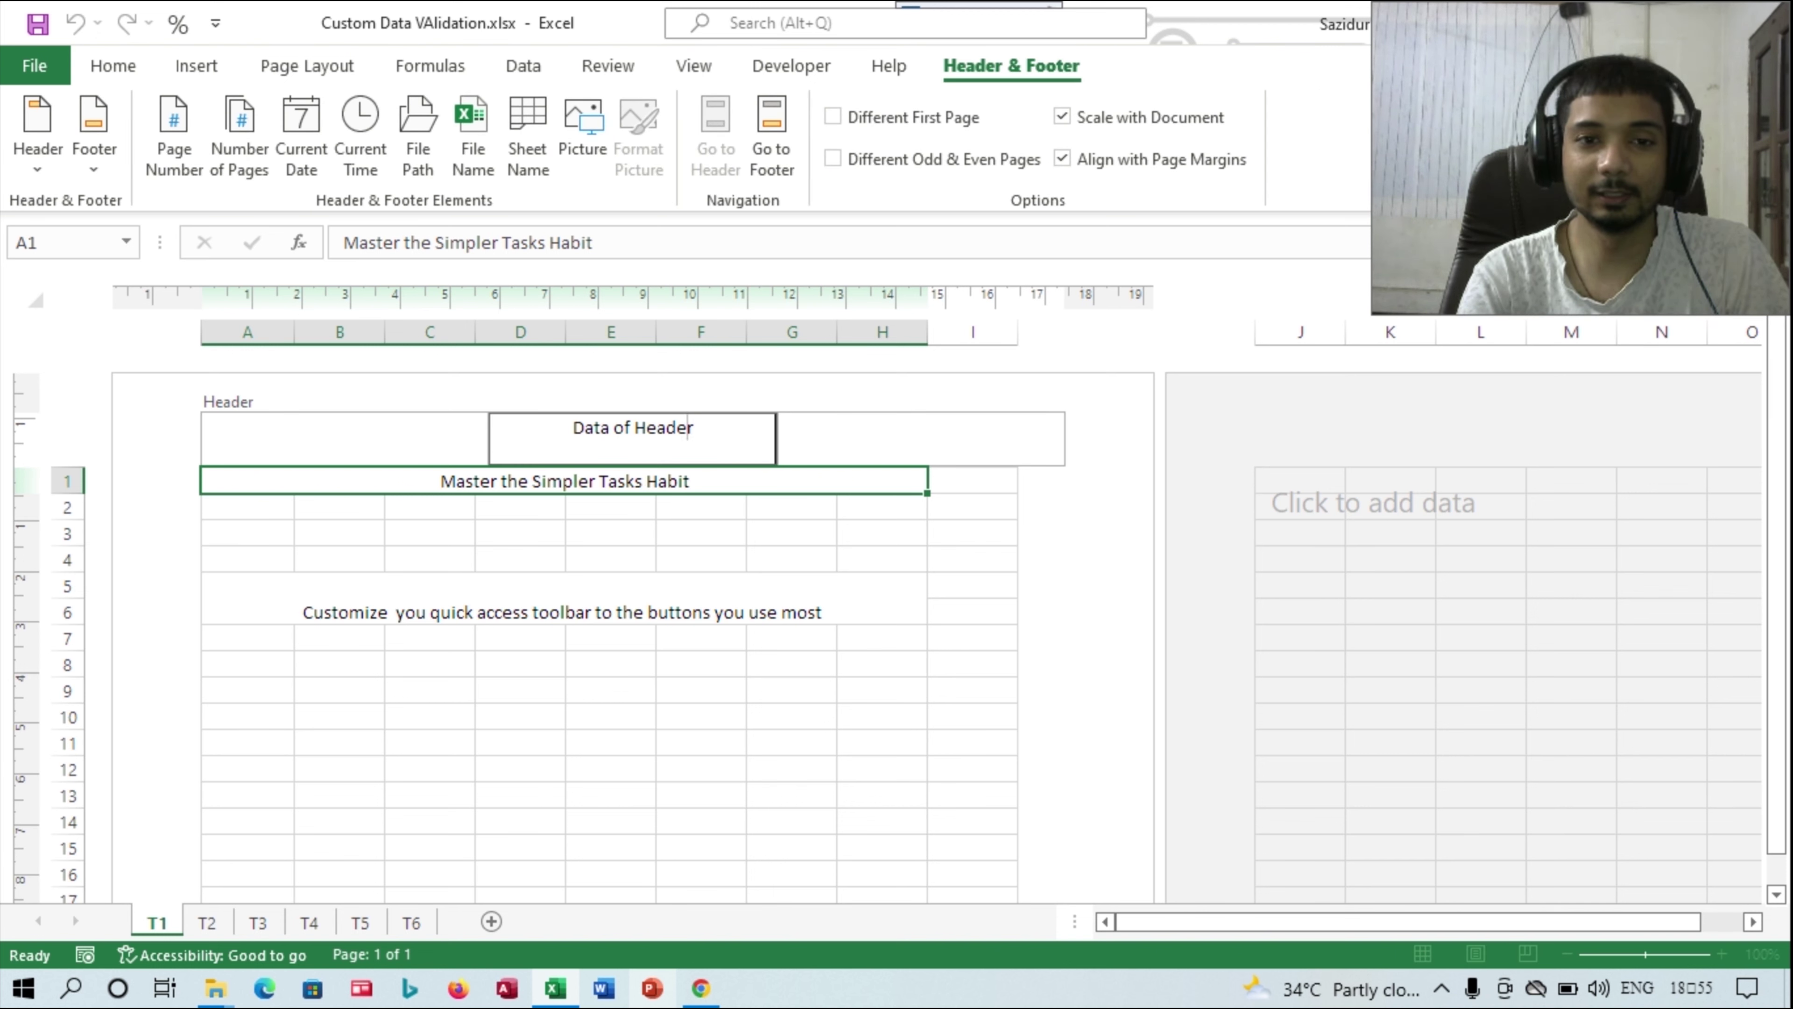
click(922, 438)
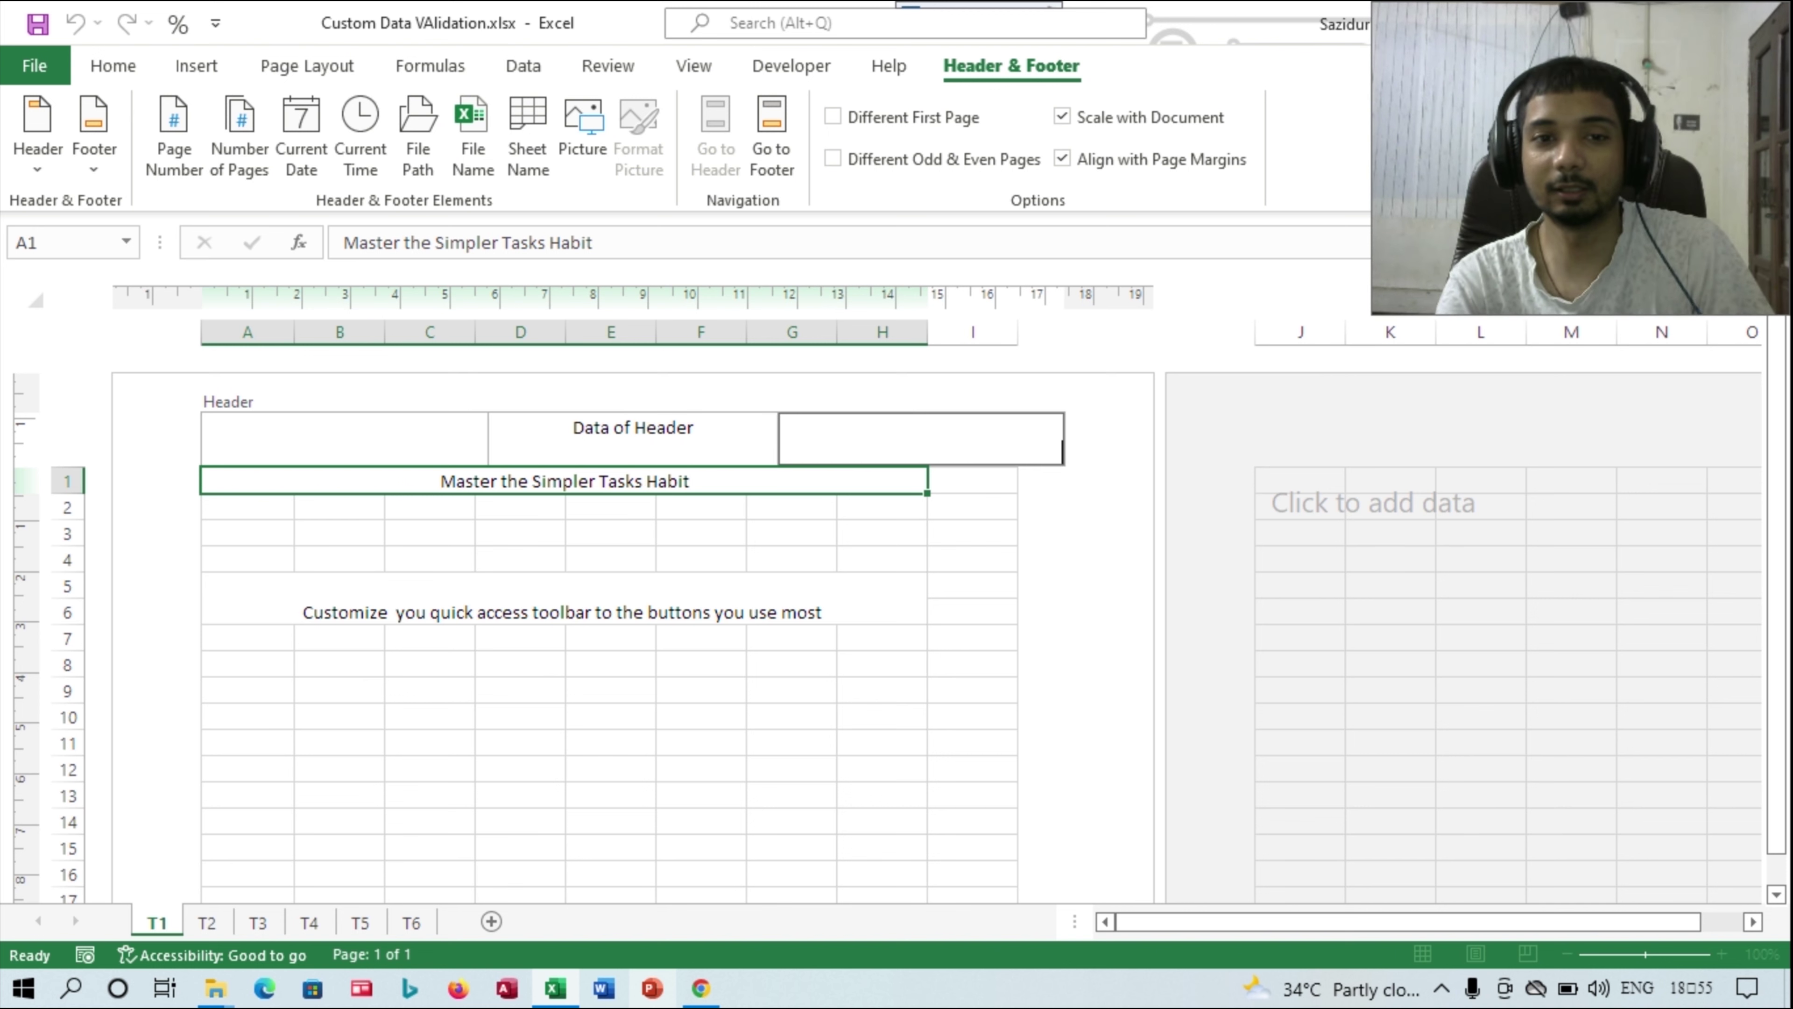
click(633, 438)
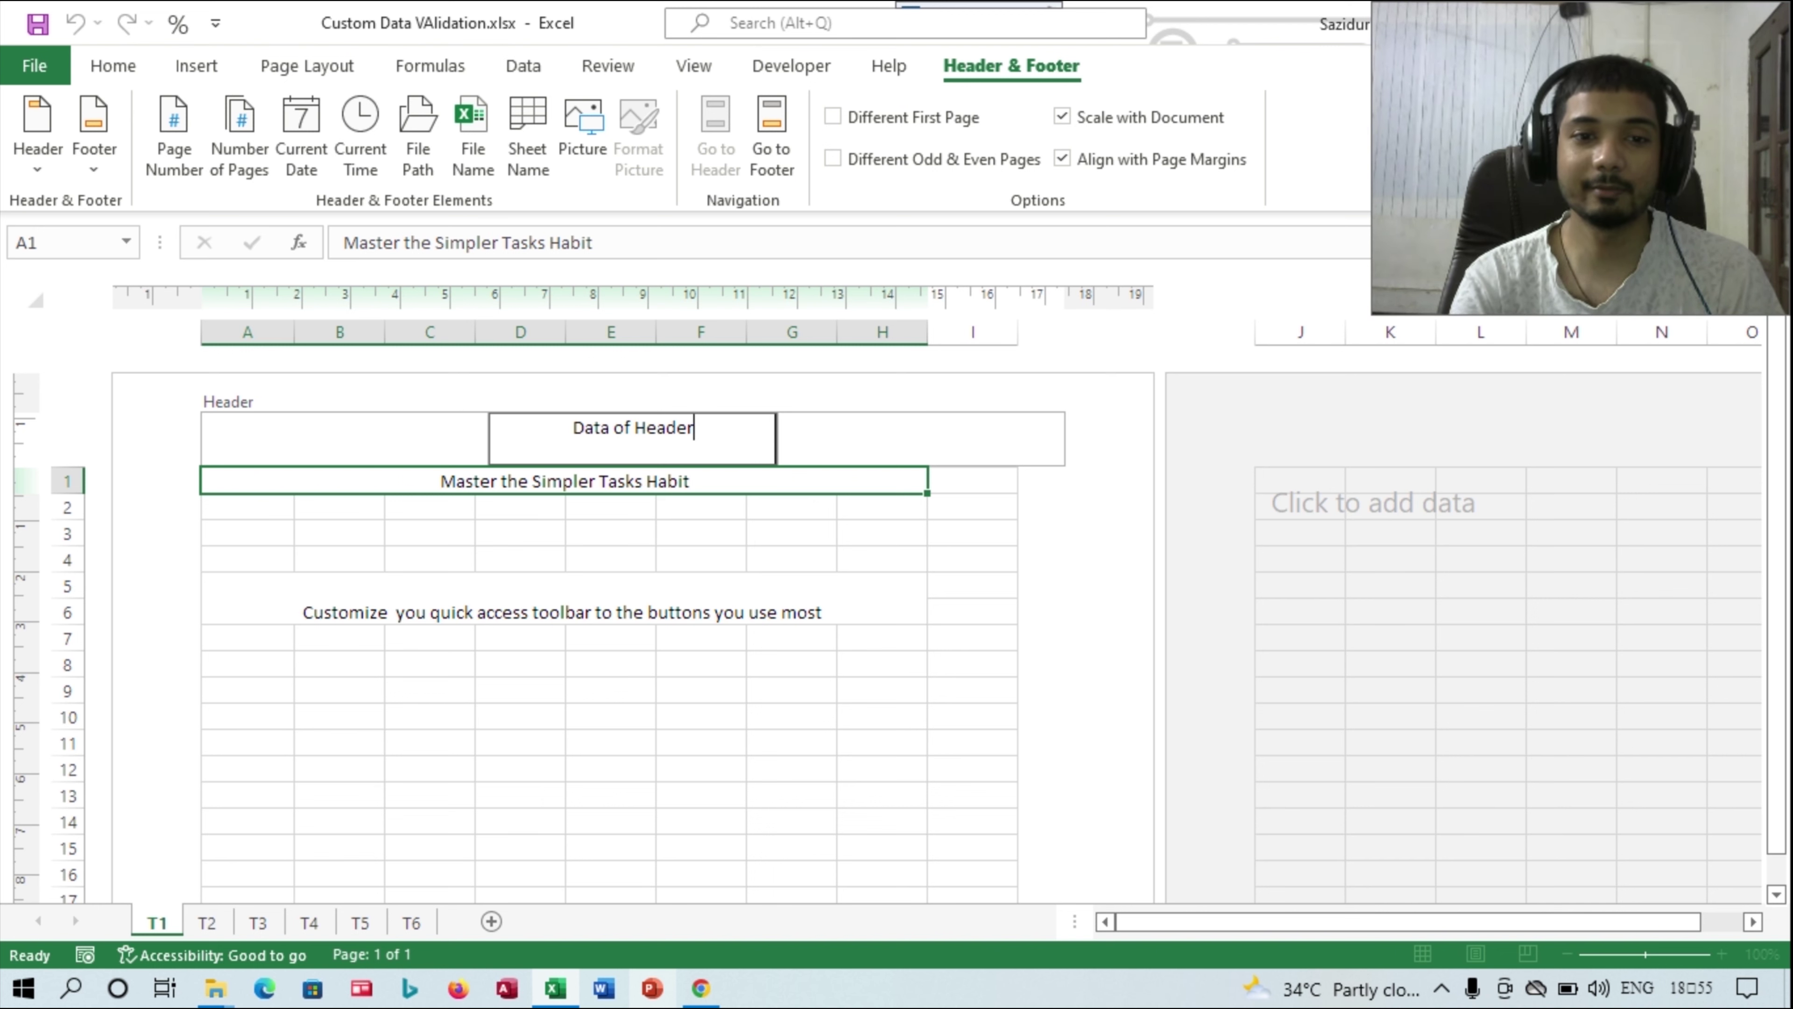
click(973, 559)
- Type the author's name into the centre footer section of sheet T1's page
scroll(973, 560, down, 6)
scroll(973, 559, down, 5)
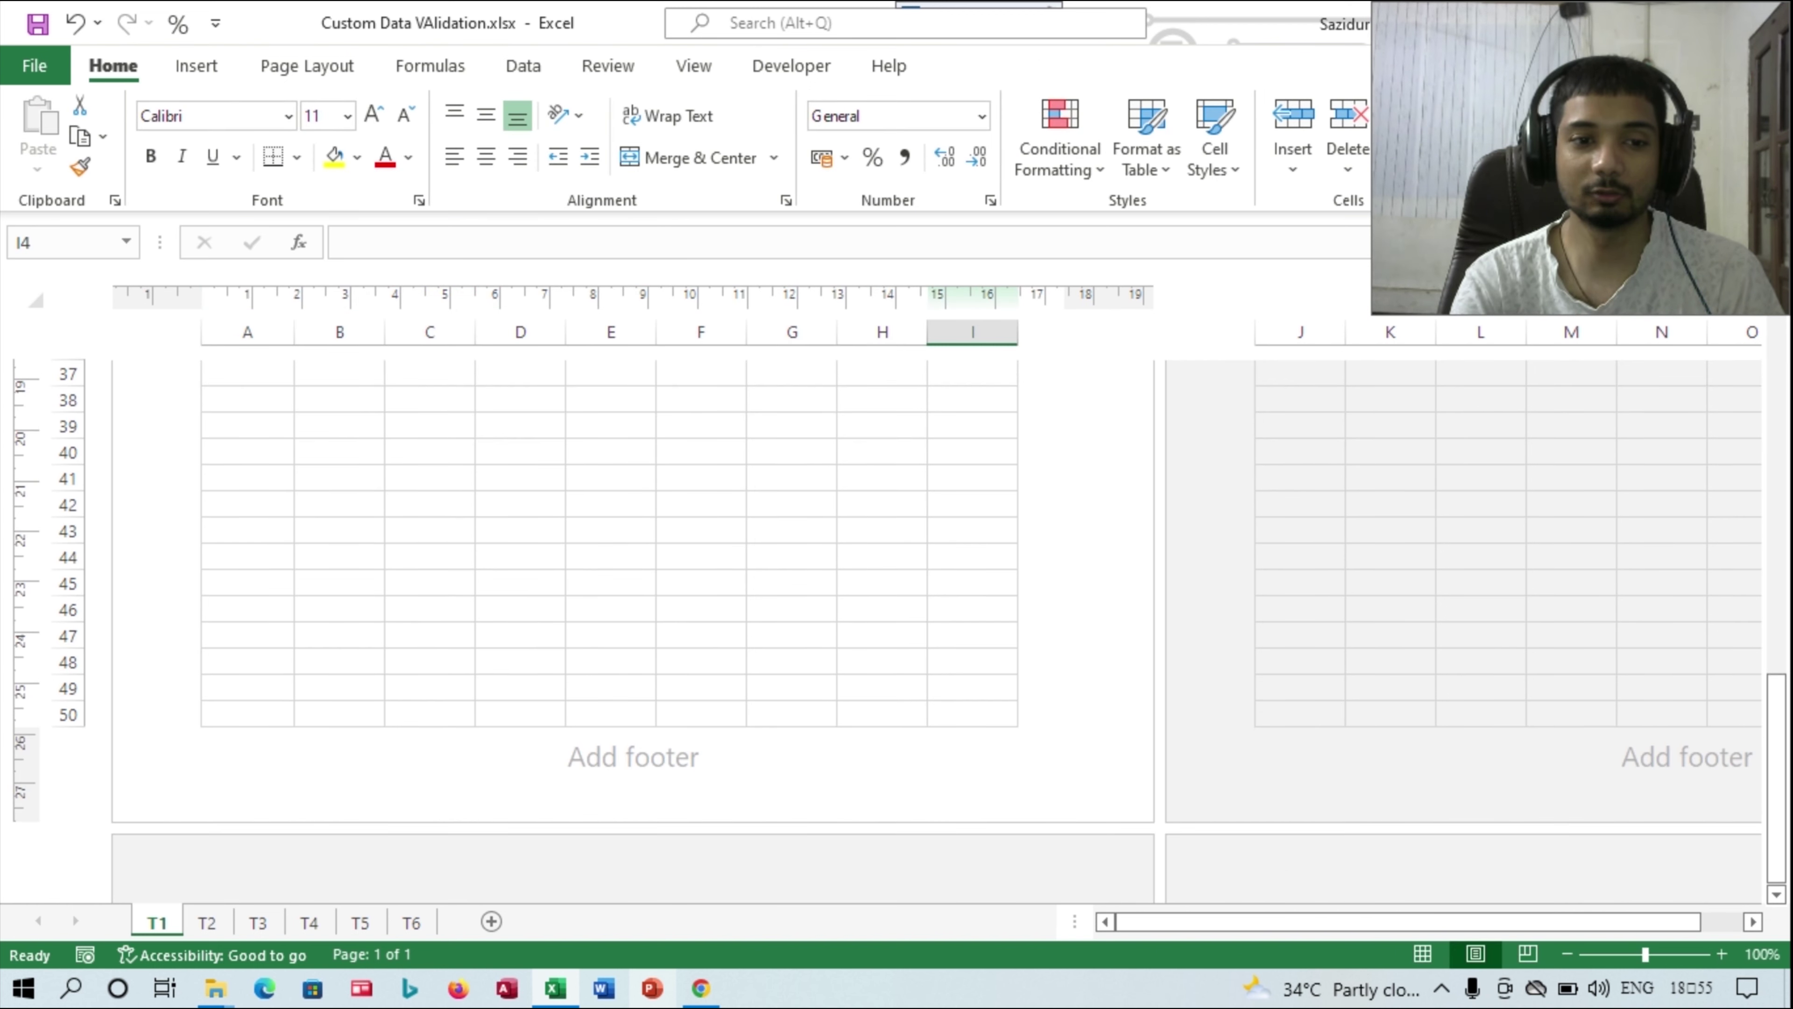
scroll(973, 560, down, 5)
scroll(633, 537, up, 4)
scroll(634, 537, up, 2)
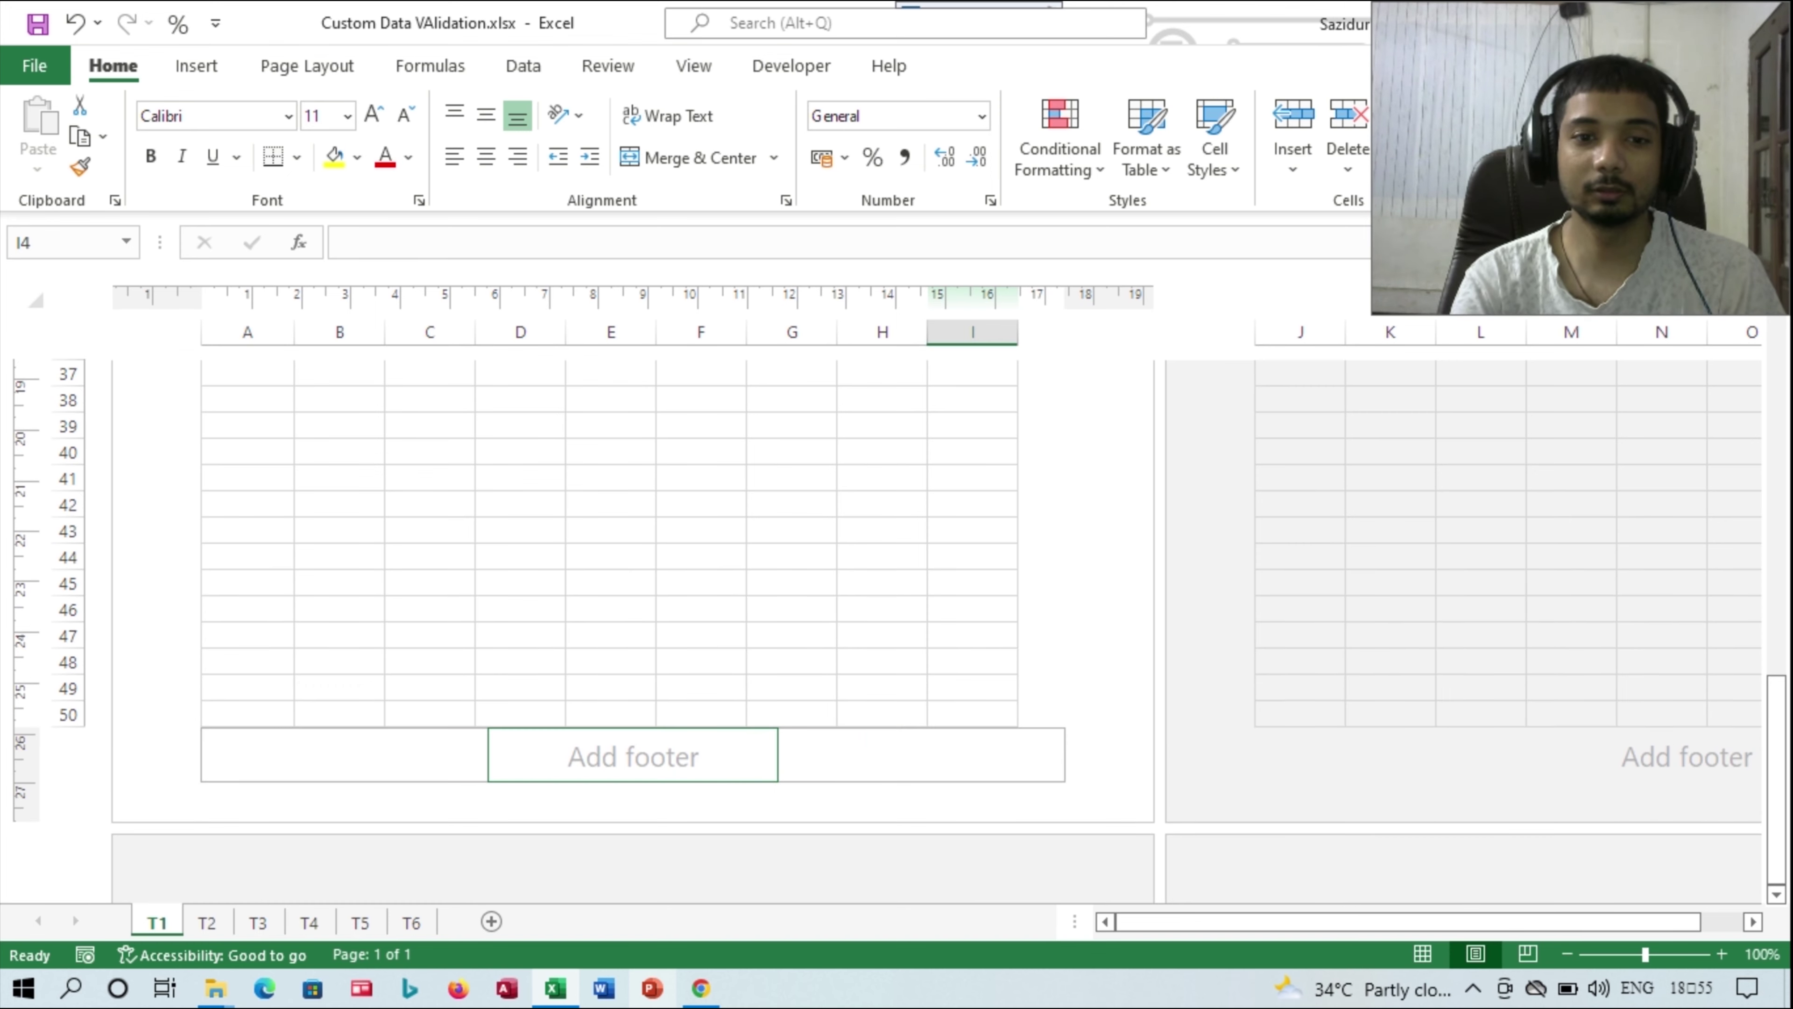
click(634, 756)
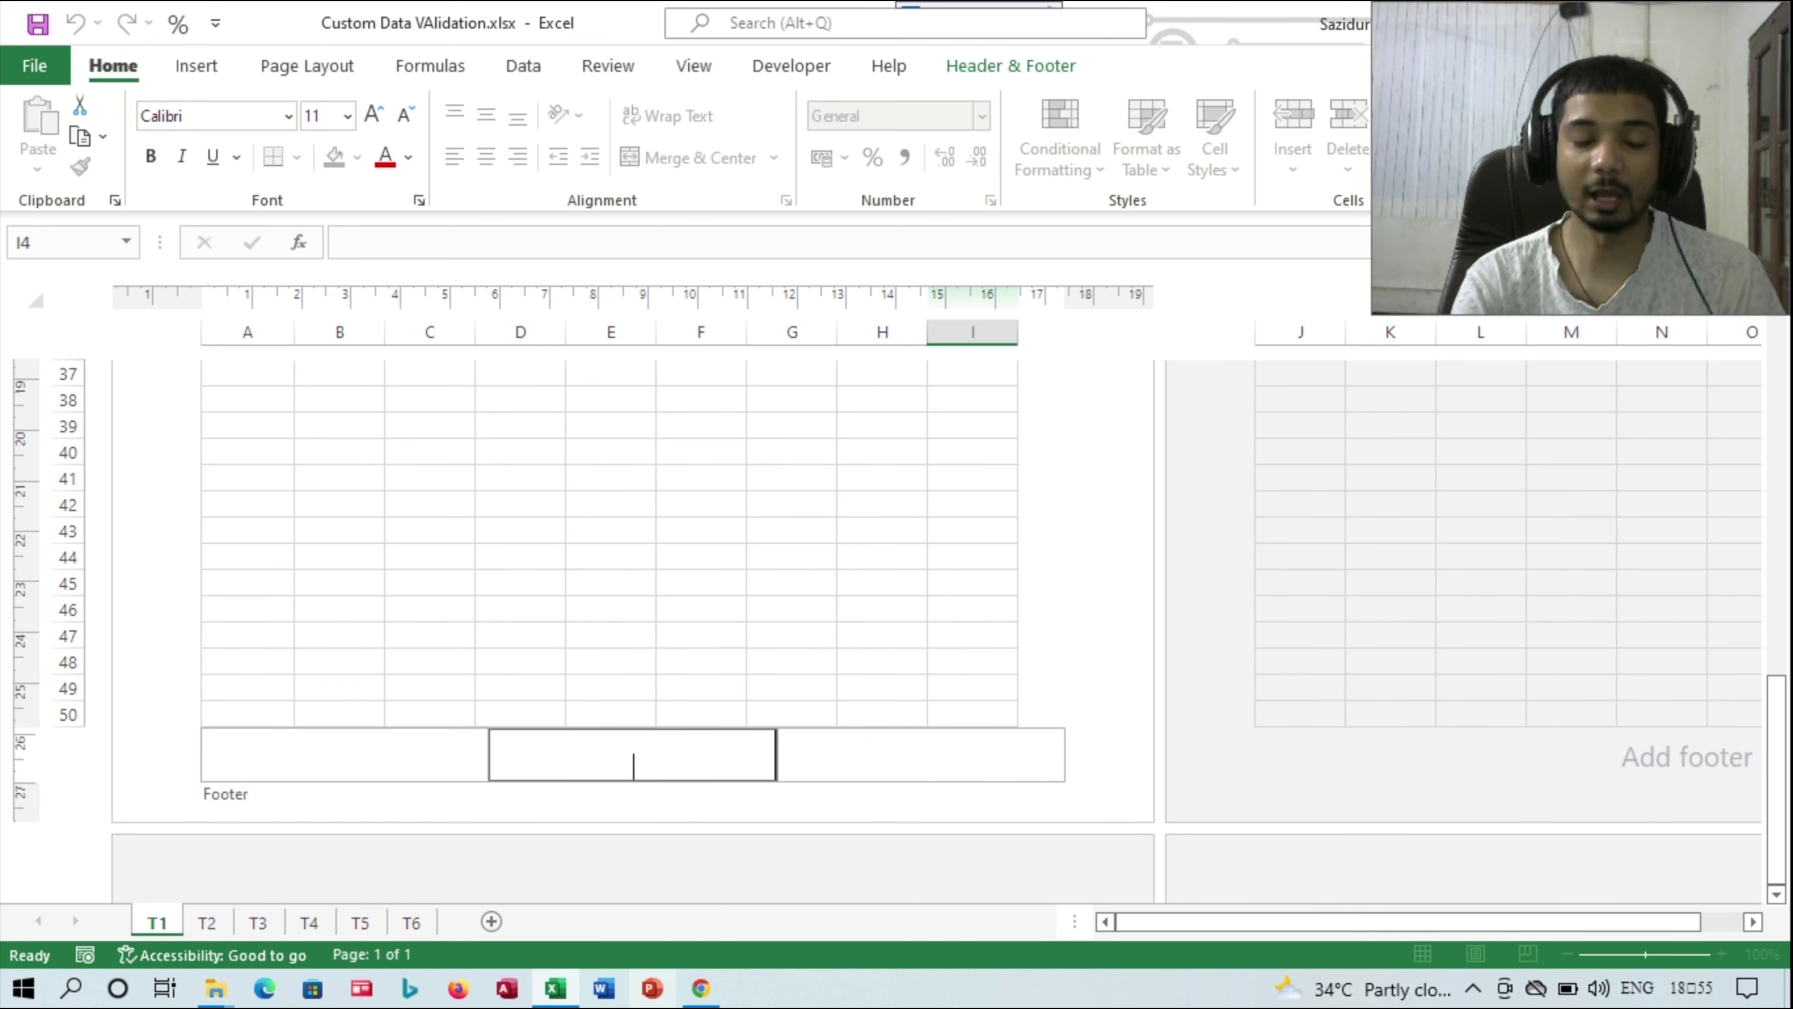
text(Saz)
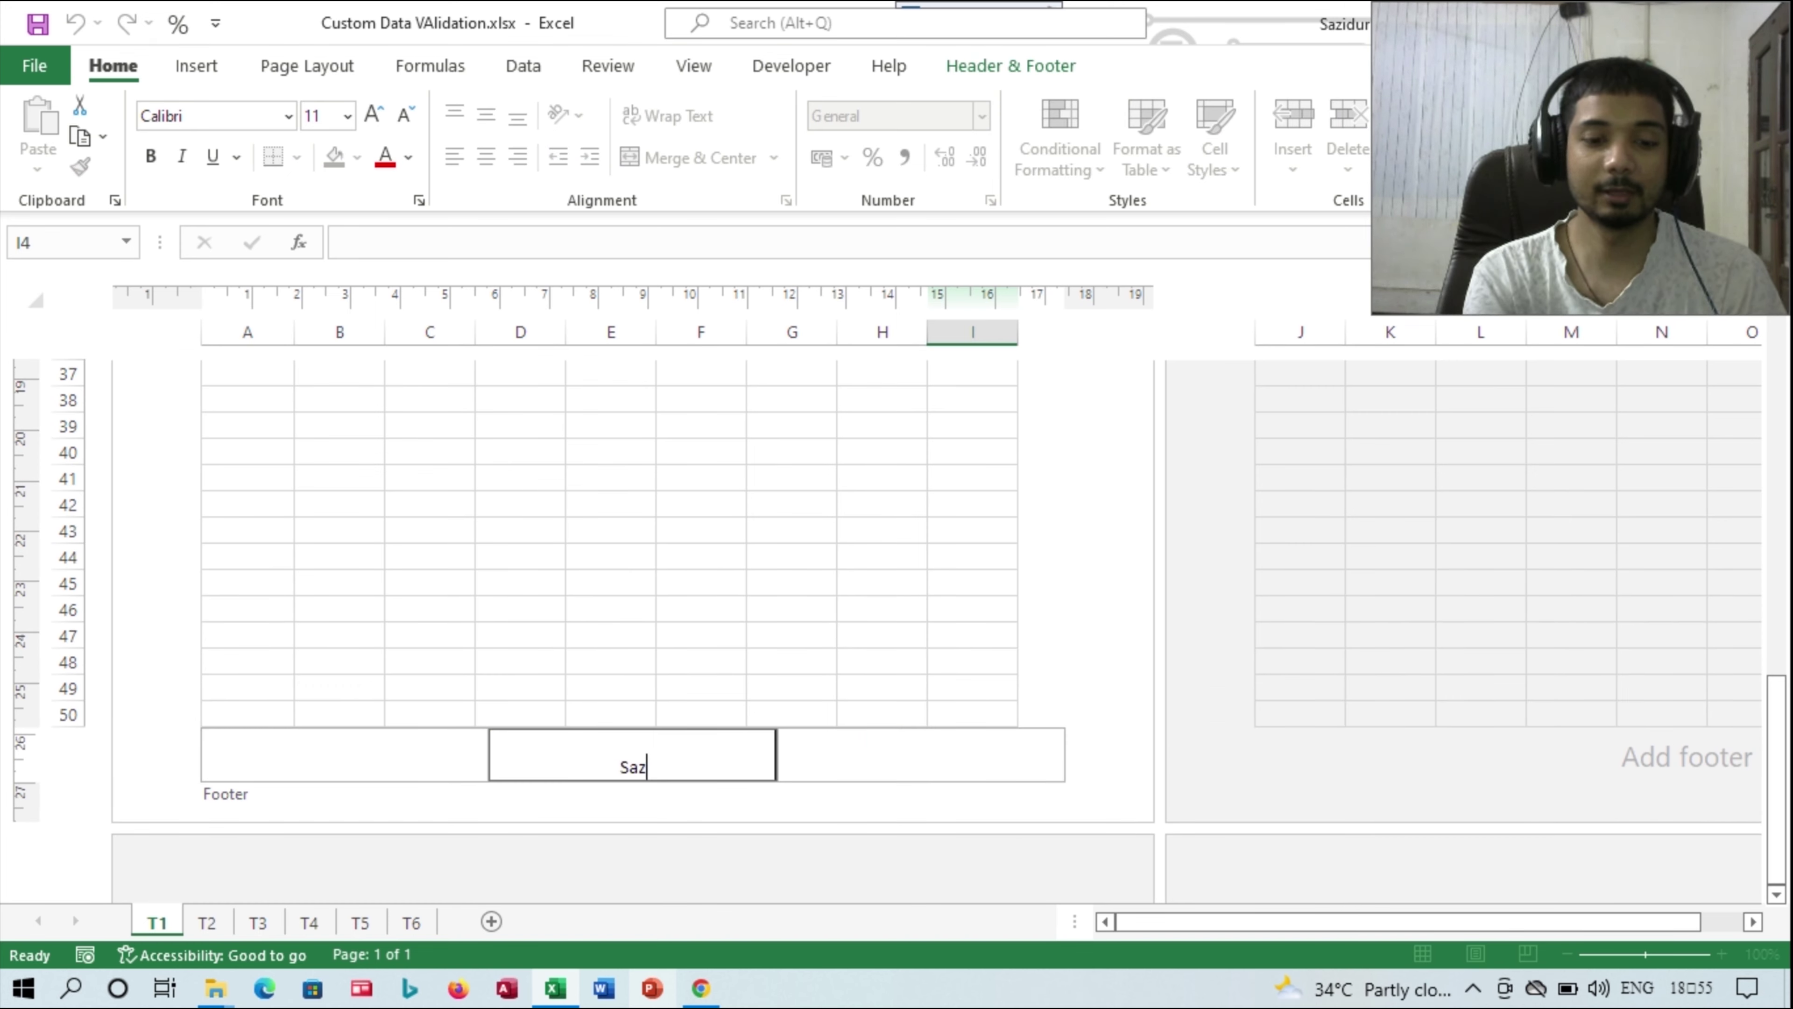
text(u R)
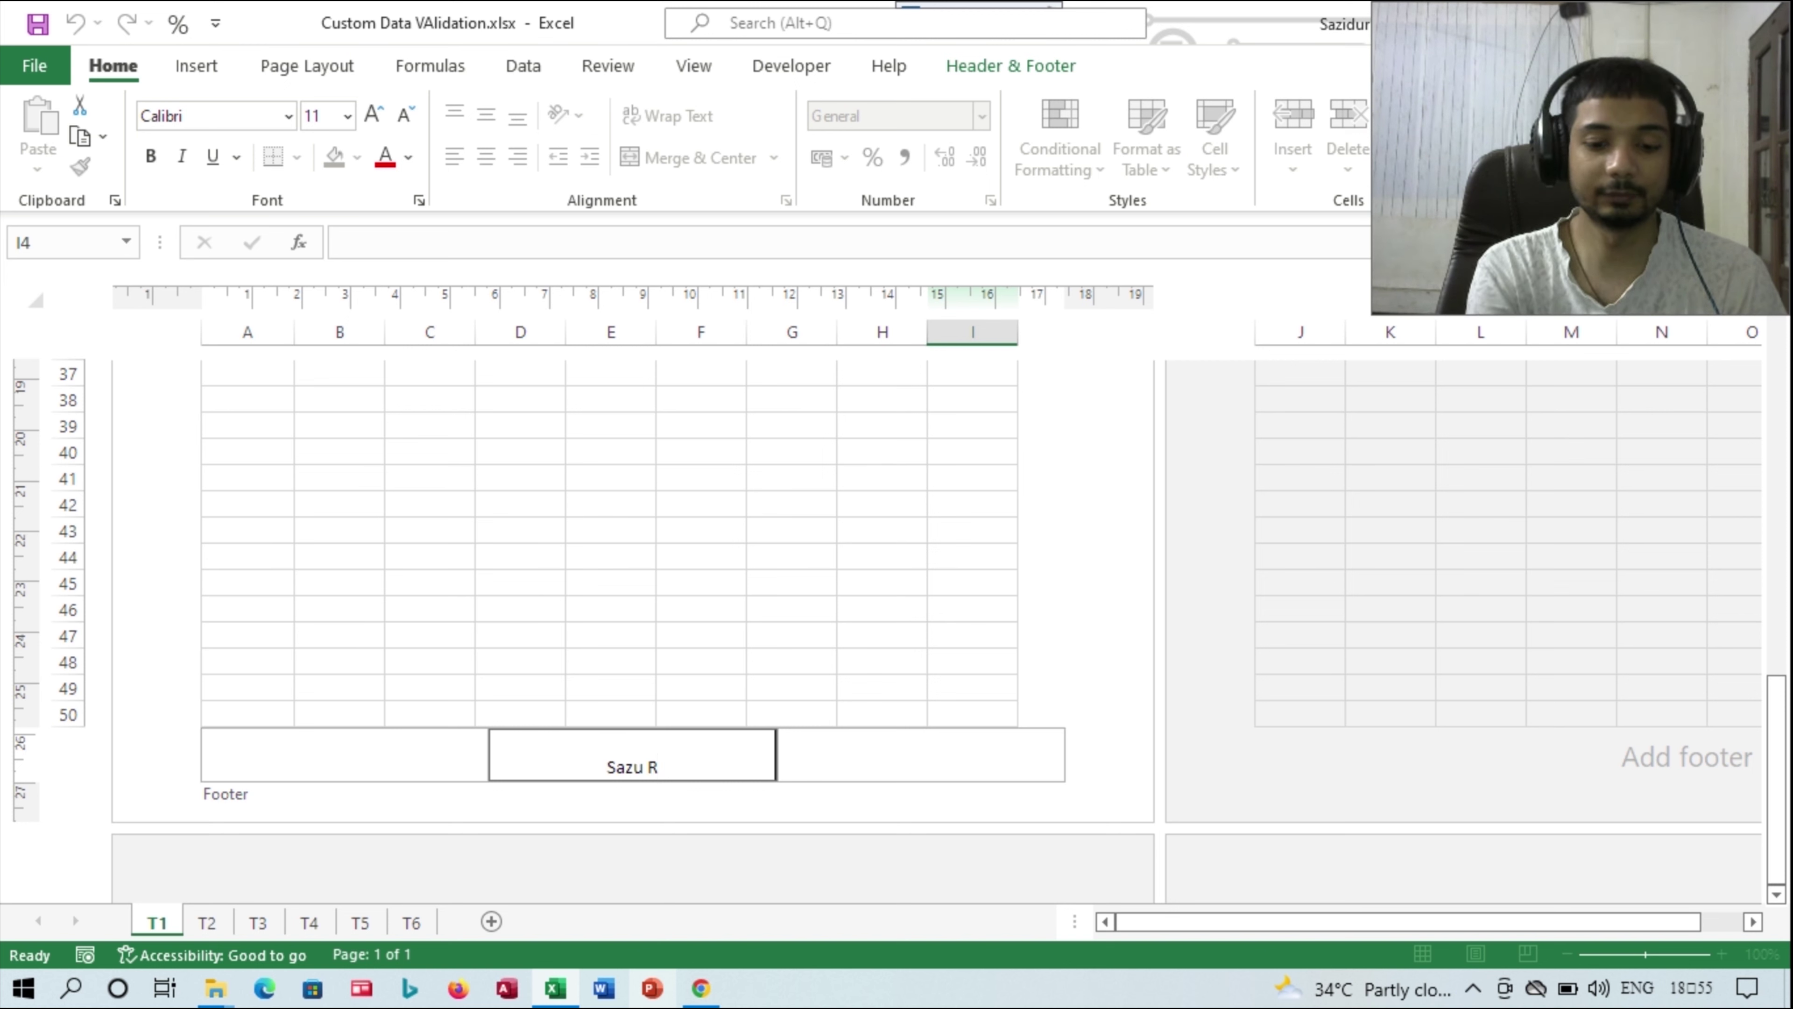
text(oid)
key(Return)
key(Tab)
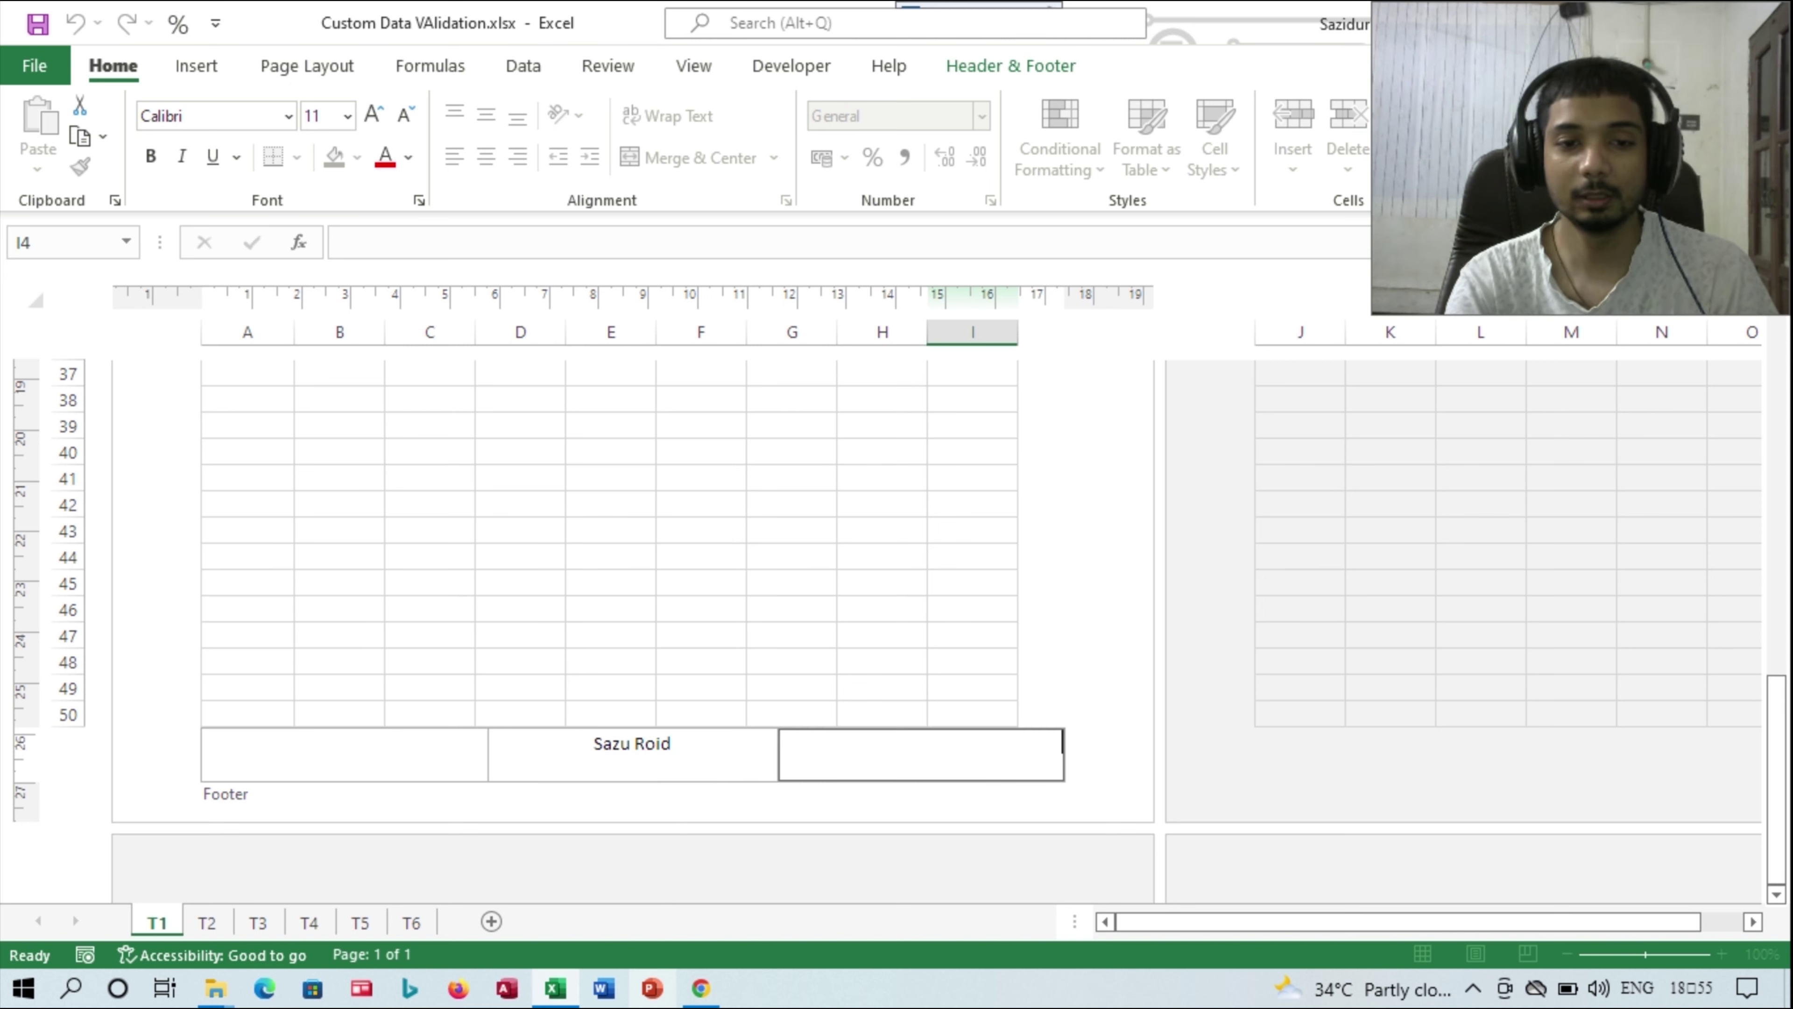
key(Escape)
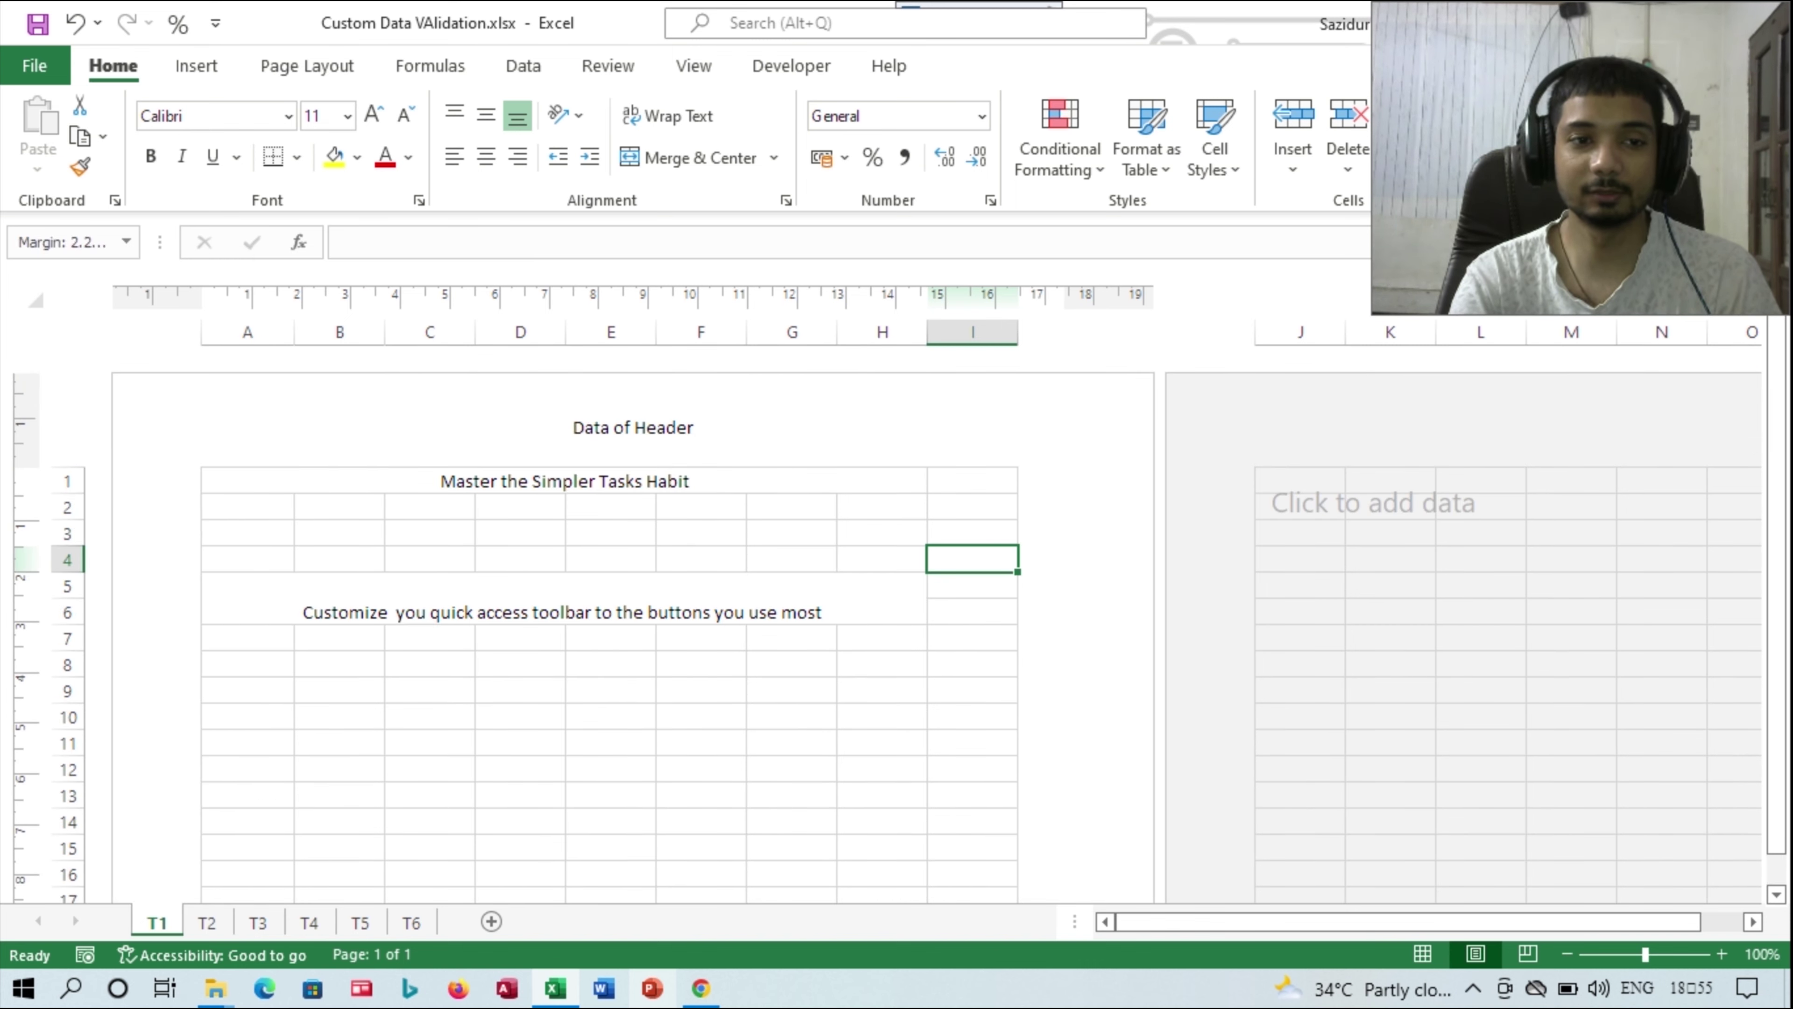
- Widen the left margin and insert the File Name code into the right header section
drag(202, 293, 221, 294)
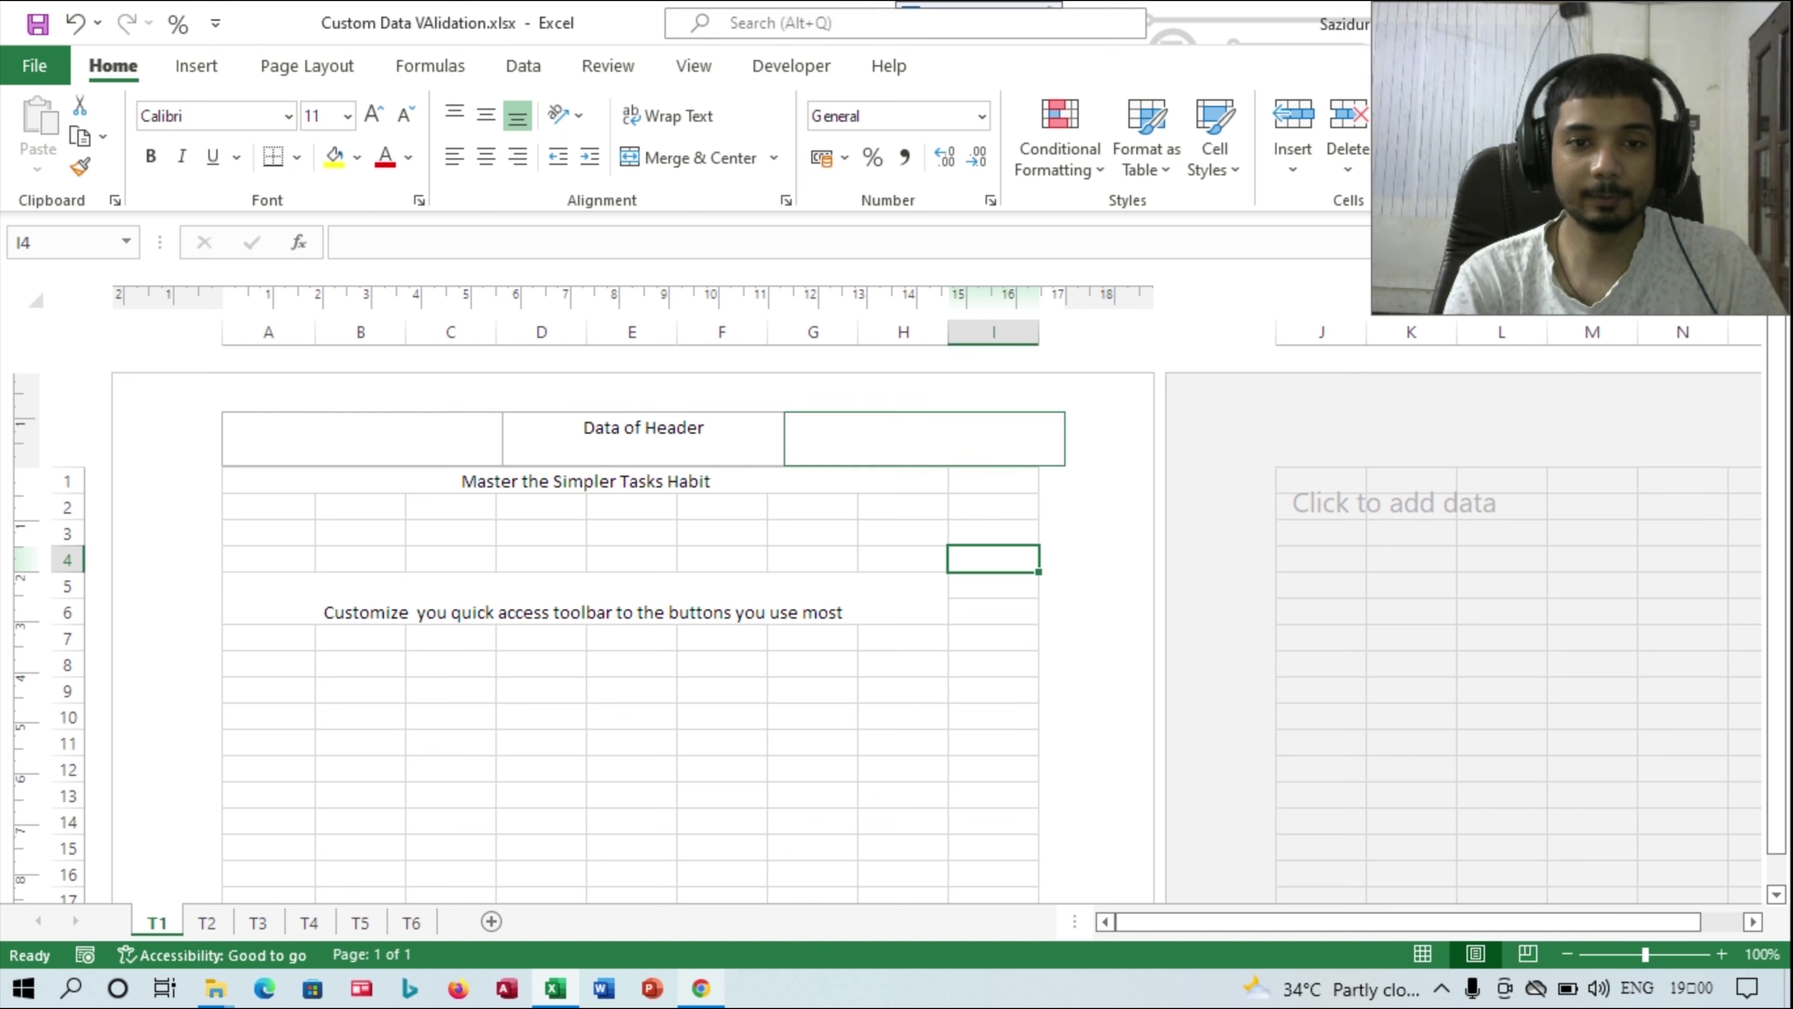
click(643, 437)
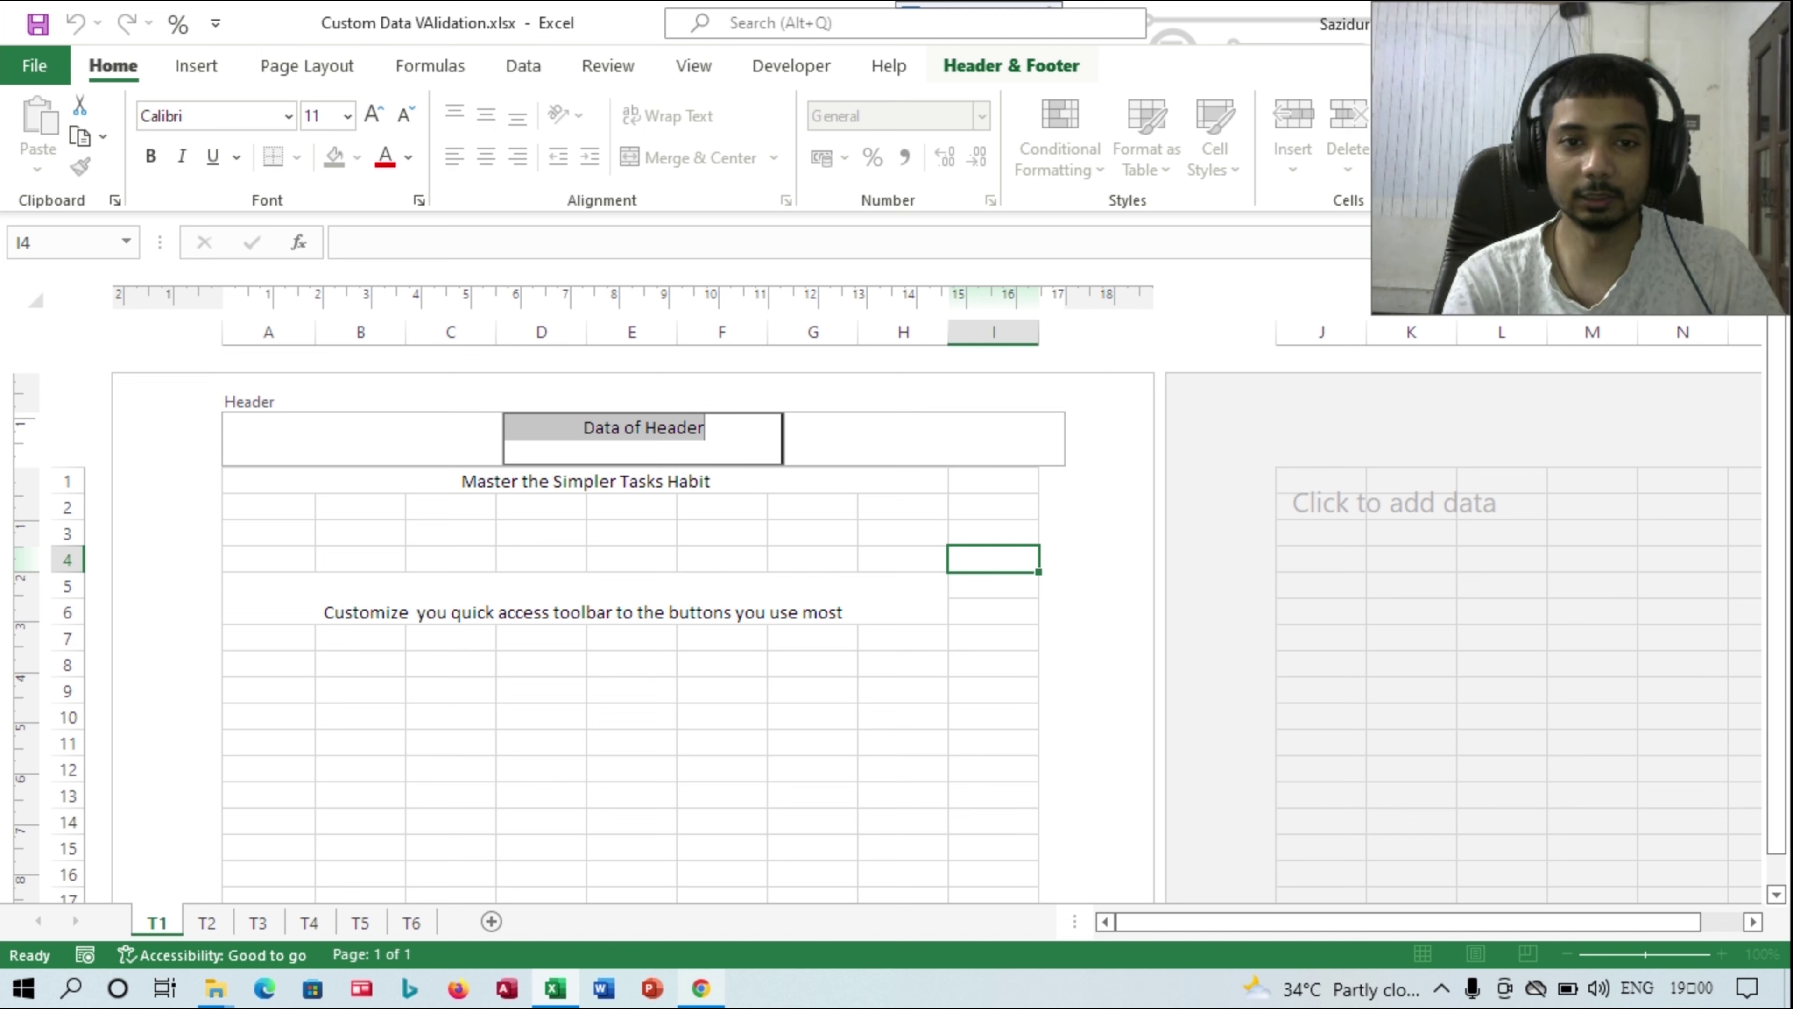
click(1011, 65)
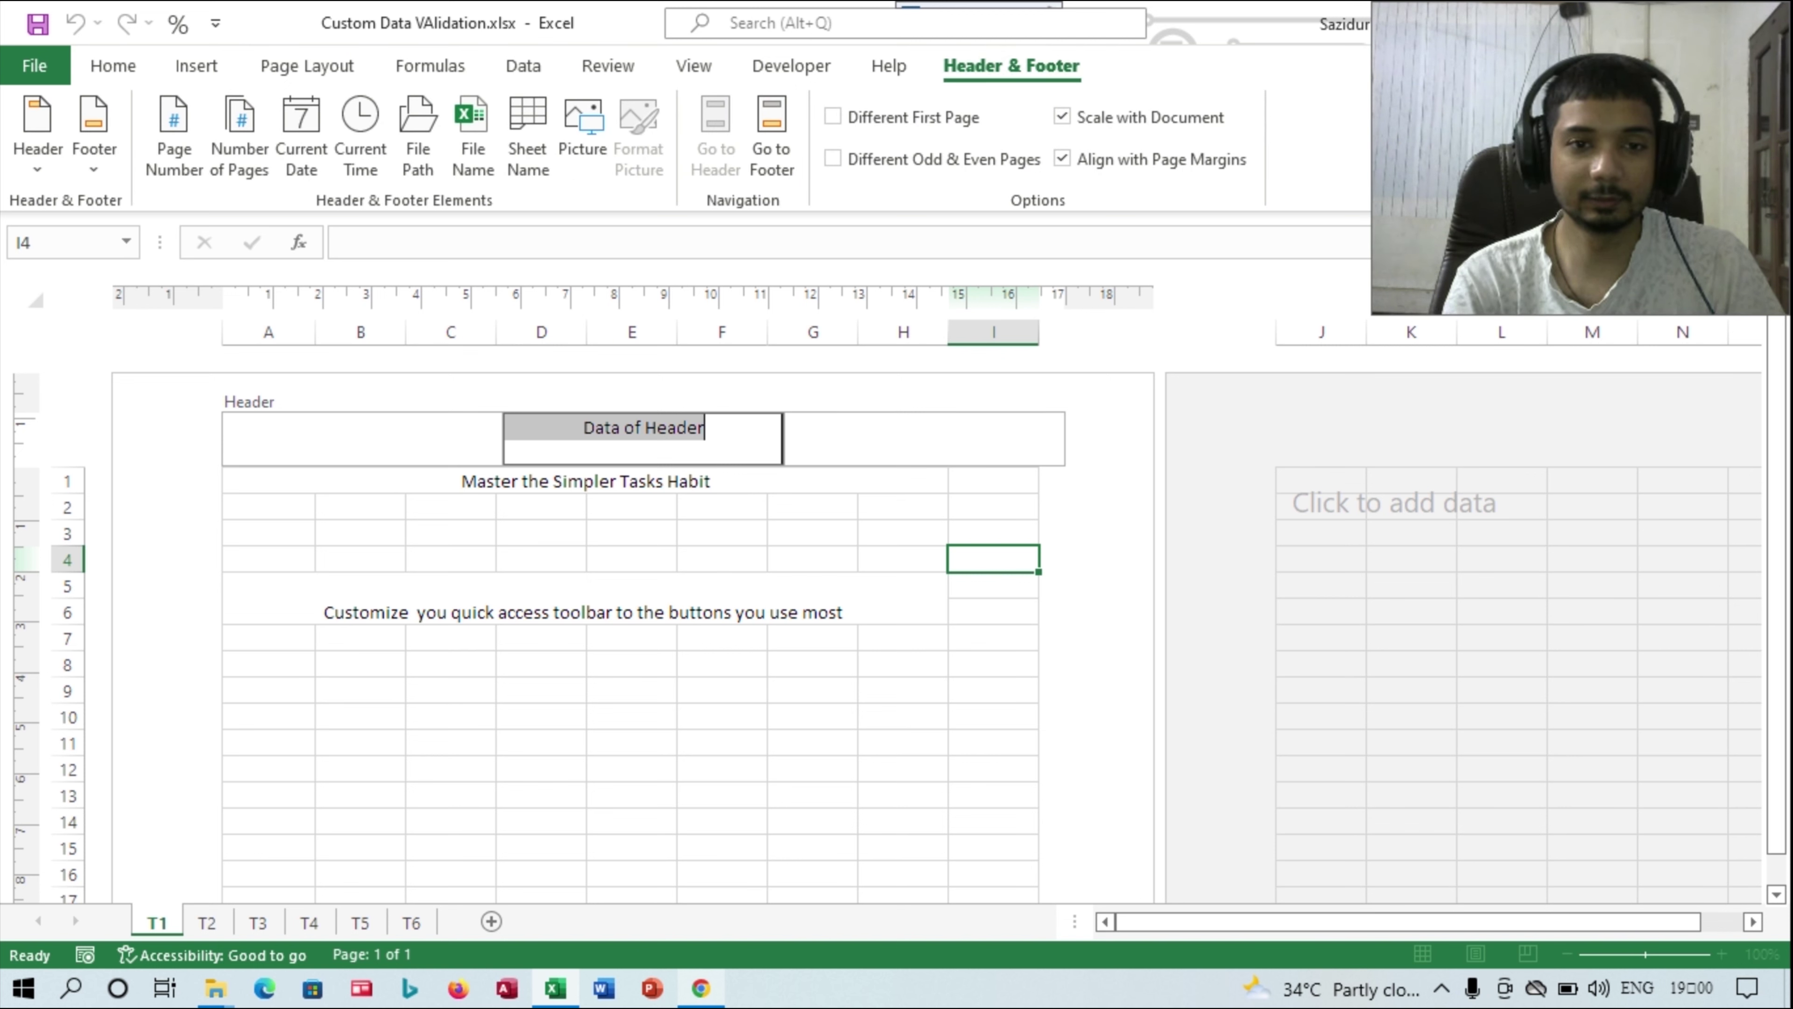
click(924, 438)
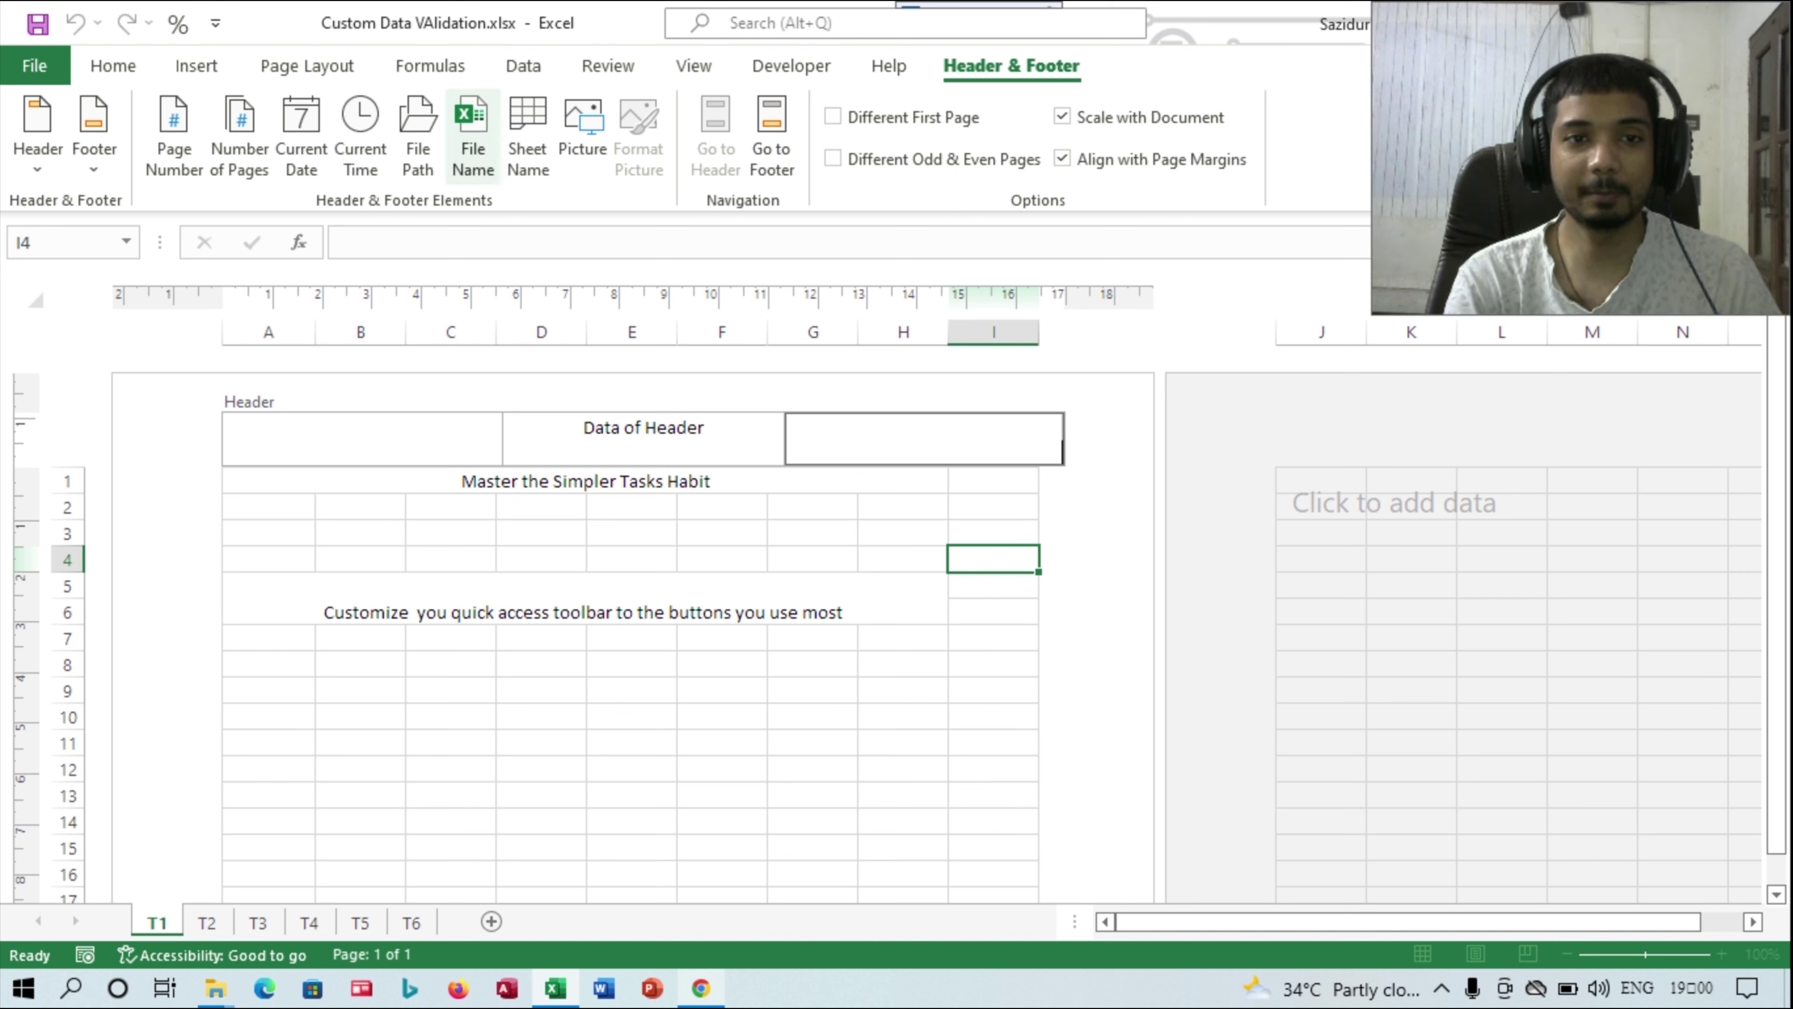
click(472, 138)
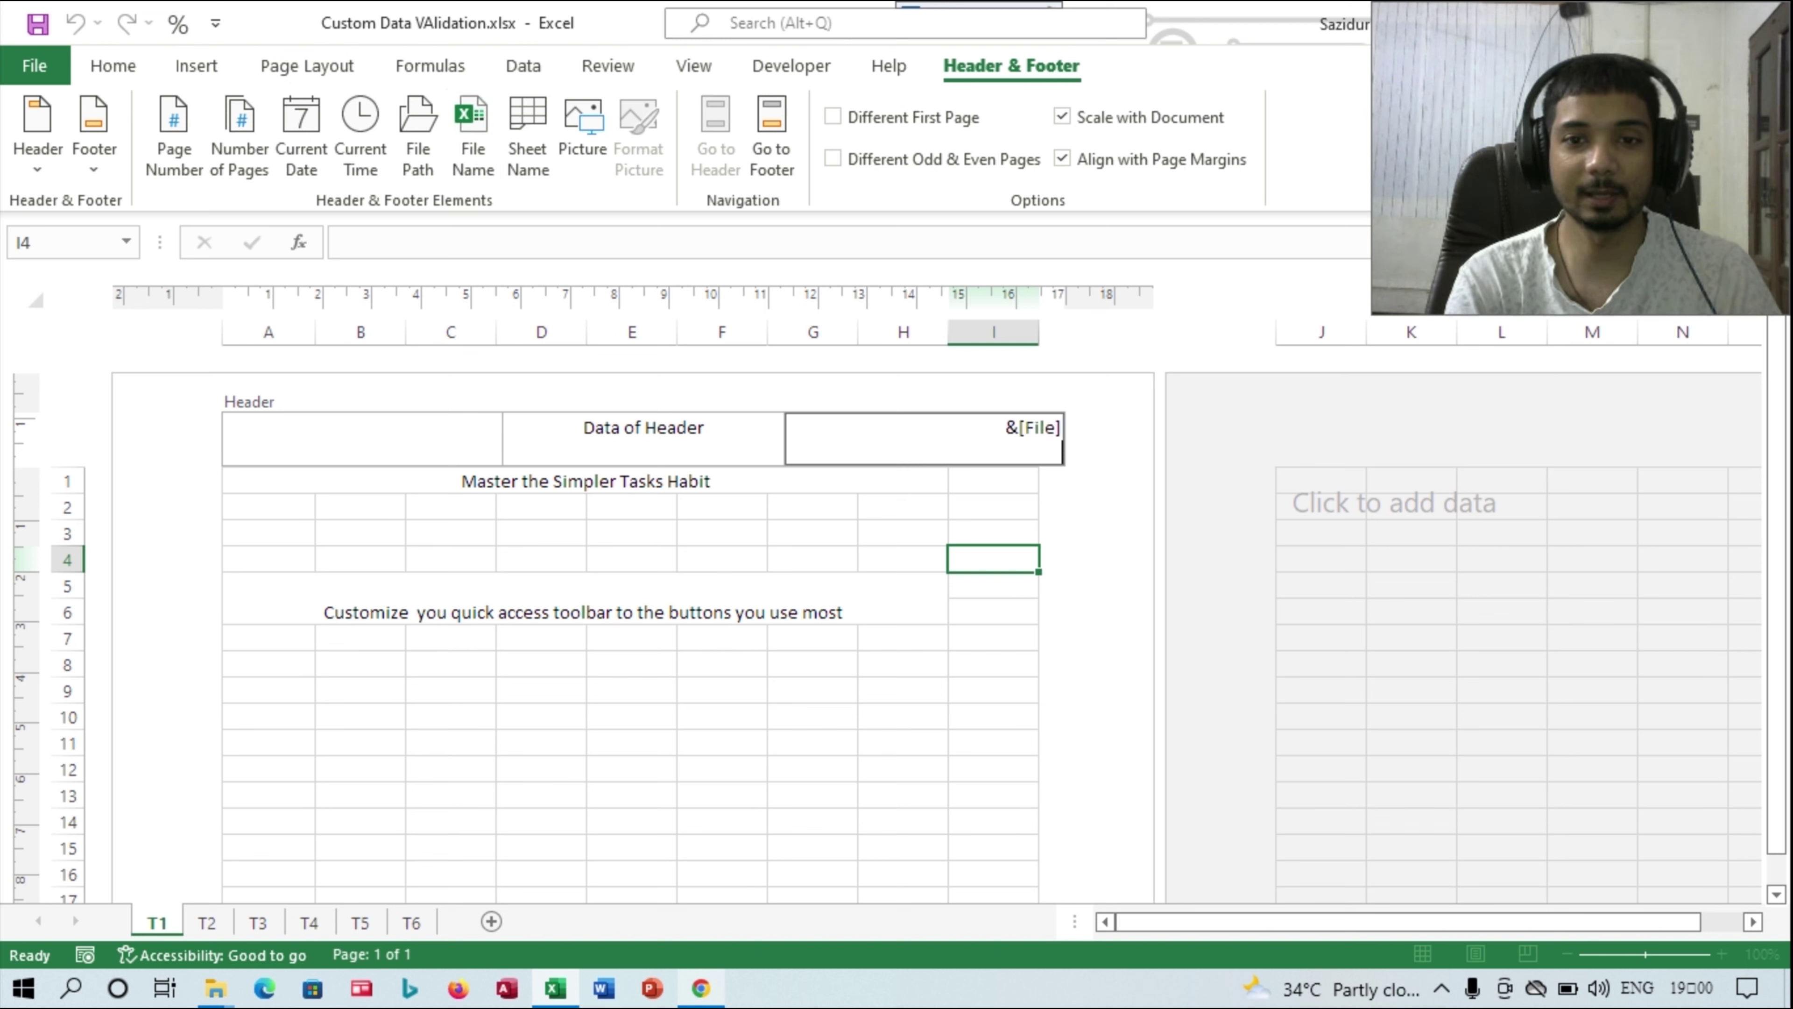
key(Escape)
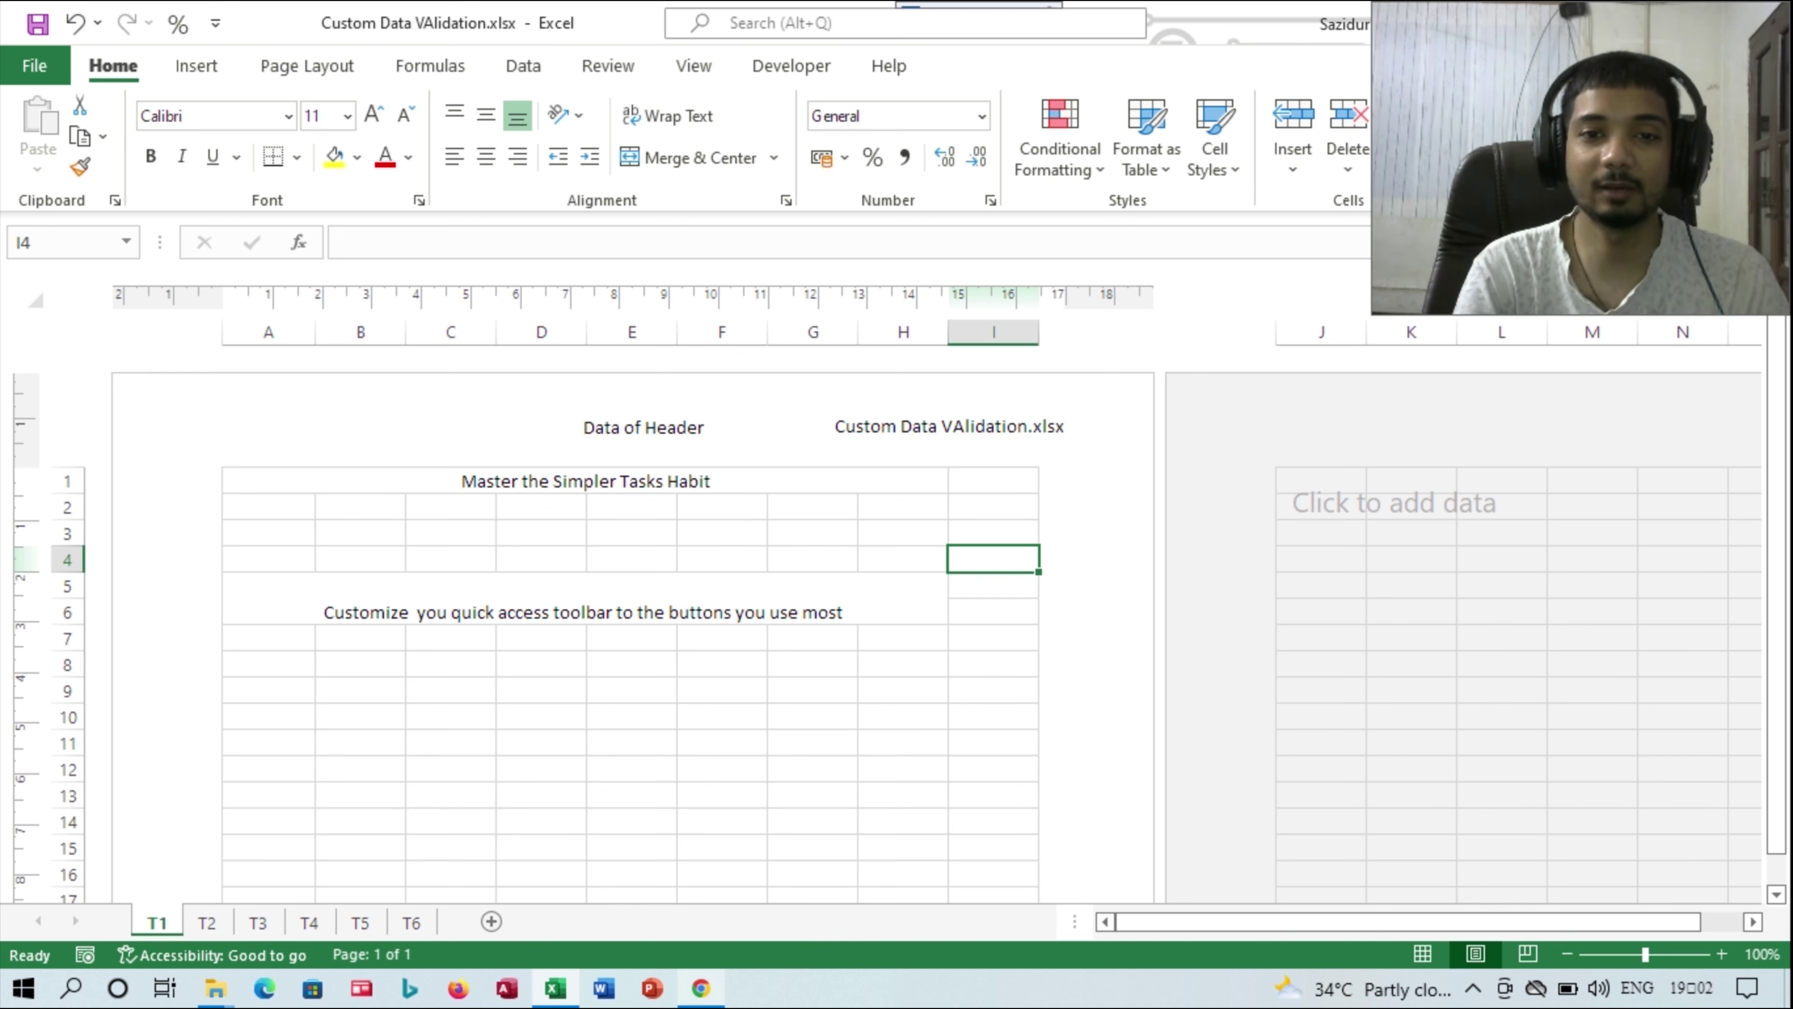
- Insert the Current Time code into the left header section
click(950, 427)
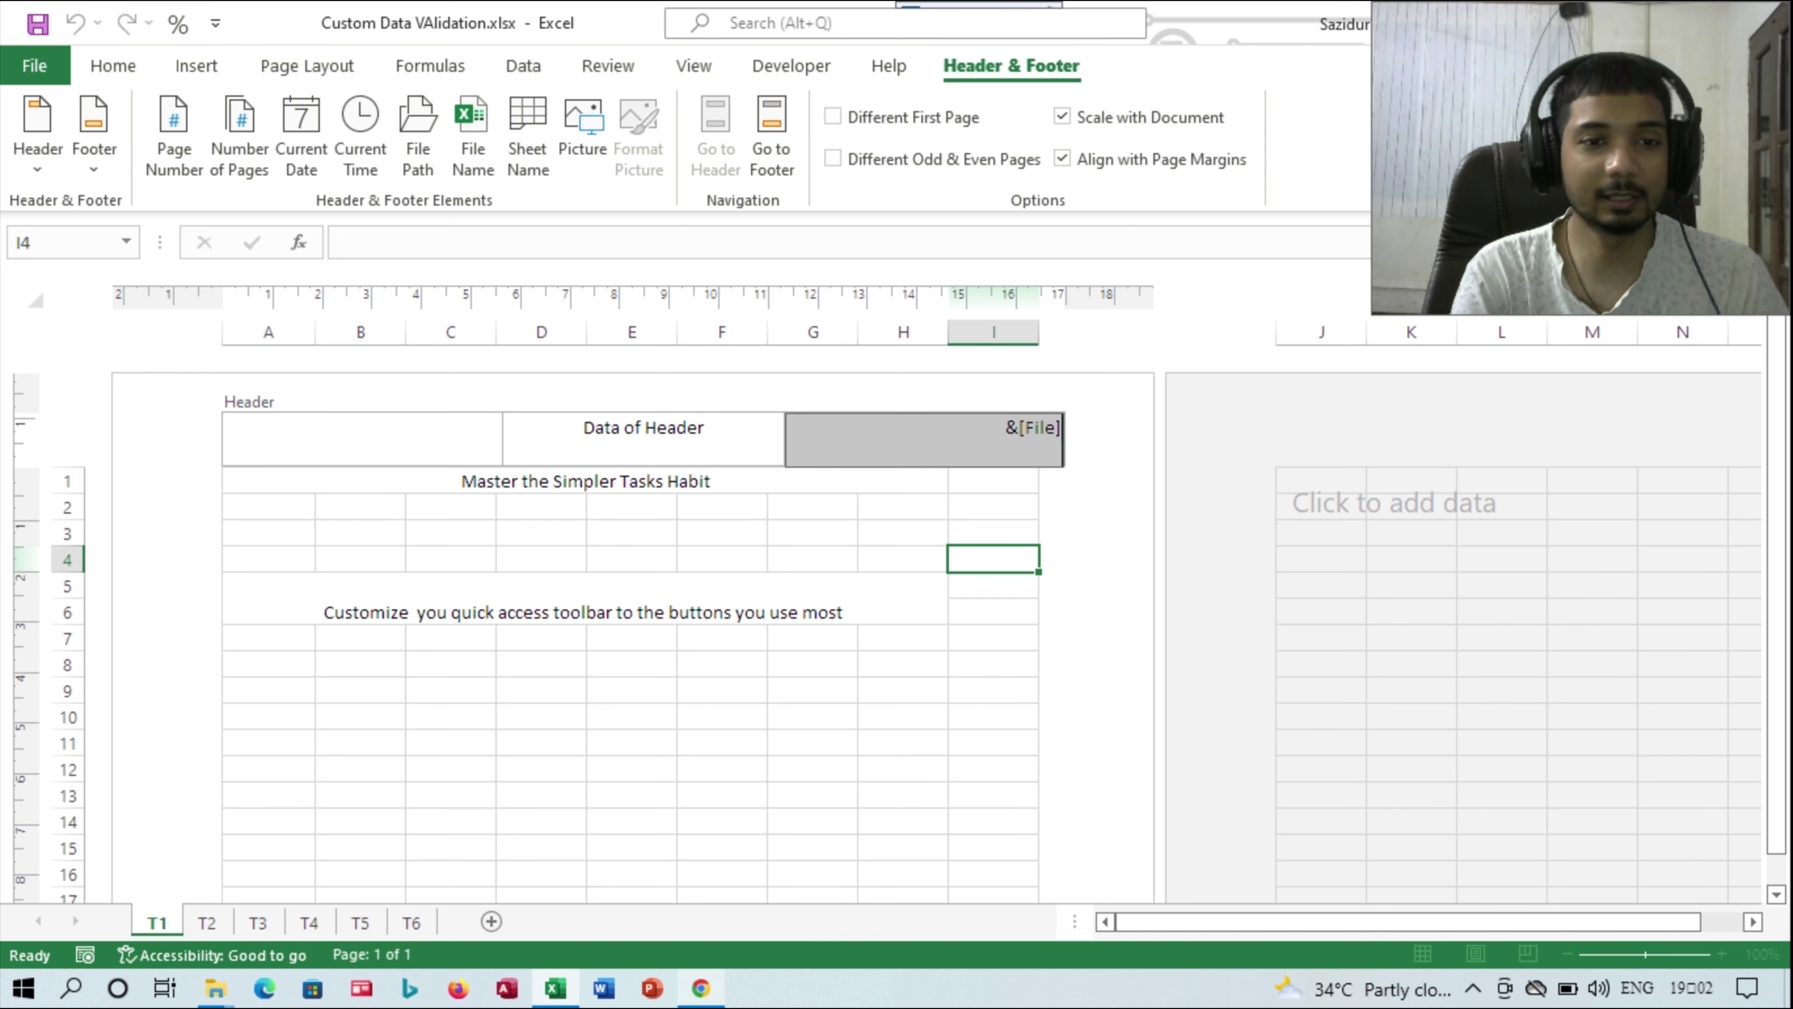
click(360, 438)
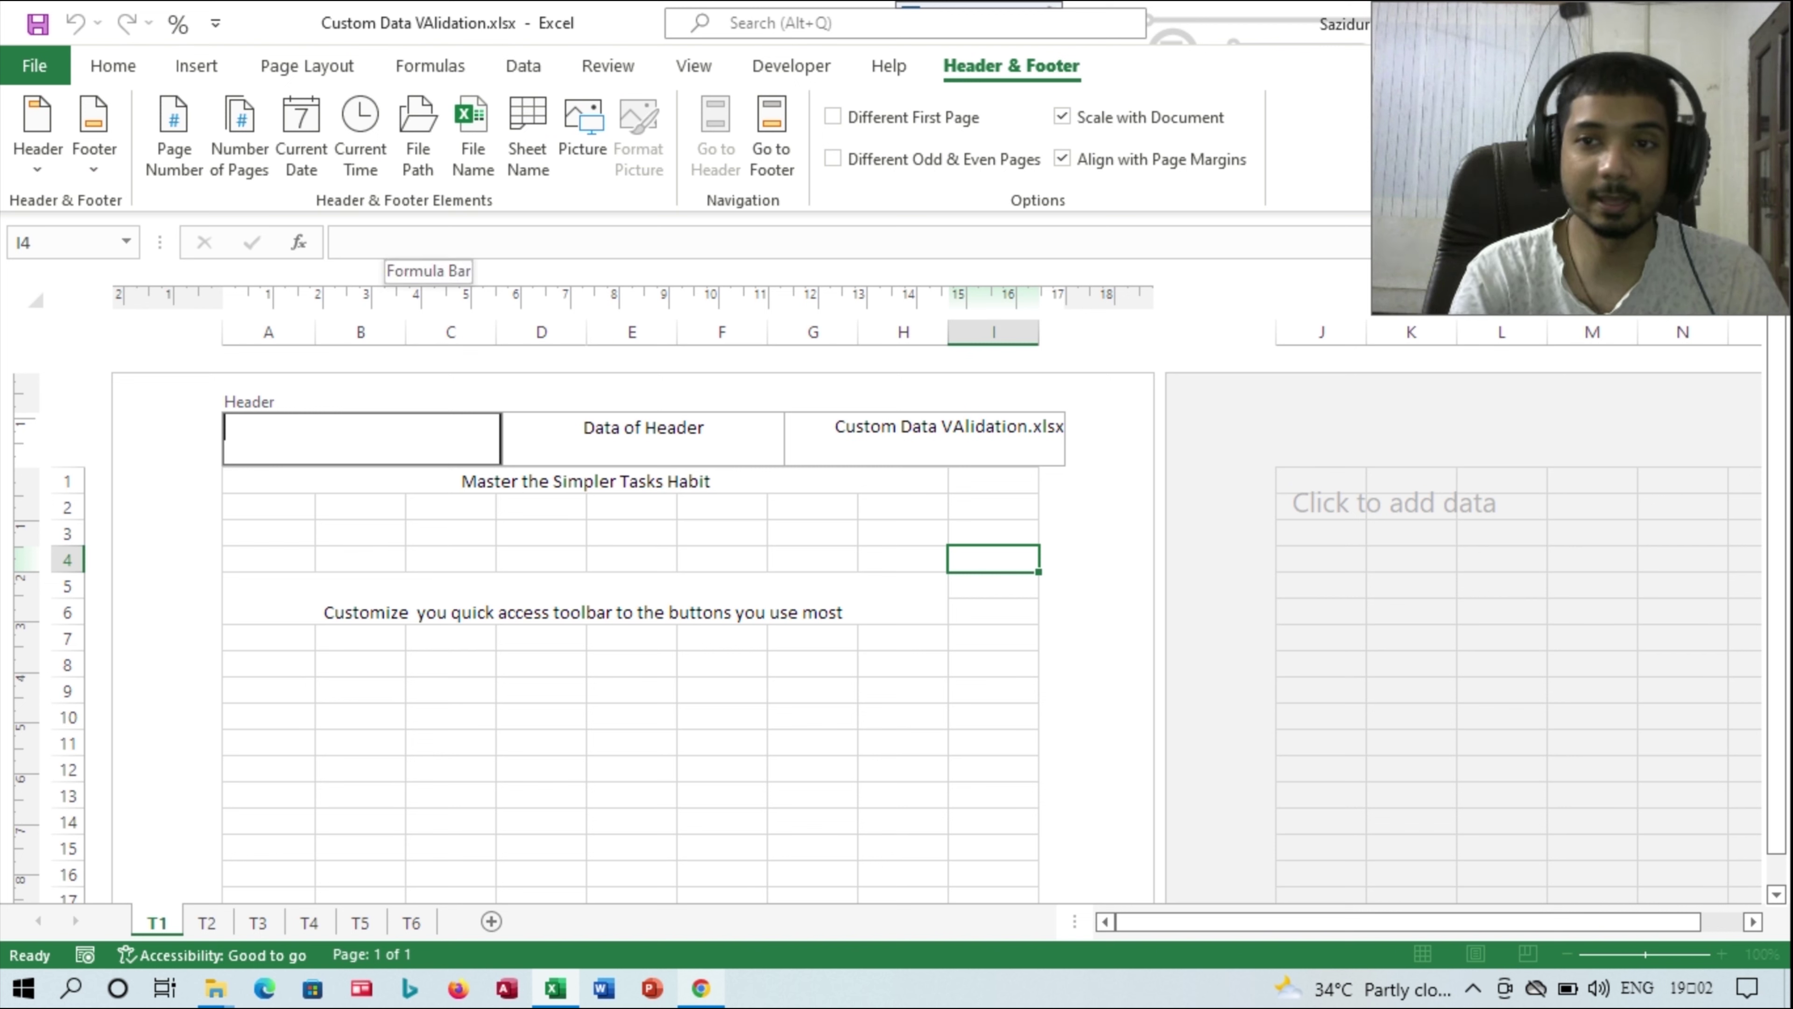
click(360, 134)
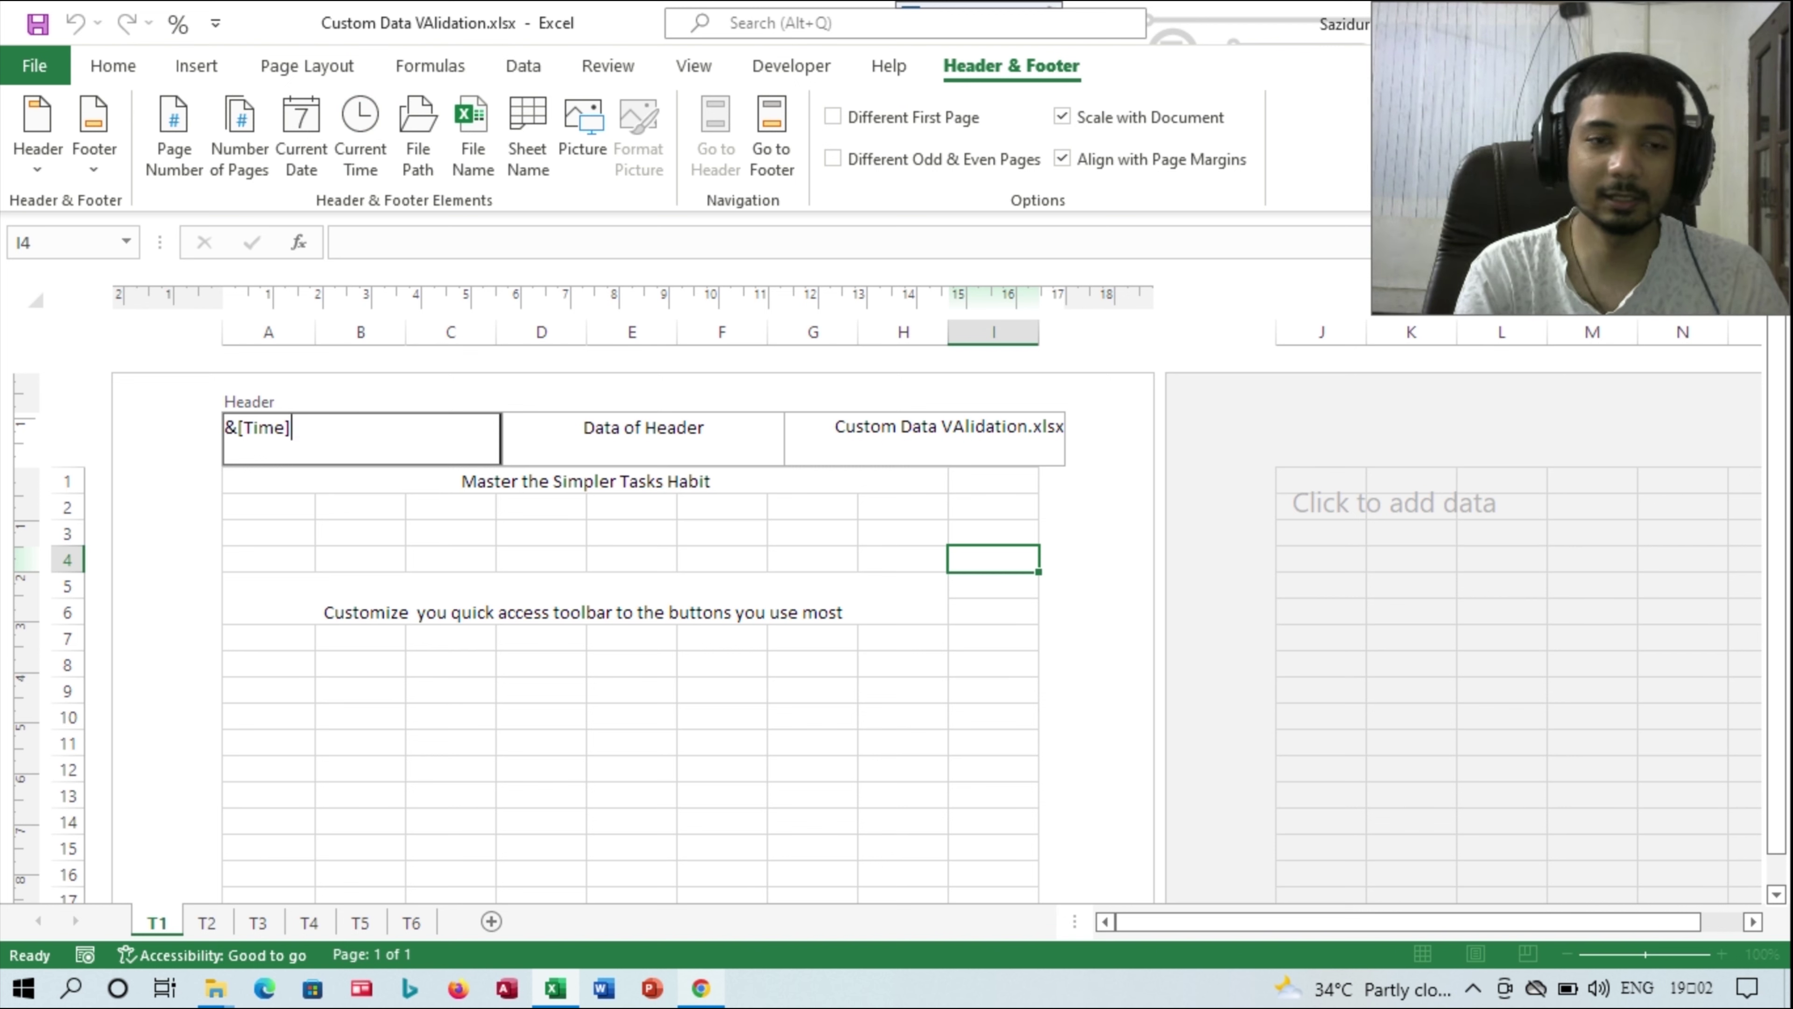
key(Escape)
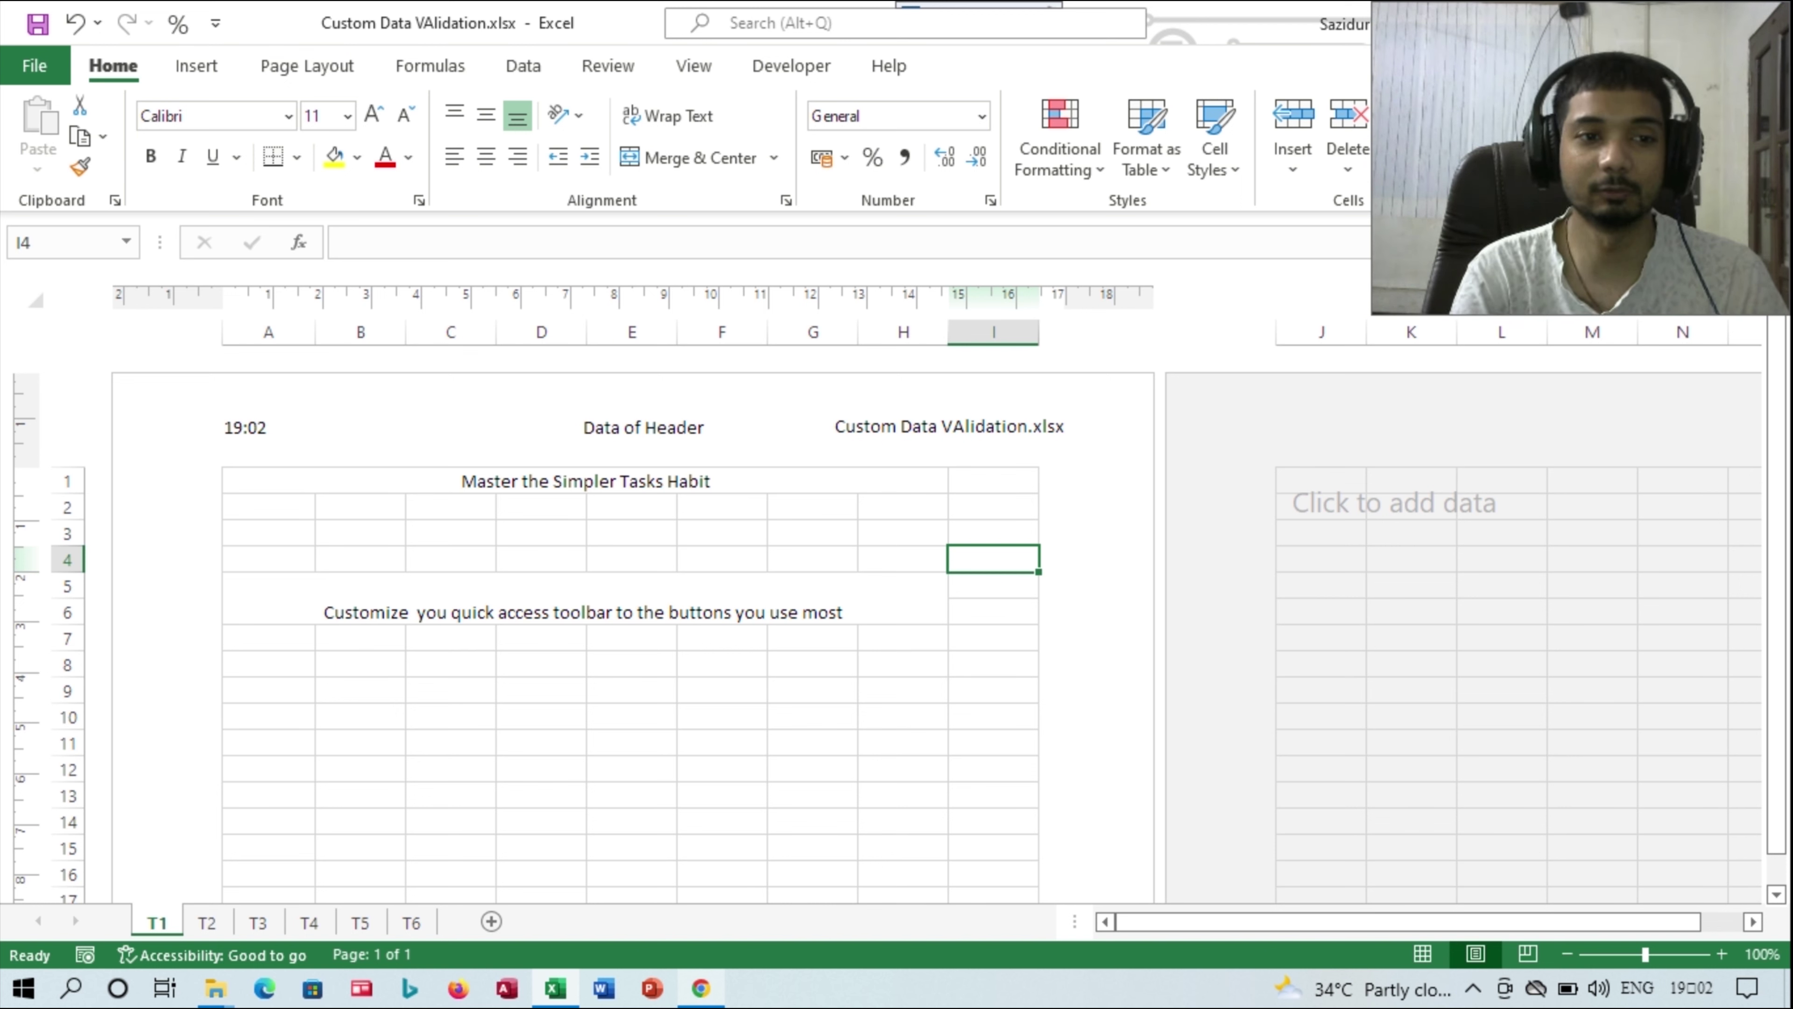
scroll(636, 629, down, 5)
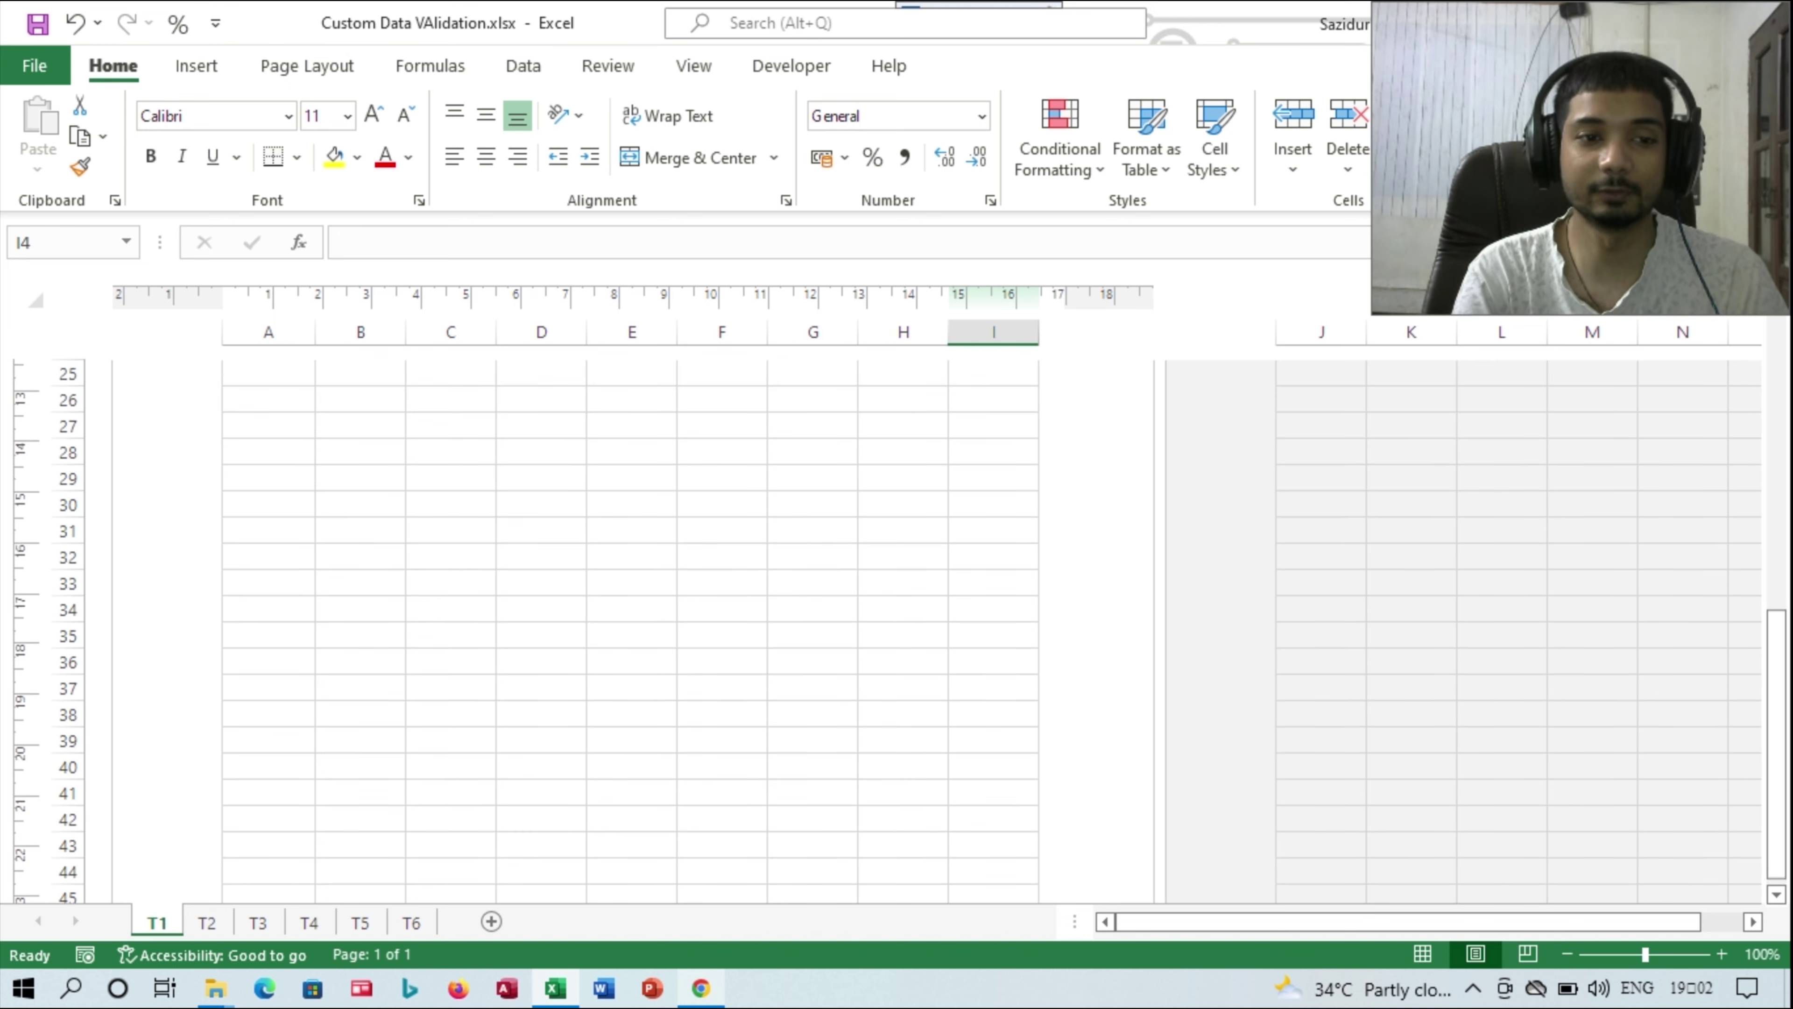
scroll(636, 629, down, 3)
scroll(635, 628, up, 6)
scroll(635, 628, up, 6)
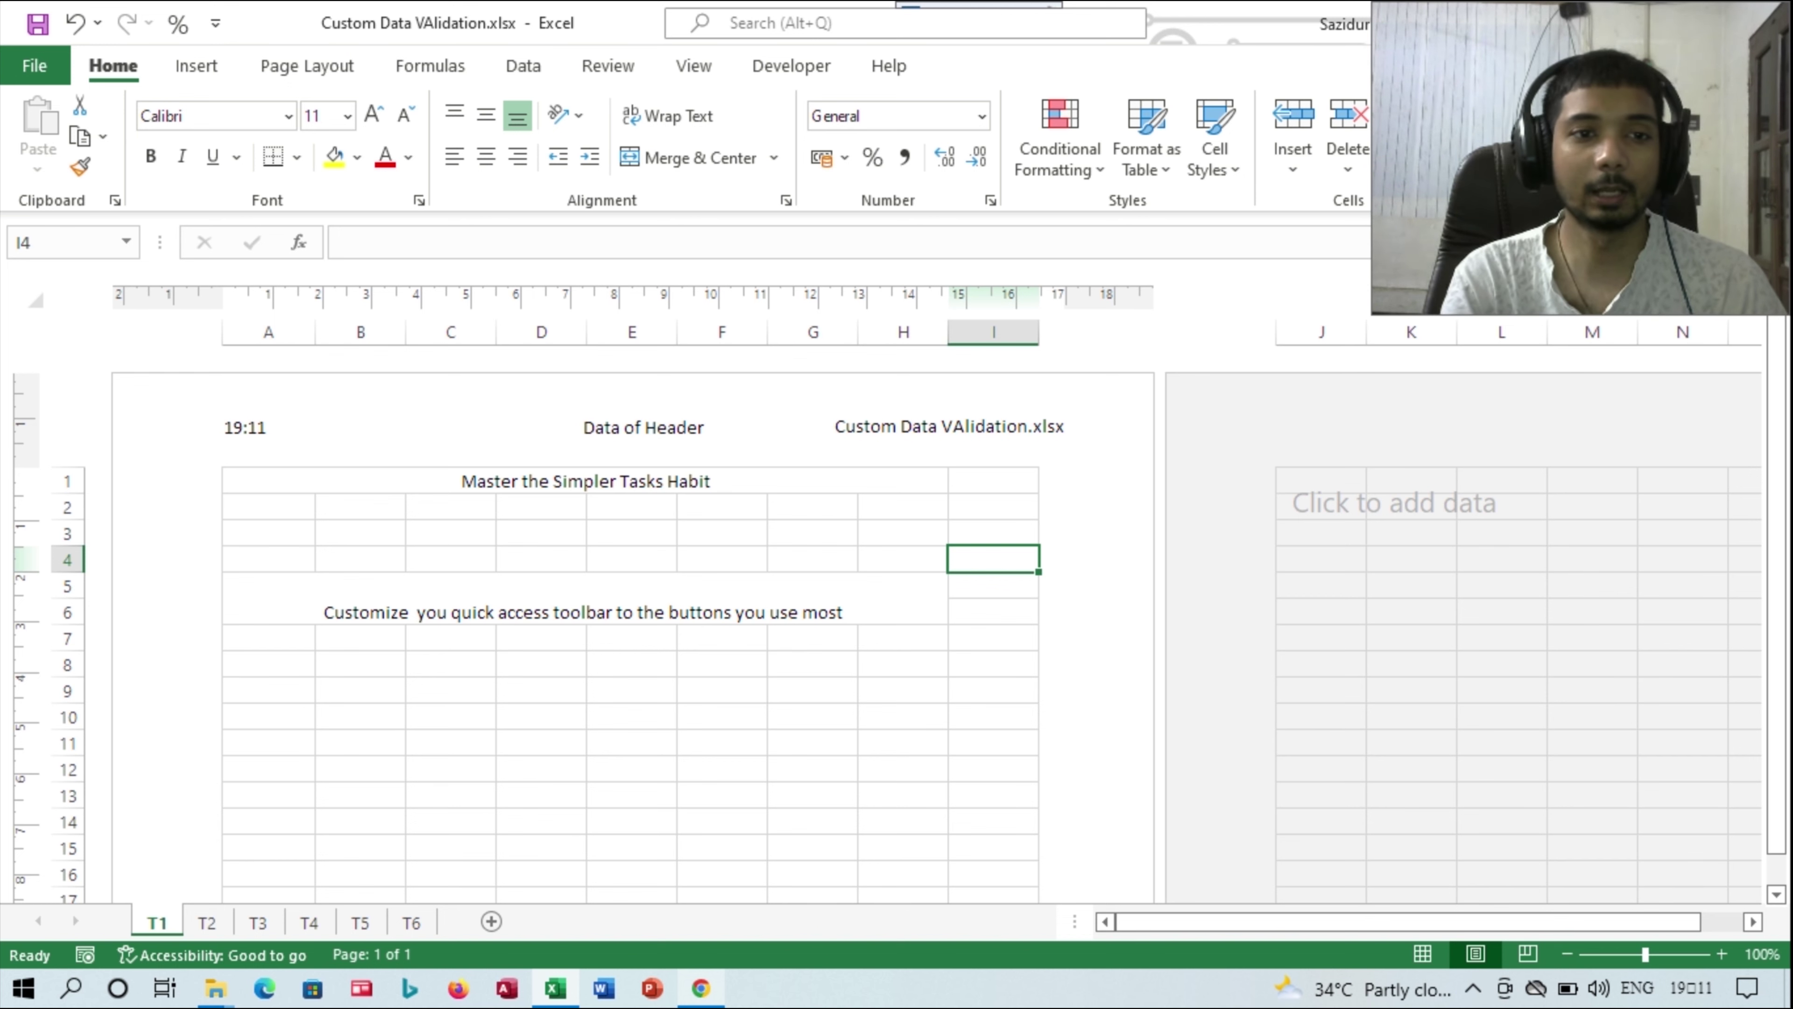
- Replace the right header's file name with the Sheet Name code, showing T1
click(949, 434)
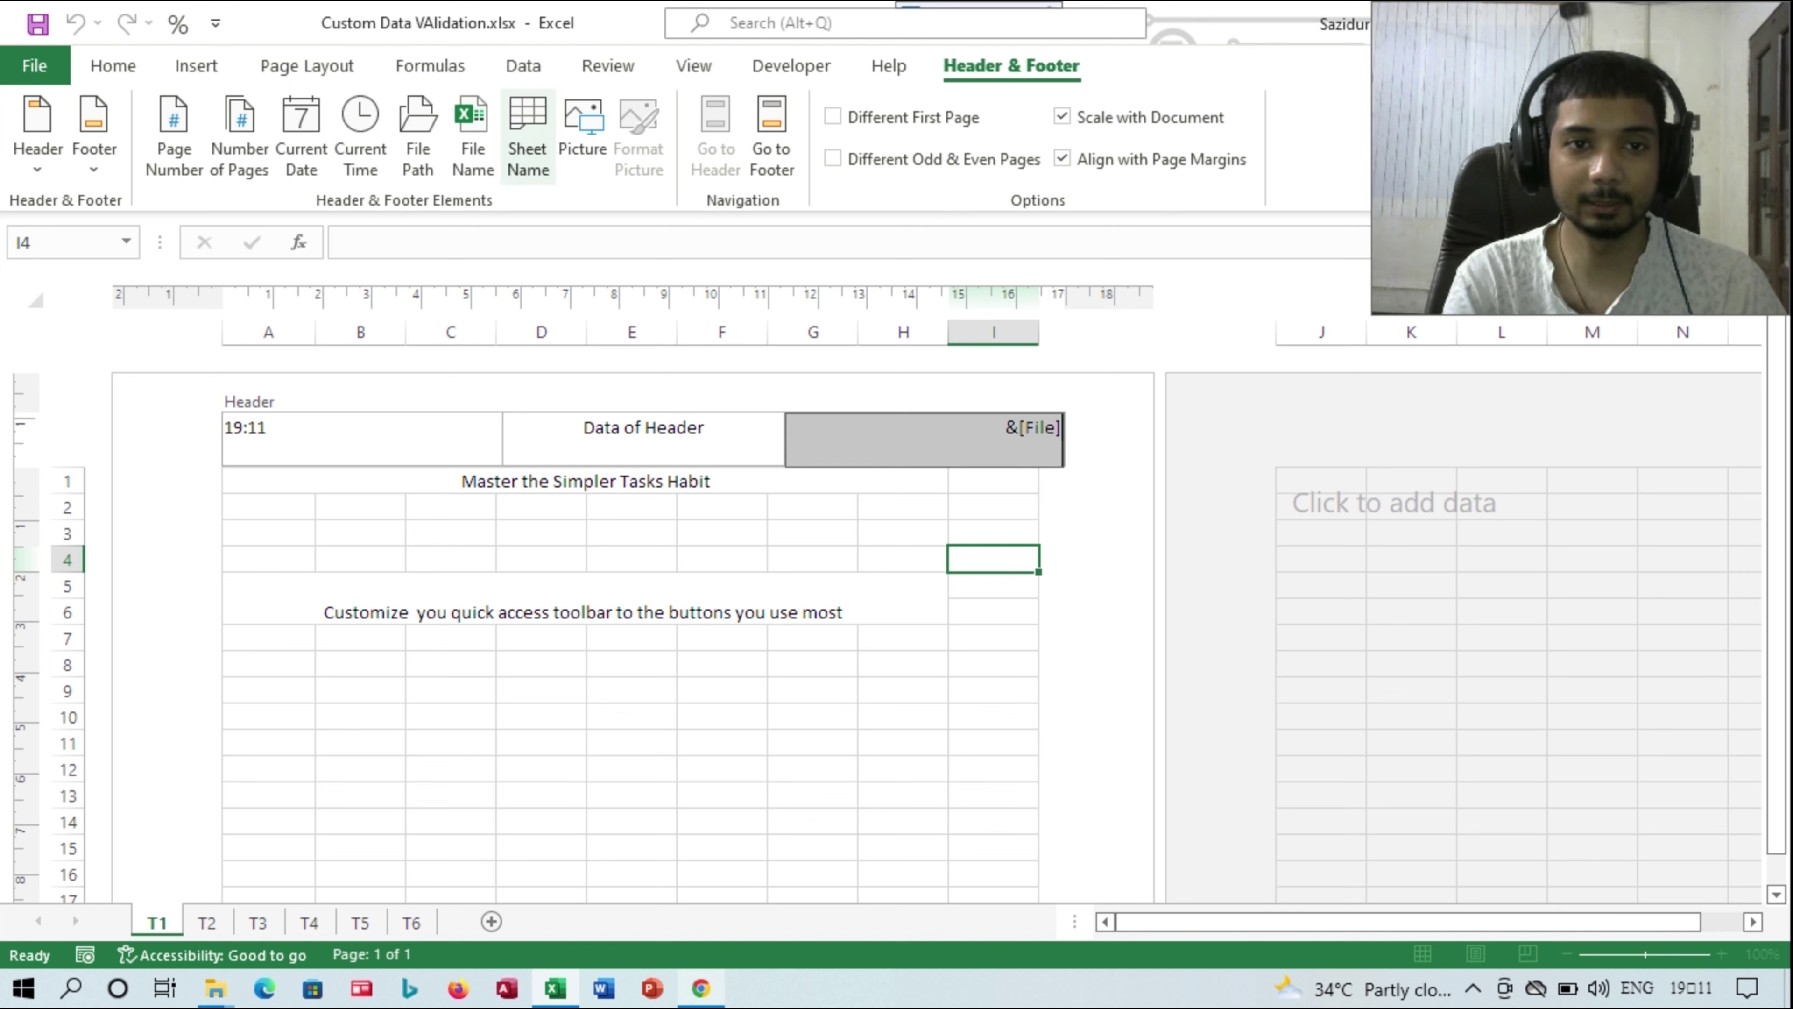
click(527, 138)
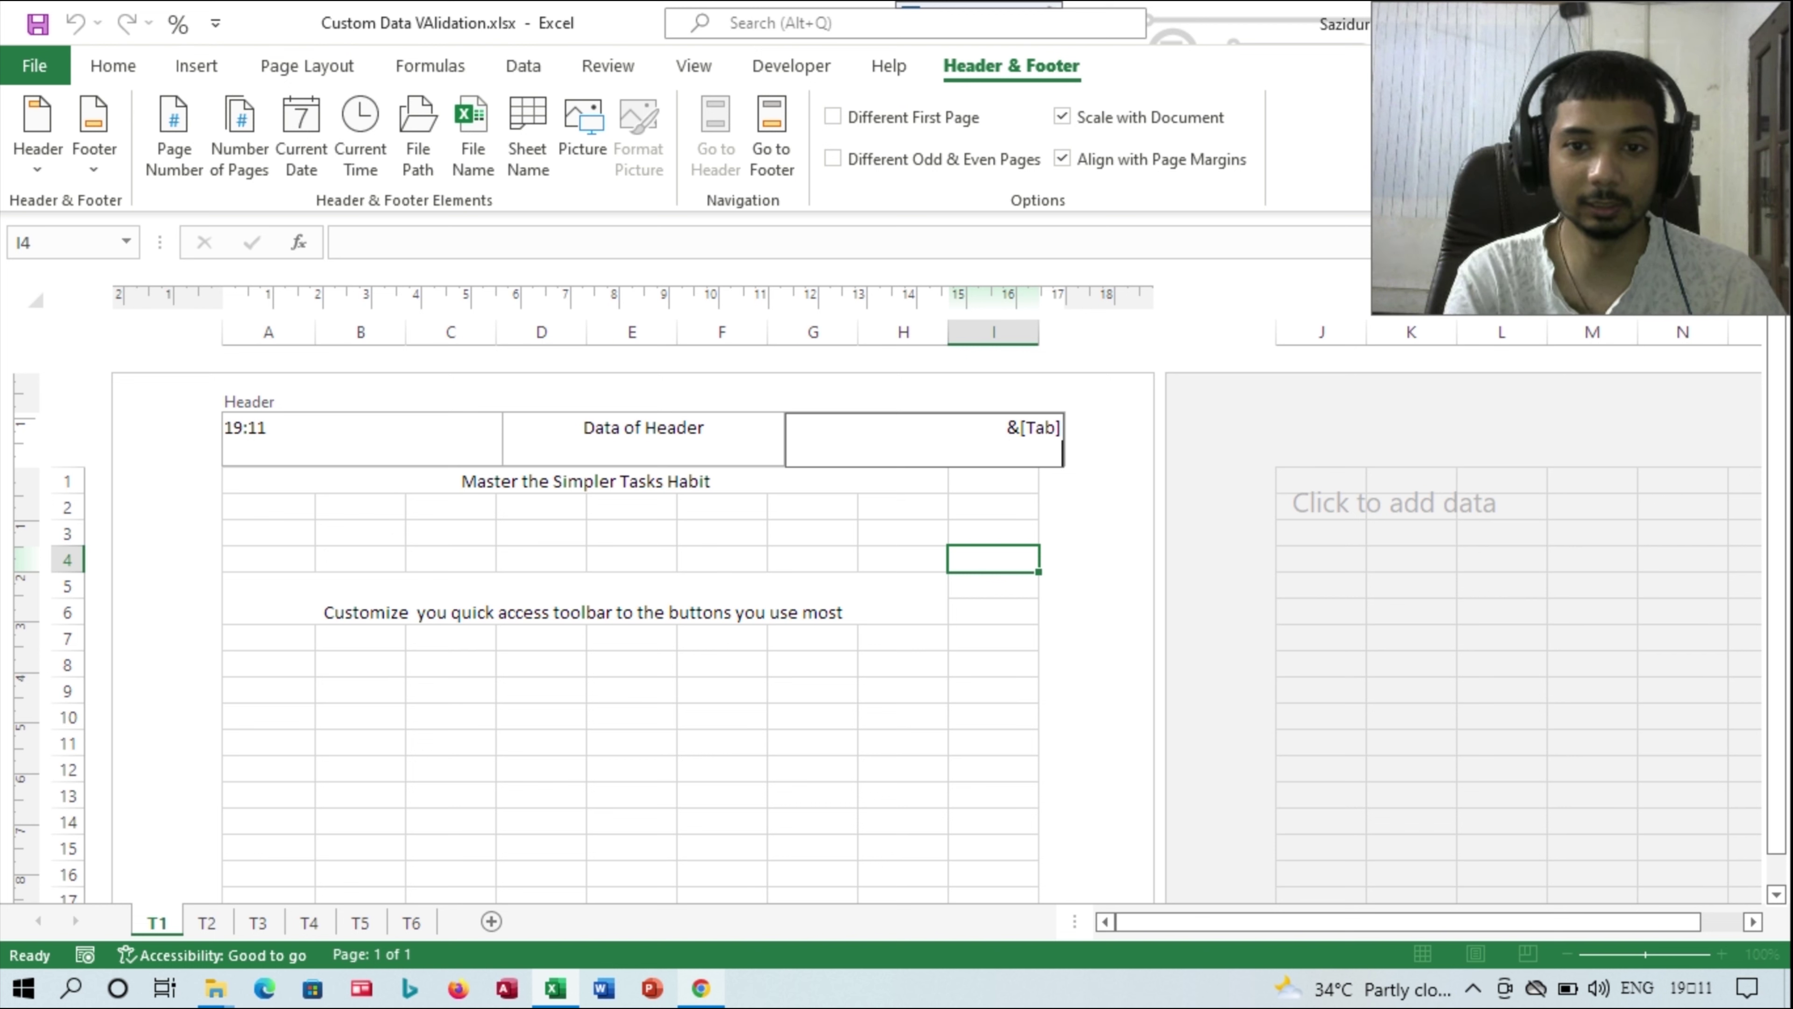
key(Escape)
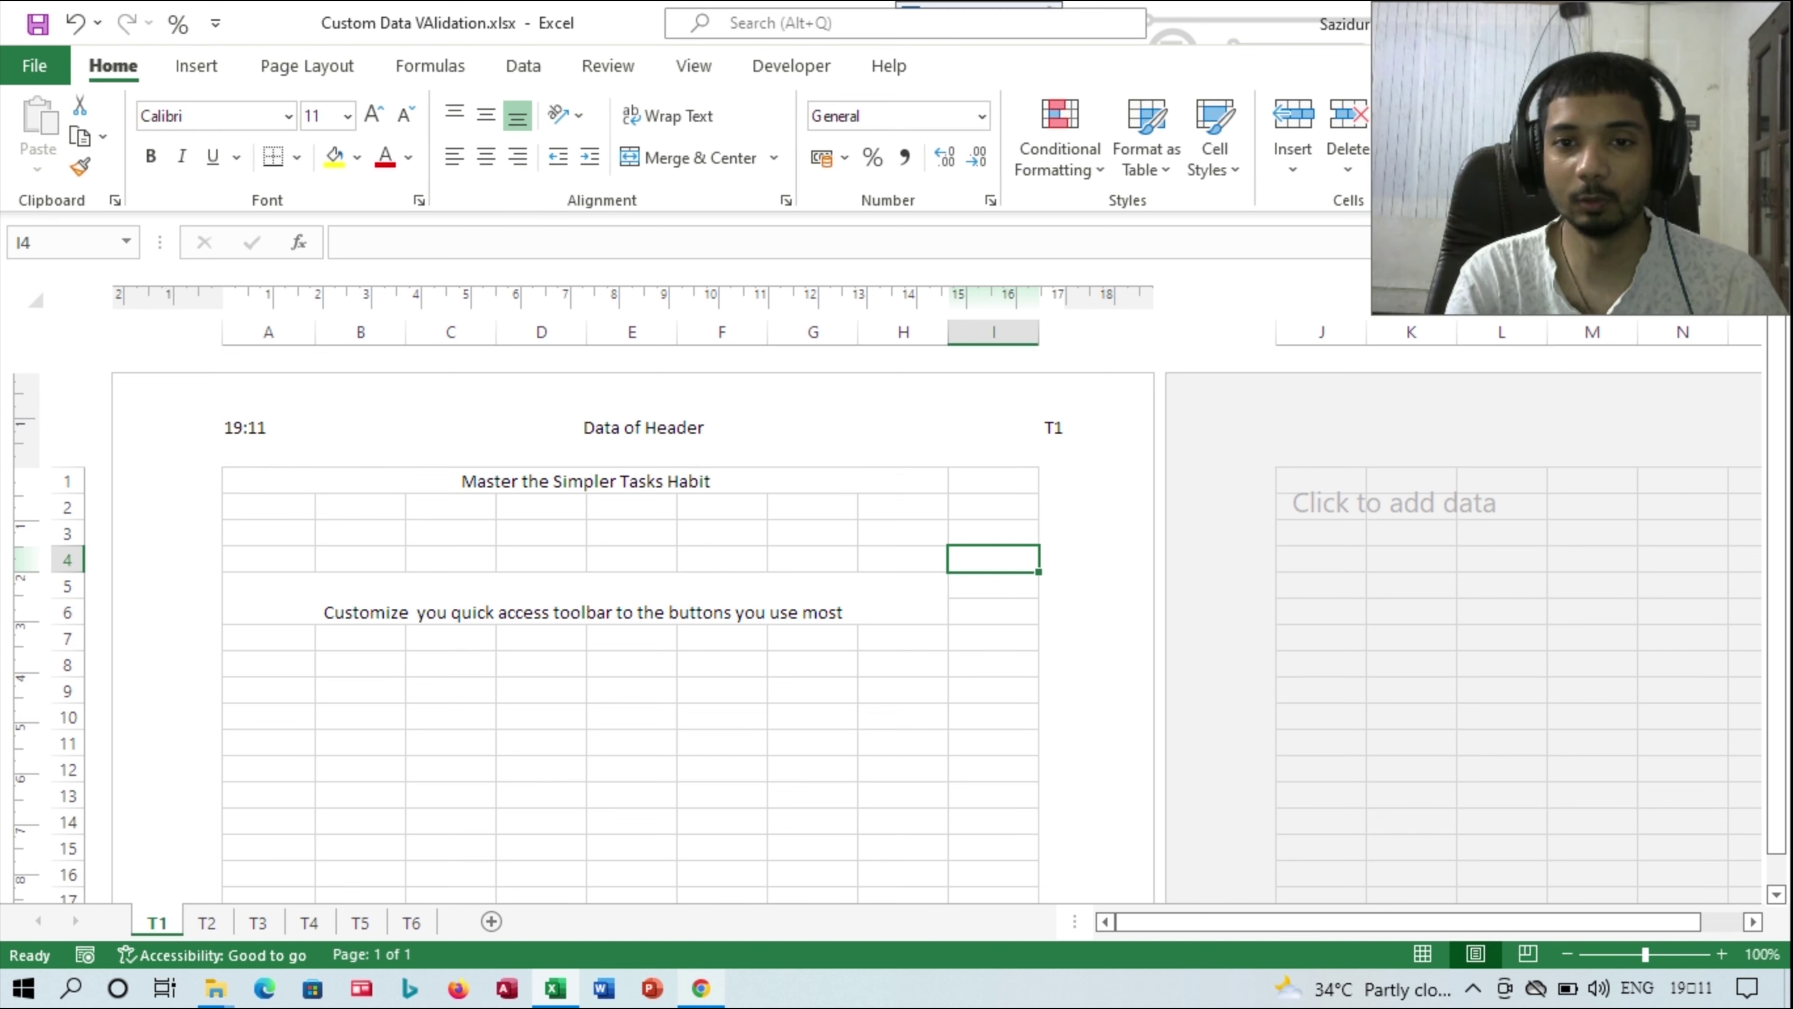
- Add the File Name code on a second line below the sheet name in the right header
click(1053, 427)
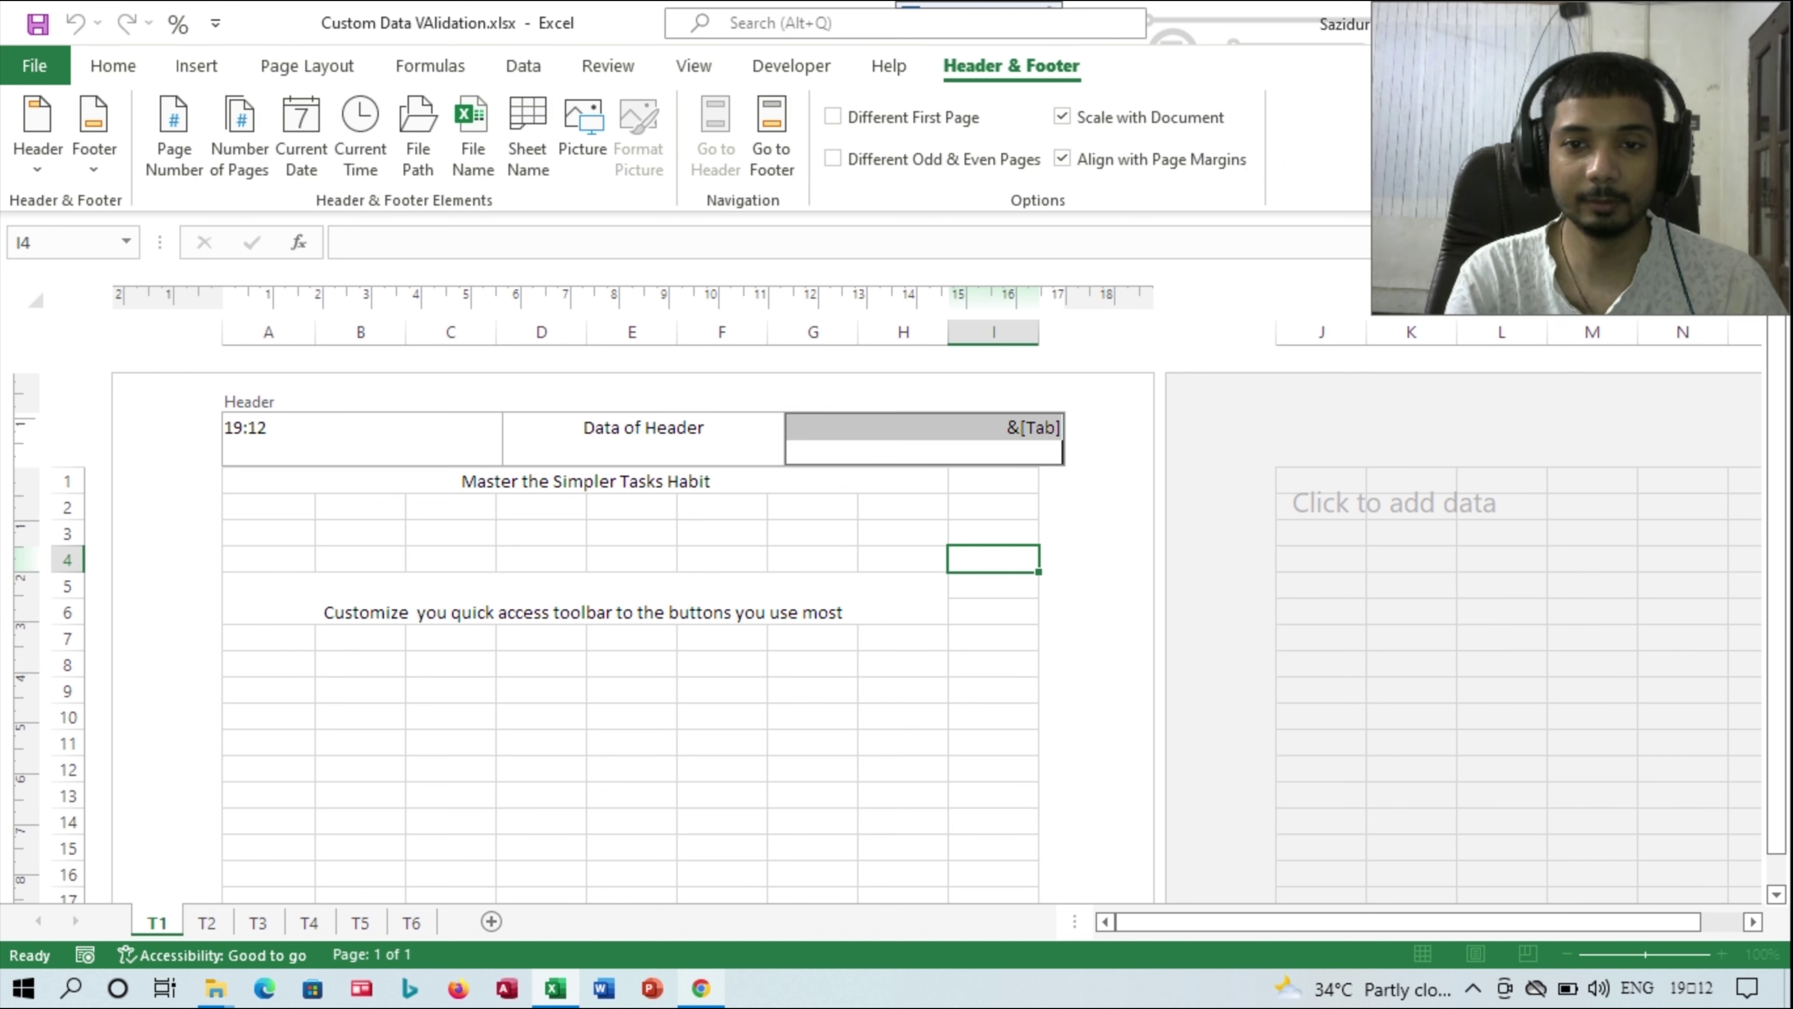
click(1062, 427)
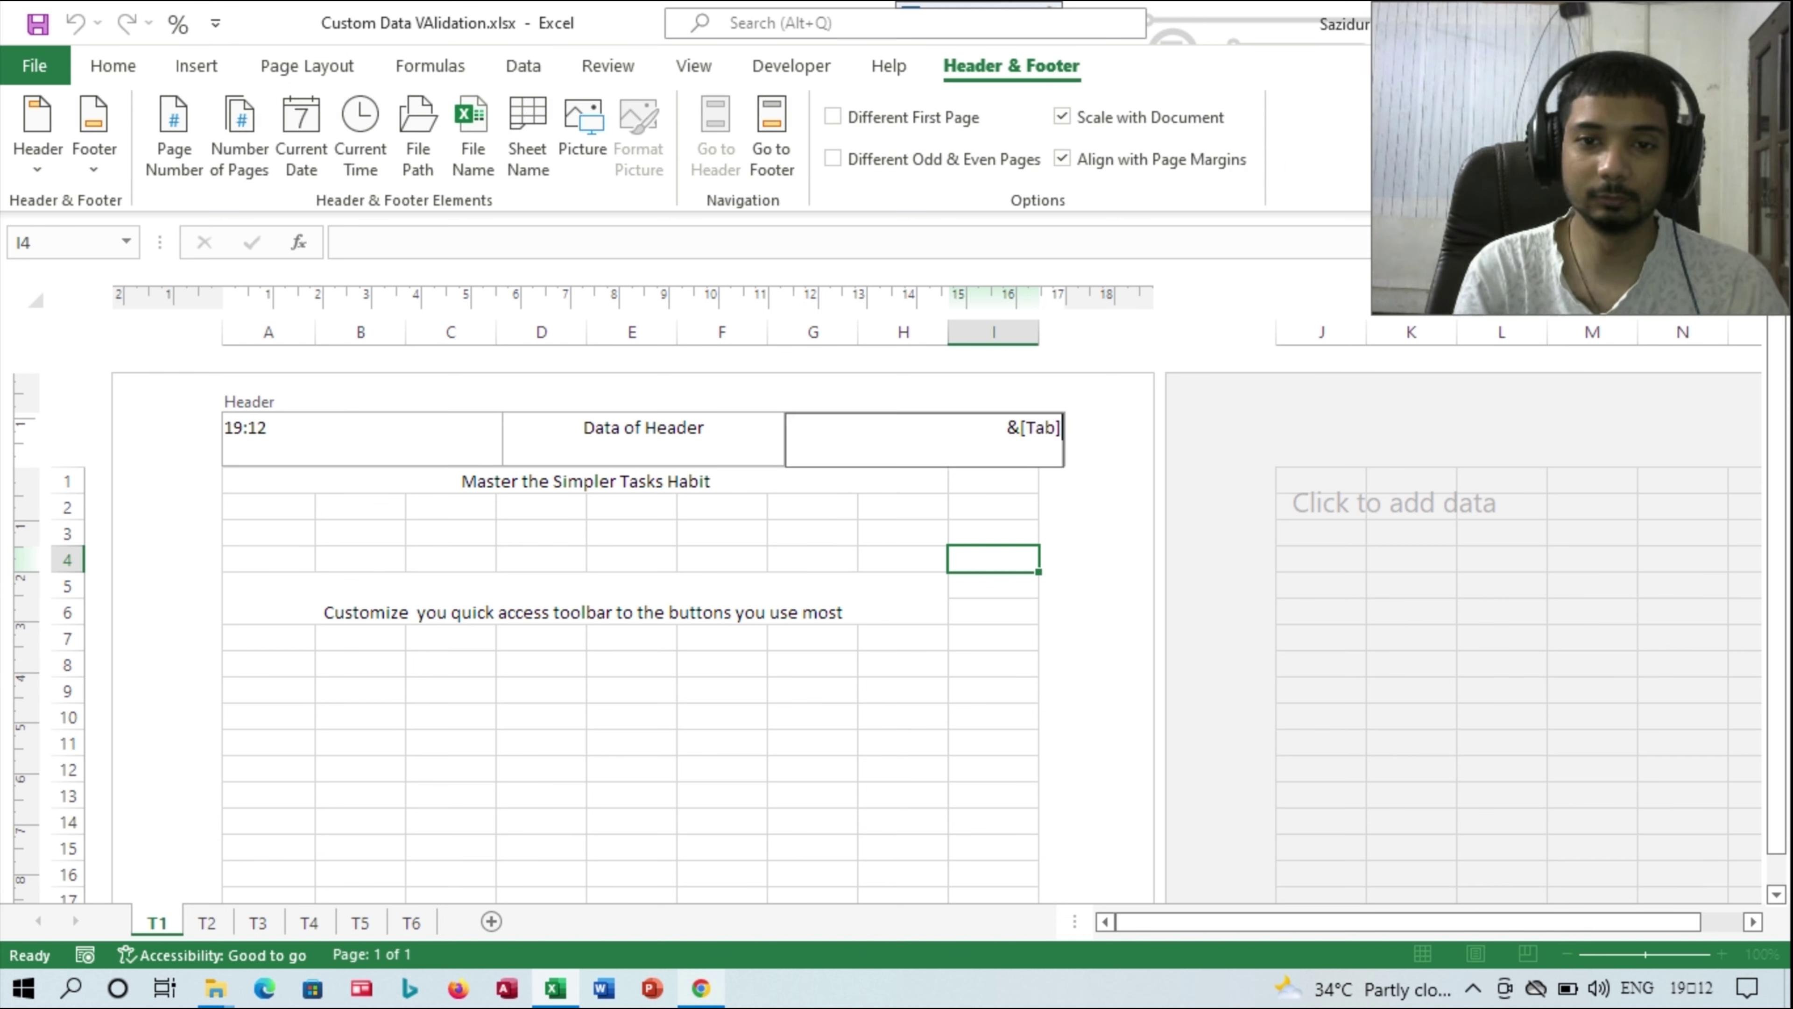
click(472, 138)
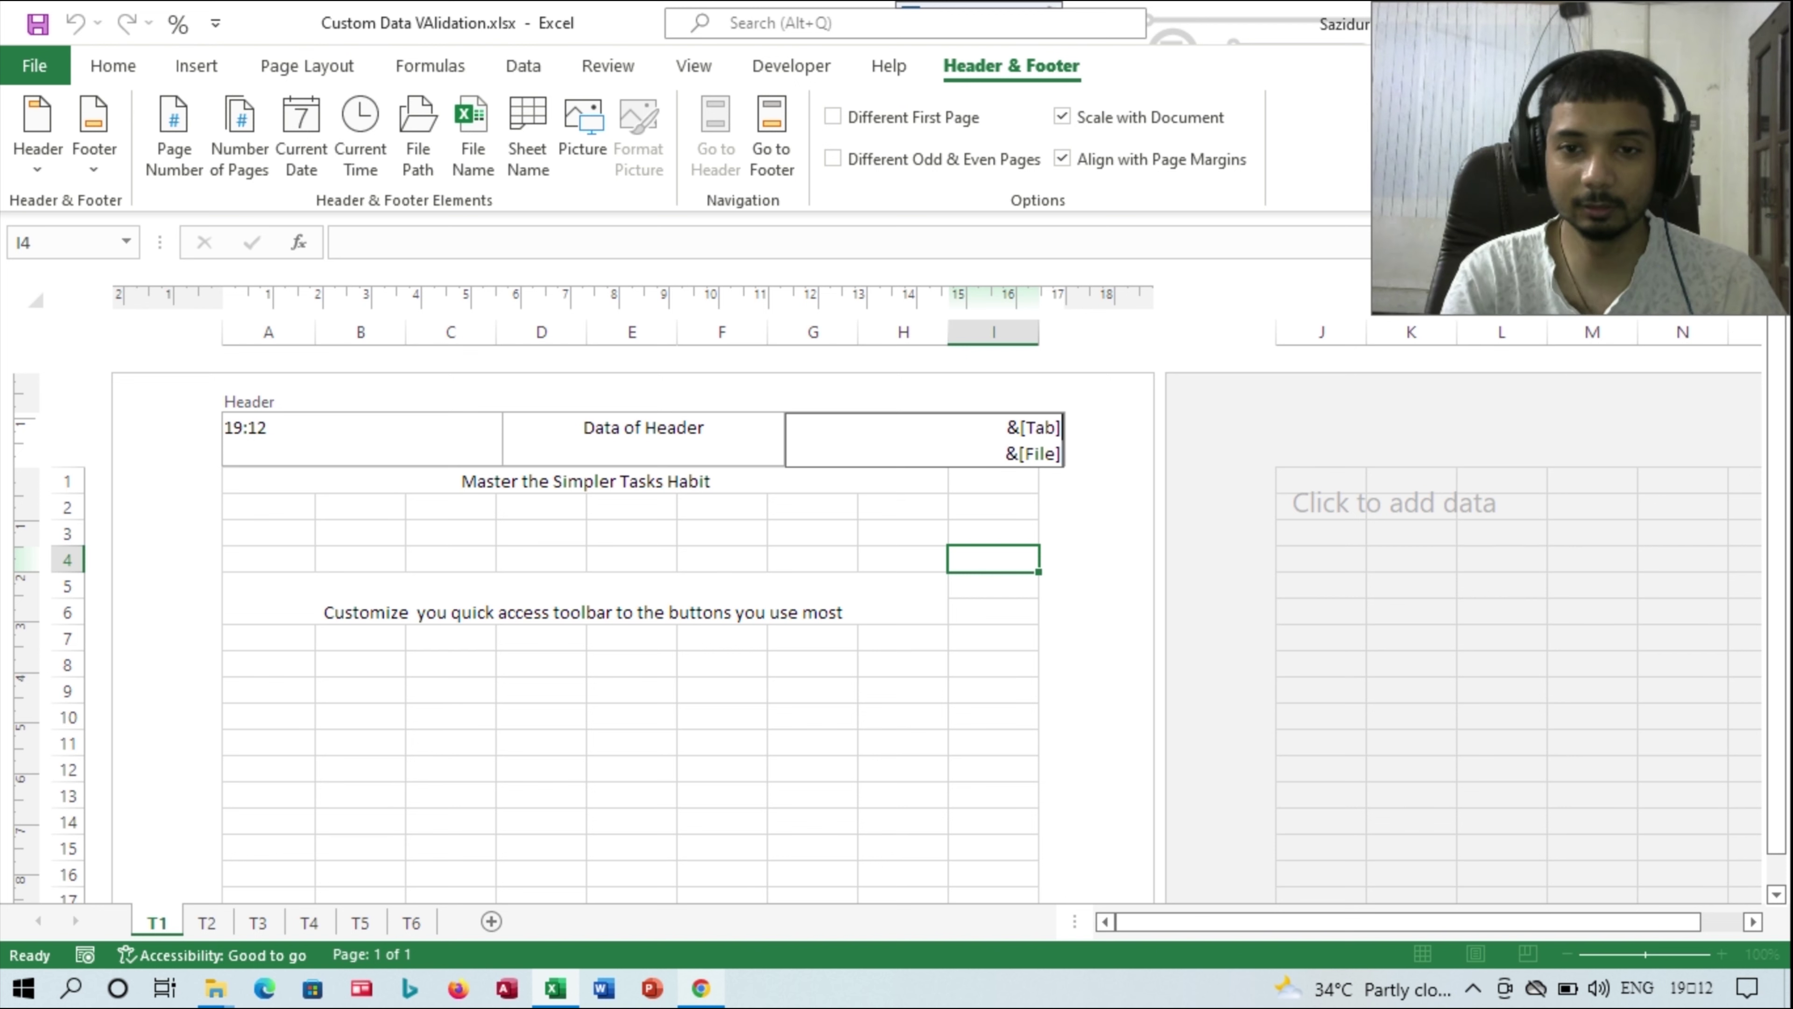
click(993, 558)
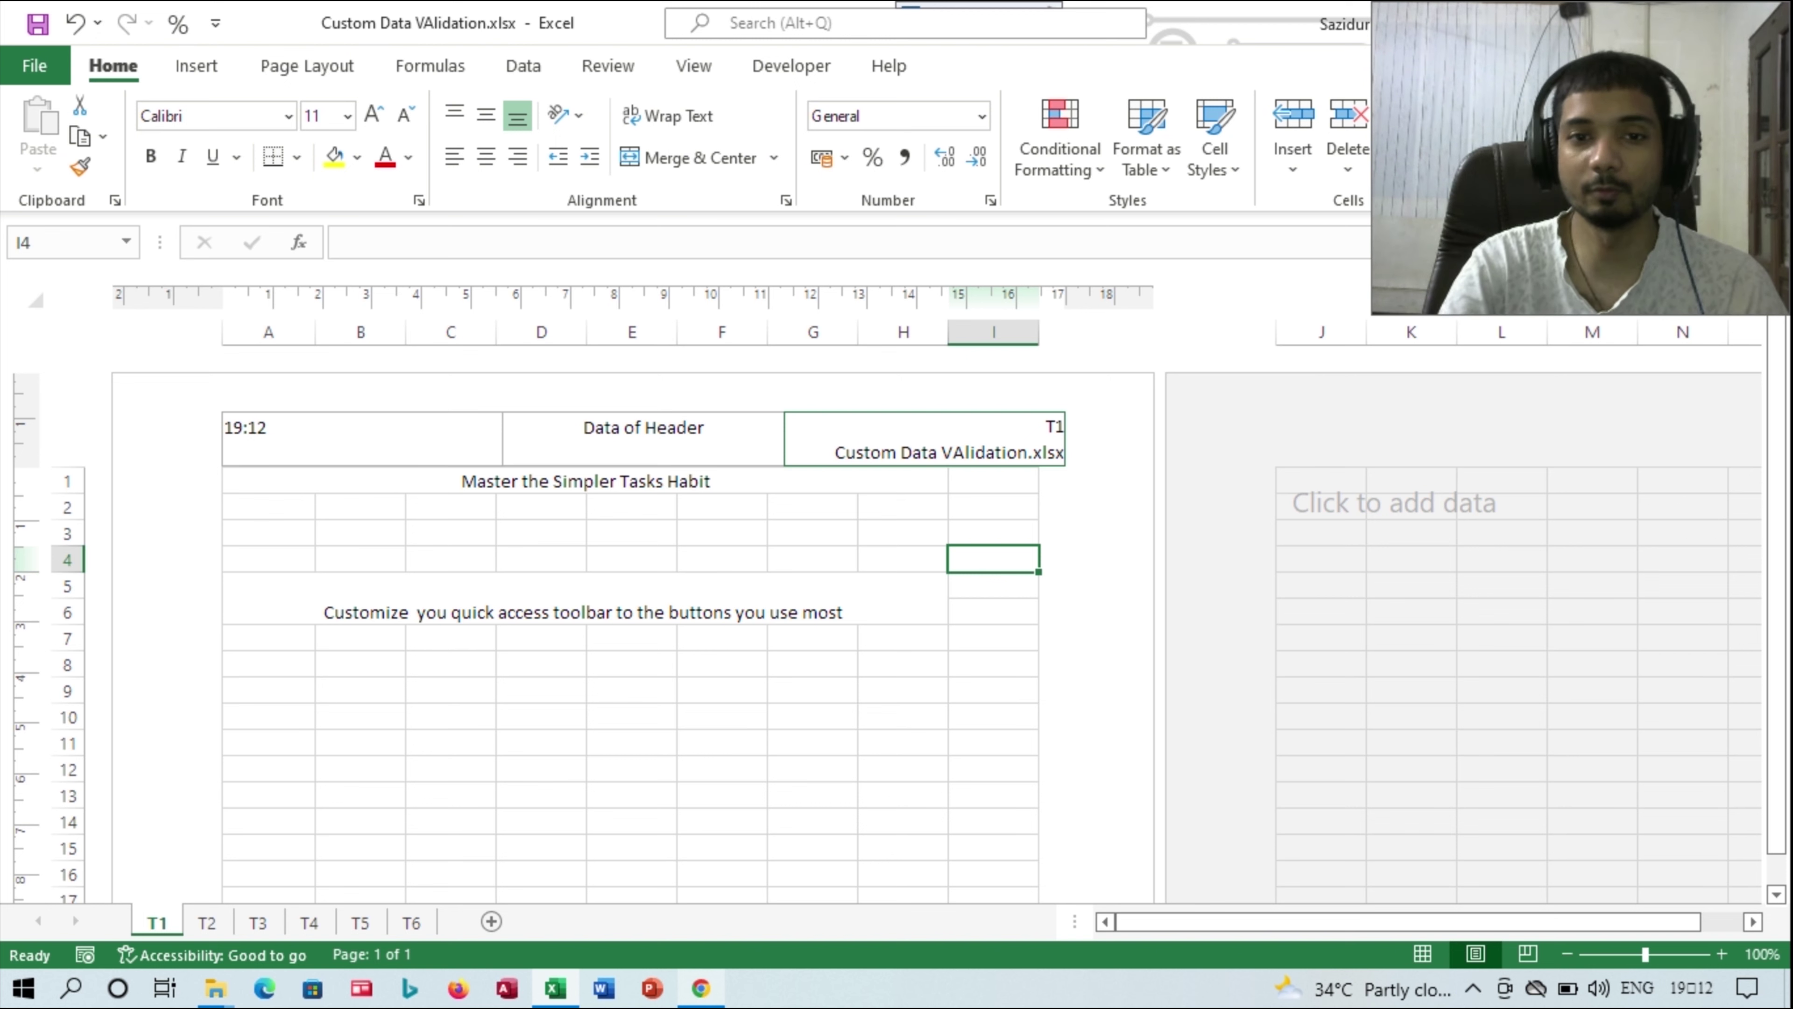
click(925, 438)
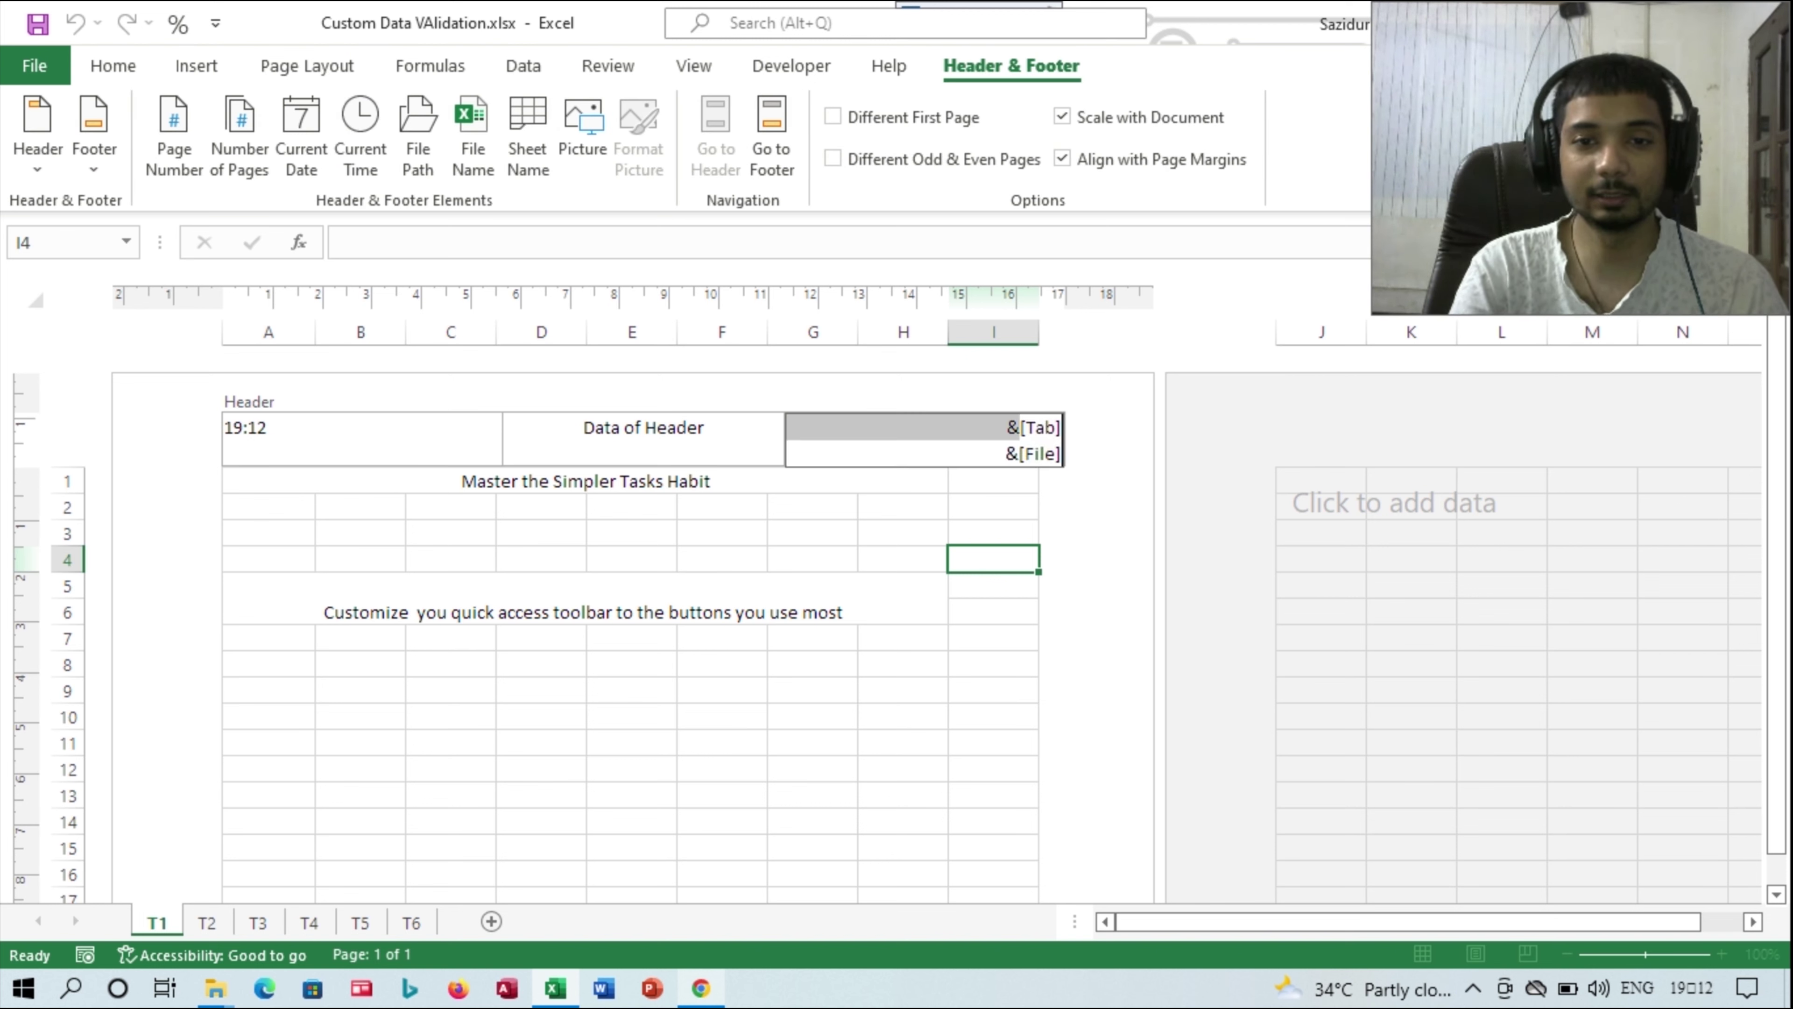
- Replace the right header codes with the first online picture from the Airplane category
key(Delete)
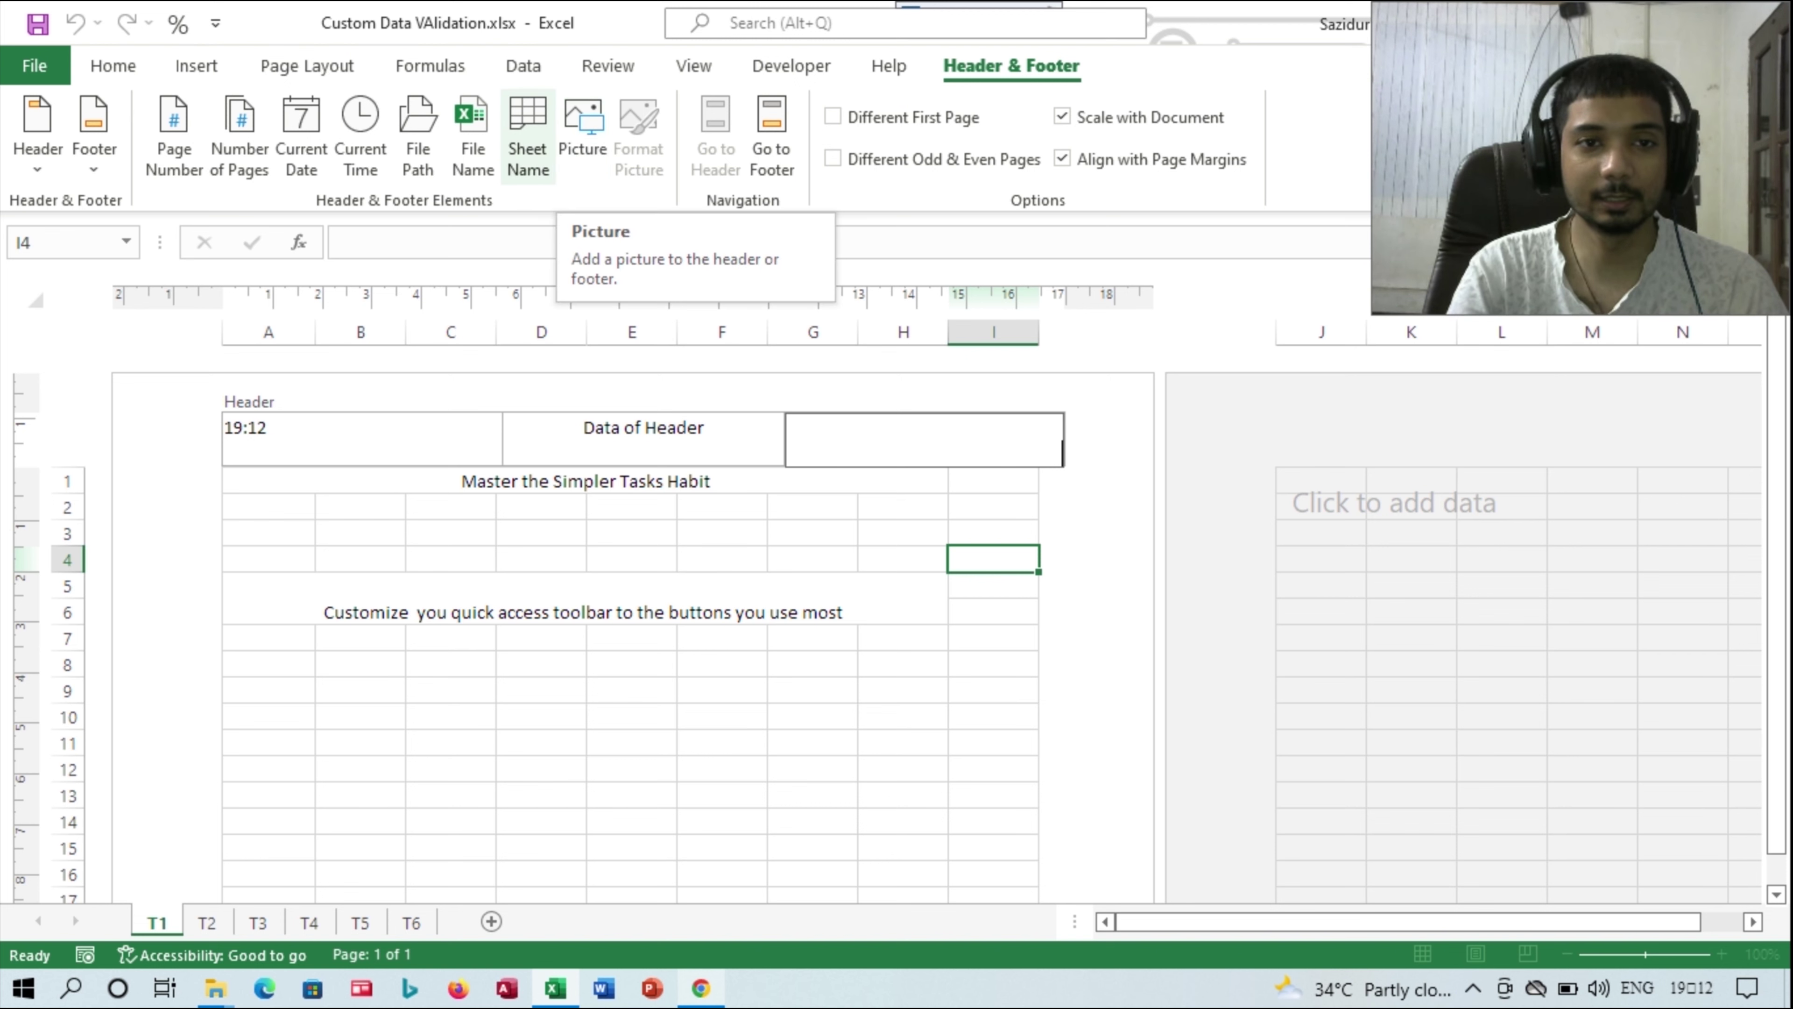
click(583, 138)
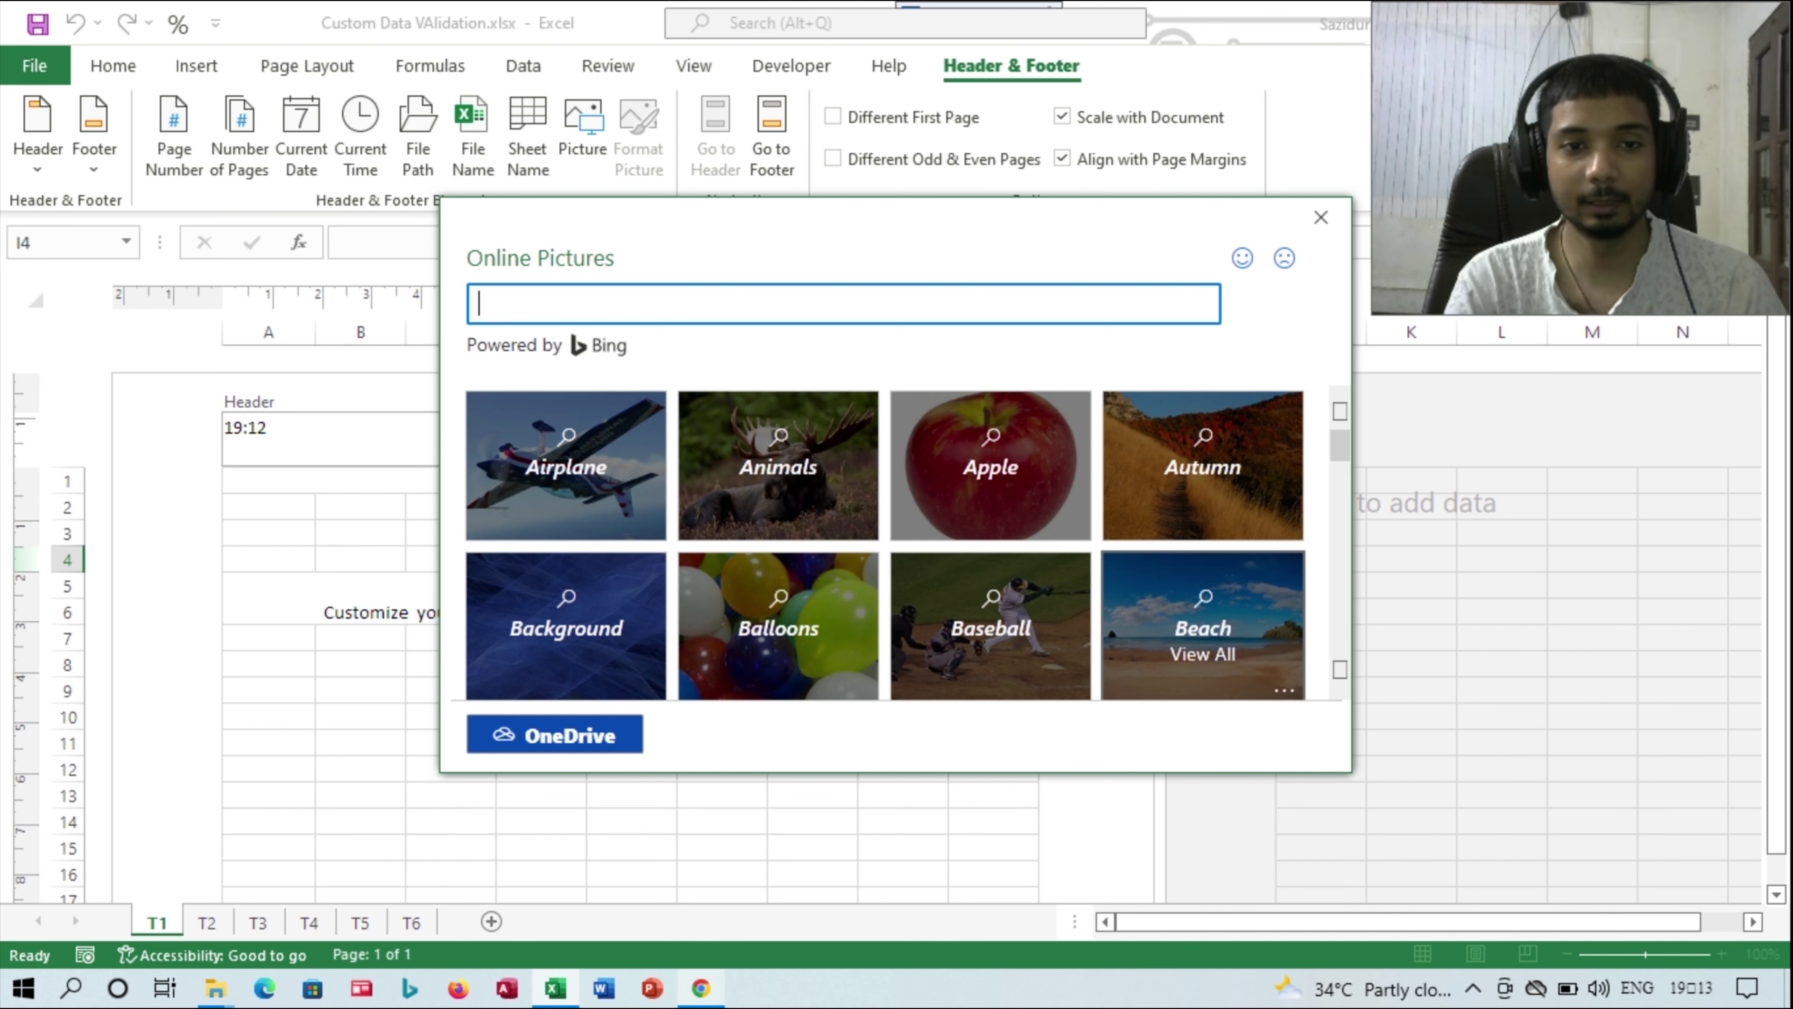
click(565, 466)
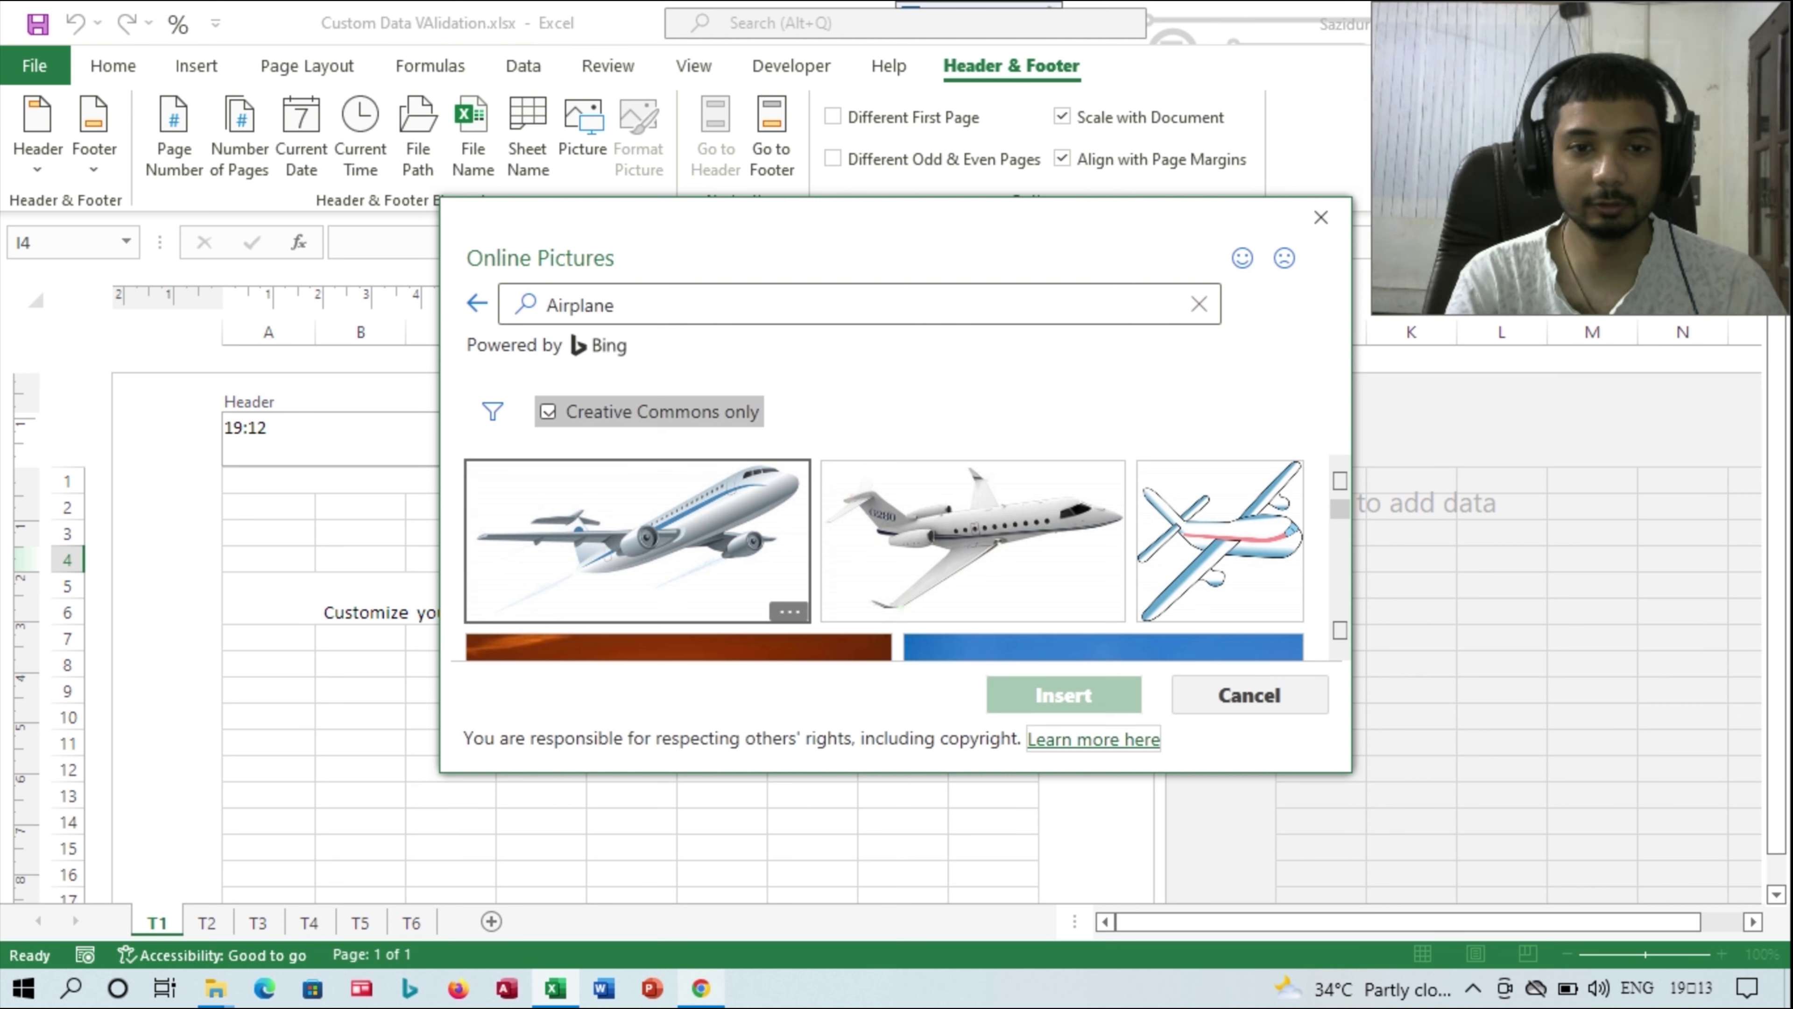
click(635, 541)
click(1062, 692)
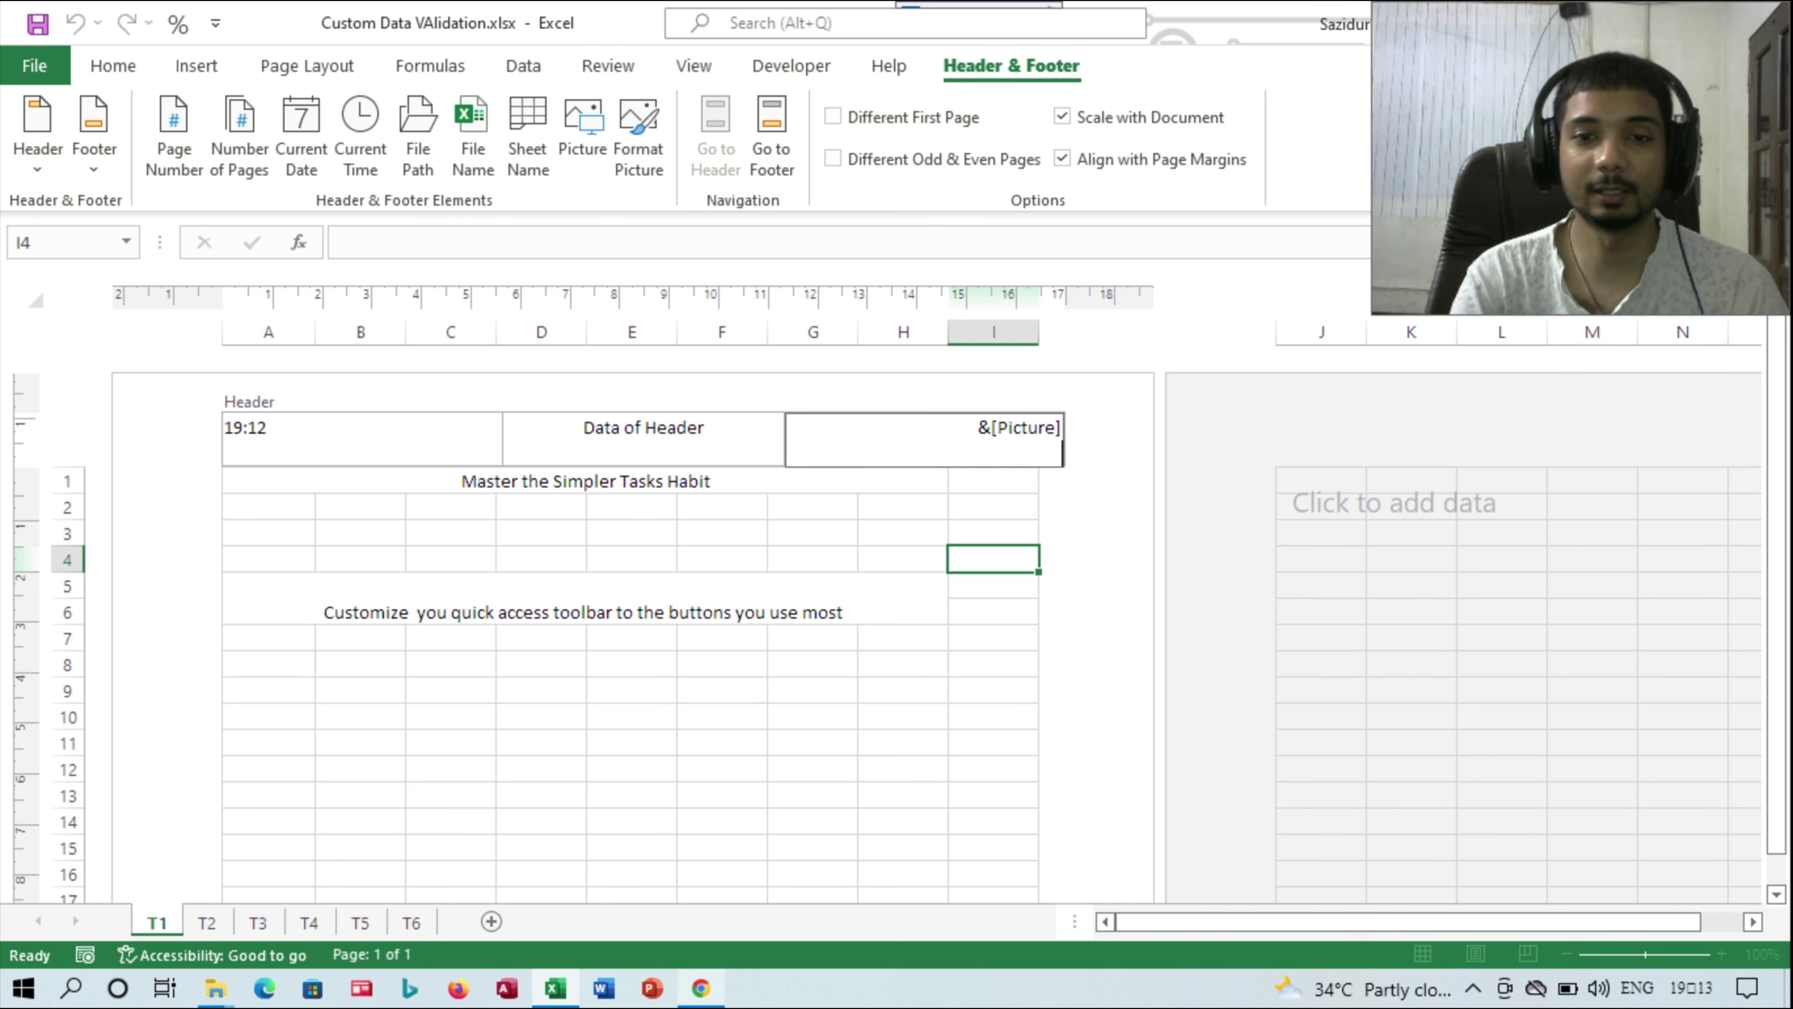
key(Escape)
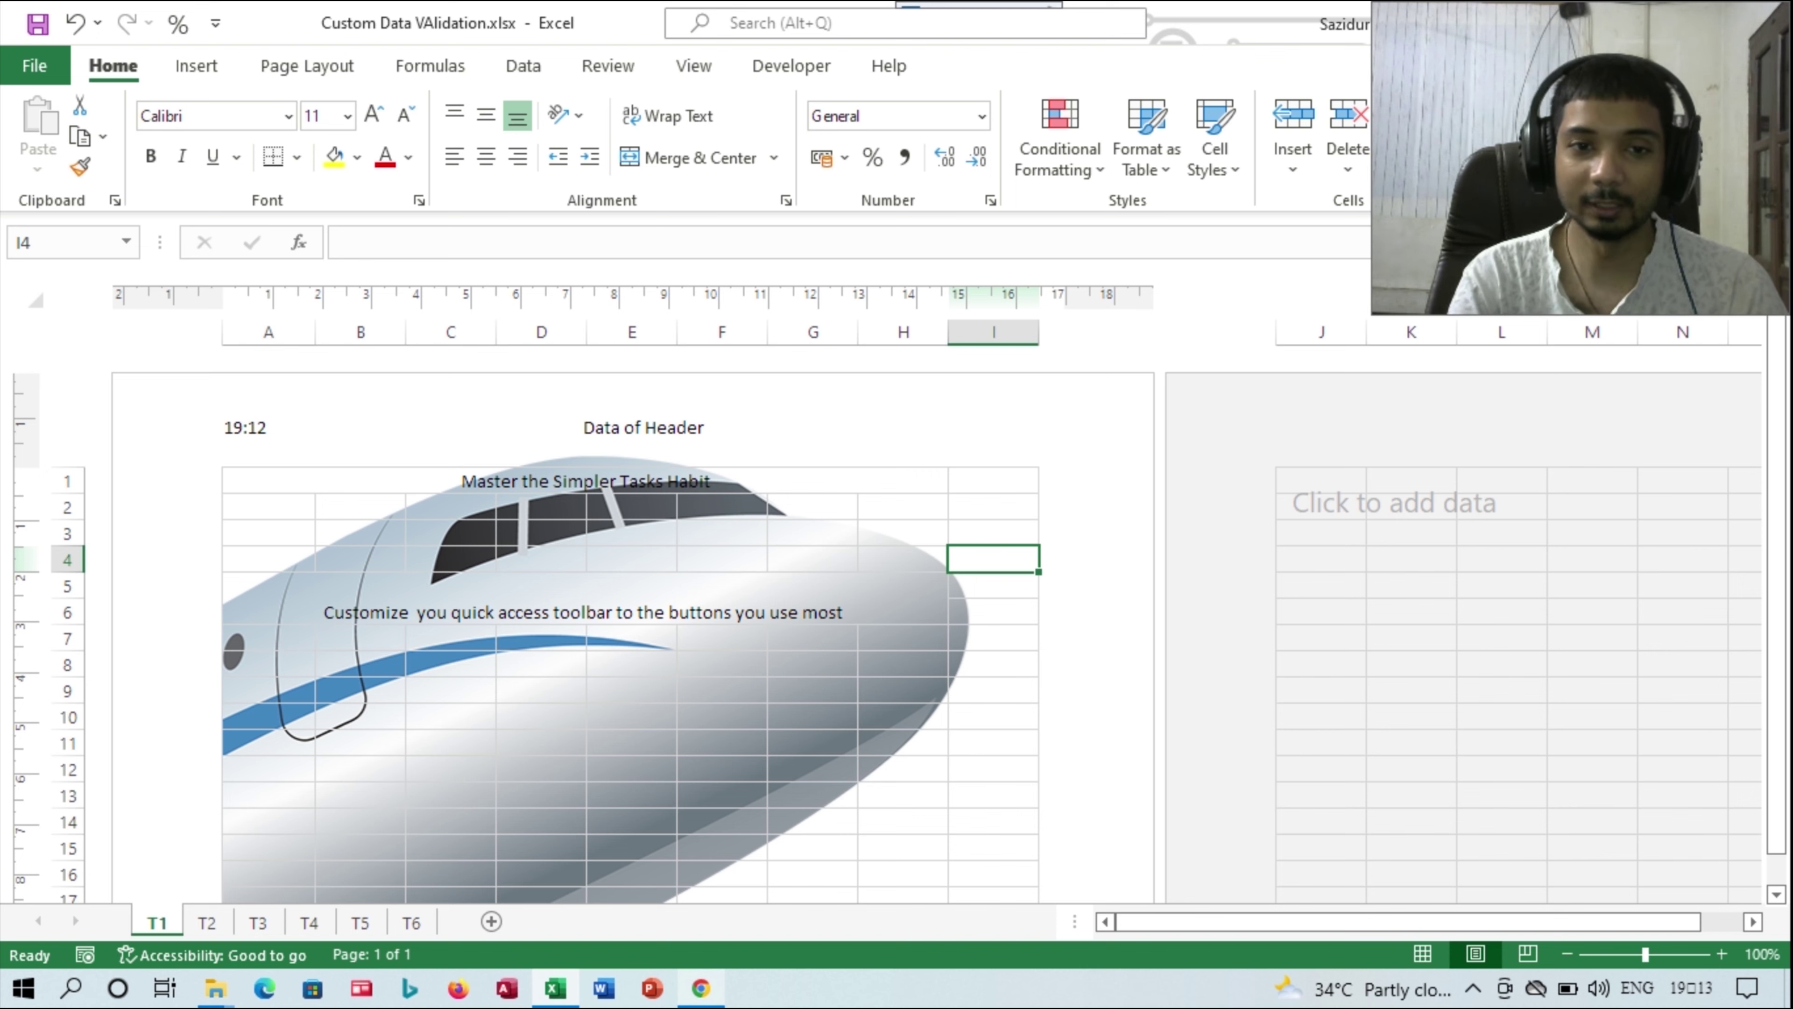
scroll(632, 632, down, 4)
scroll(632, 633, down, 5)
scroll(632, 632, up, 4)
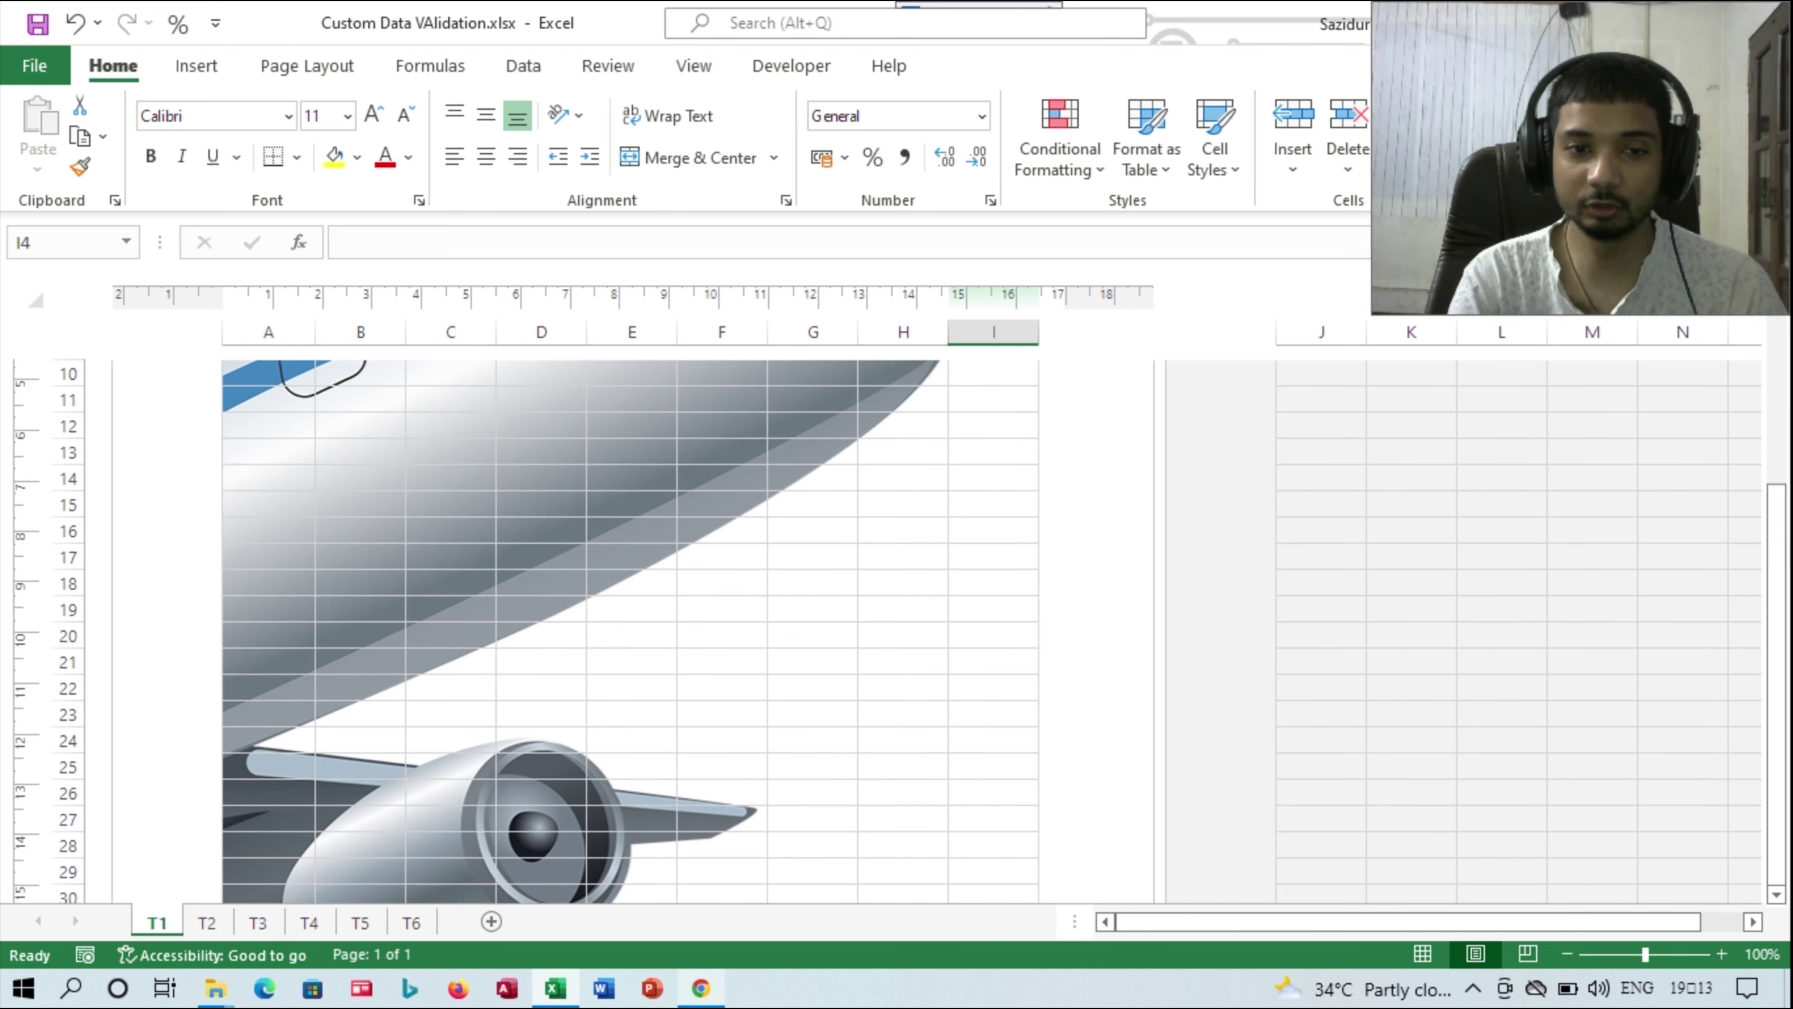
scroll(632, 633, up, 5)
click(918, 431)
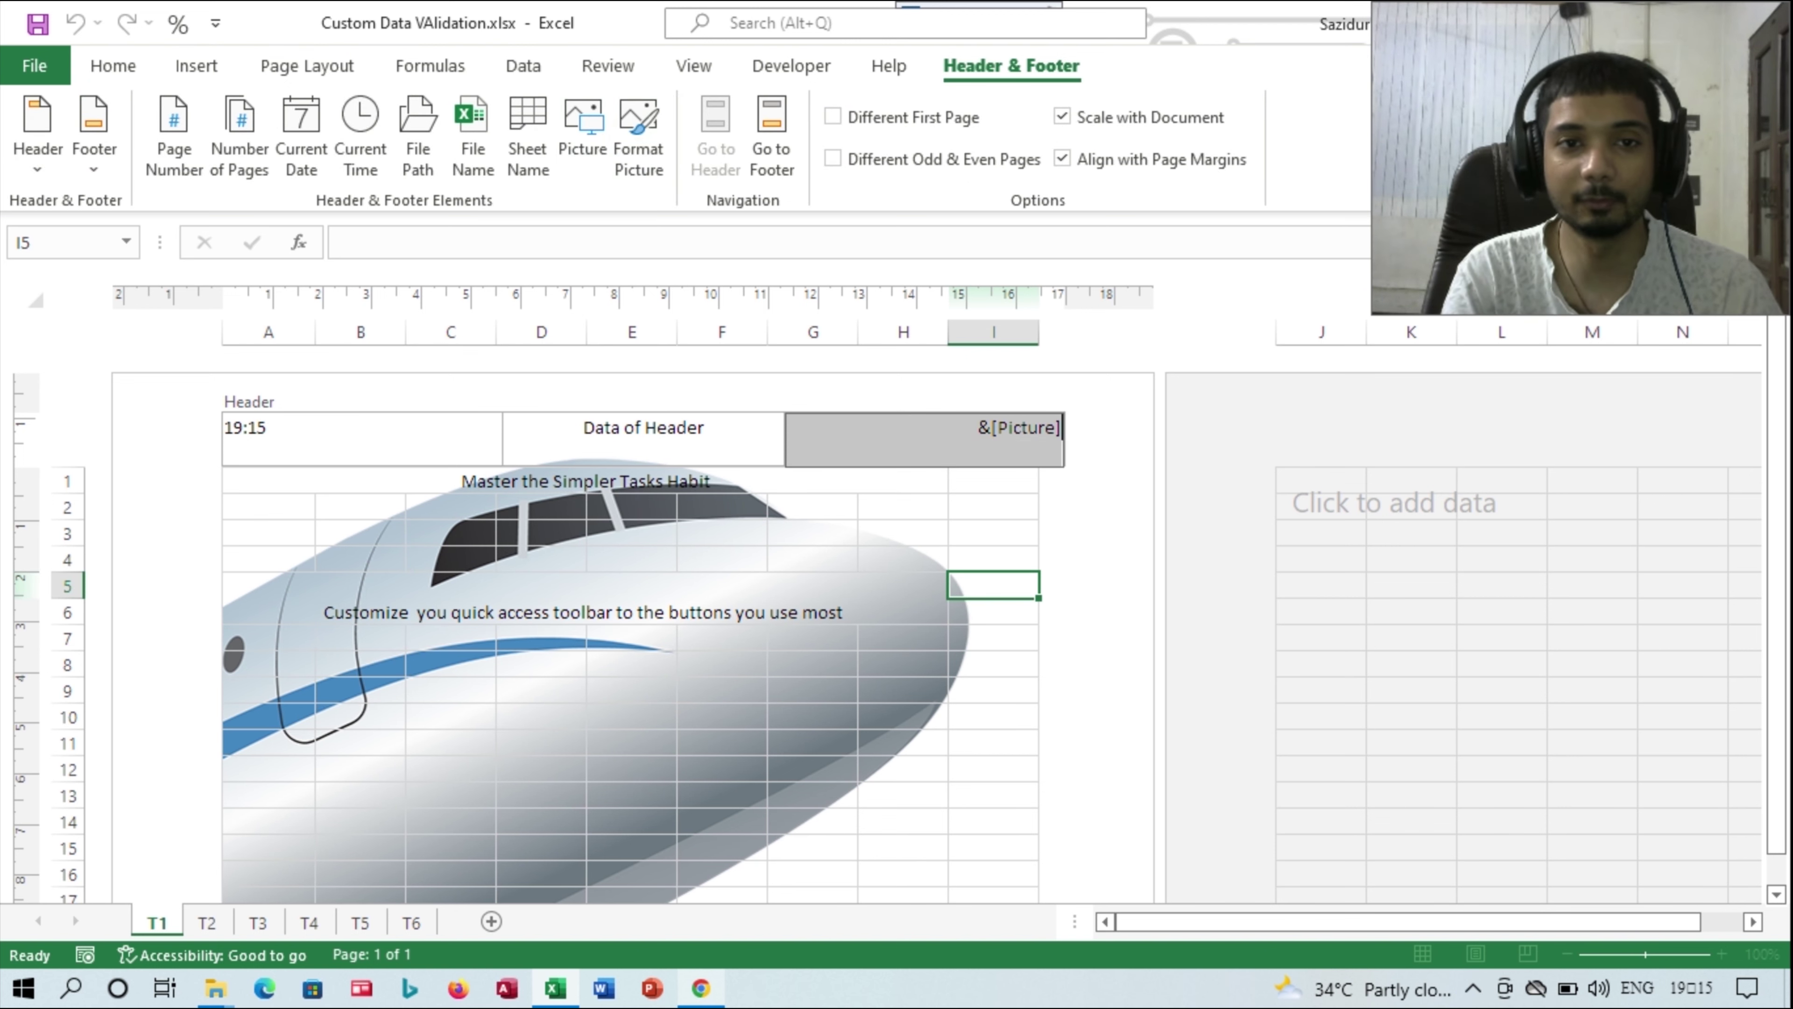
- Scale the header's airplane picture down to about 3% height in Format Picture
click(639, 138)
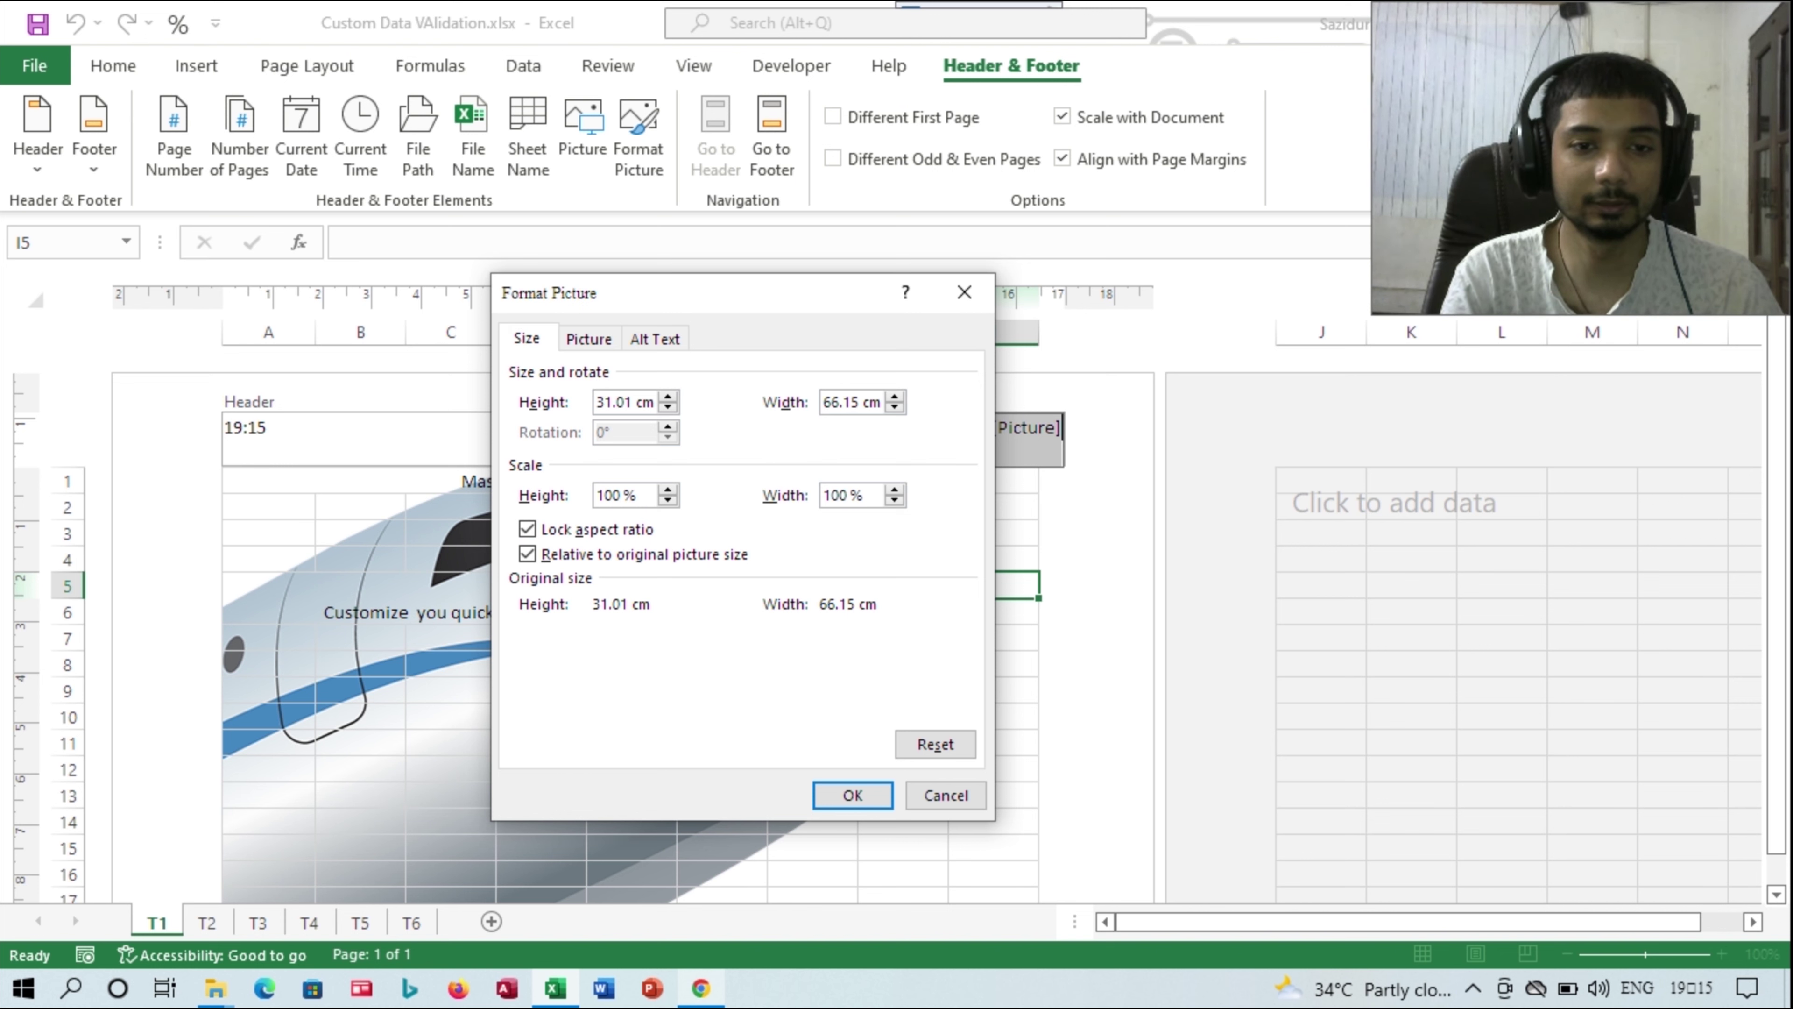
text(2)
key(Tab)
click(667, 397)
click(667, 396)
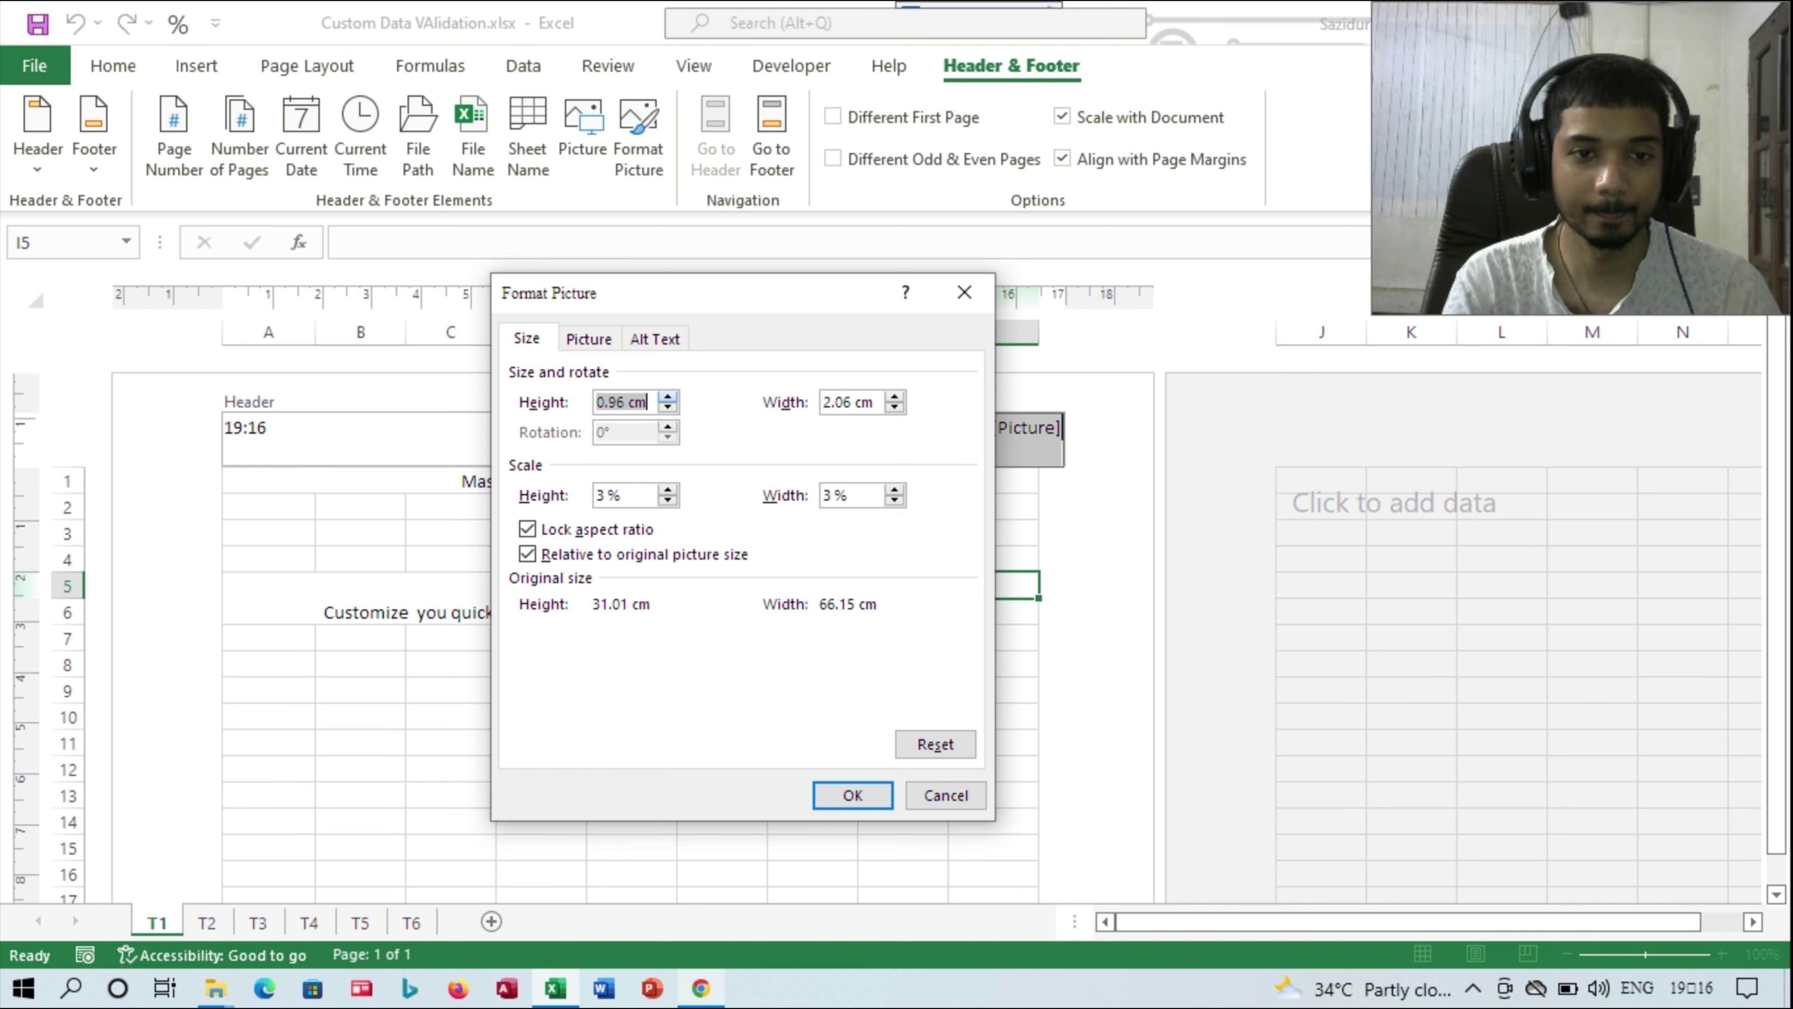
click(668, 396)
click(852, 795)
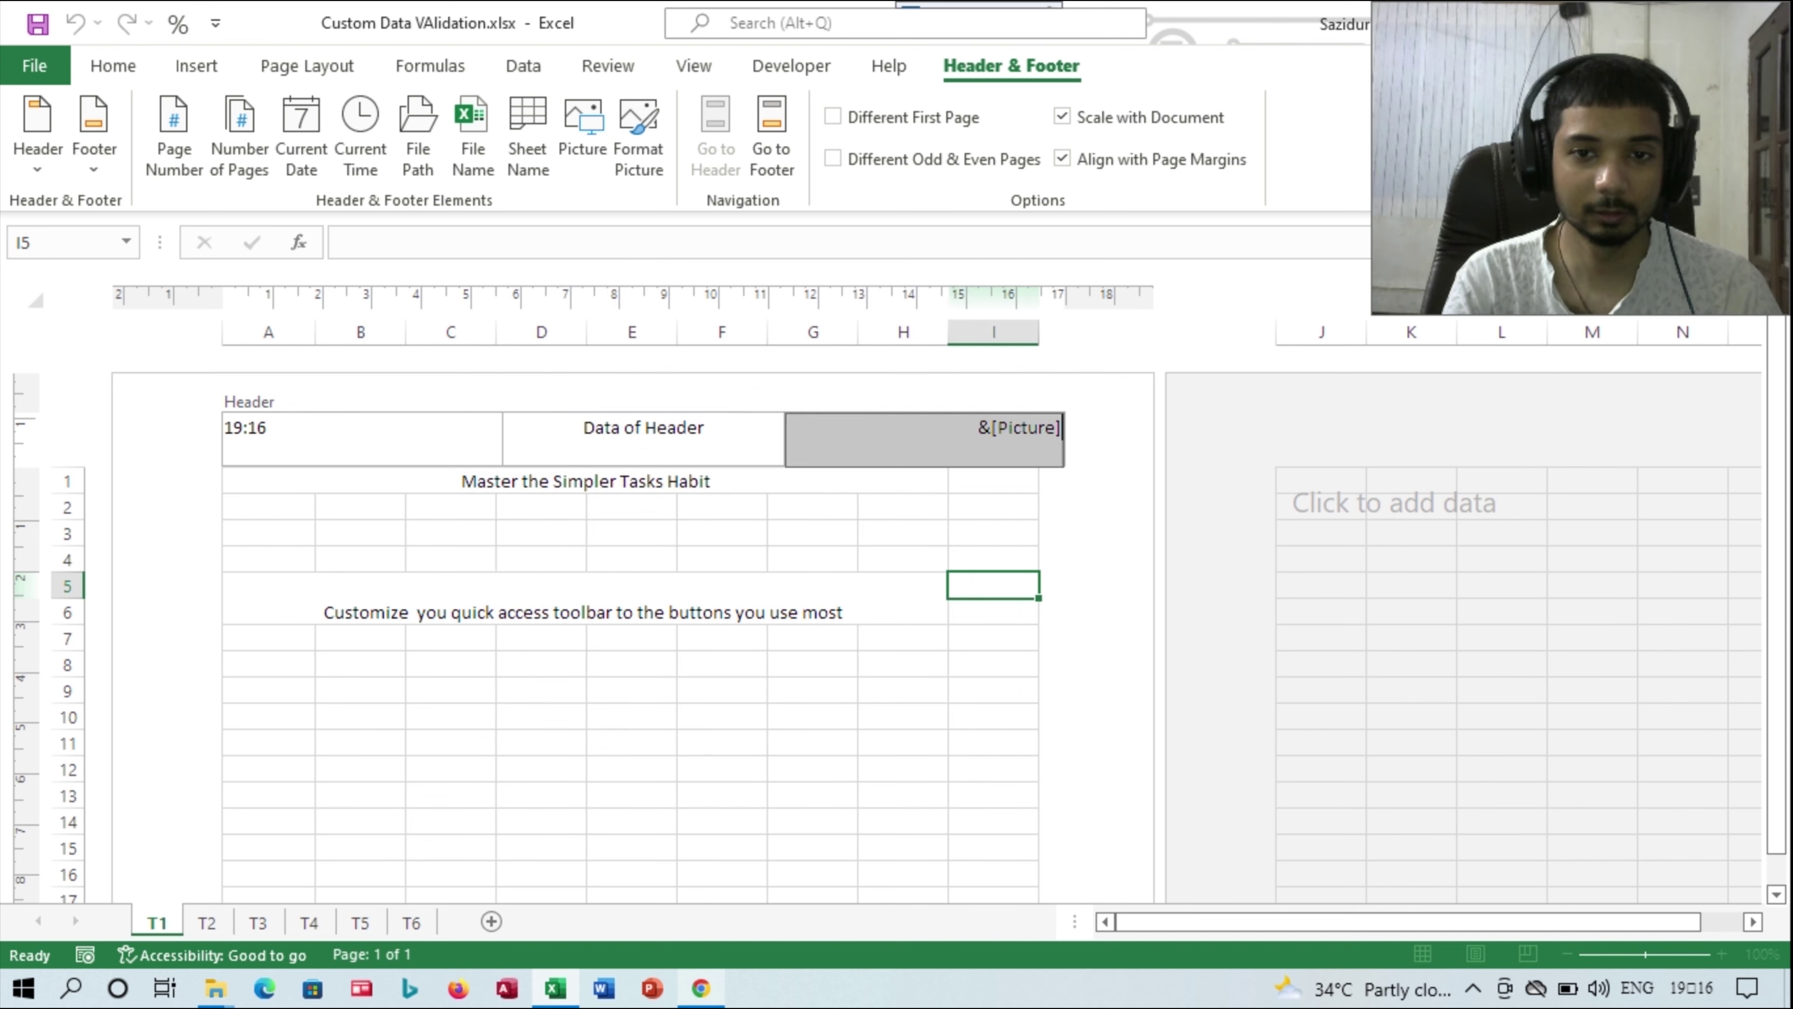
key(Escape)
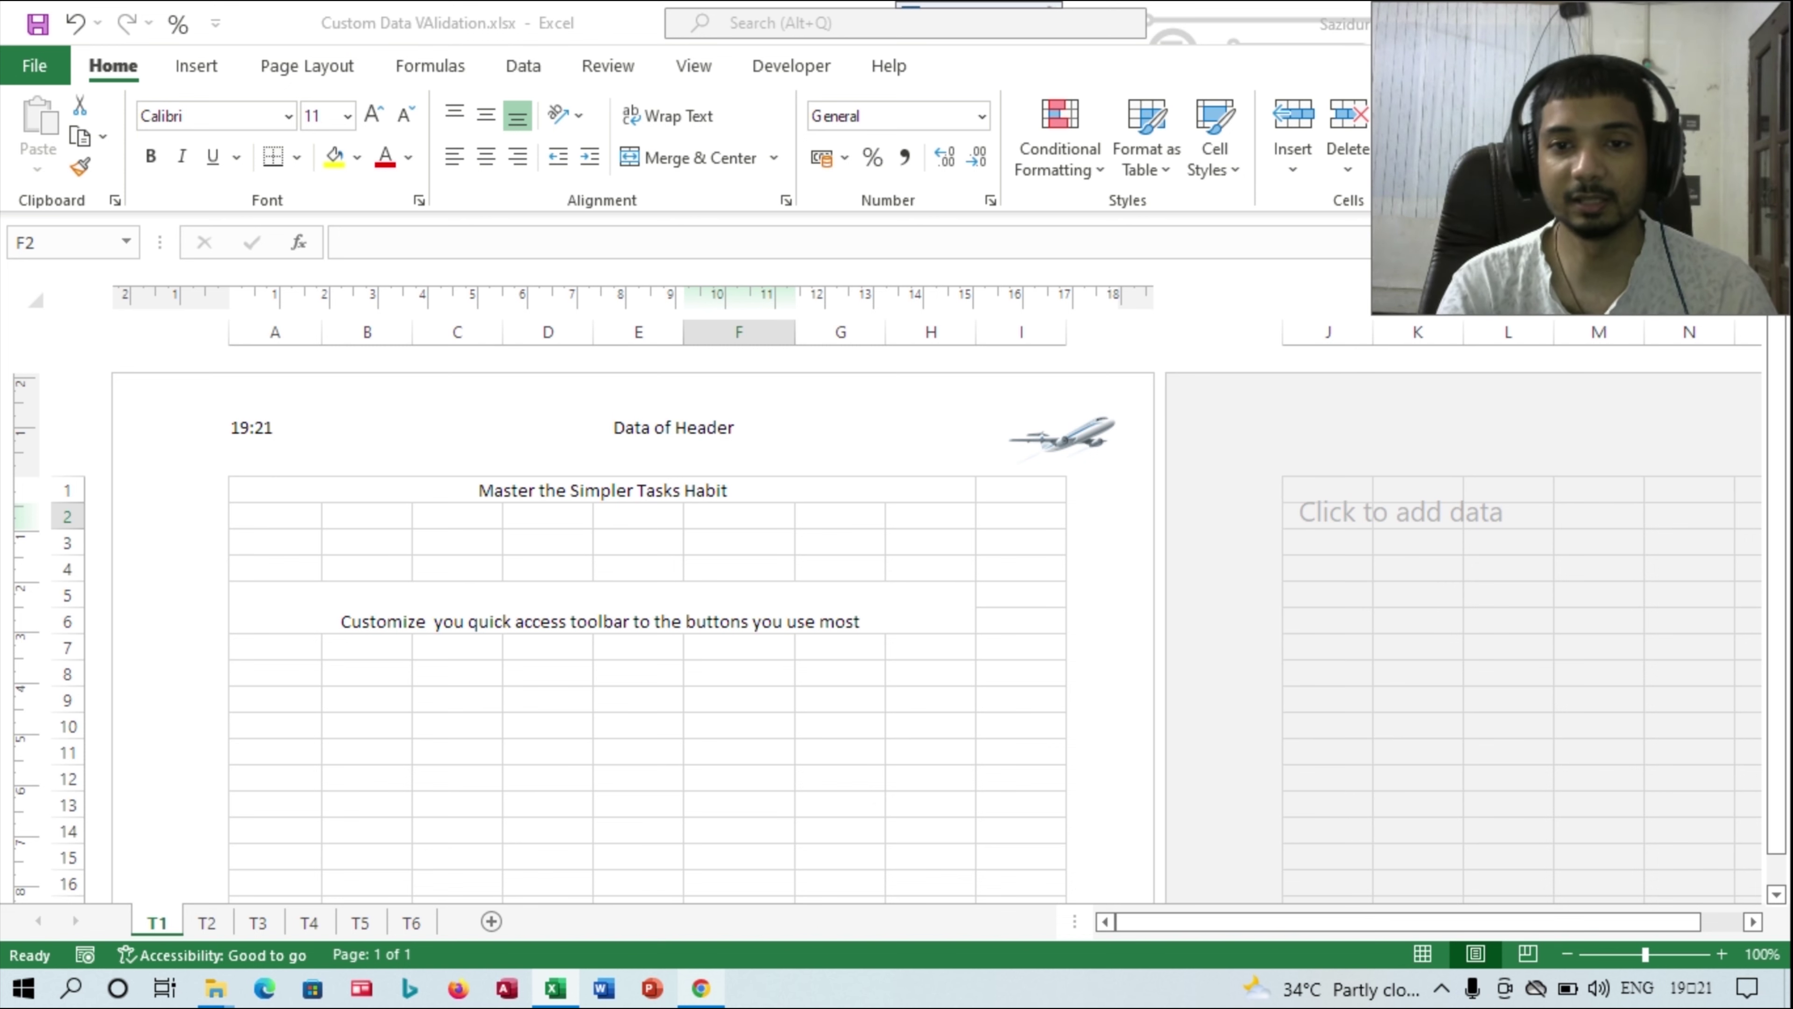
- Put the page number (1) in the right footer section, then reopen the left footer section
click(971, 443)
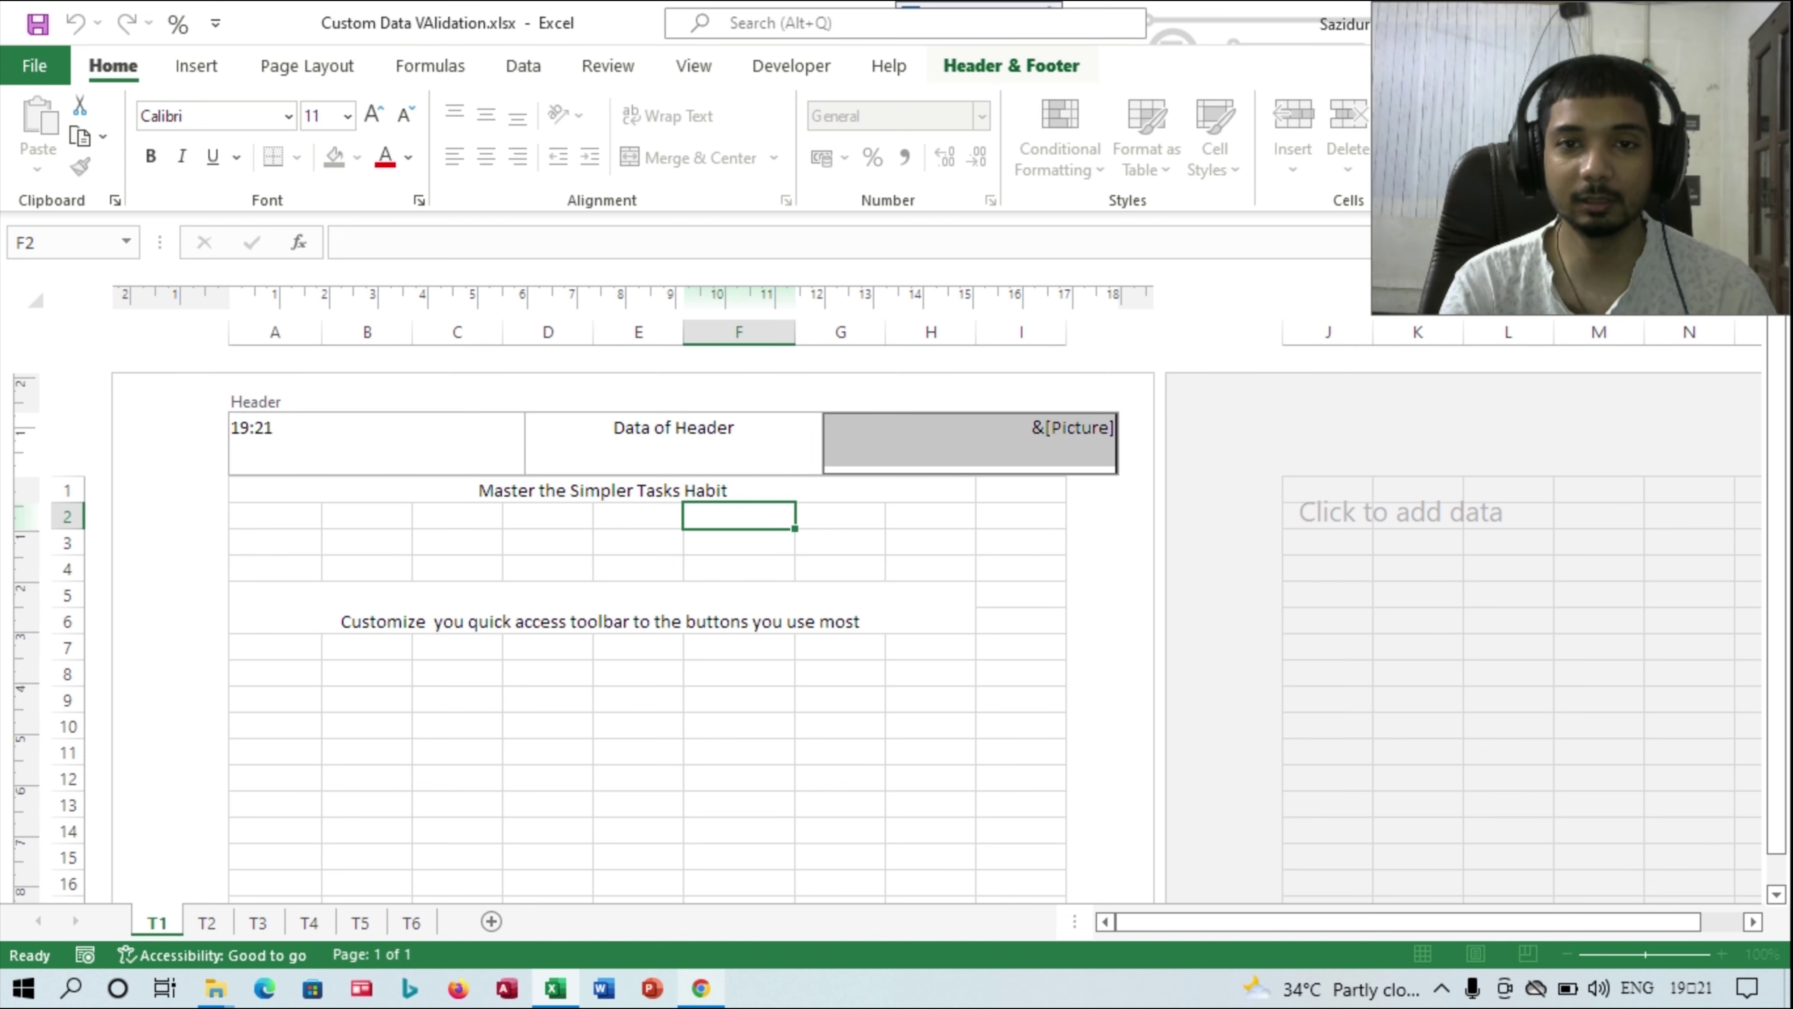
click(772, 134)
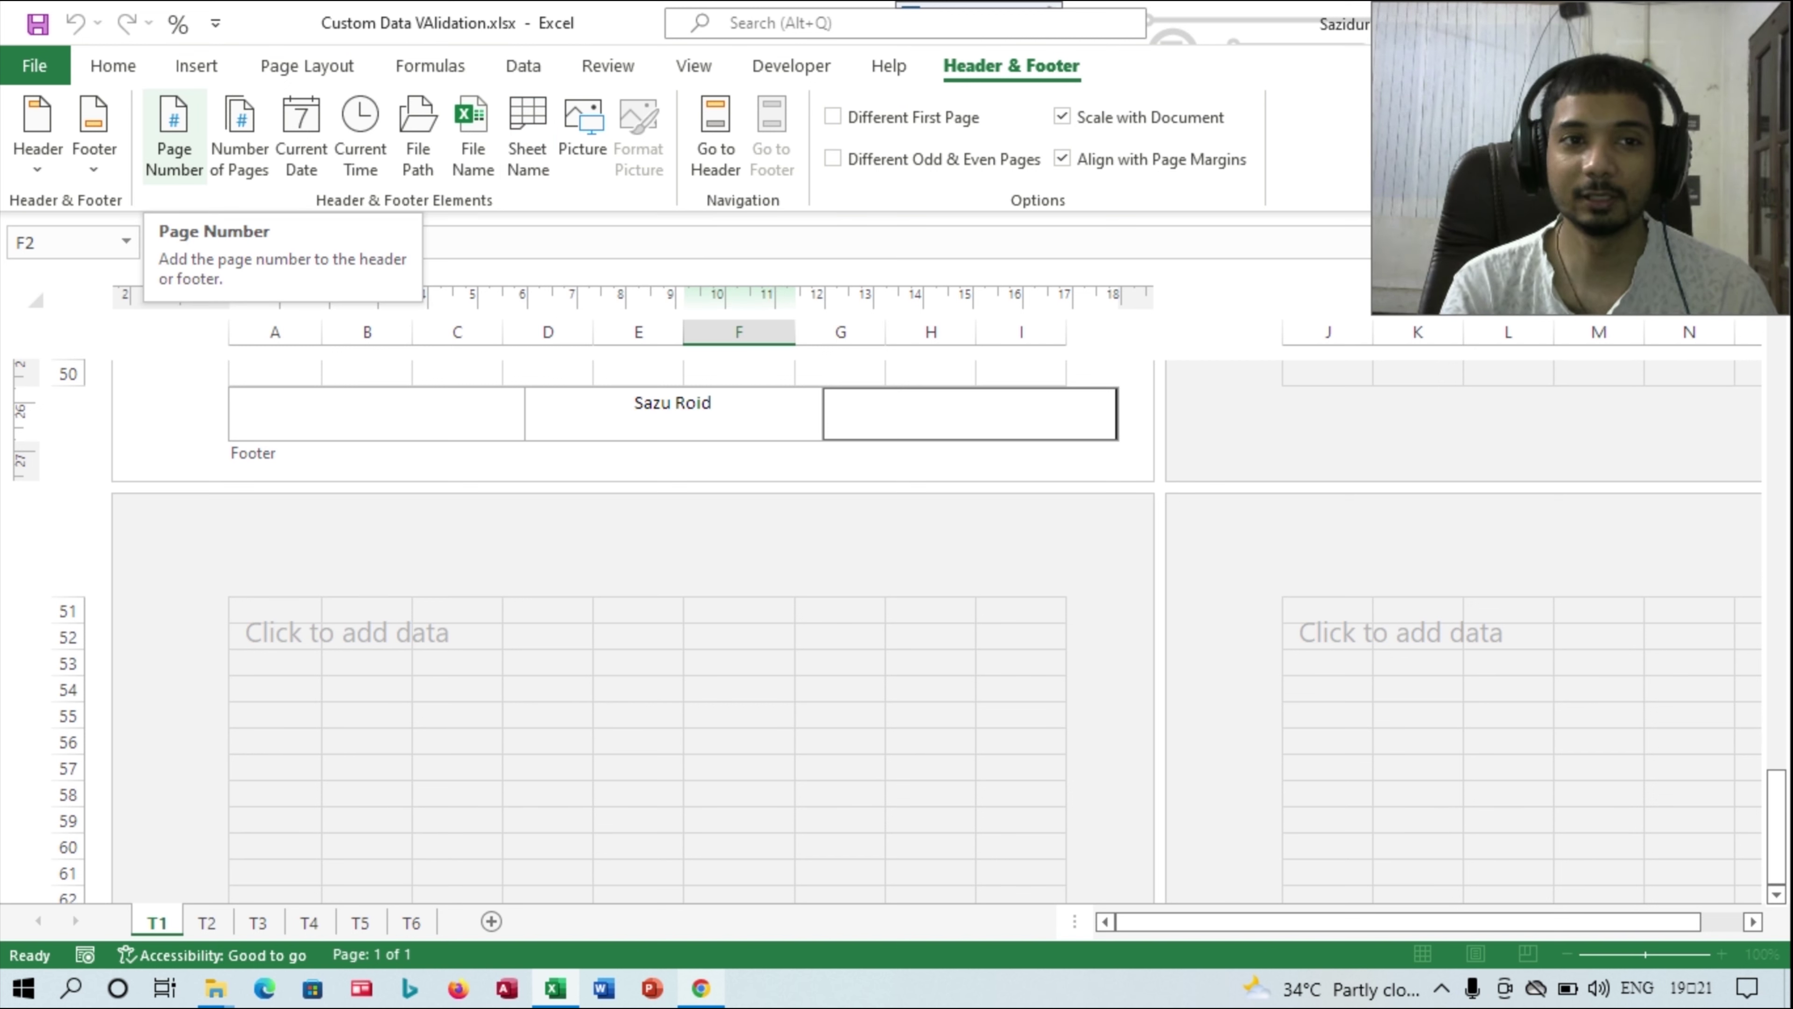
click(174, 138)
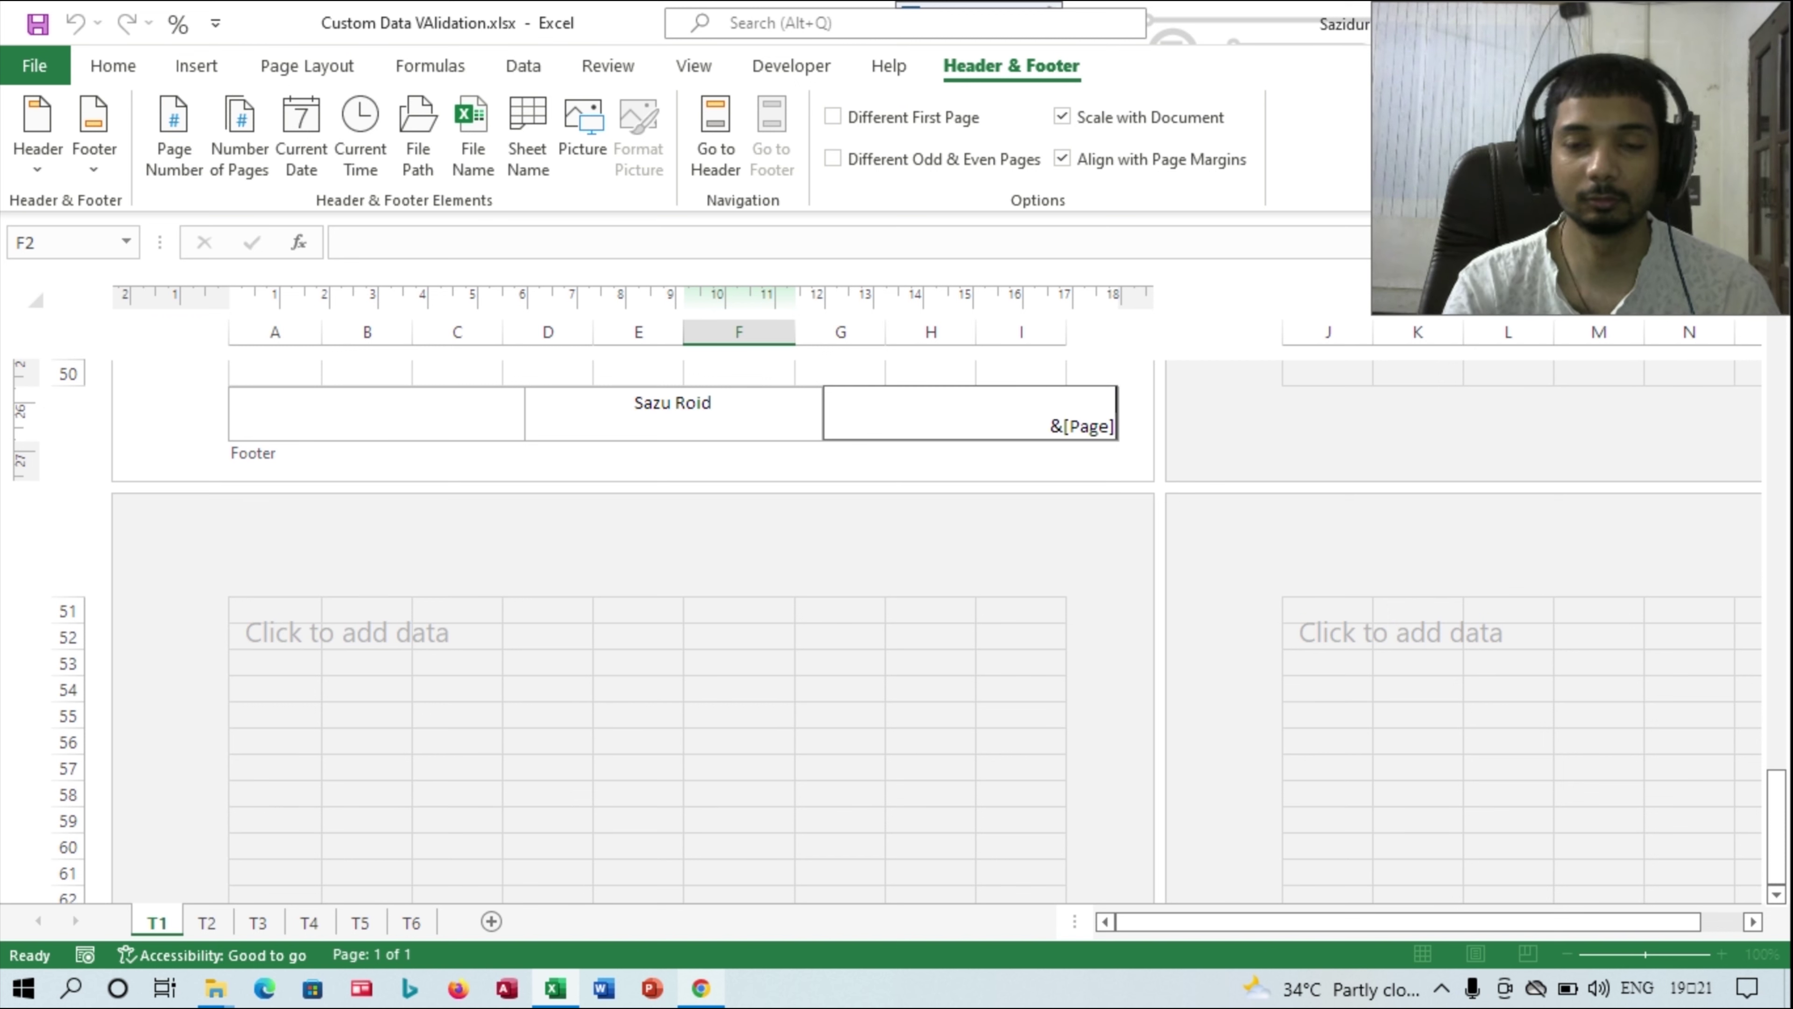
key(Escape)
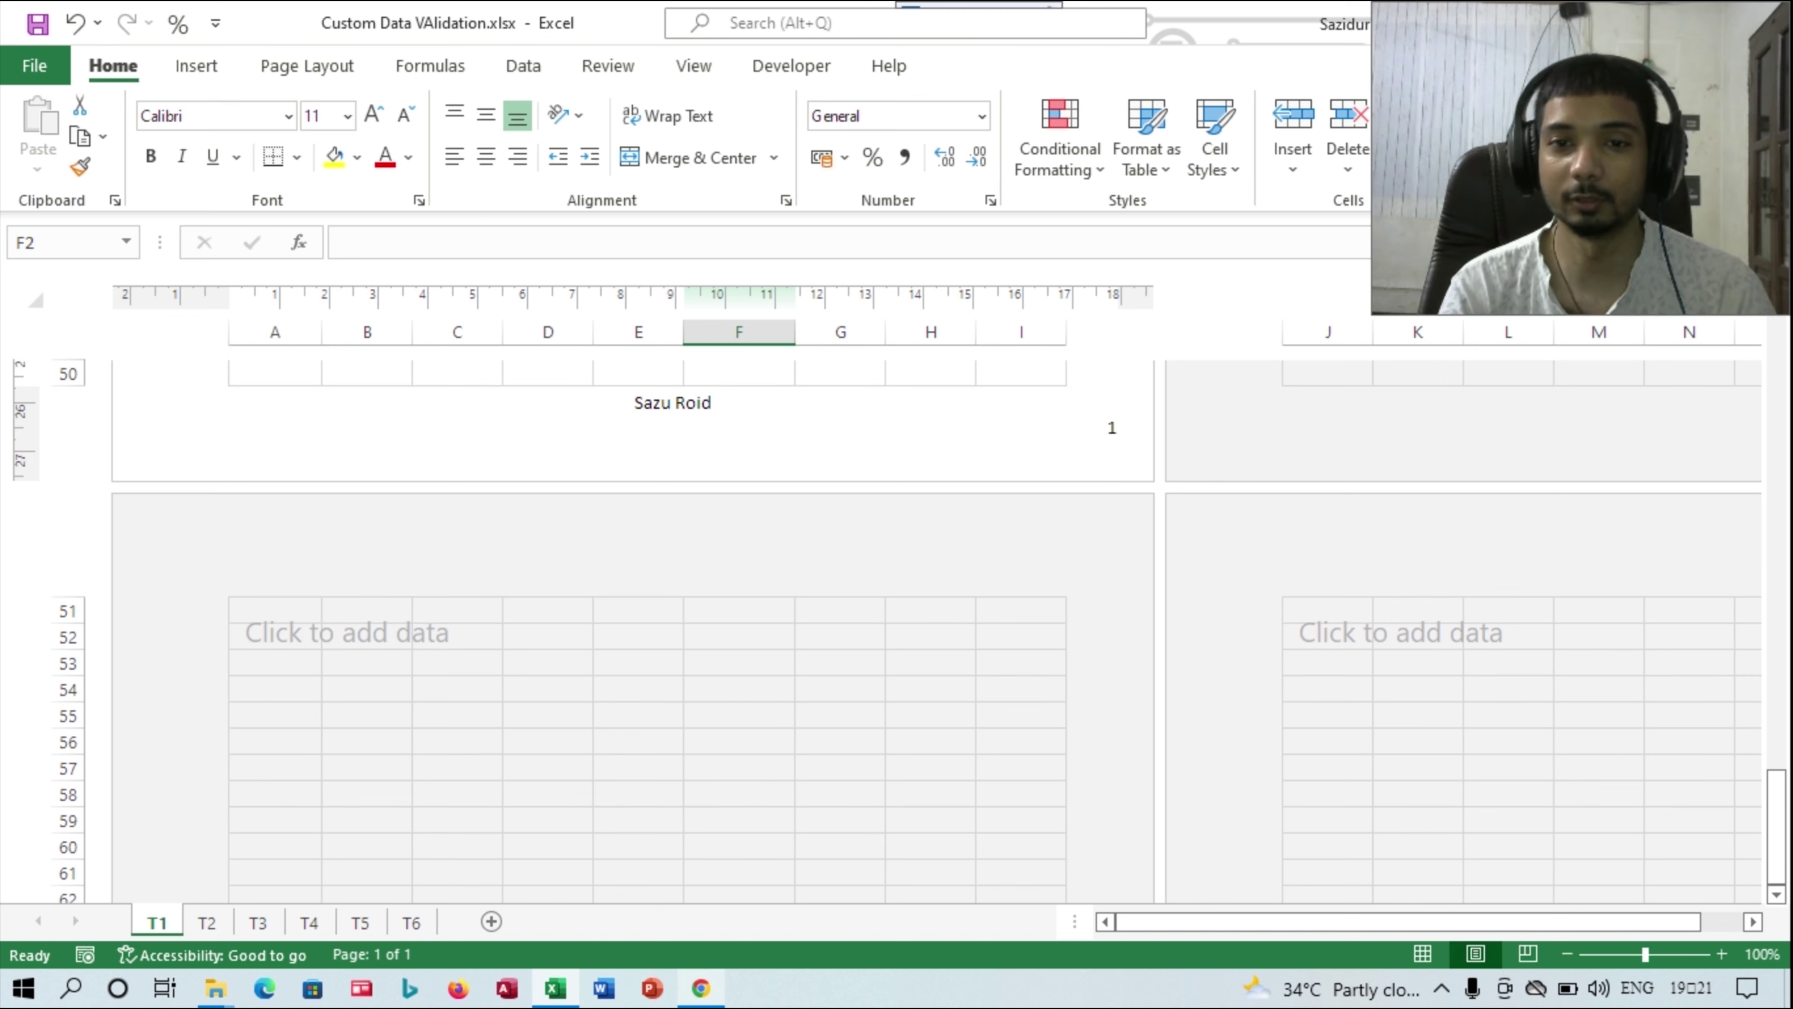
click(374, 417)
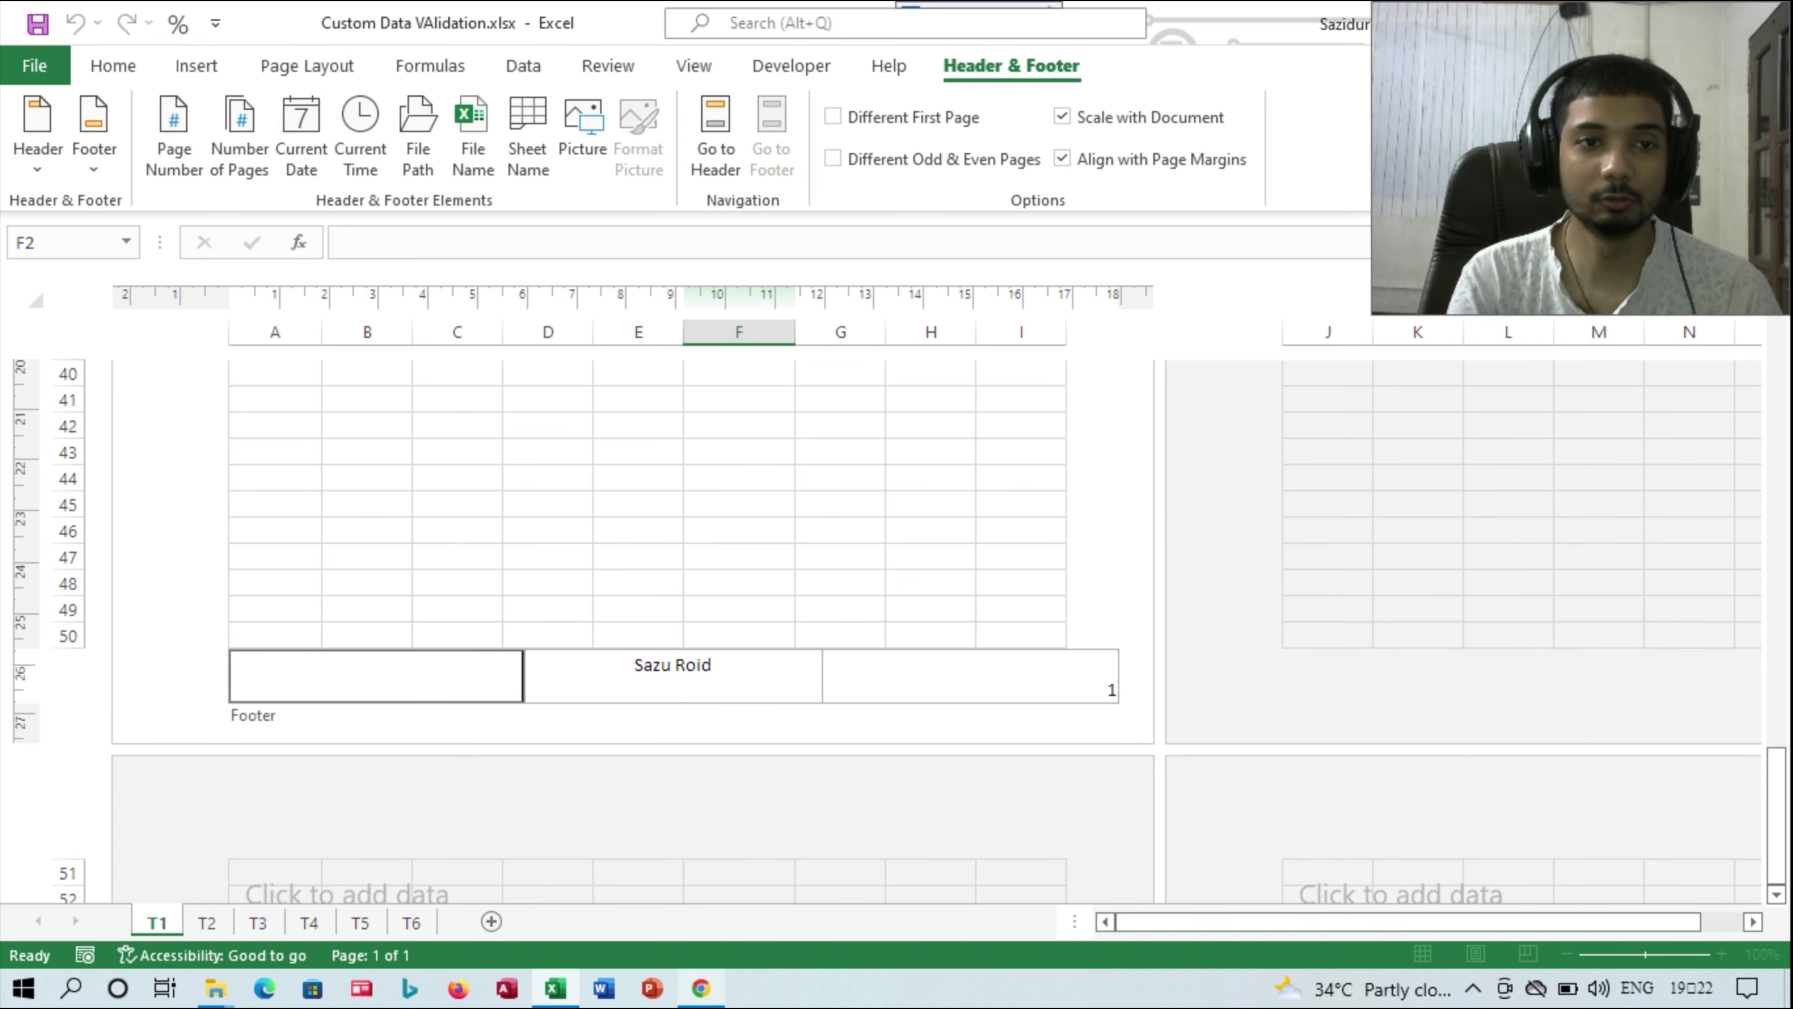
- Insert Current Date and Current Time codes in the left footer, with the time on its own line
click(300, 134)
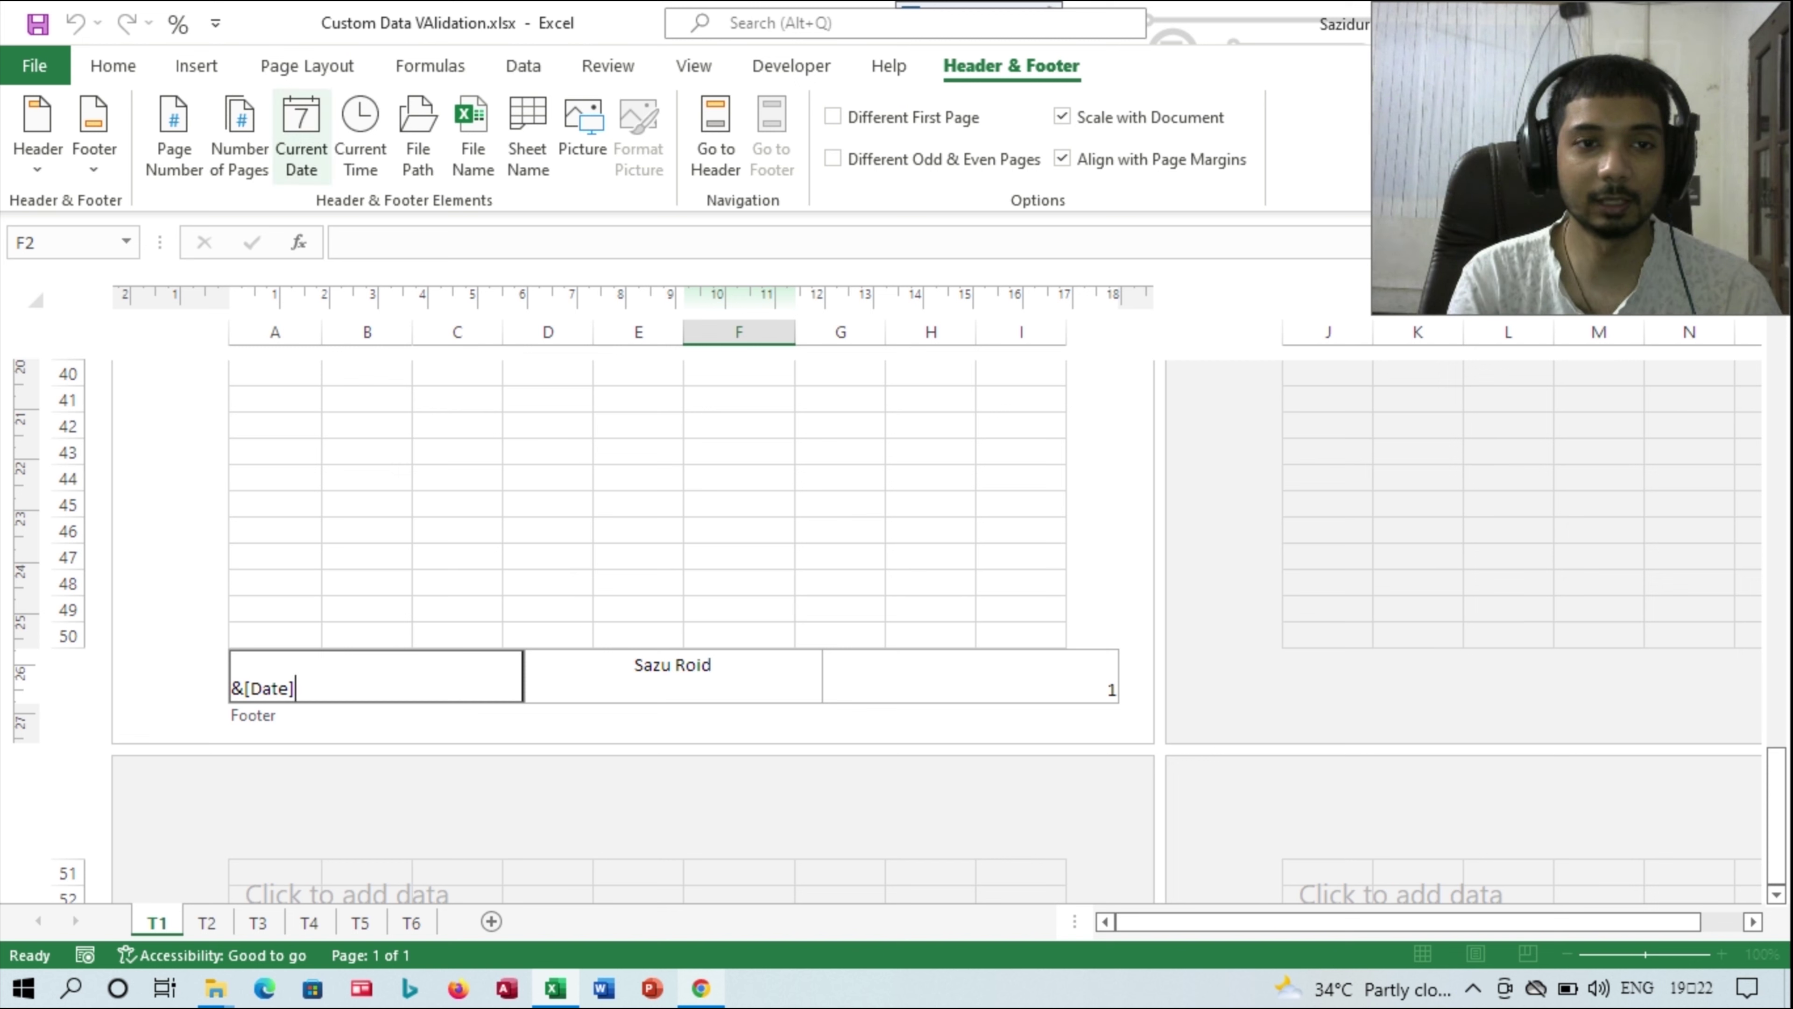
click(360, 134)
key(Escape)
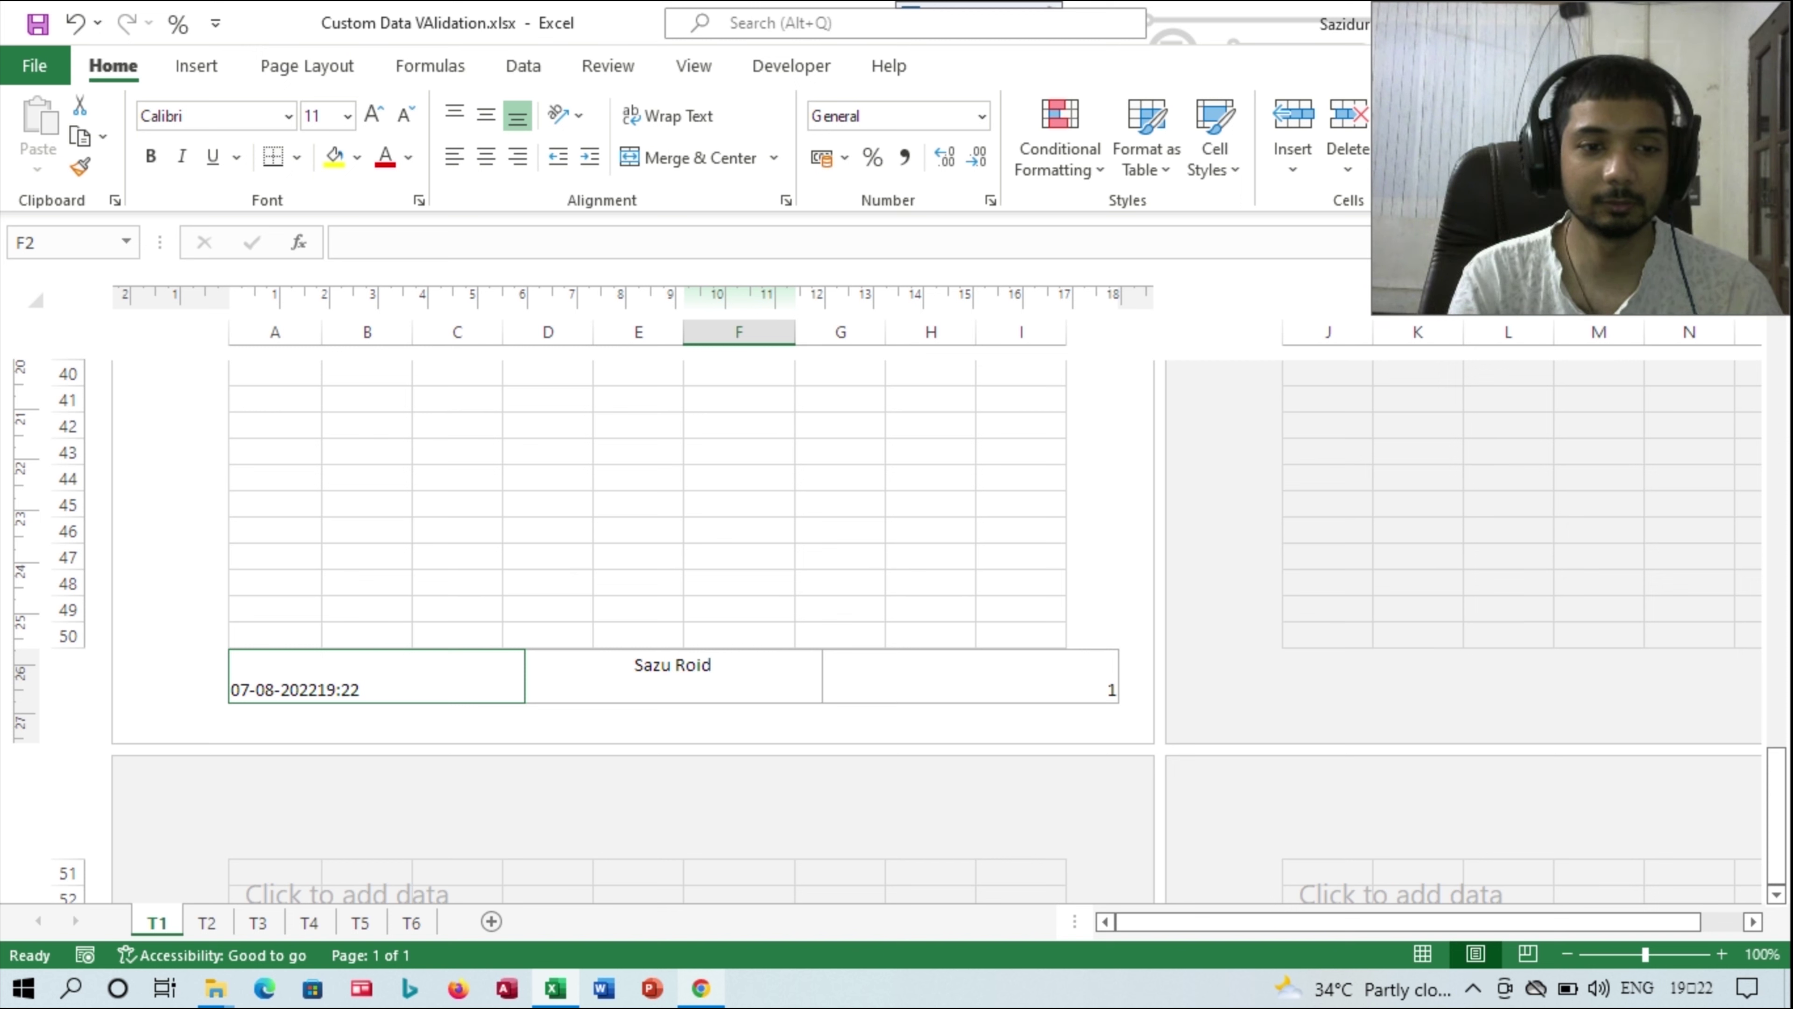
click(297, 689)
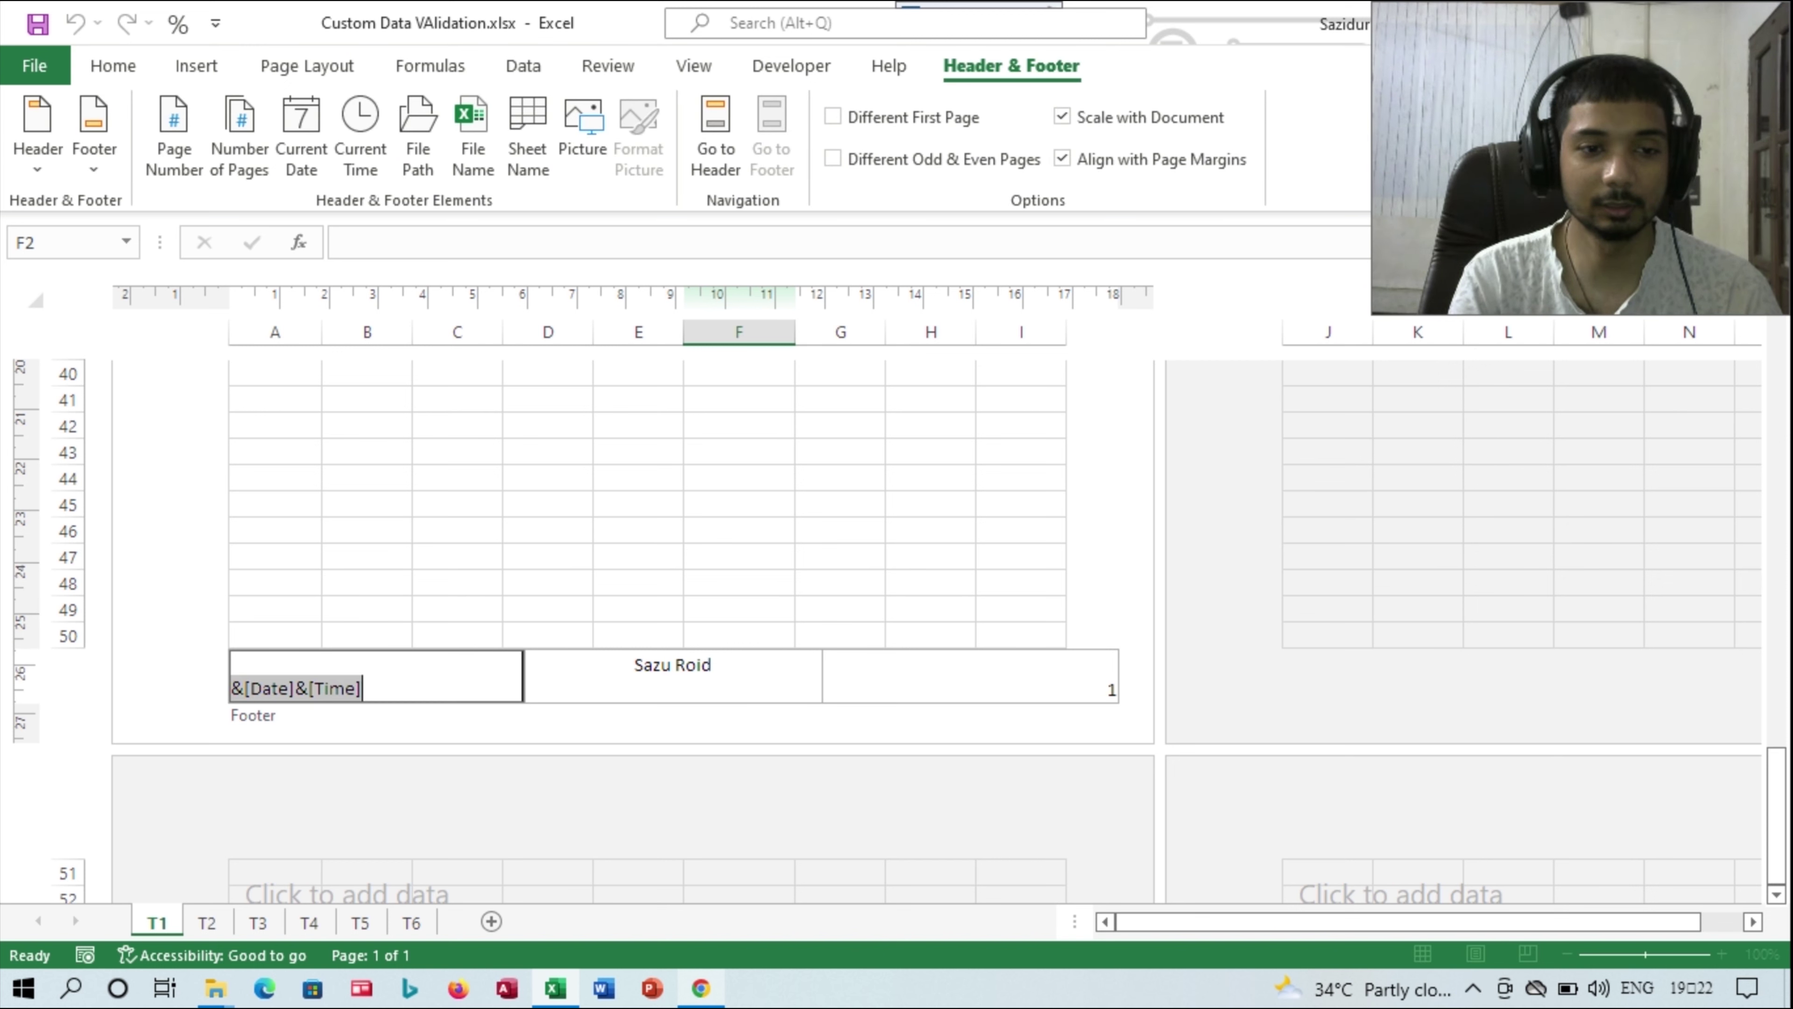
click(309, 689)
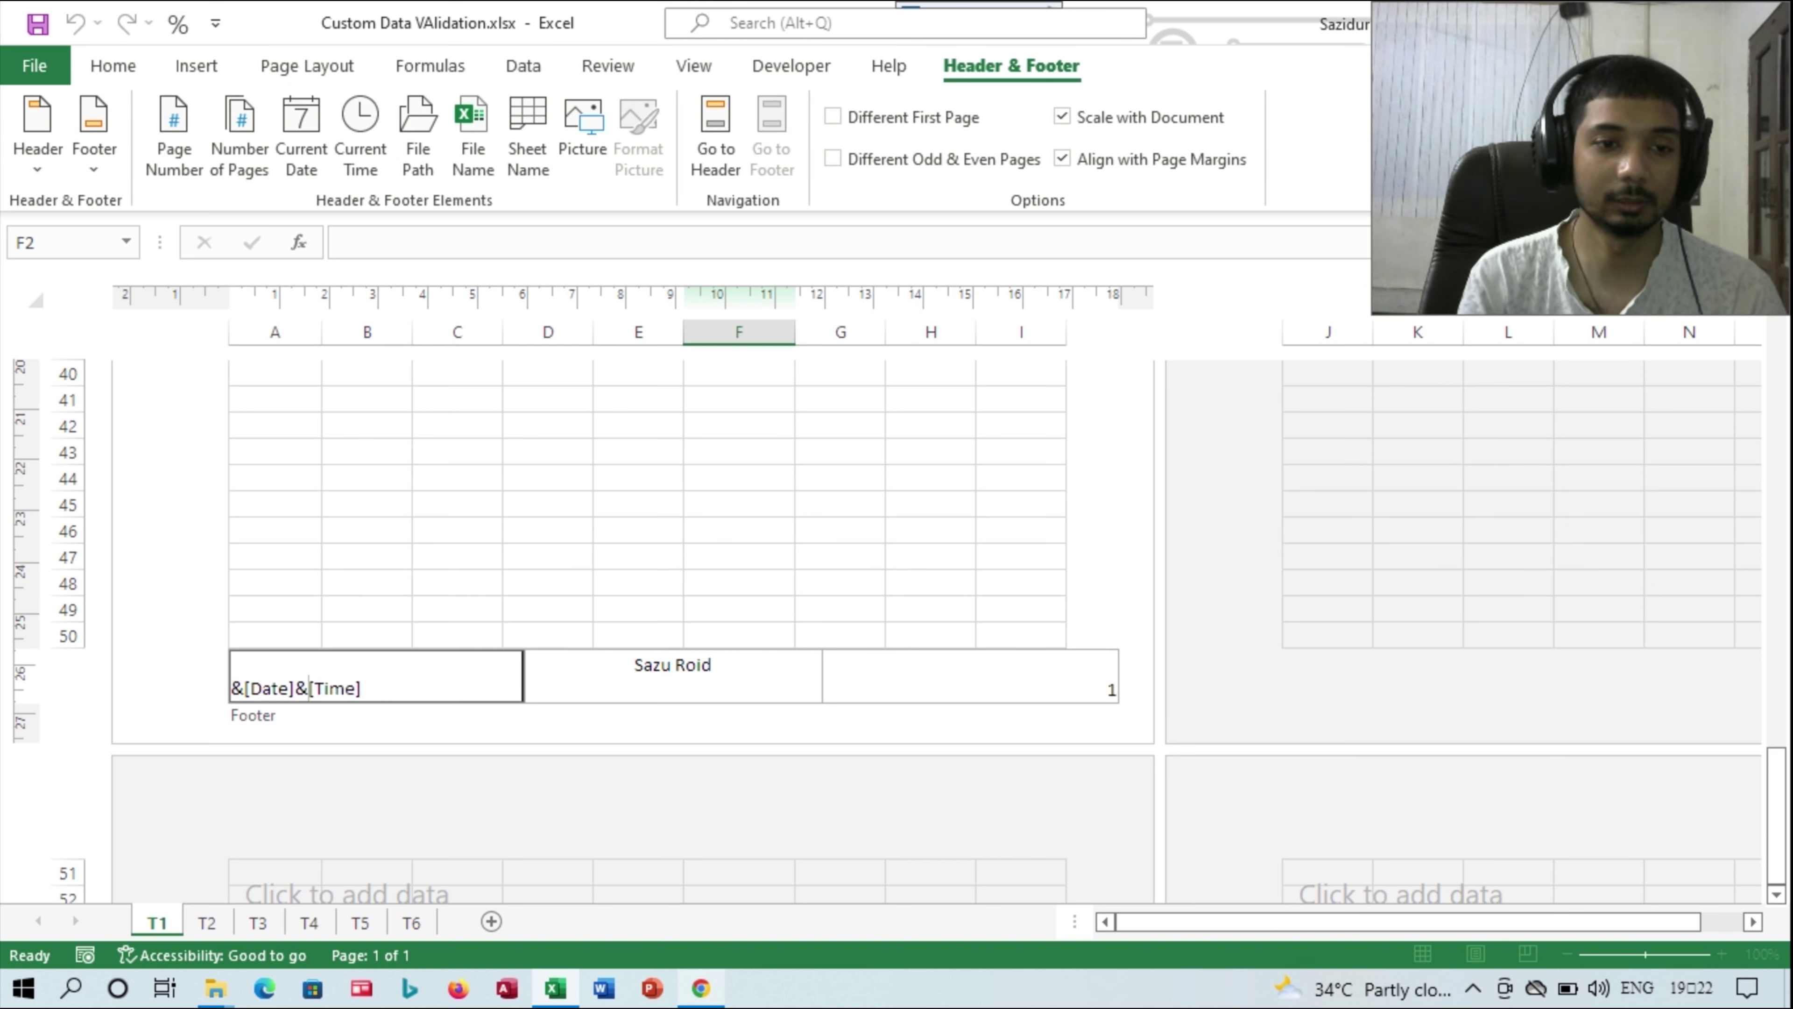
key(Return)
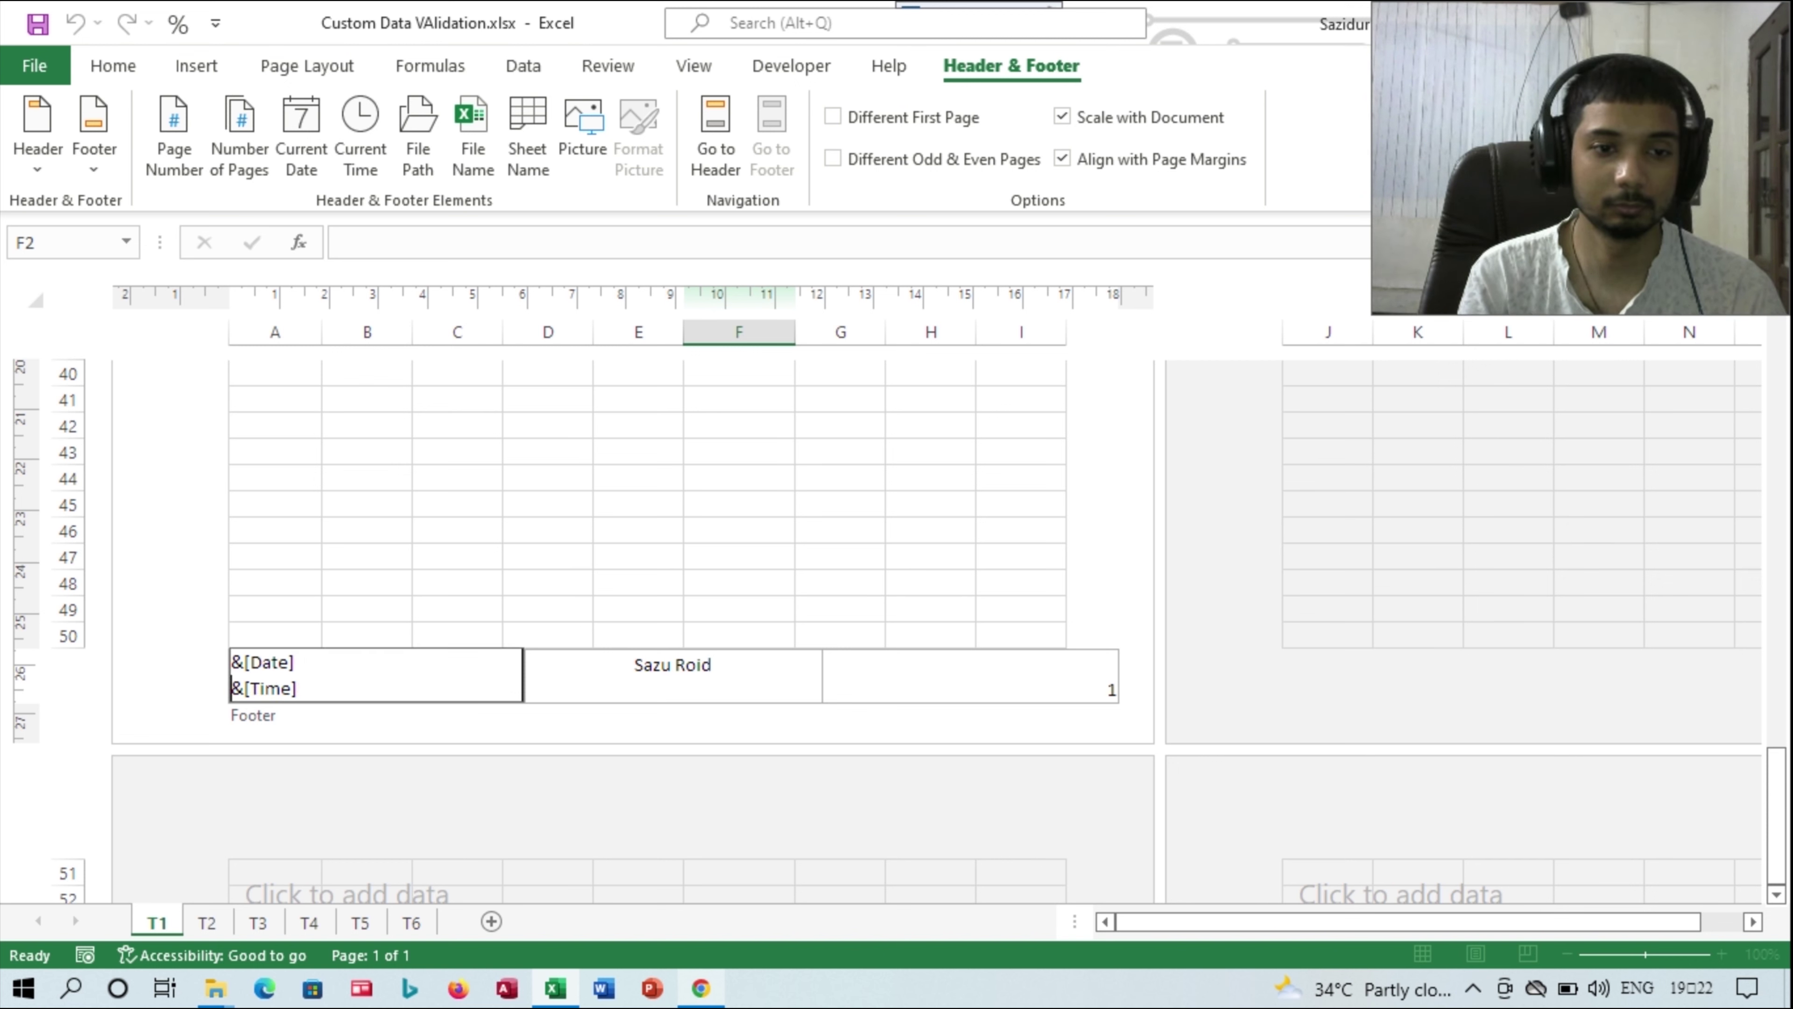
key(Escape)
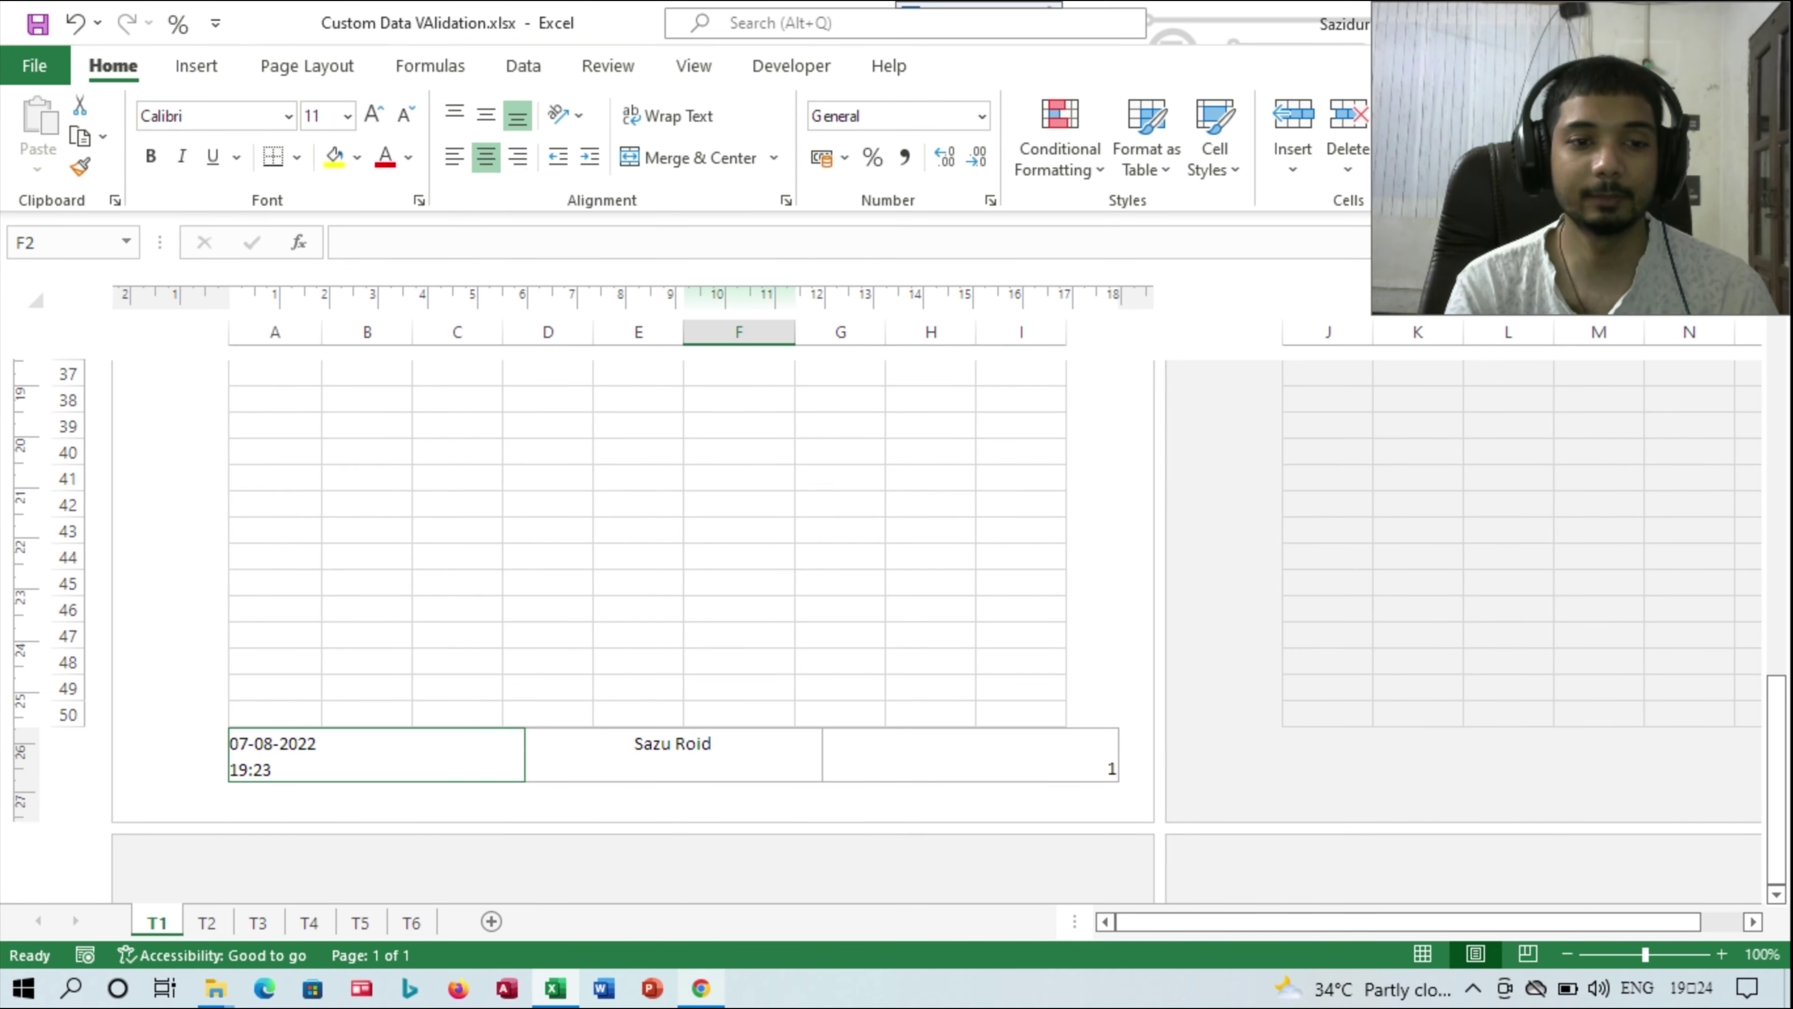
click(374, 754)
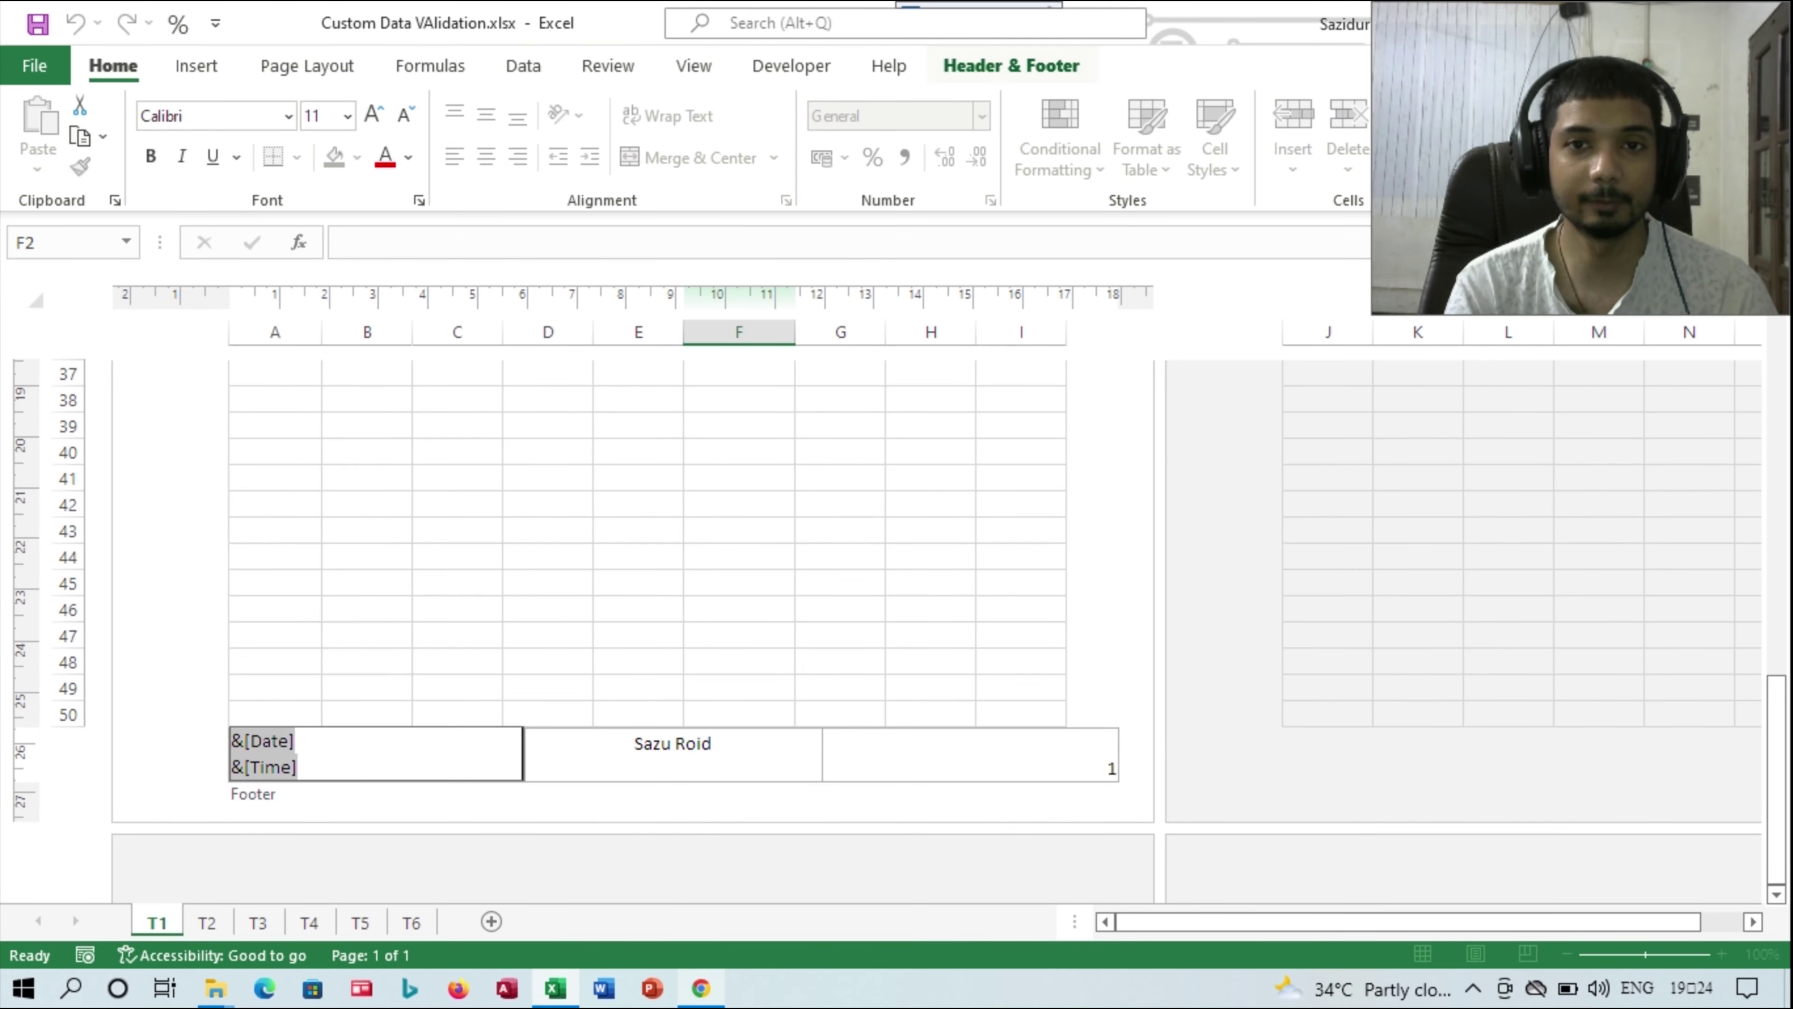
- Apply the built-in 'Confidential, 07-08-2022, Page 1' footer preset
click(94, 142)
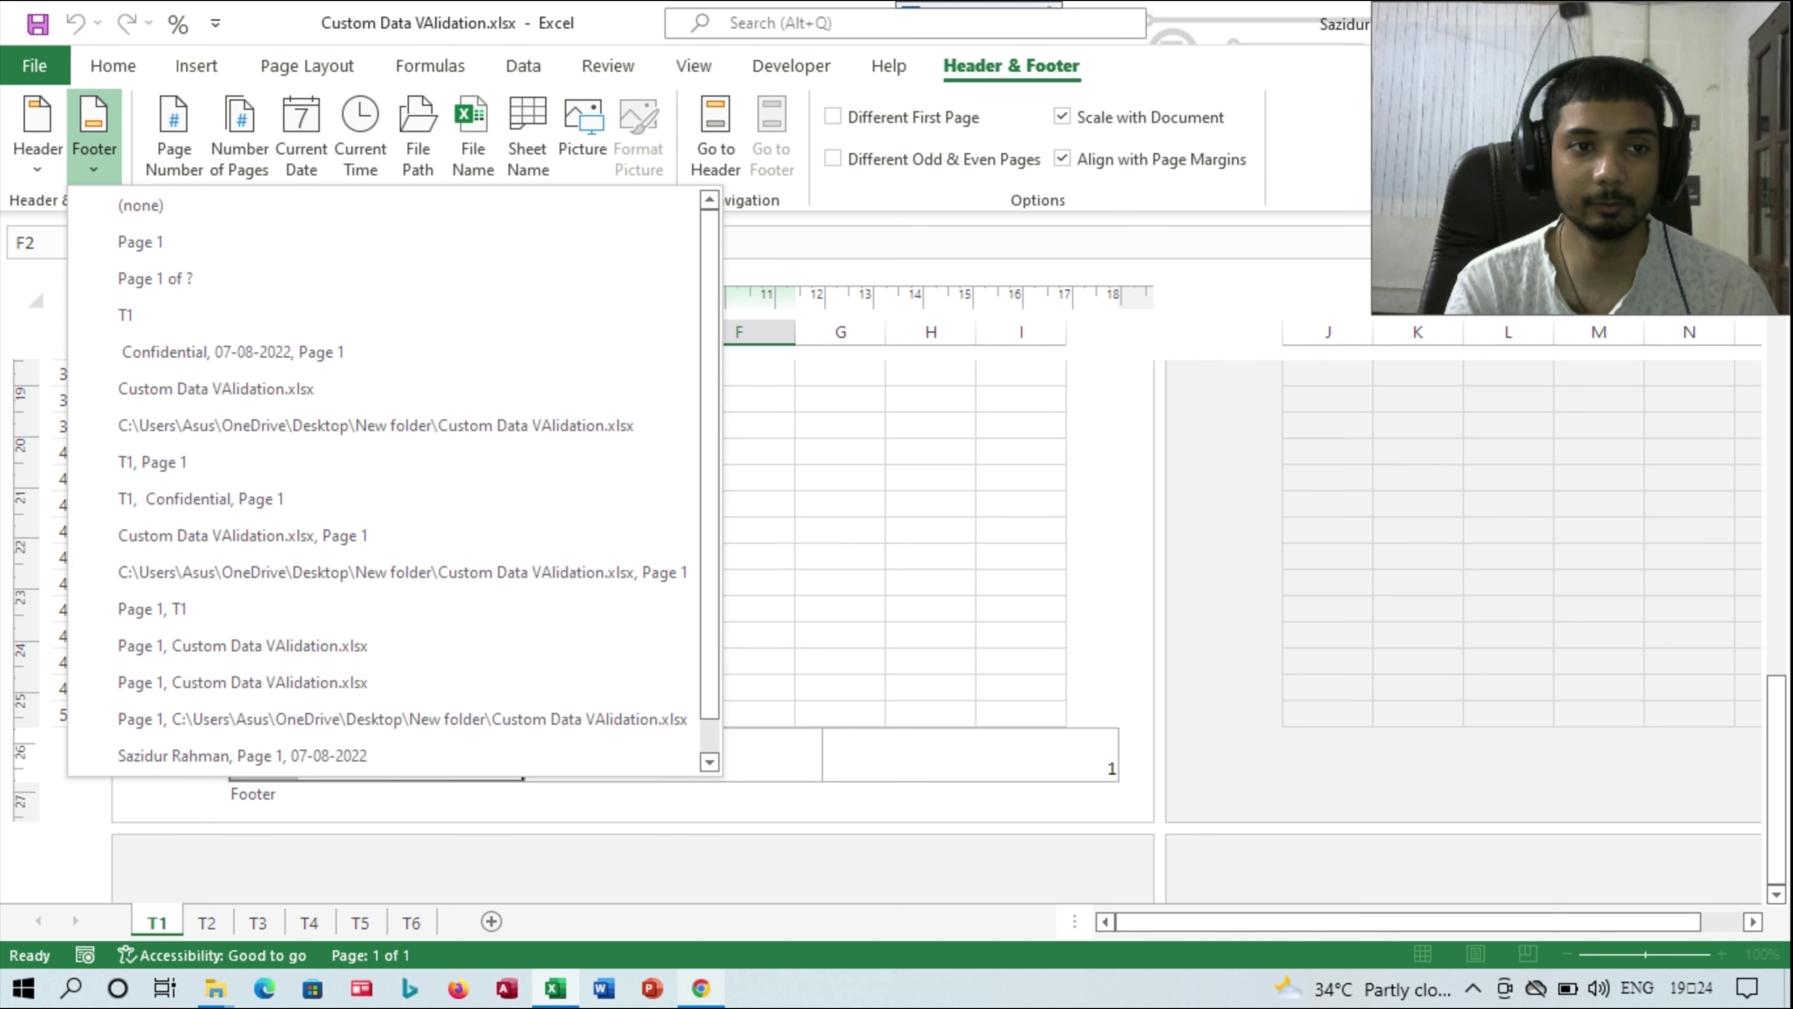
scroll(388, 647, down, 1)
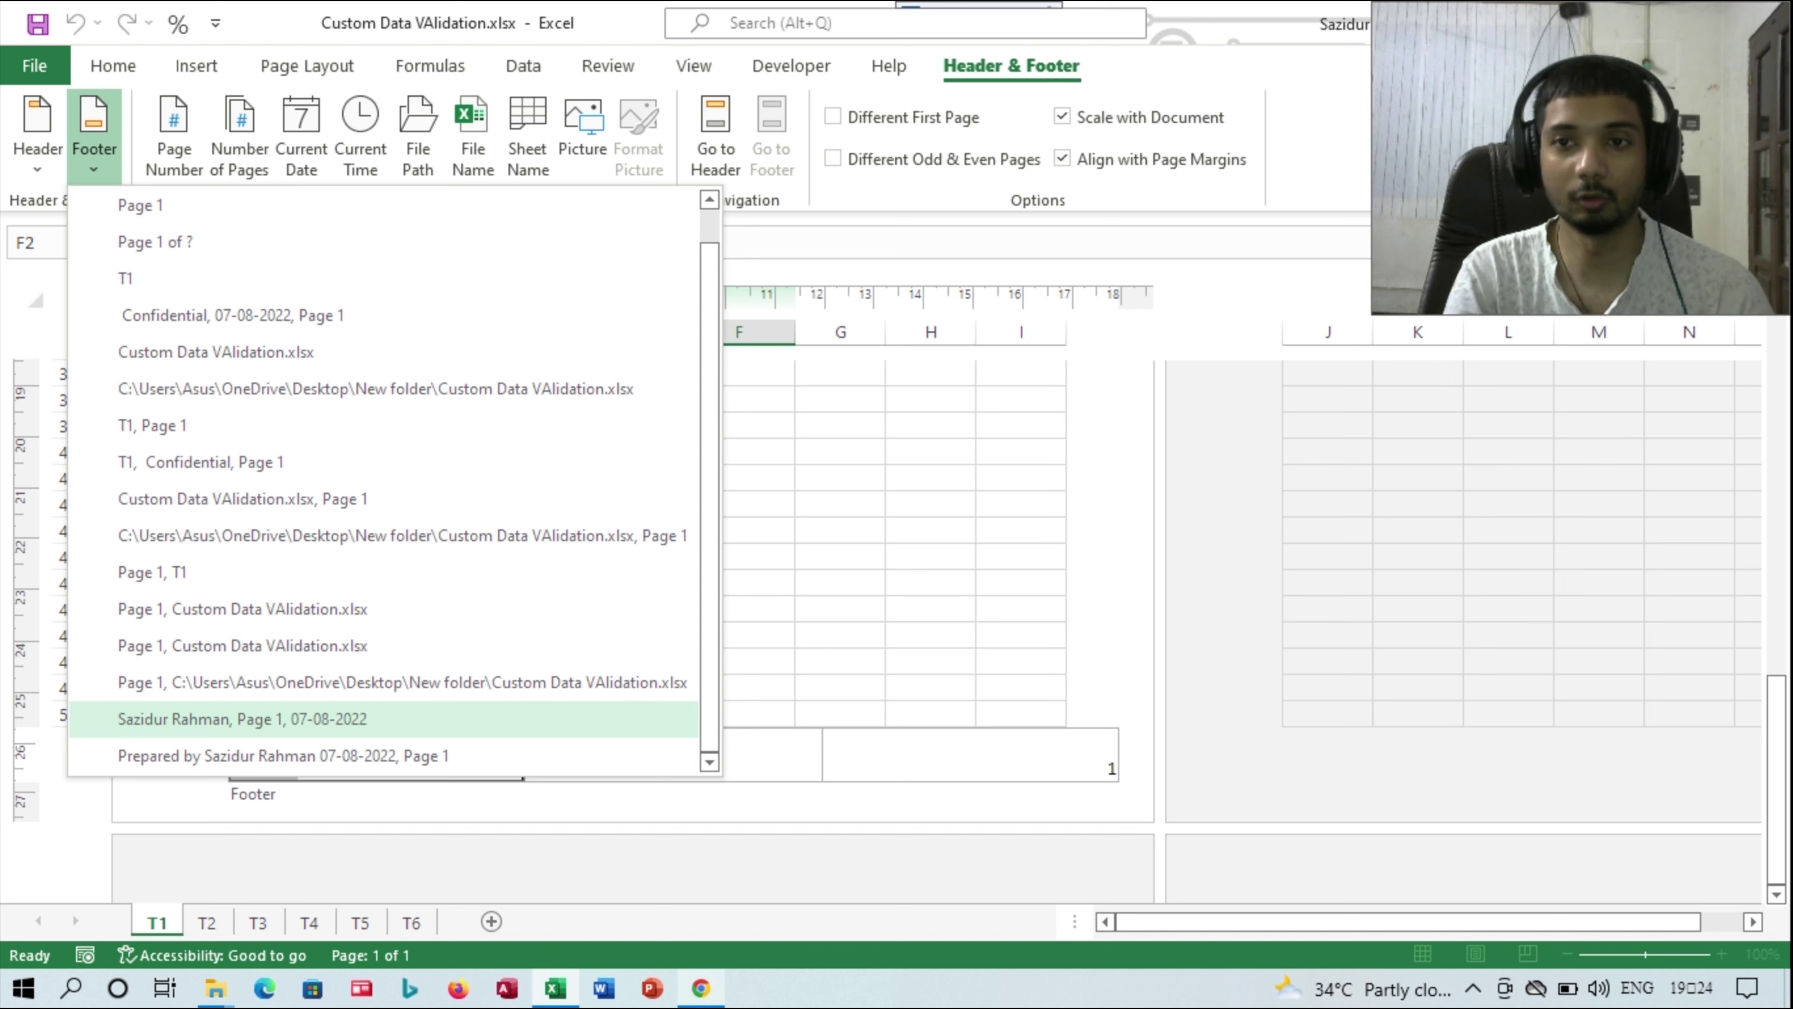
scroll(282, 755, up, 1)
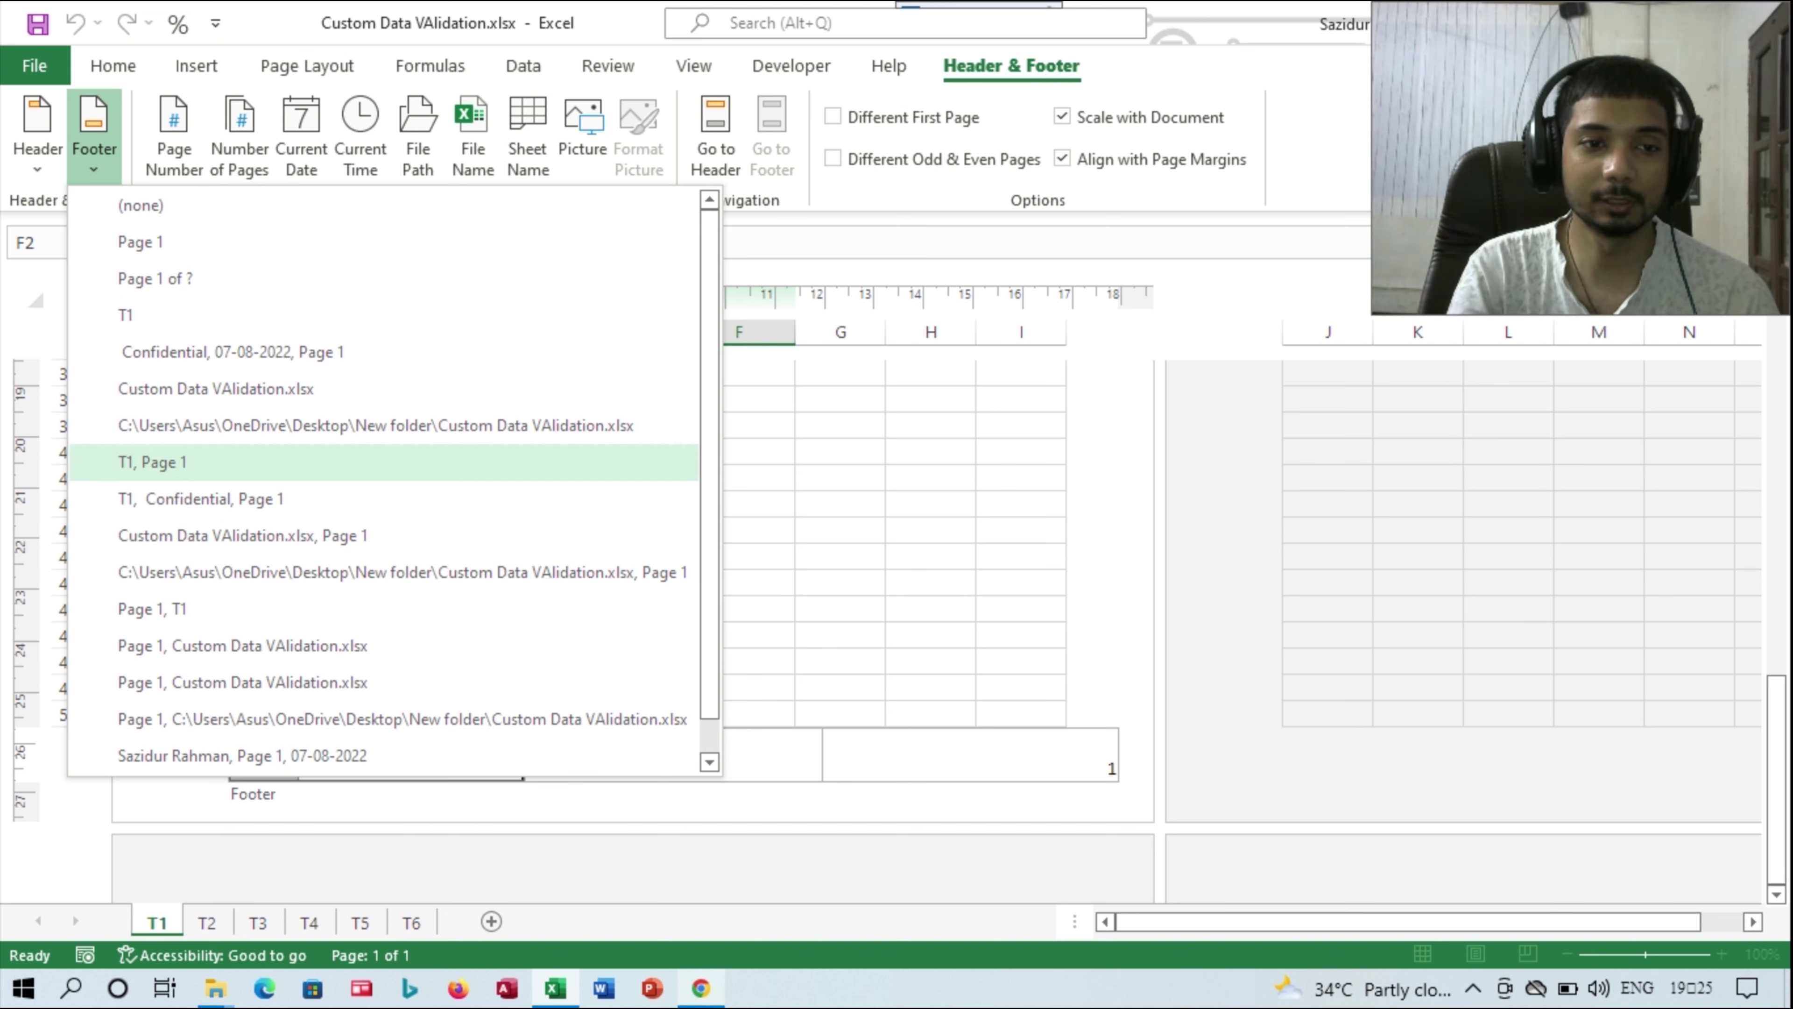
key(Escape)
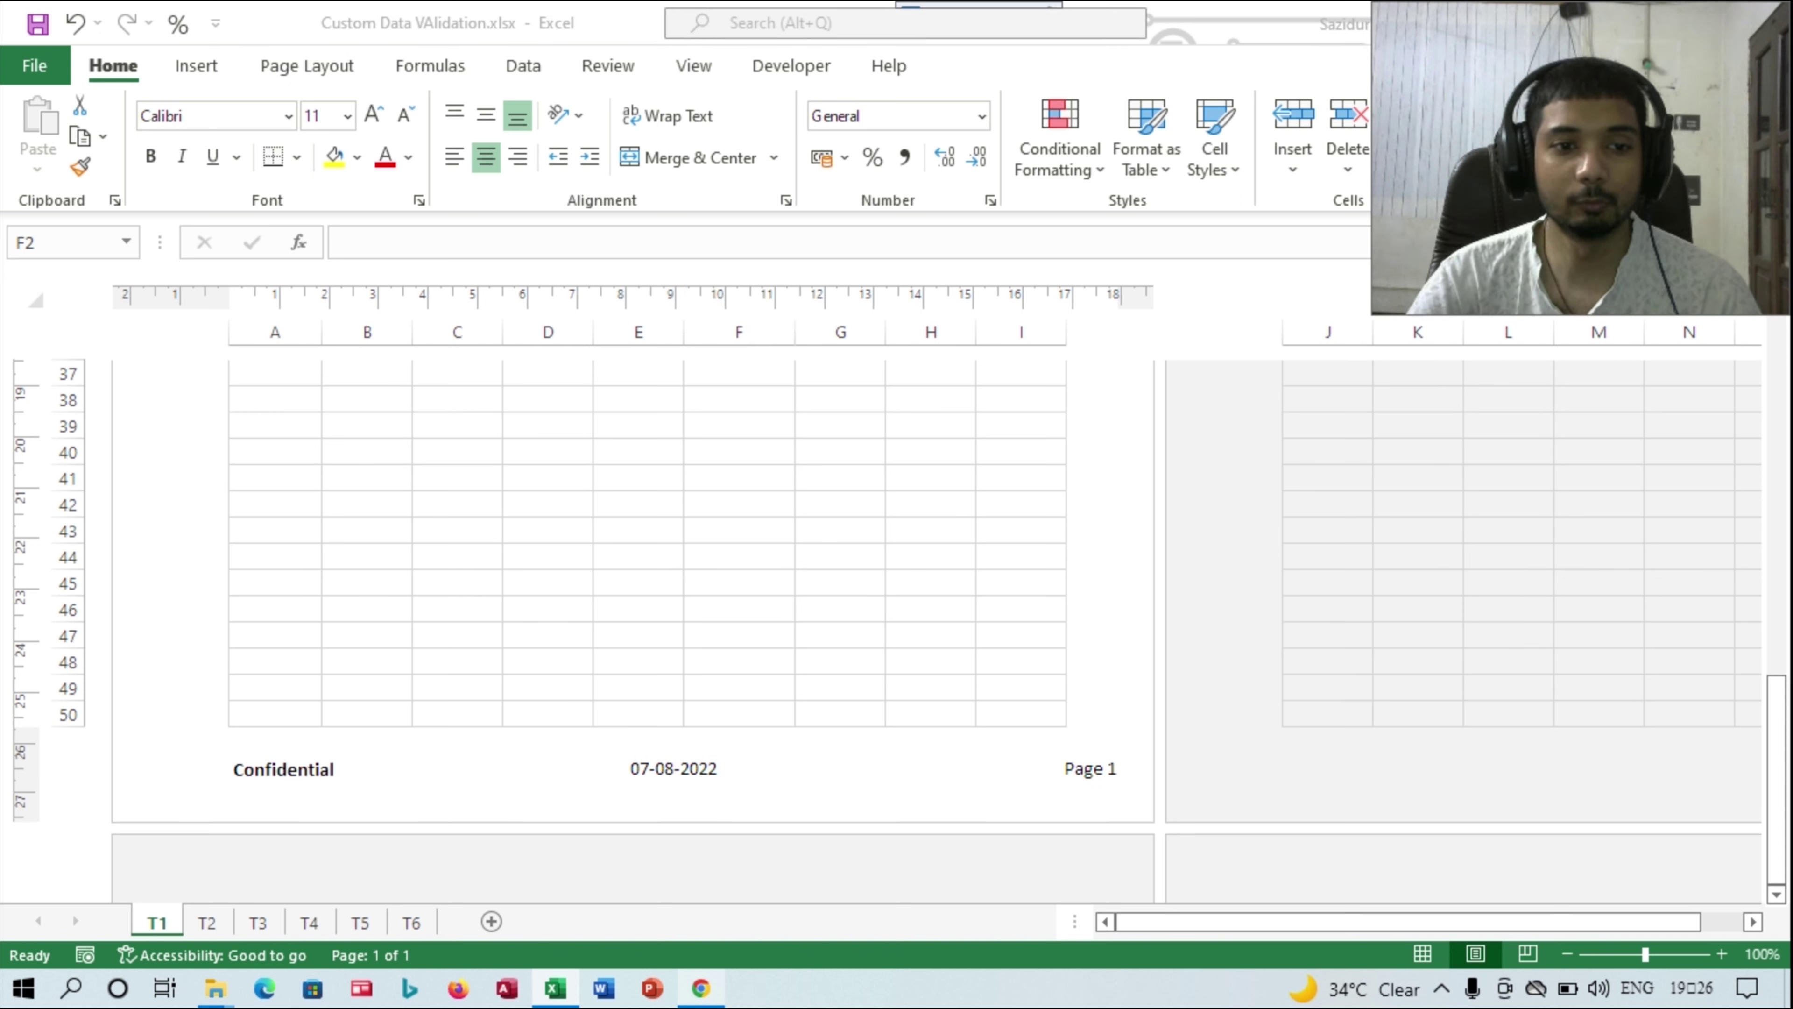
- Replace 'Confidential' in the left footer with 'For the Training'
click(376, 754)
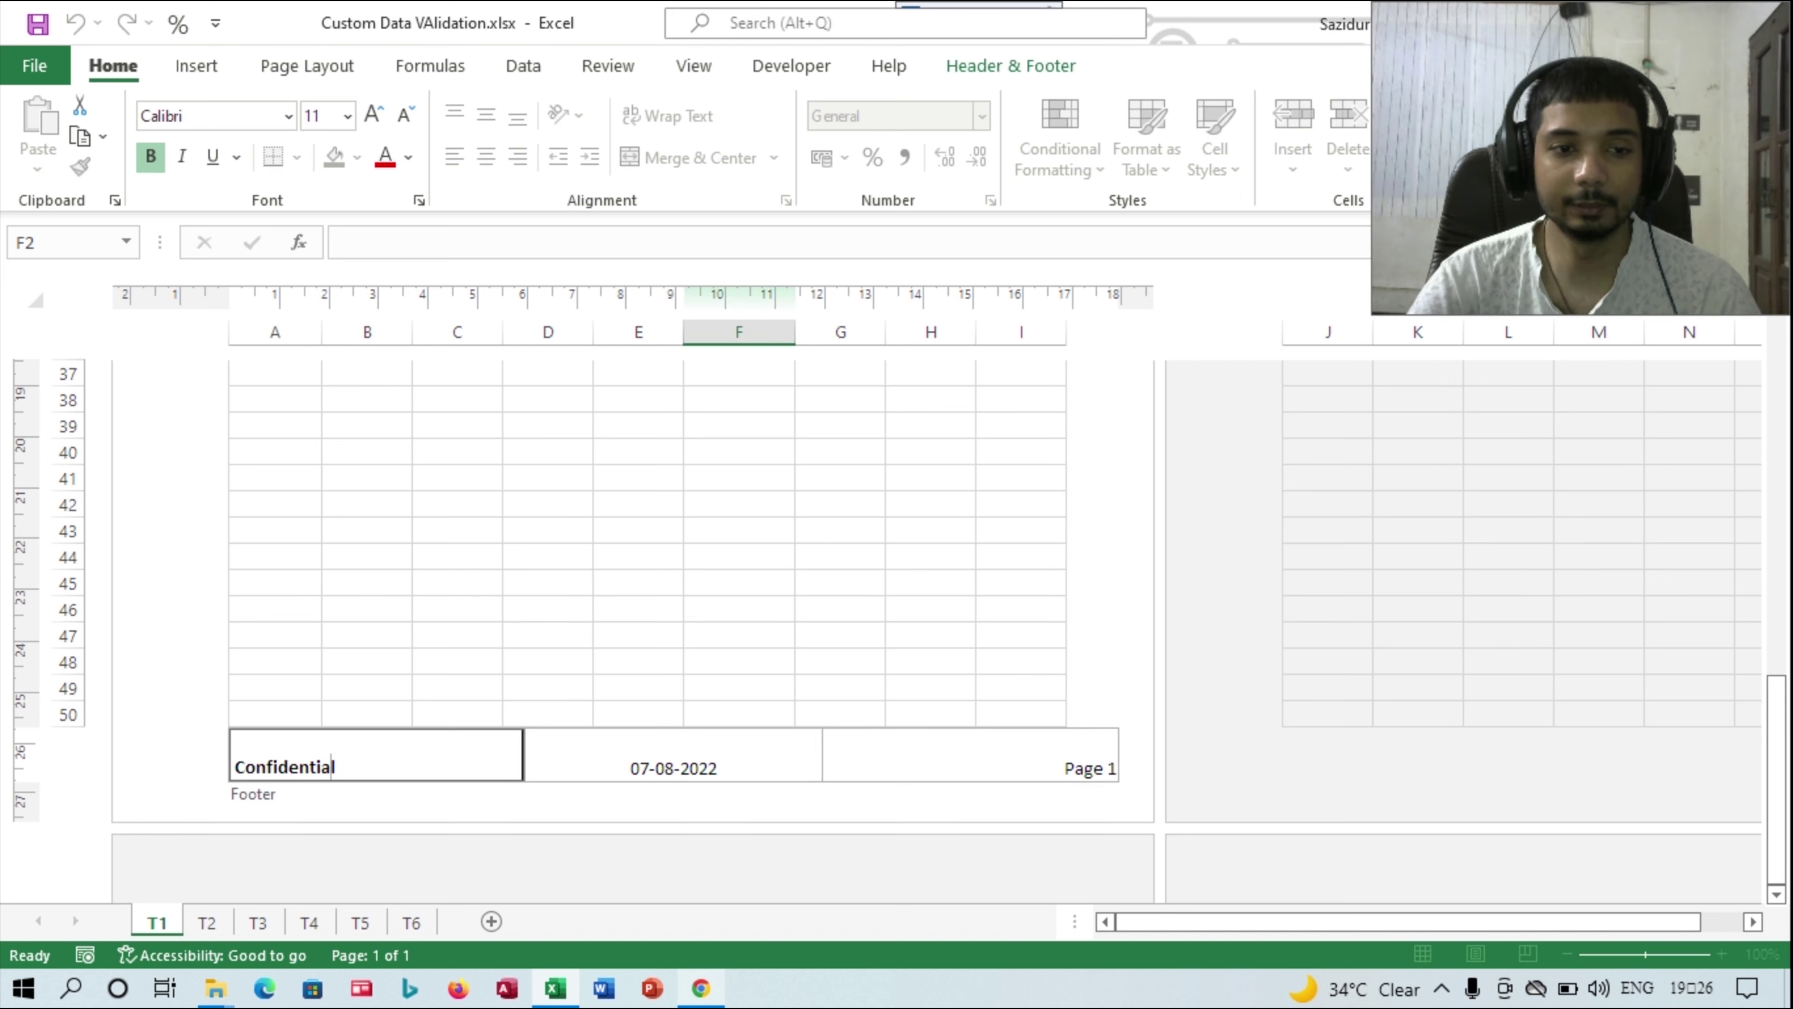
drag(333, 767, 233, 766)
key(BackSpace)
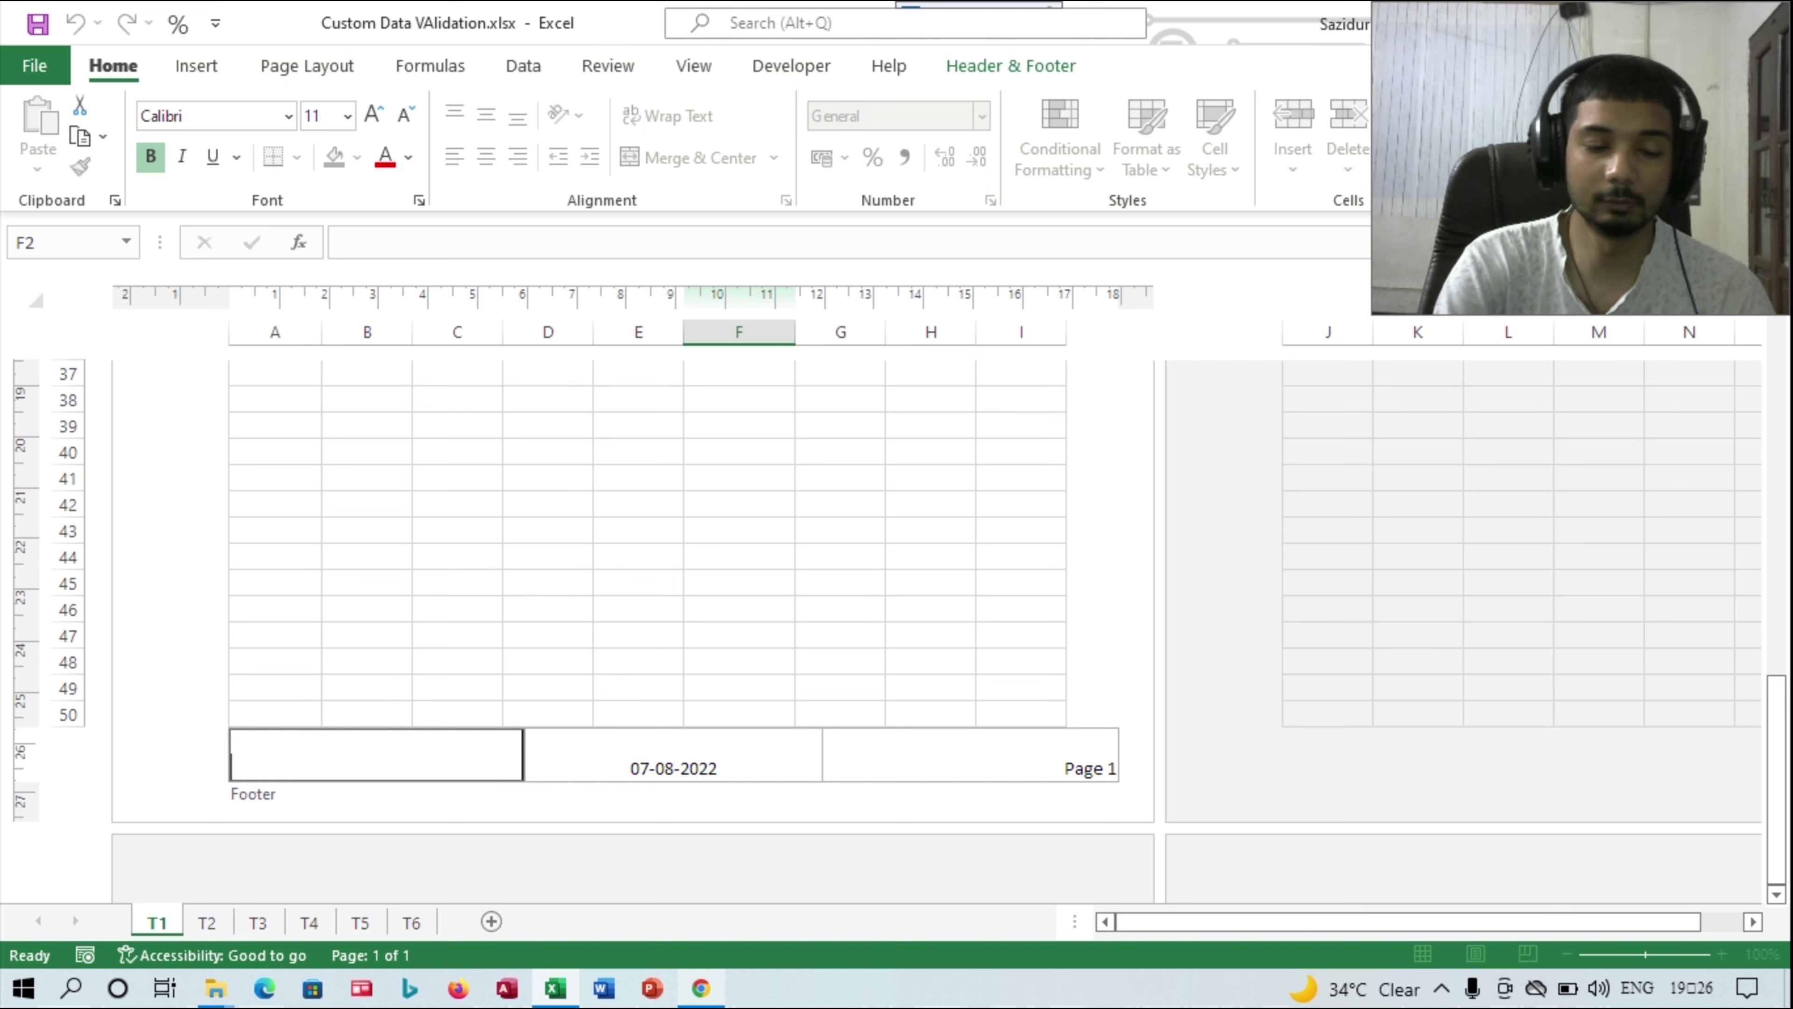
text(F)
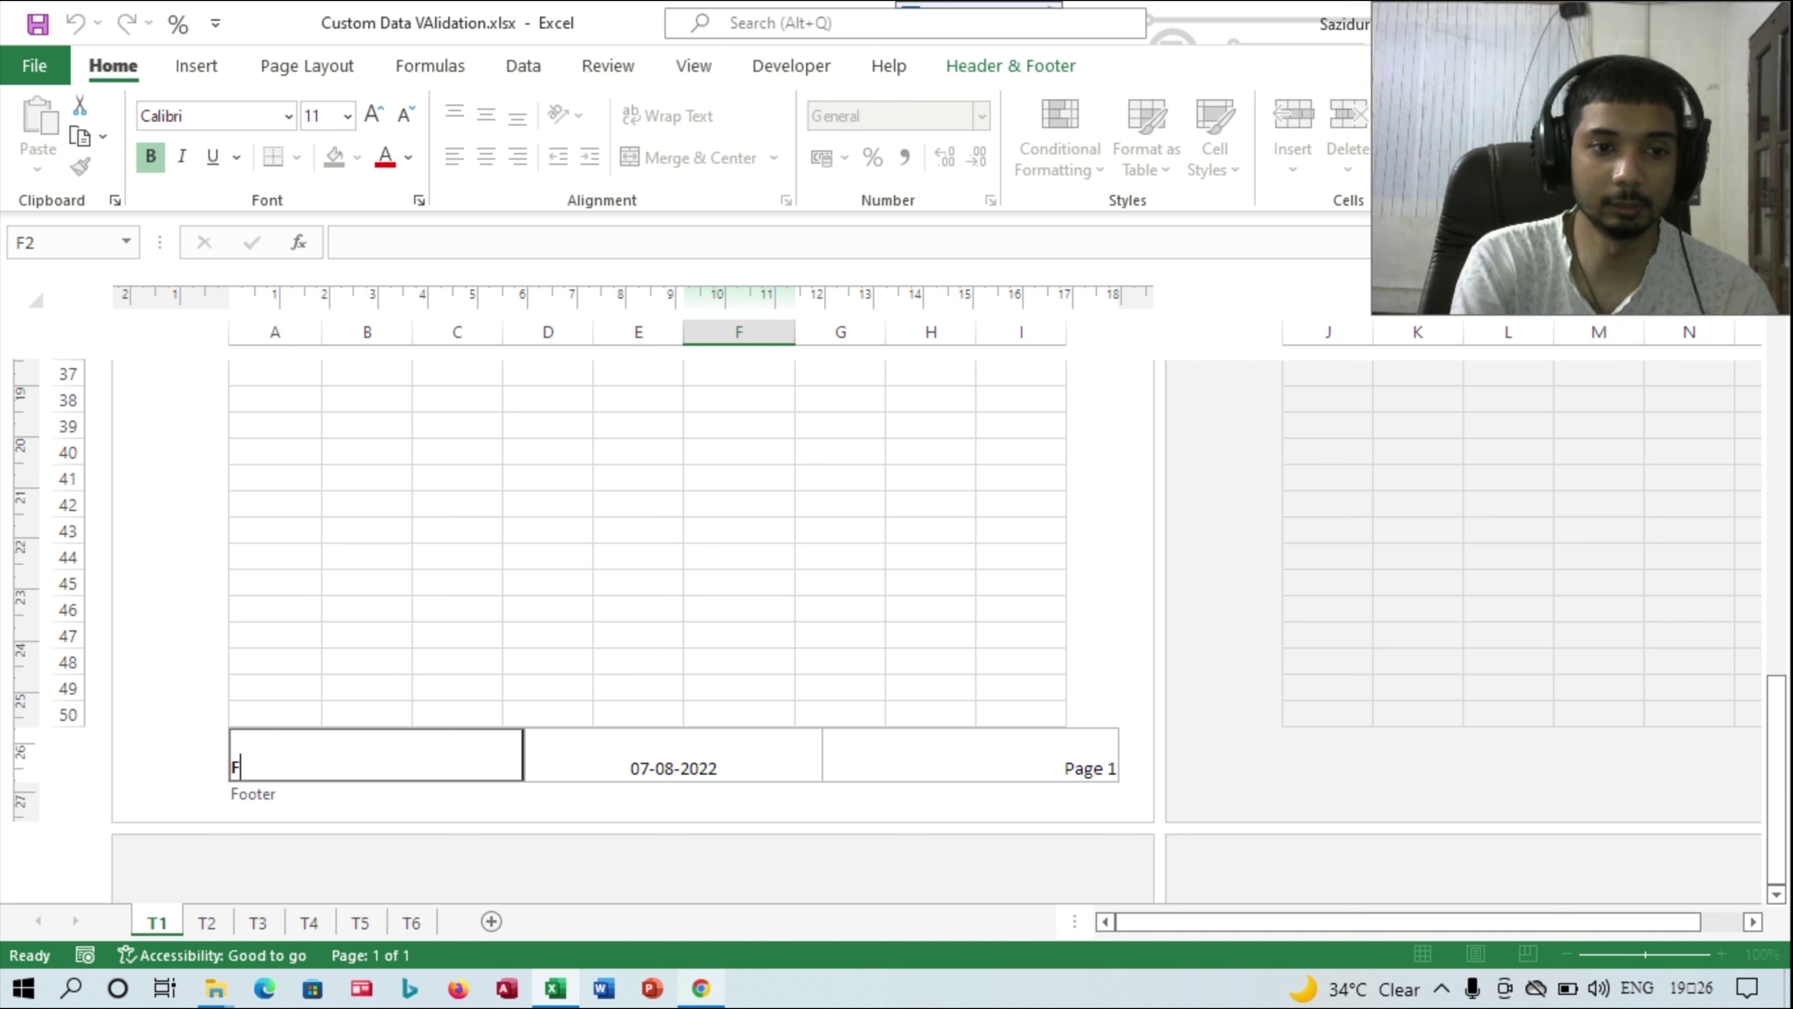
text(or yt=)
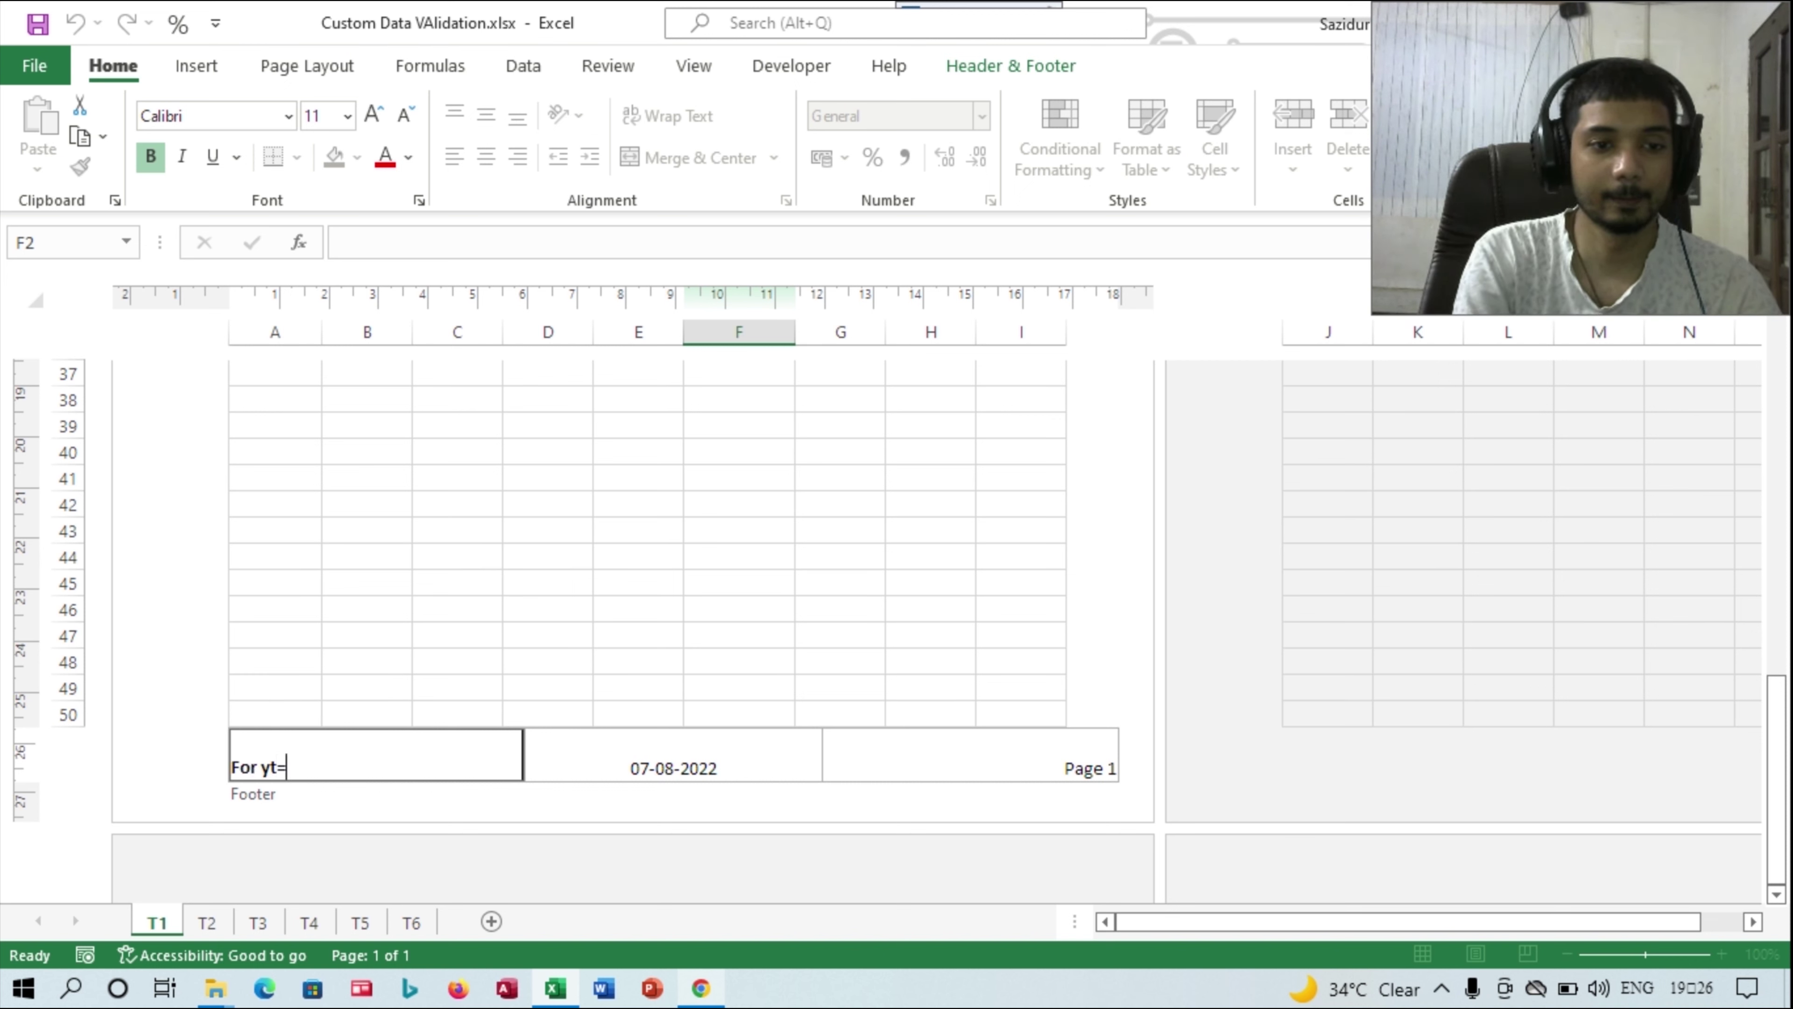
key(BackSpace)
key(BackSpace)
key(BackSpace)
text(the )
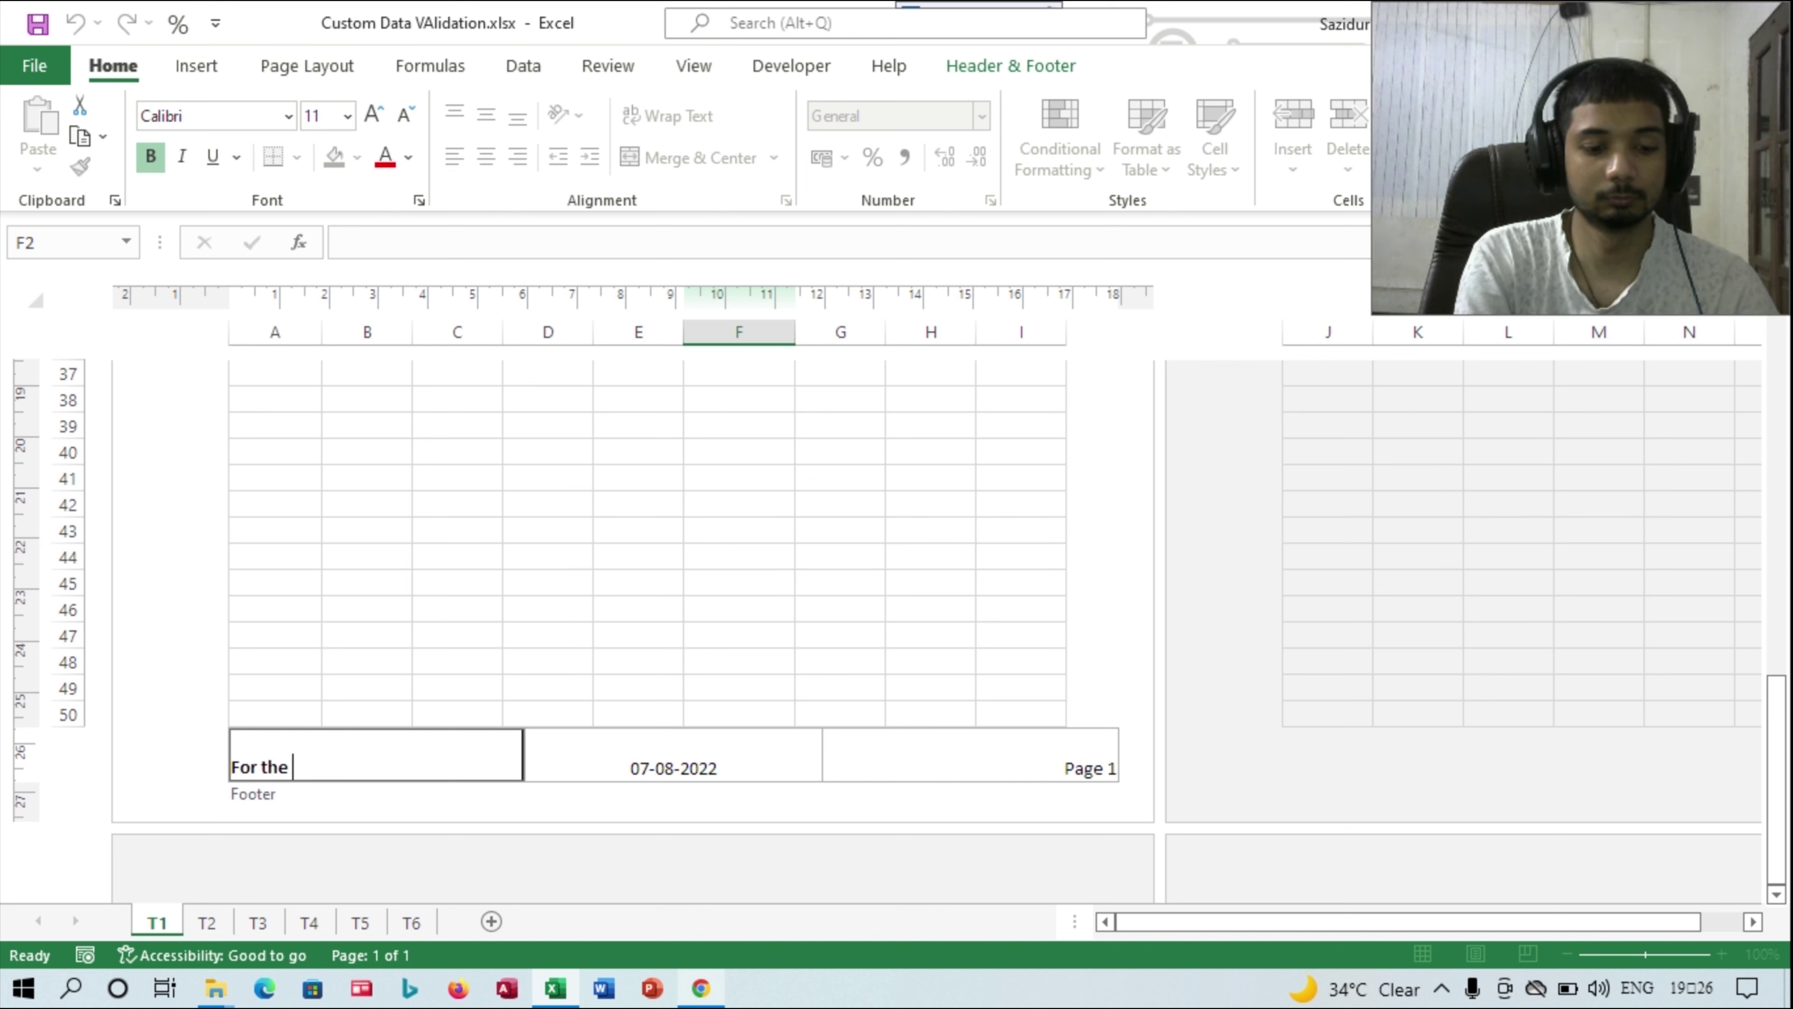
text(Training)
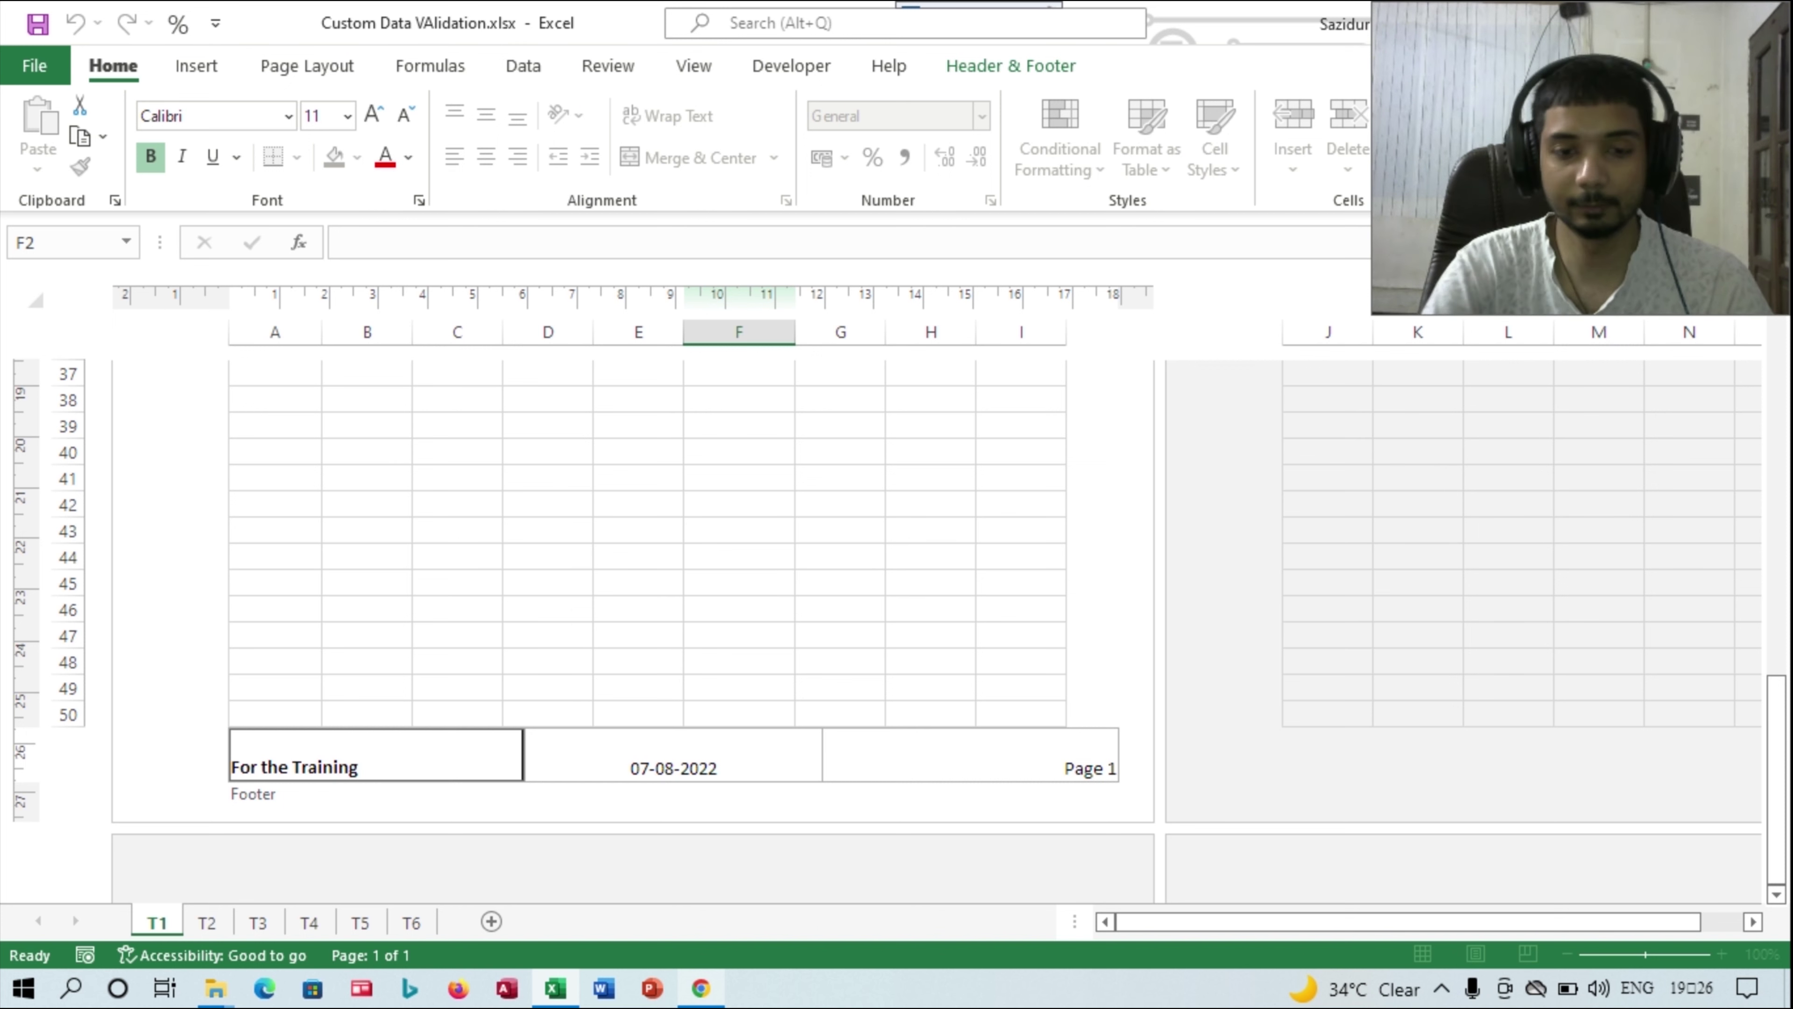
key(Tab)
key(Left)
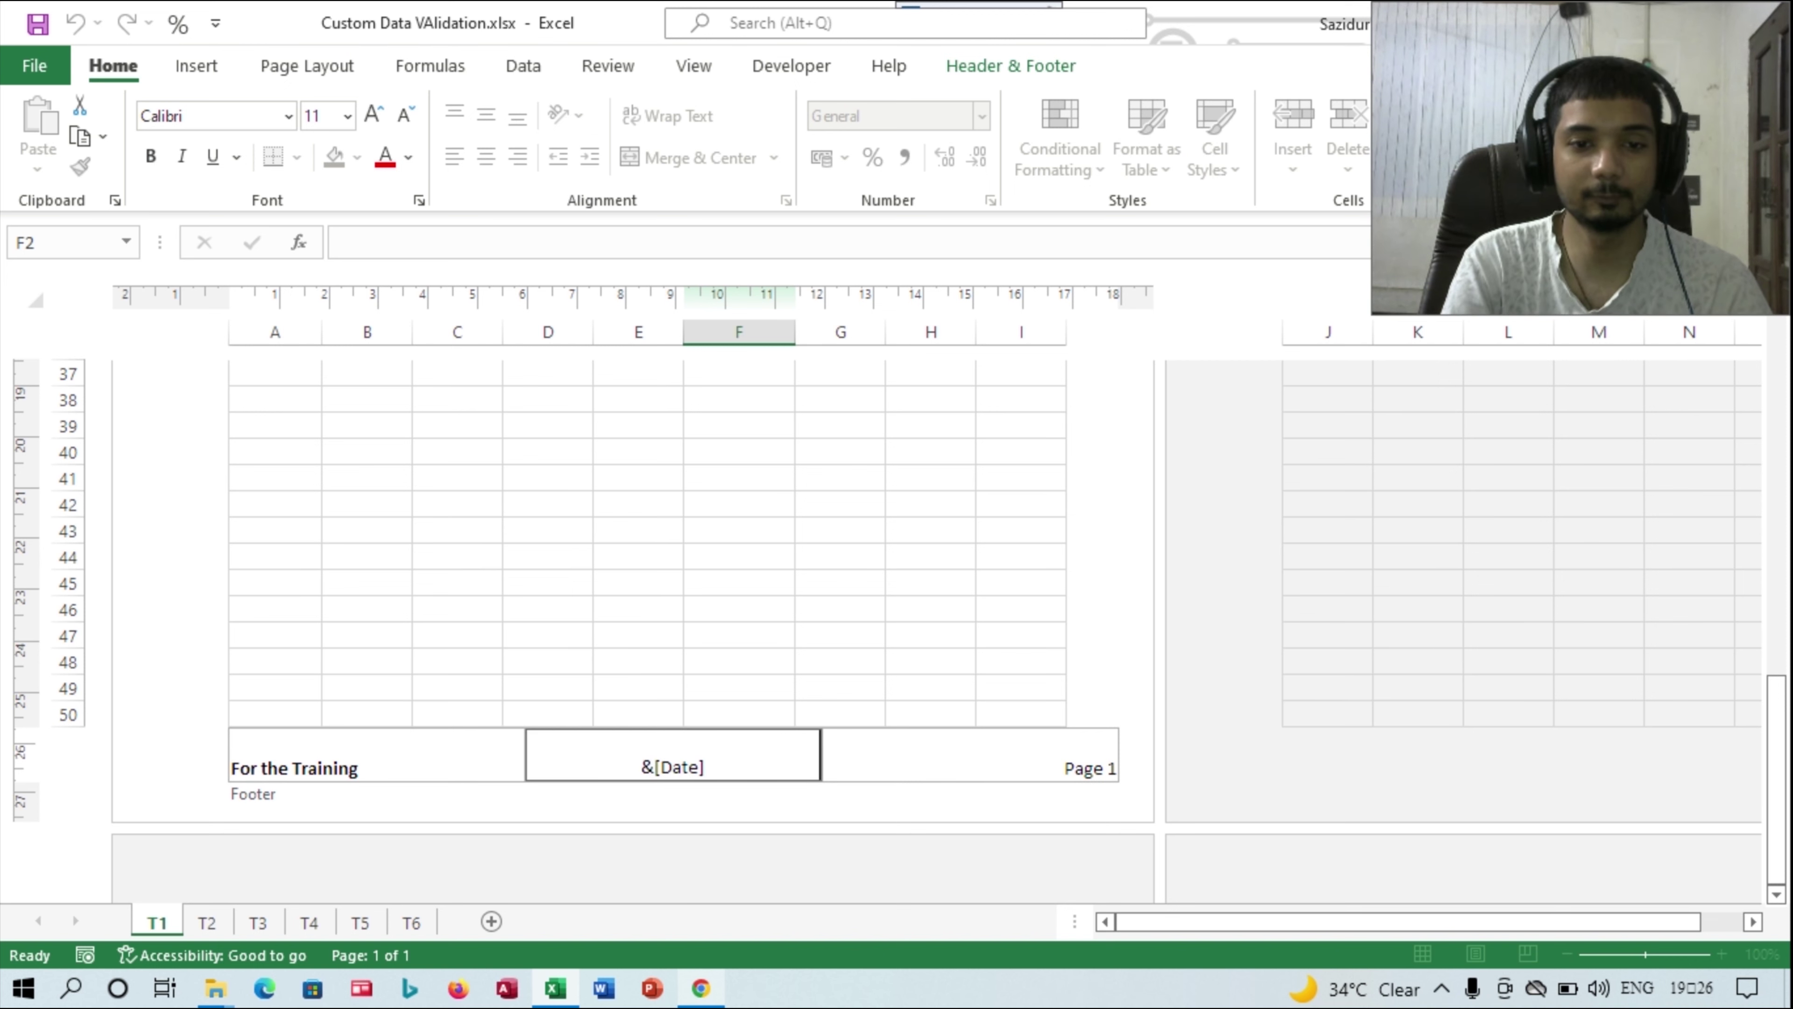
key(Escape)
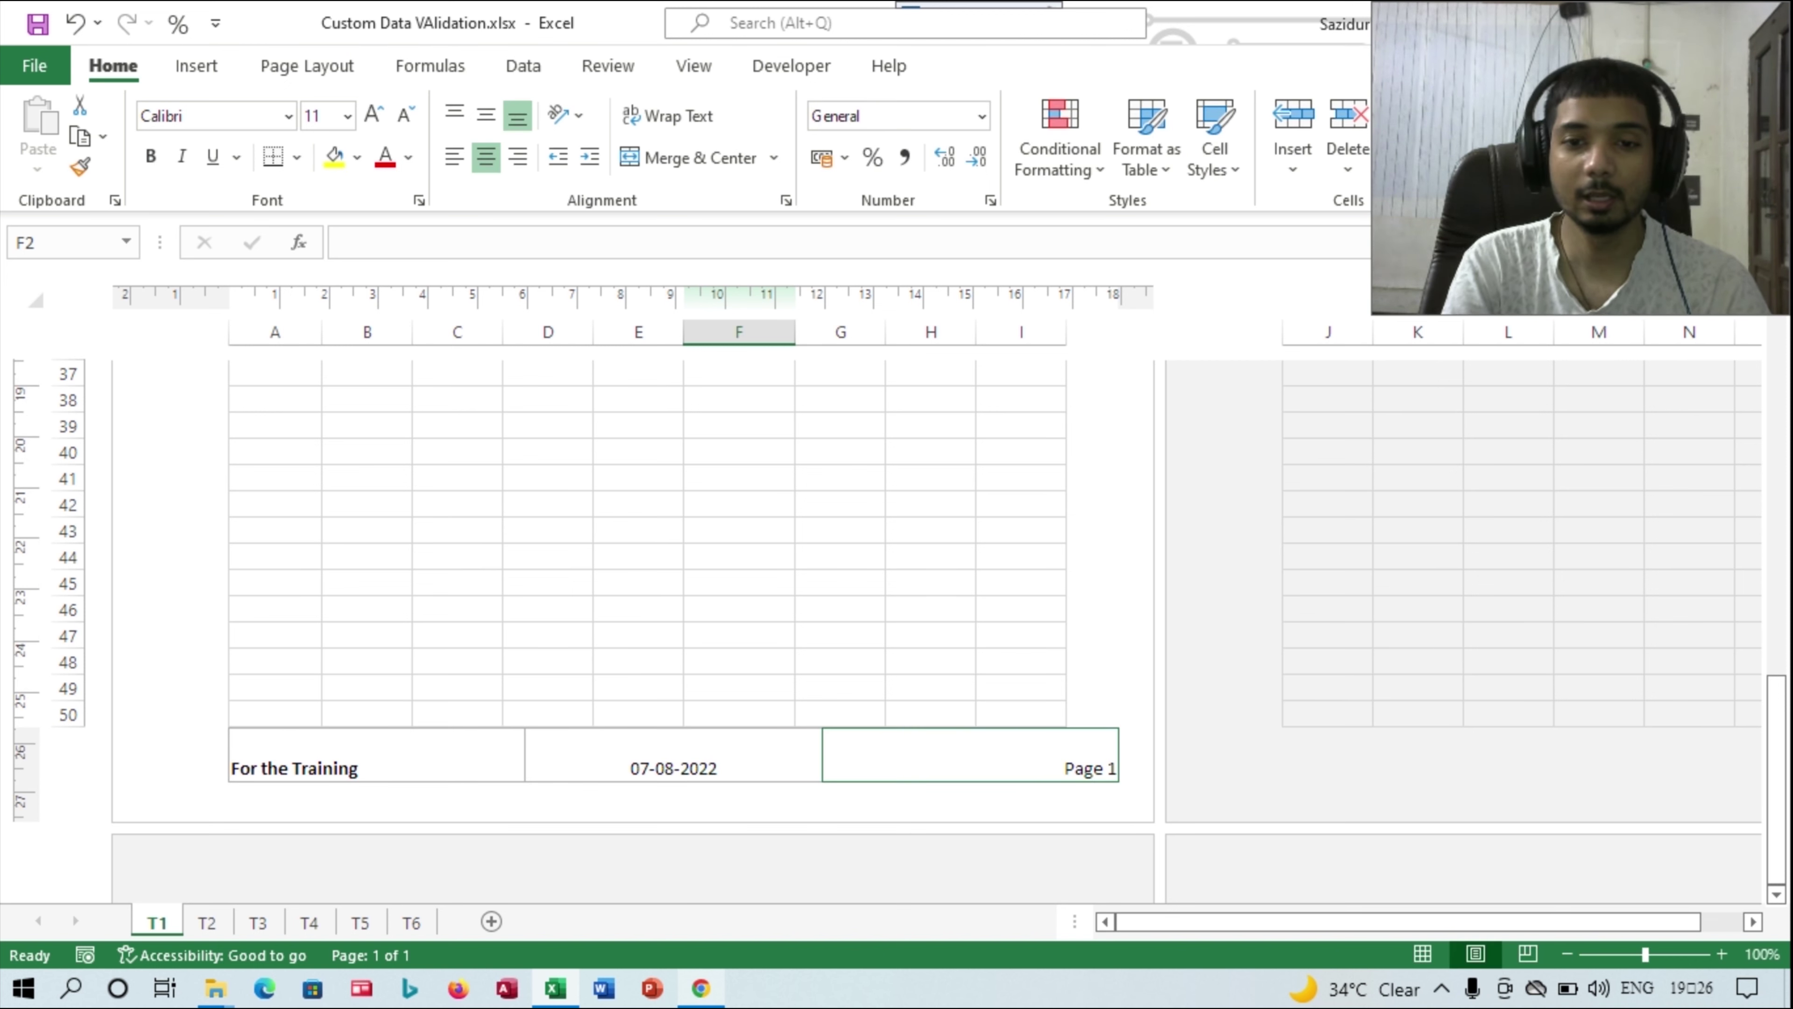
- Change the right footer to 'Page 1/1' by adding '/' and the Number of Pages code
click(971, 754)
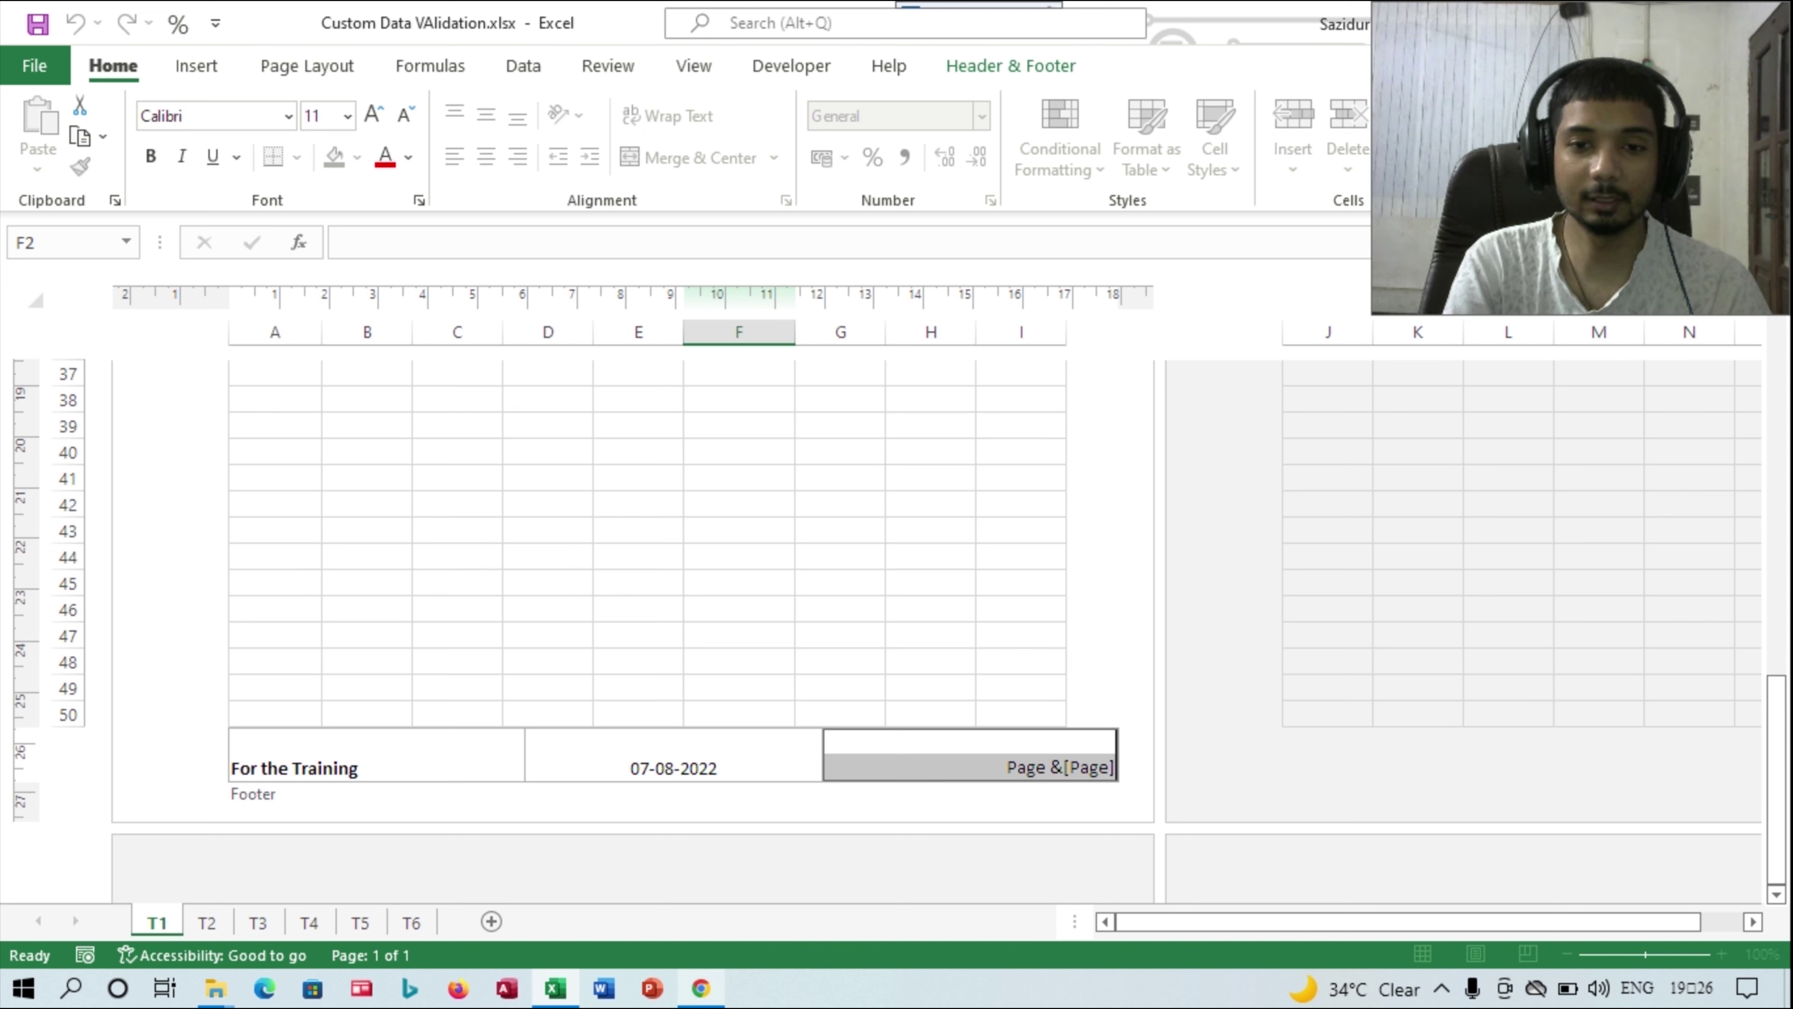
key(Escape)
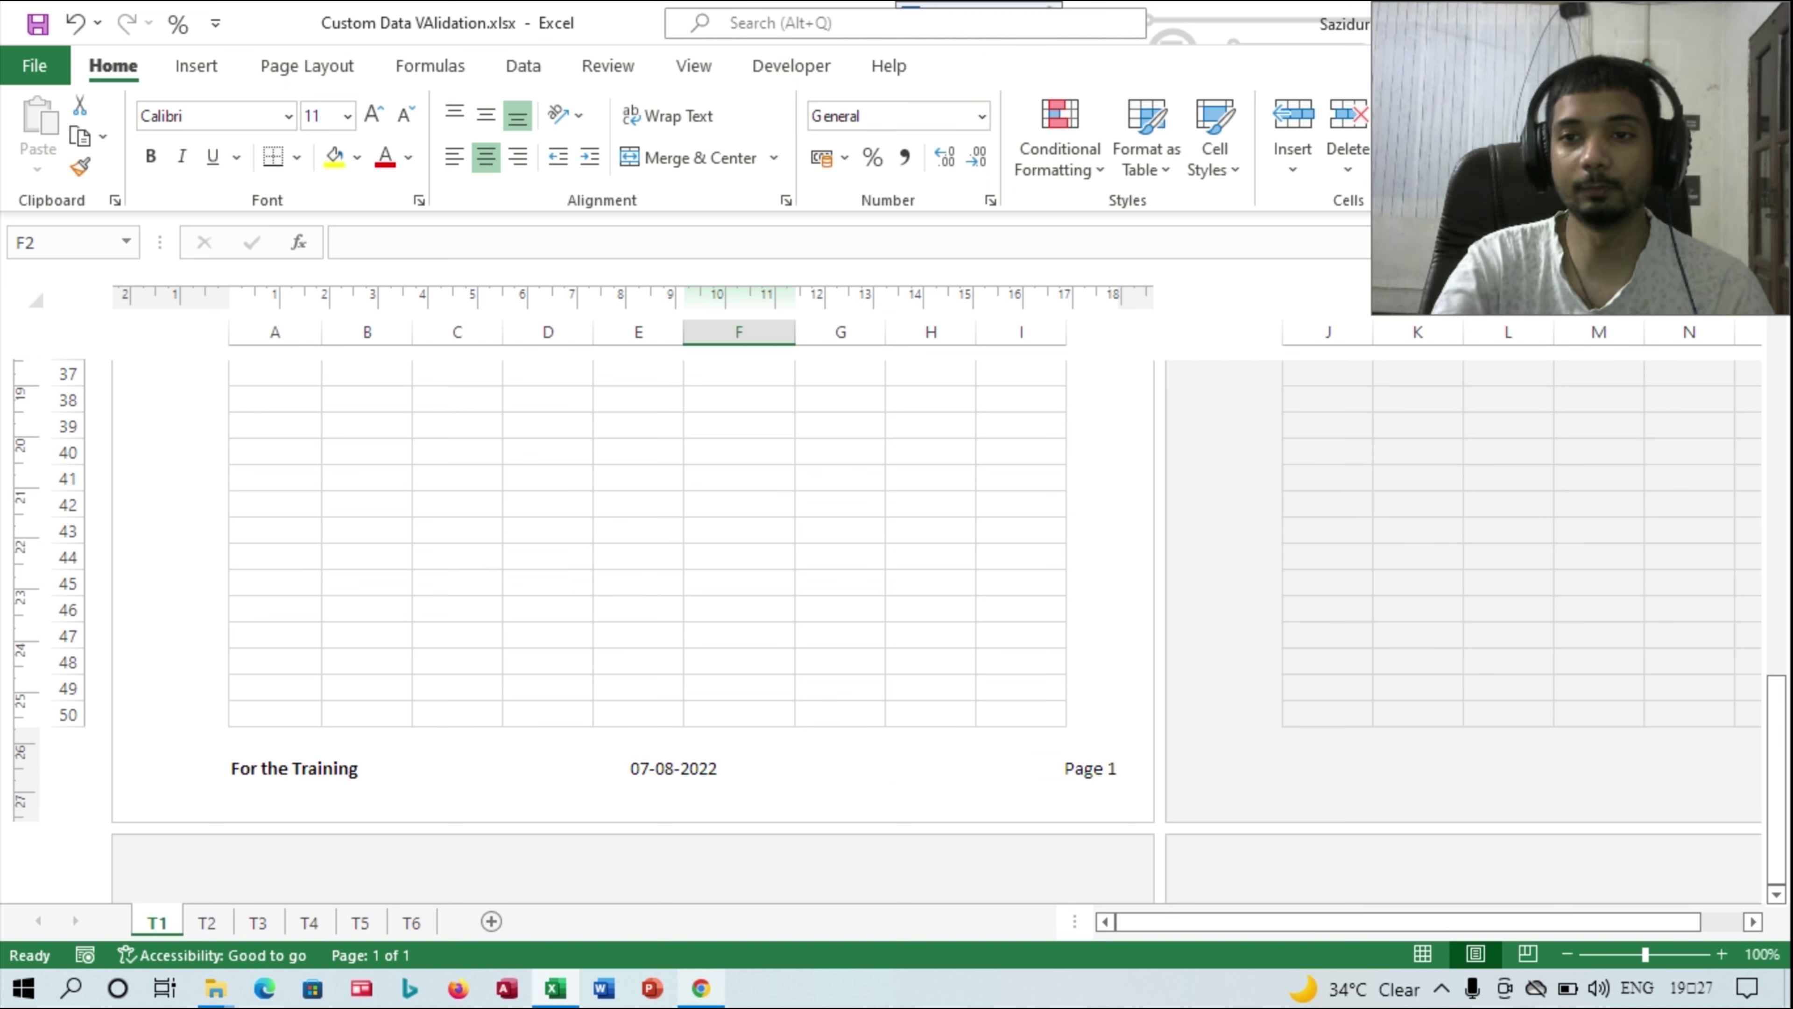
click(971, 754)
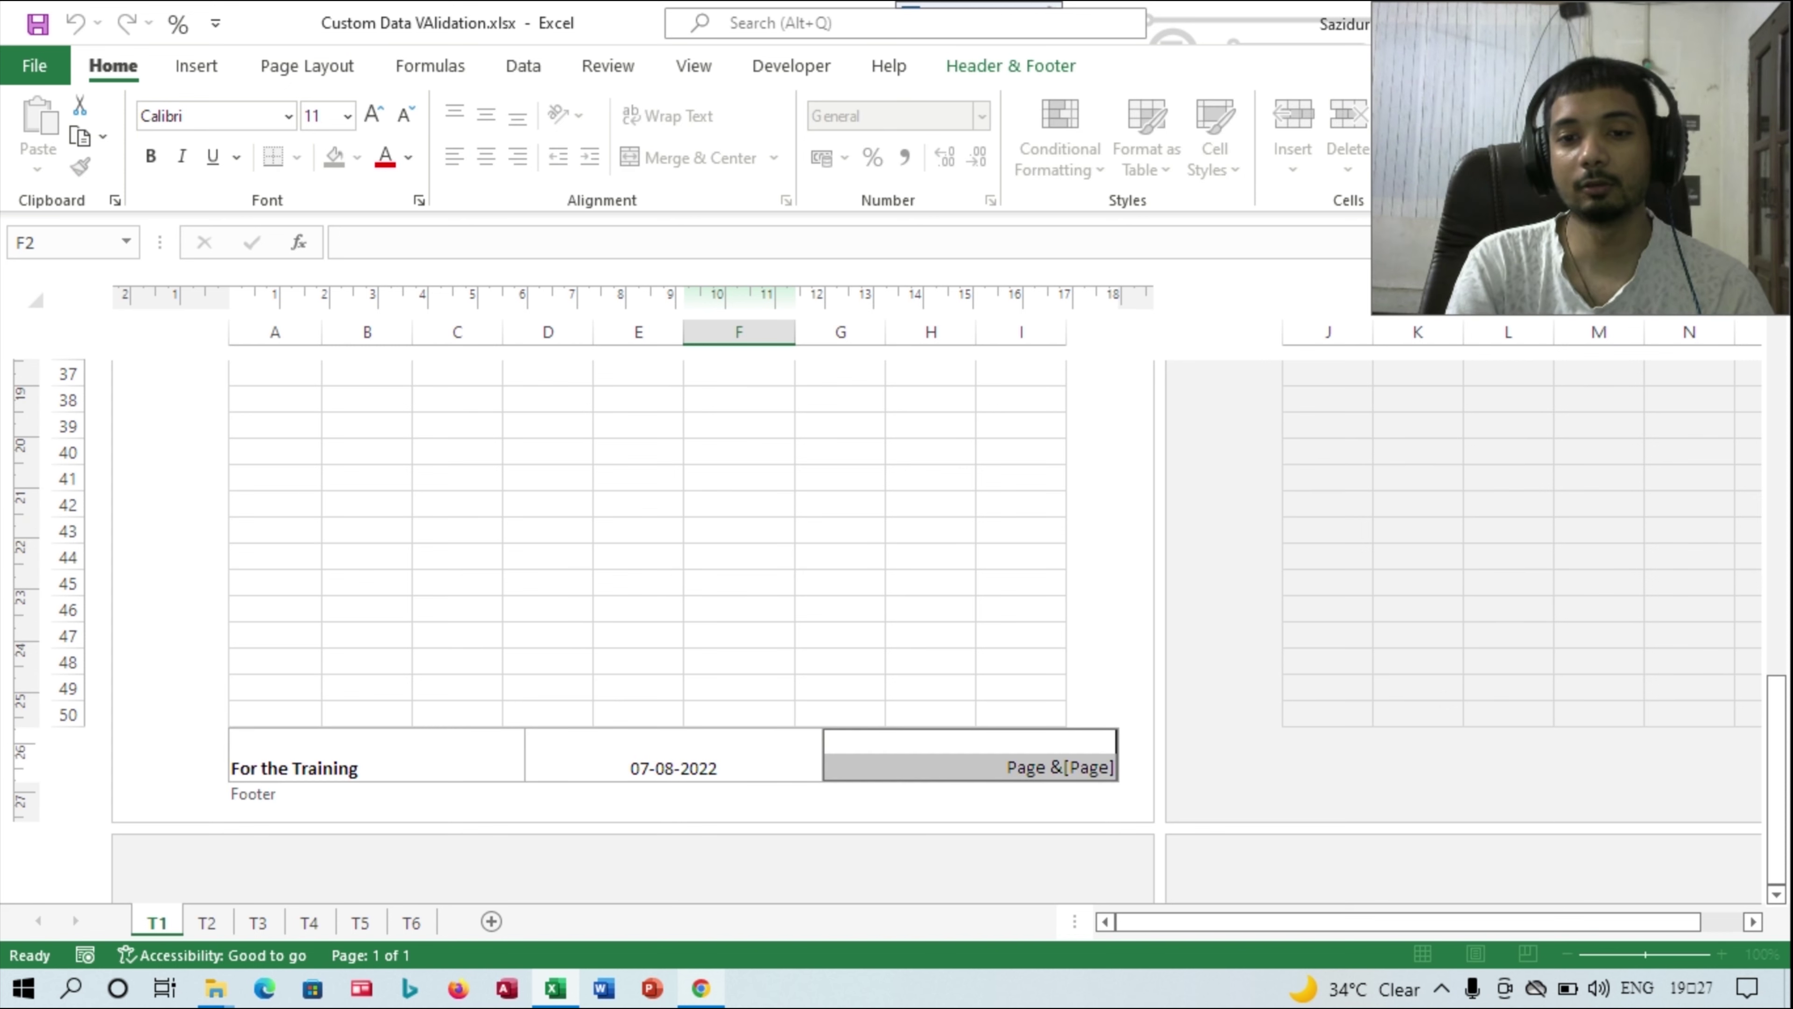
click(1115, 767)
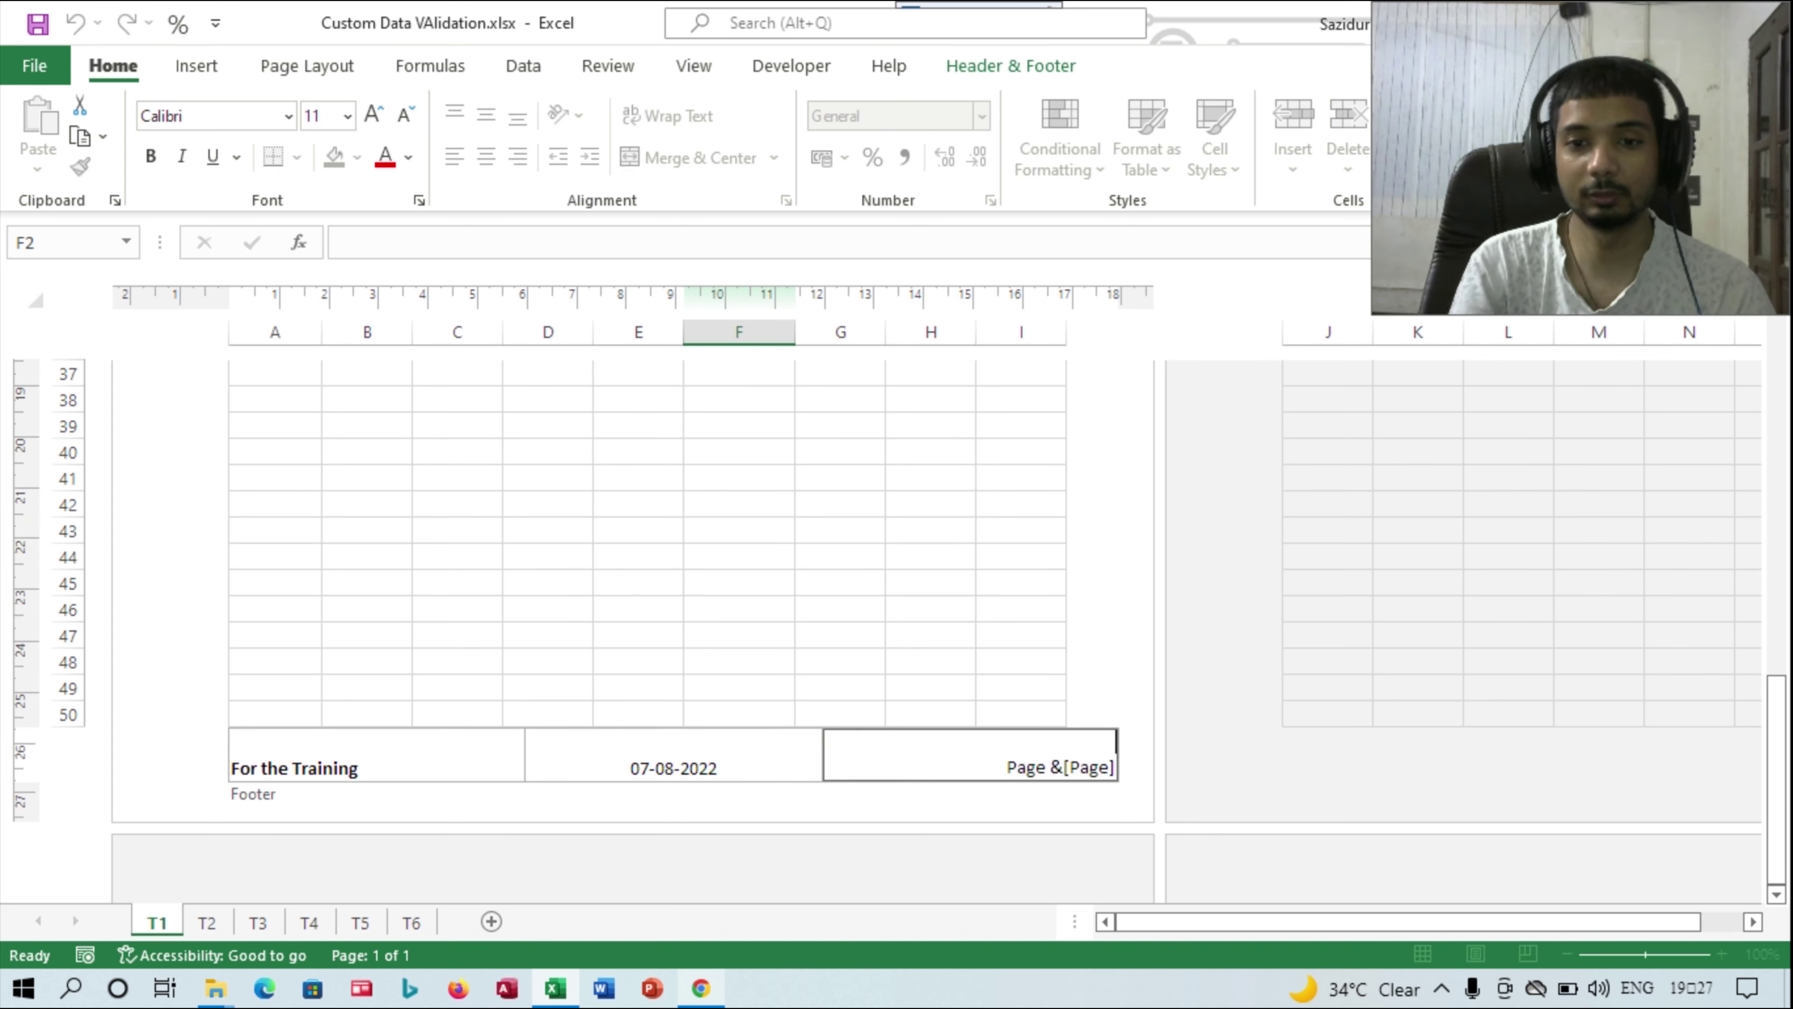
text(/)
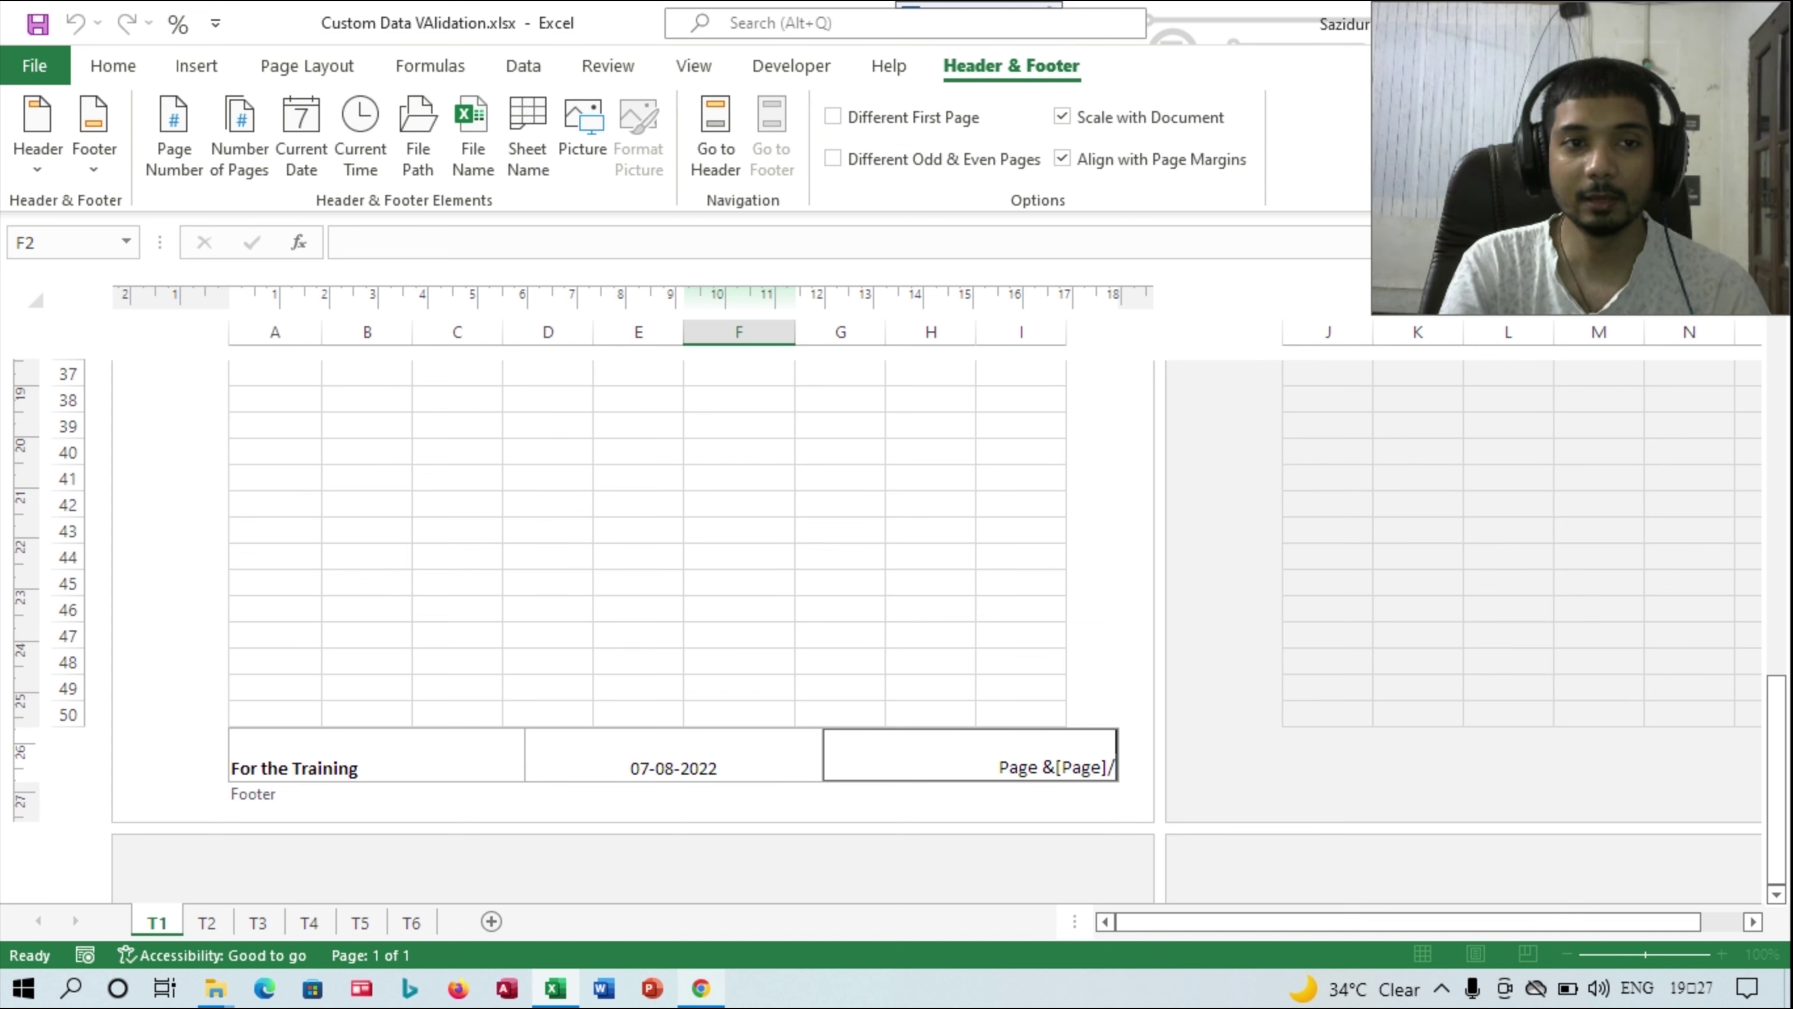
click(240, 138)
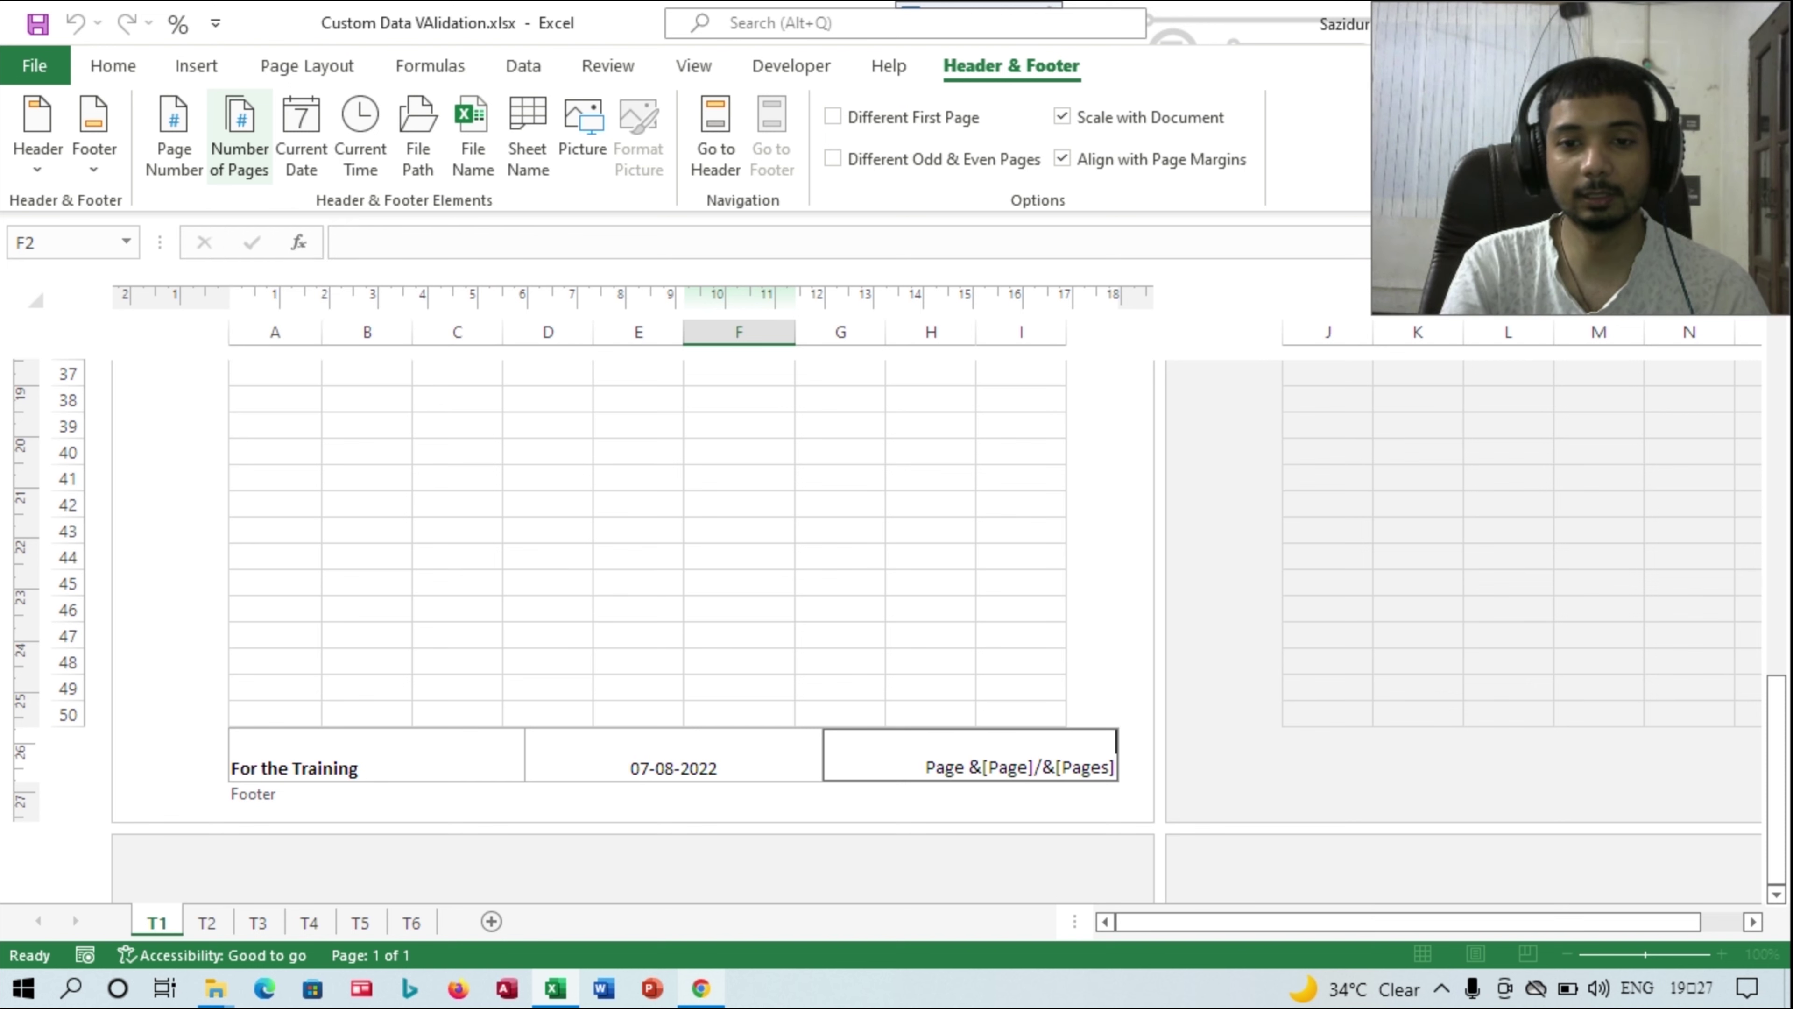
key(Escape)
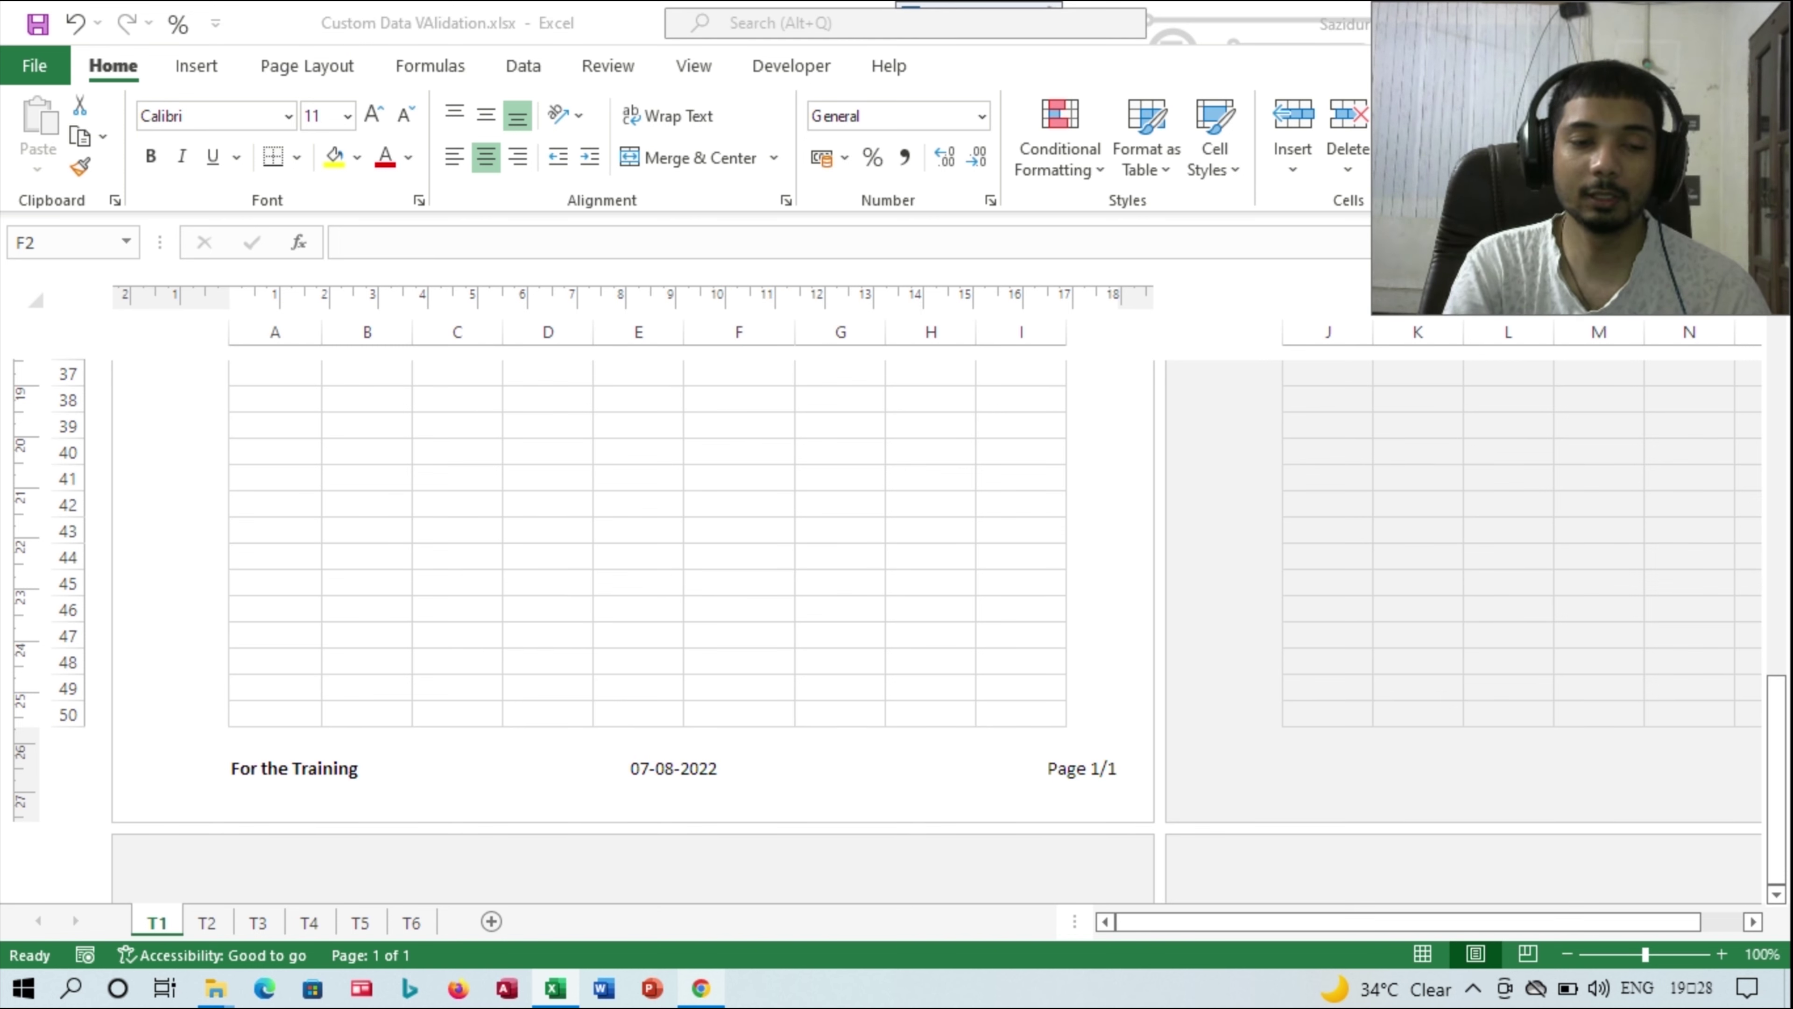
- Scroll through sheet T1 in Page Layout view and open its print preview from the Quick Access Toolbar
scroll(636, 565, down, 4)
scroll(635, 565, down, 3)
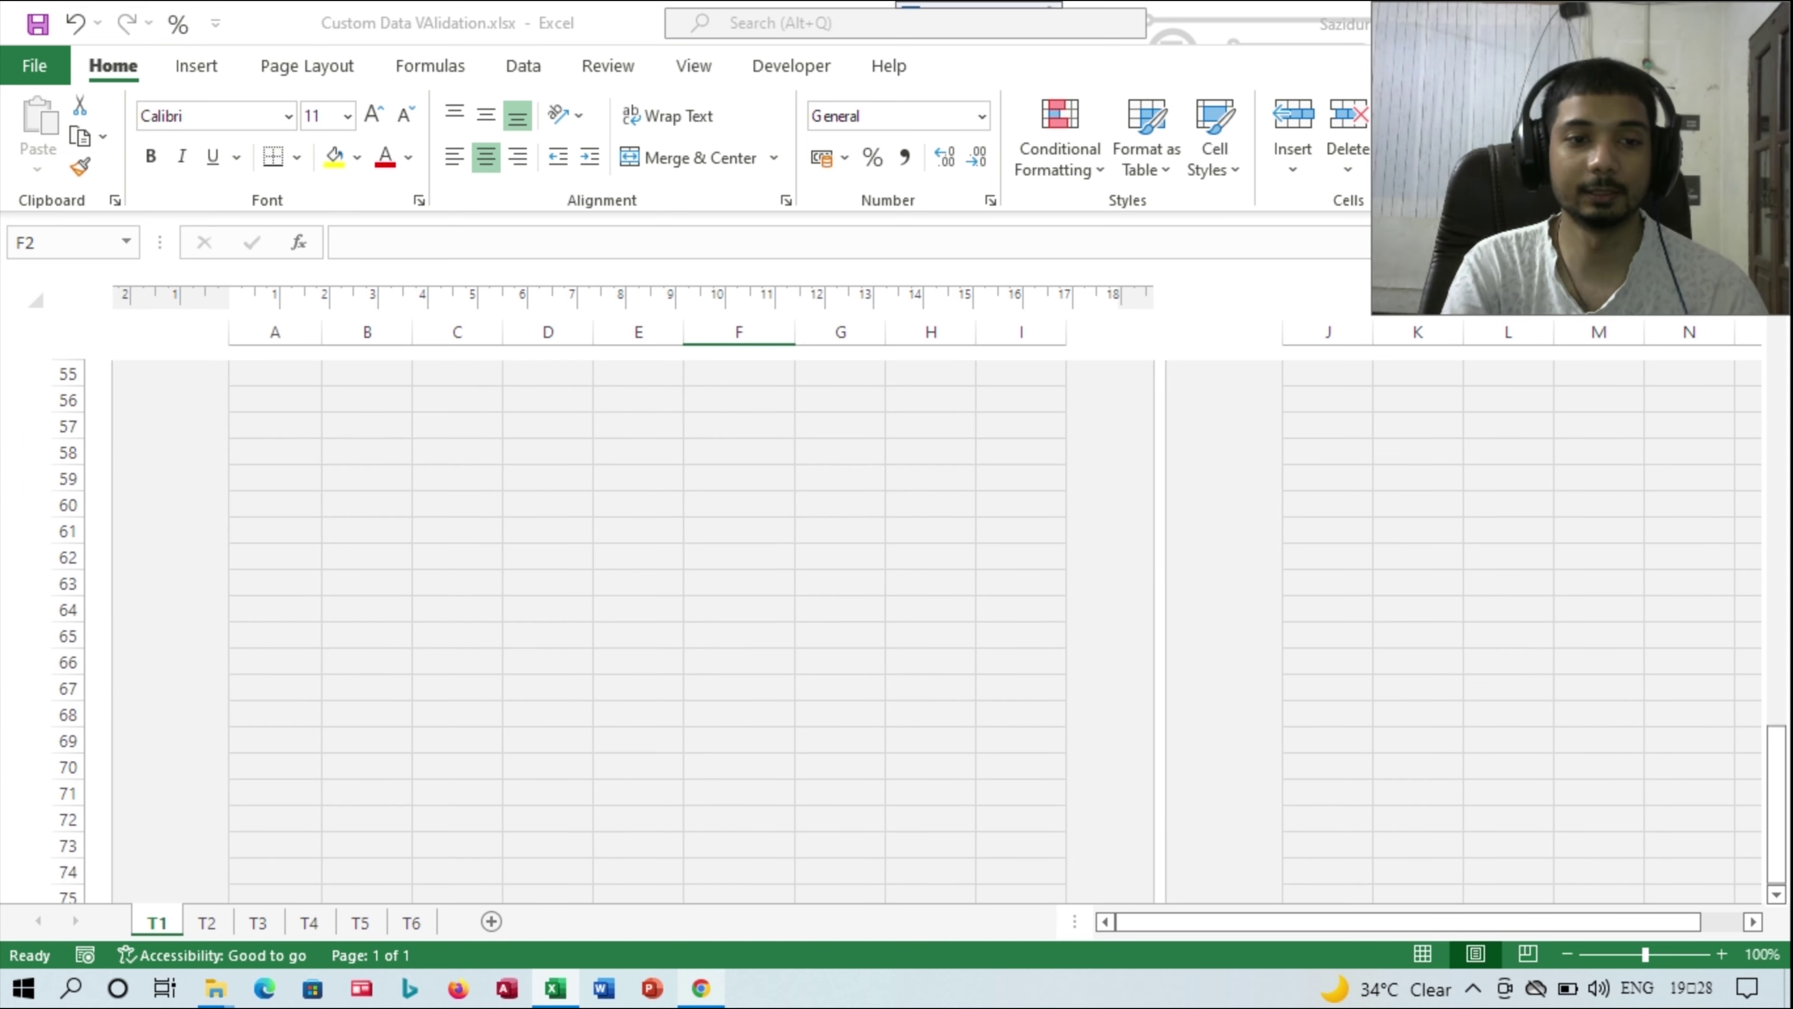
scroll(636, 565, down, 3)
scroll(636, 565, down, 2)
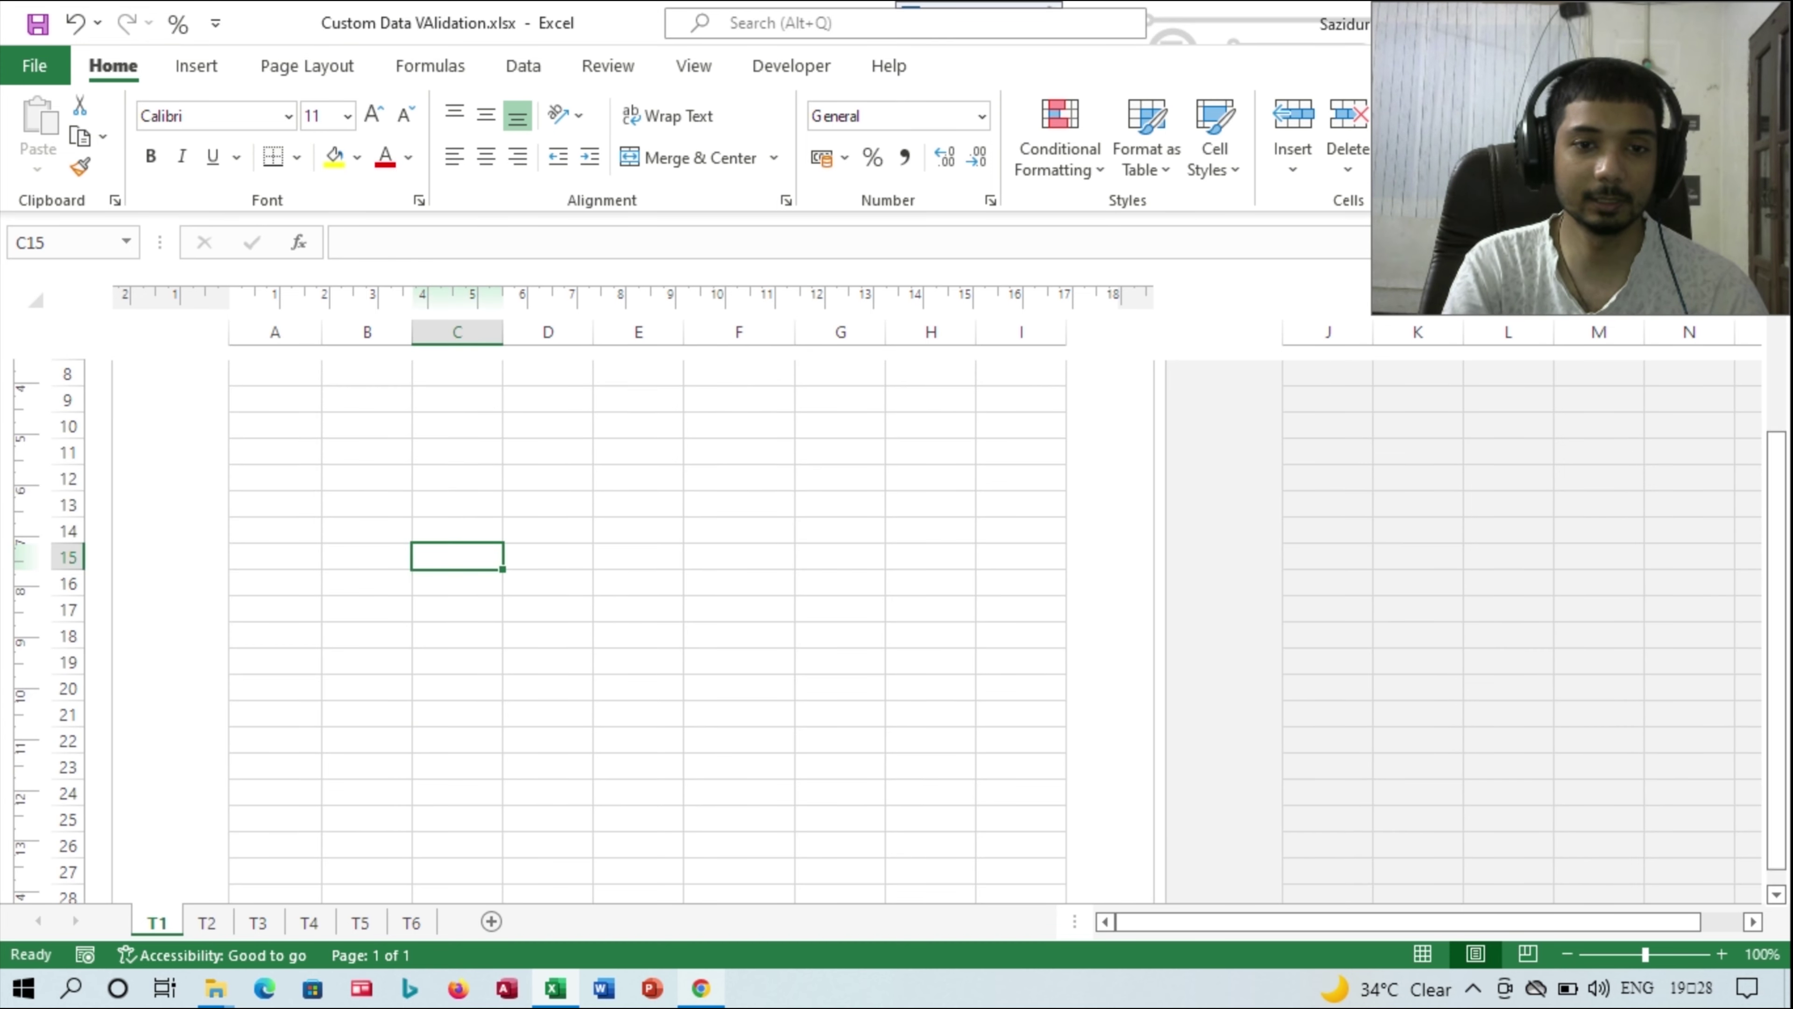
scroll(636, 565, down, 8)
scroll(636, 565, down, 3)
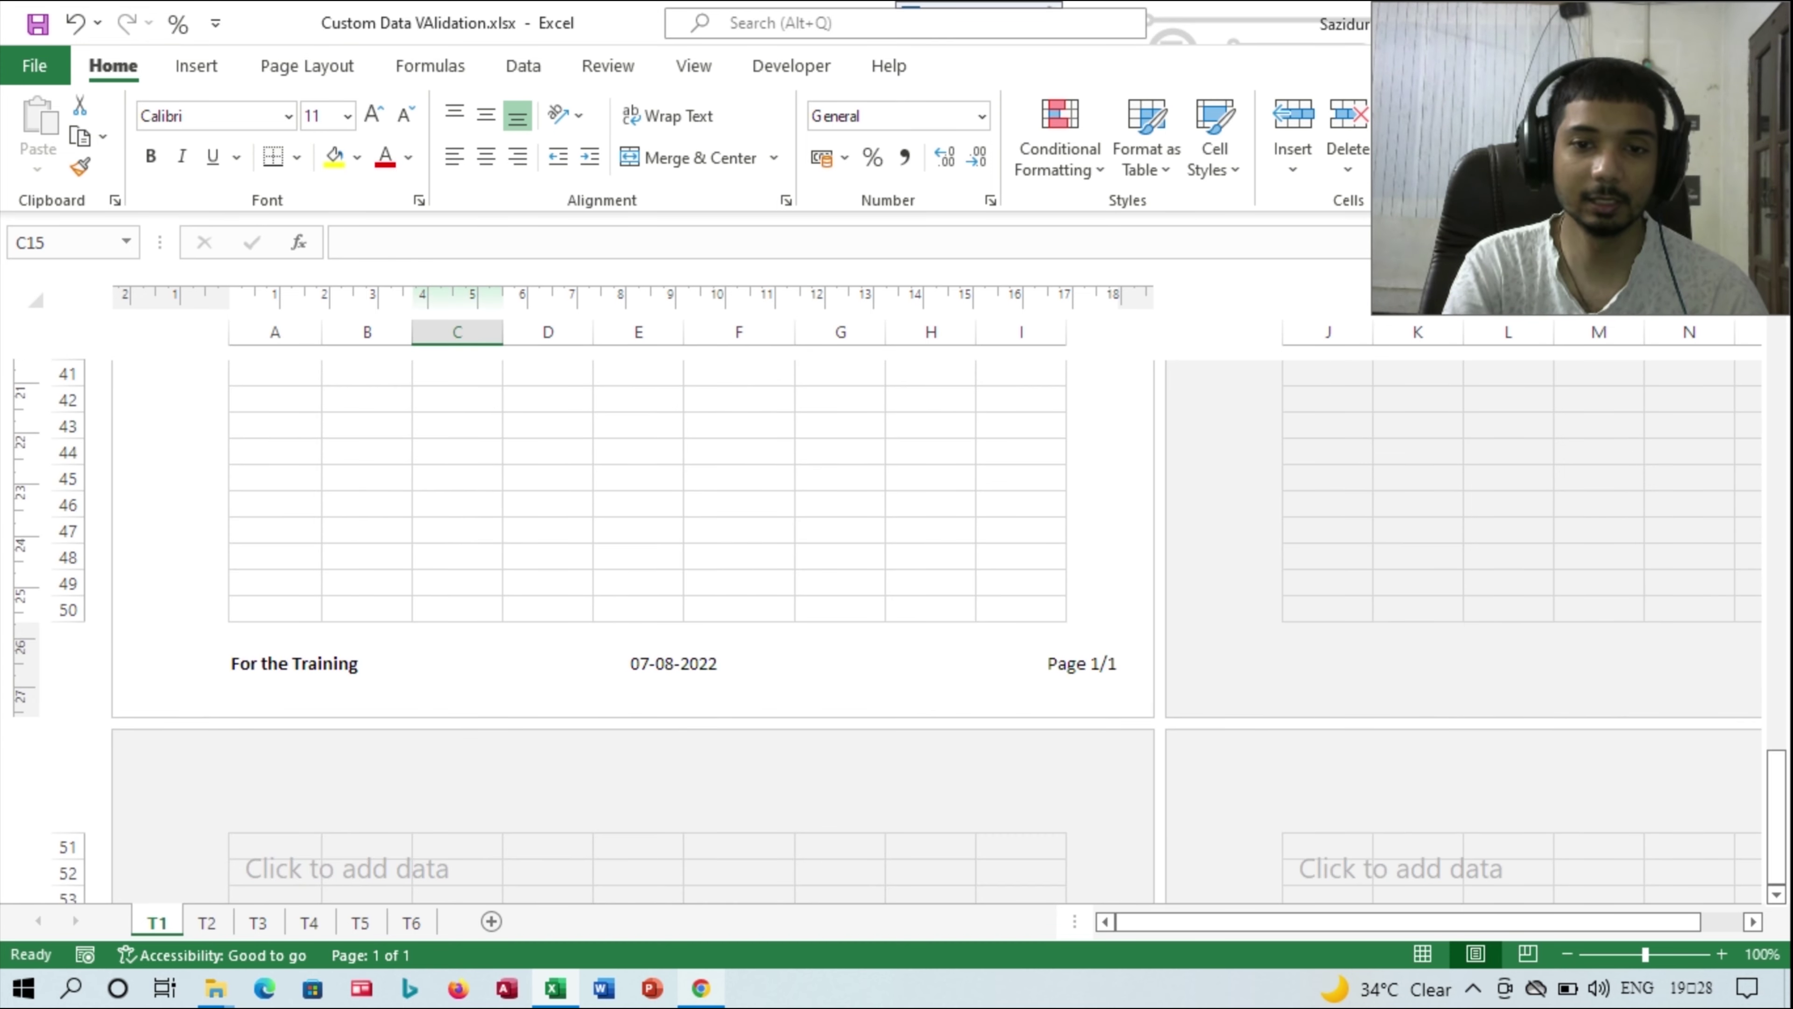
scroll(636, 565, up, 12)
scroll(636, 565, up, 2)
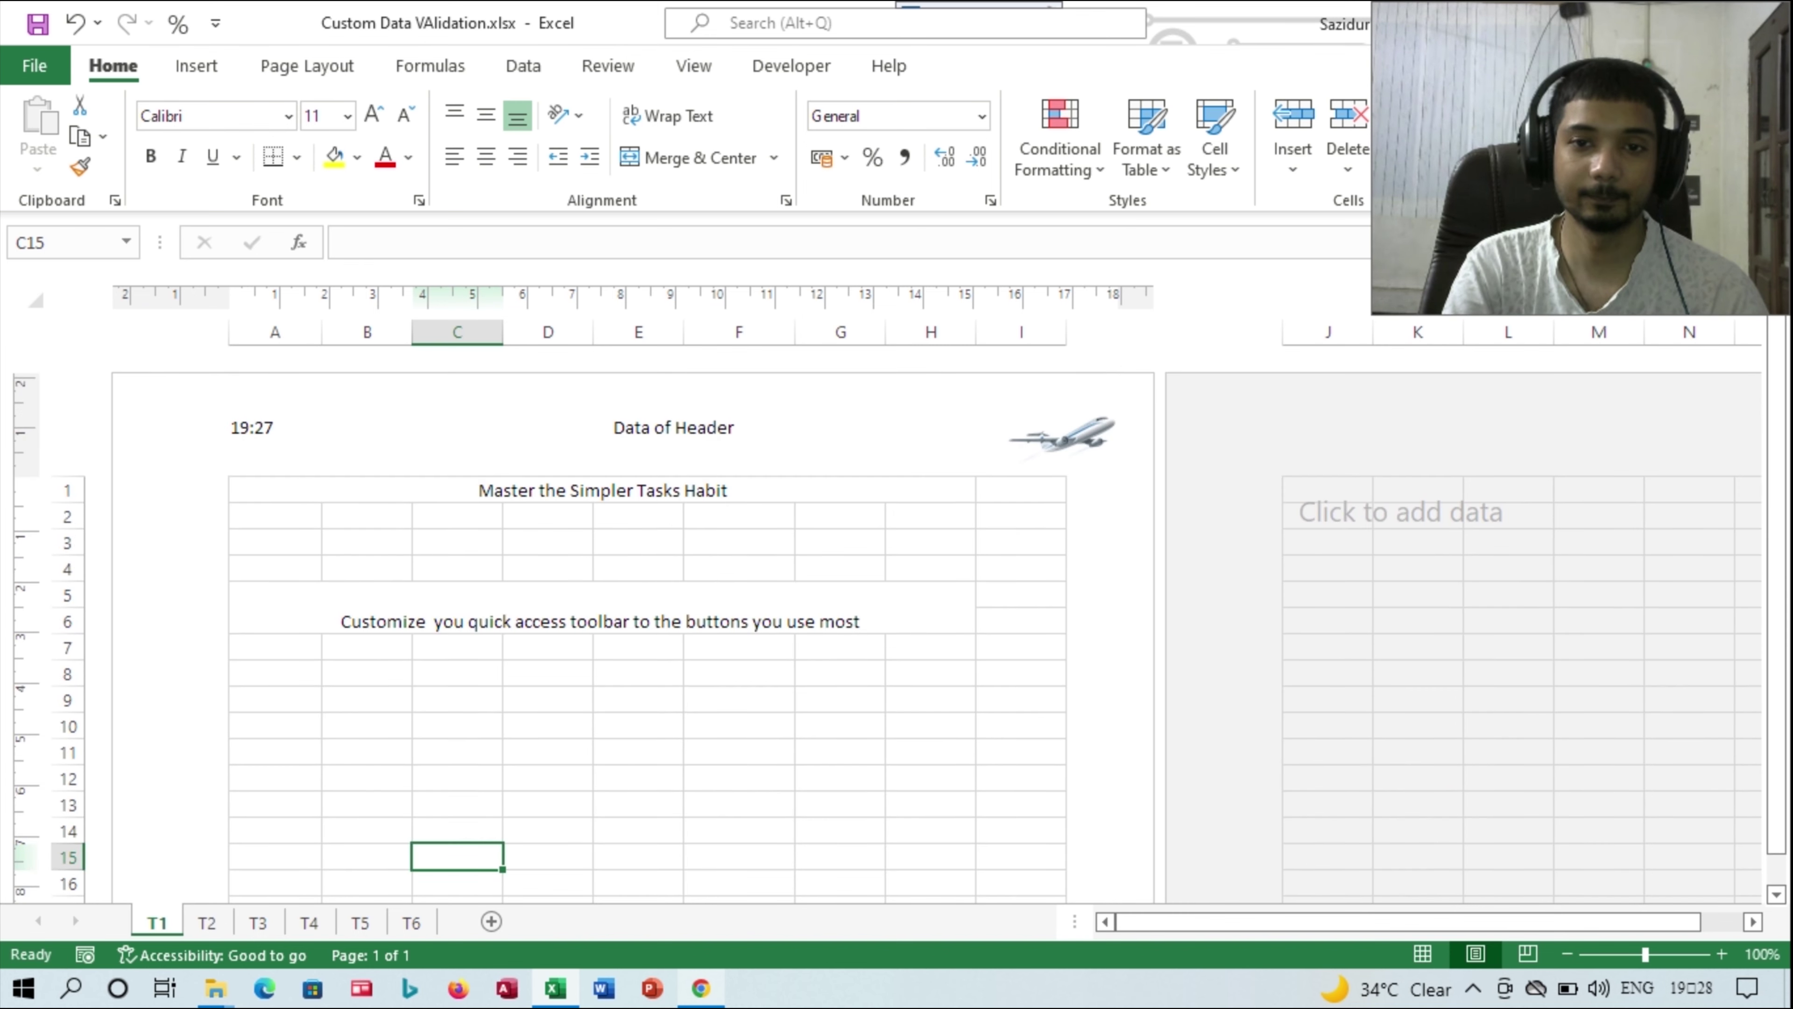
scroll(636, 565, down, 2)
scroll(636, 565, down, 8)
scroll(636, 565, down, 12)
scroll(636, 565, down, 3)
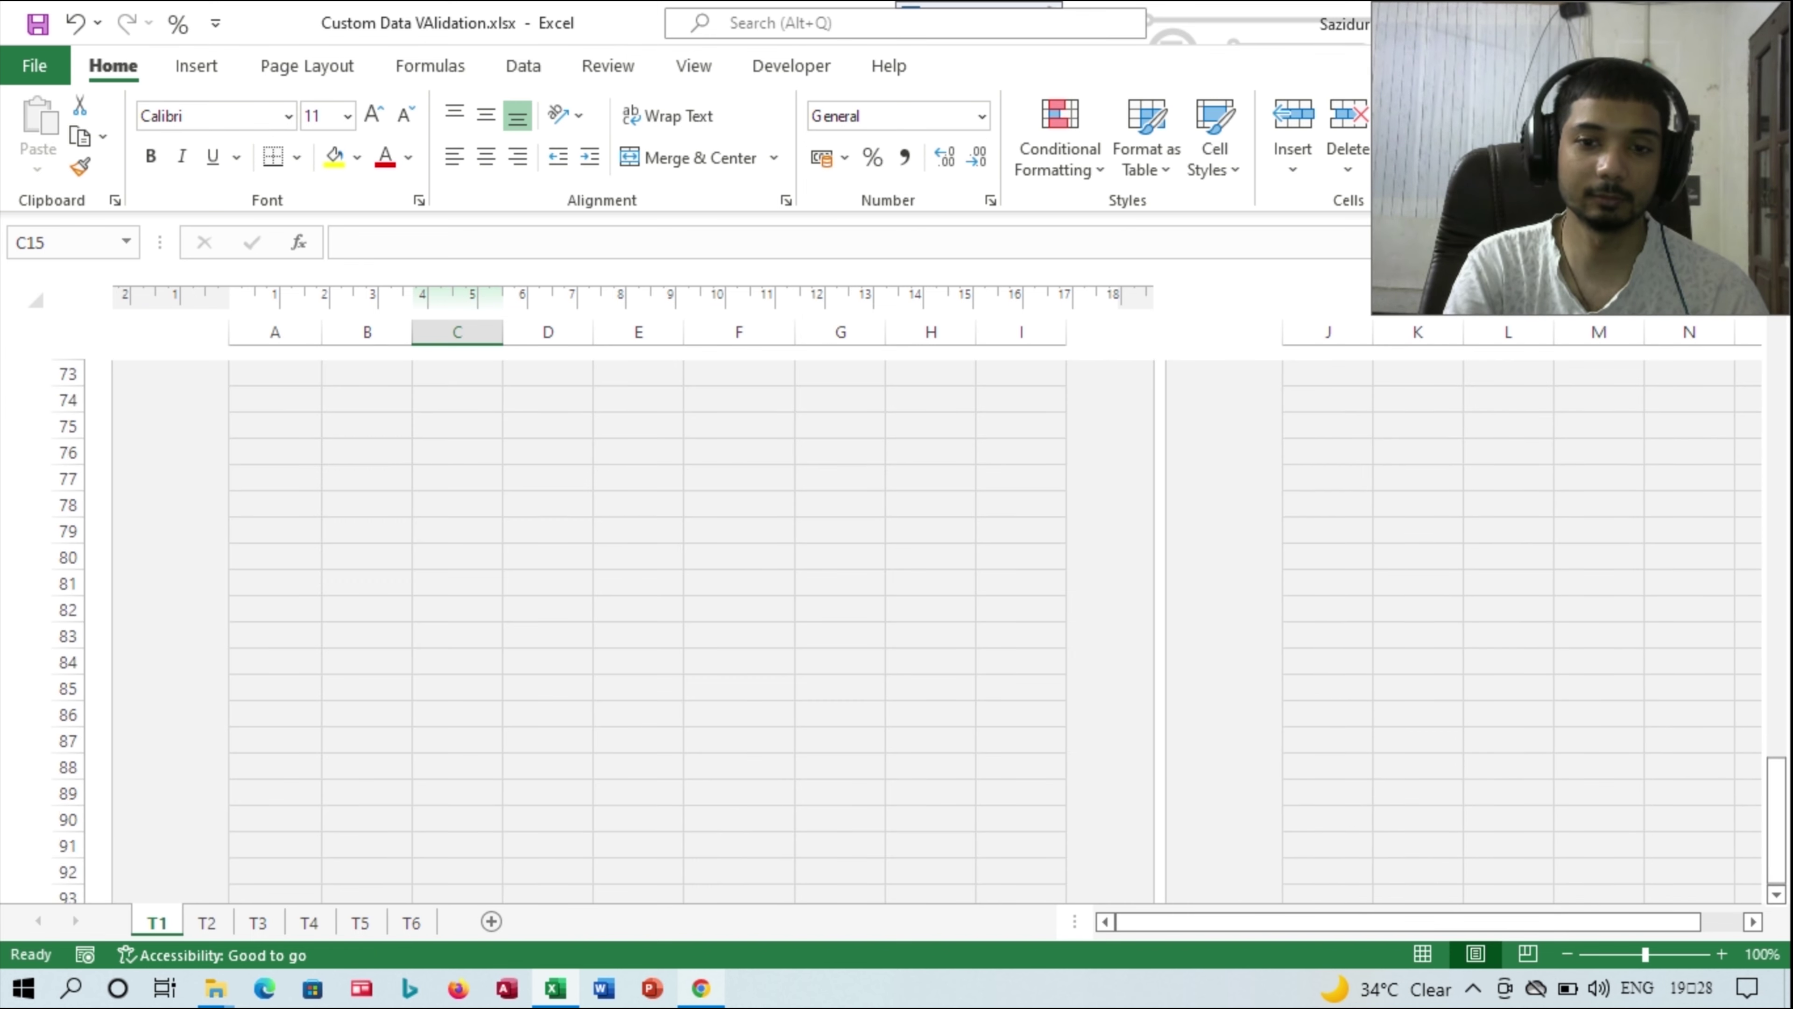
scroll(636, 565, down, 3)
click(457, 713)
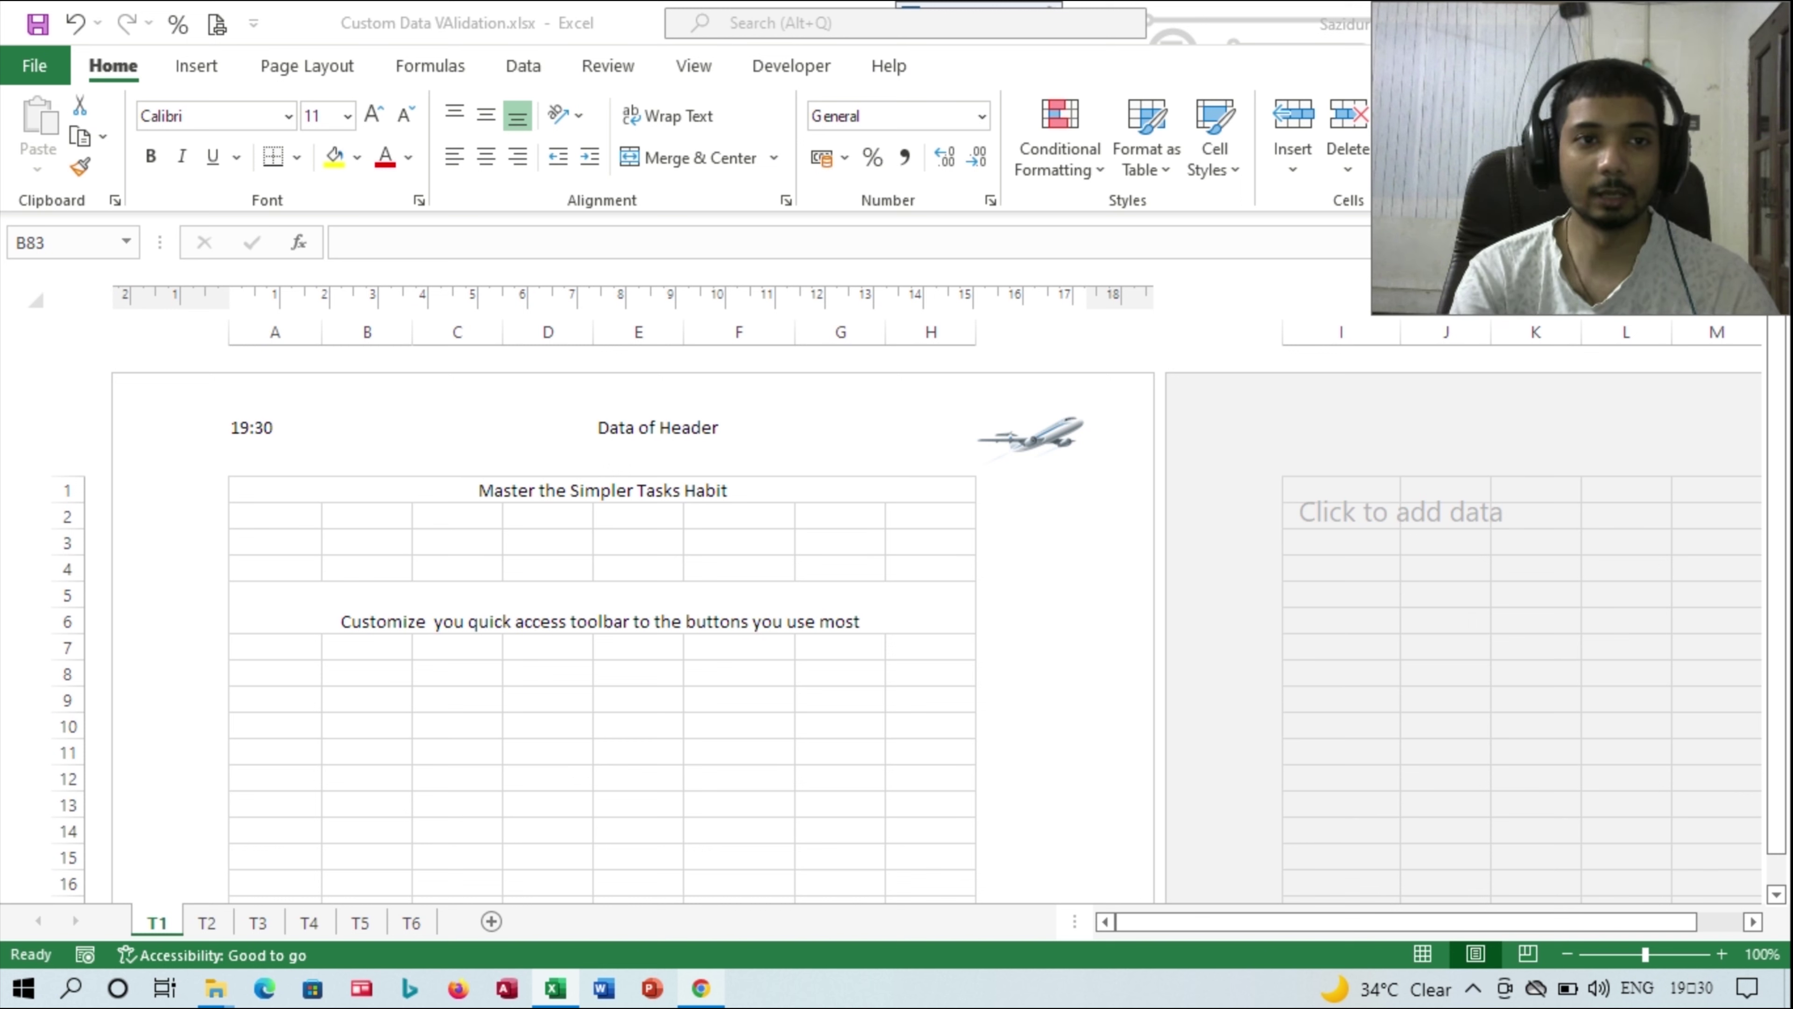
click(216, 24)
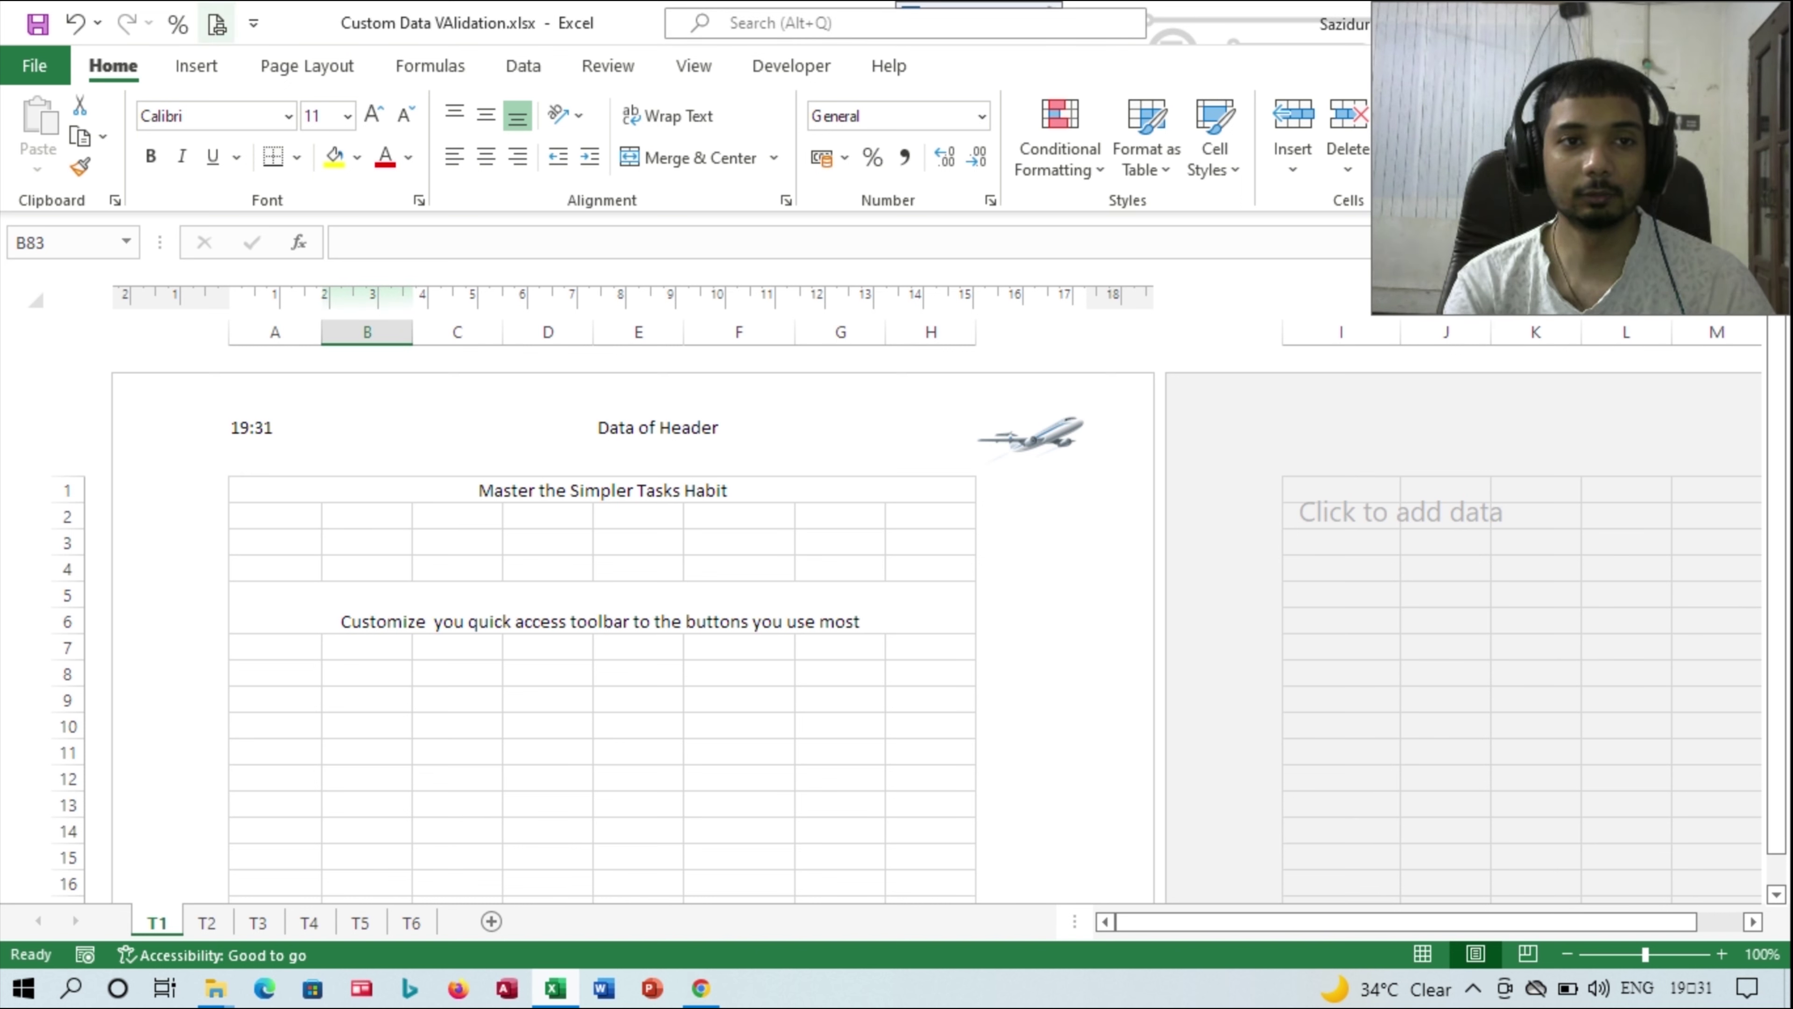
click(217, 23)
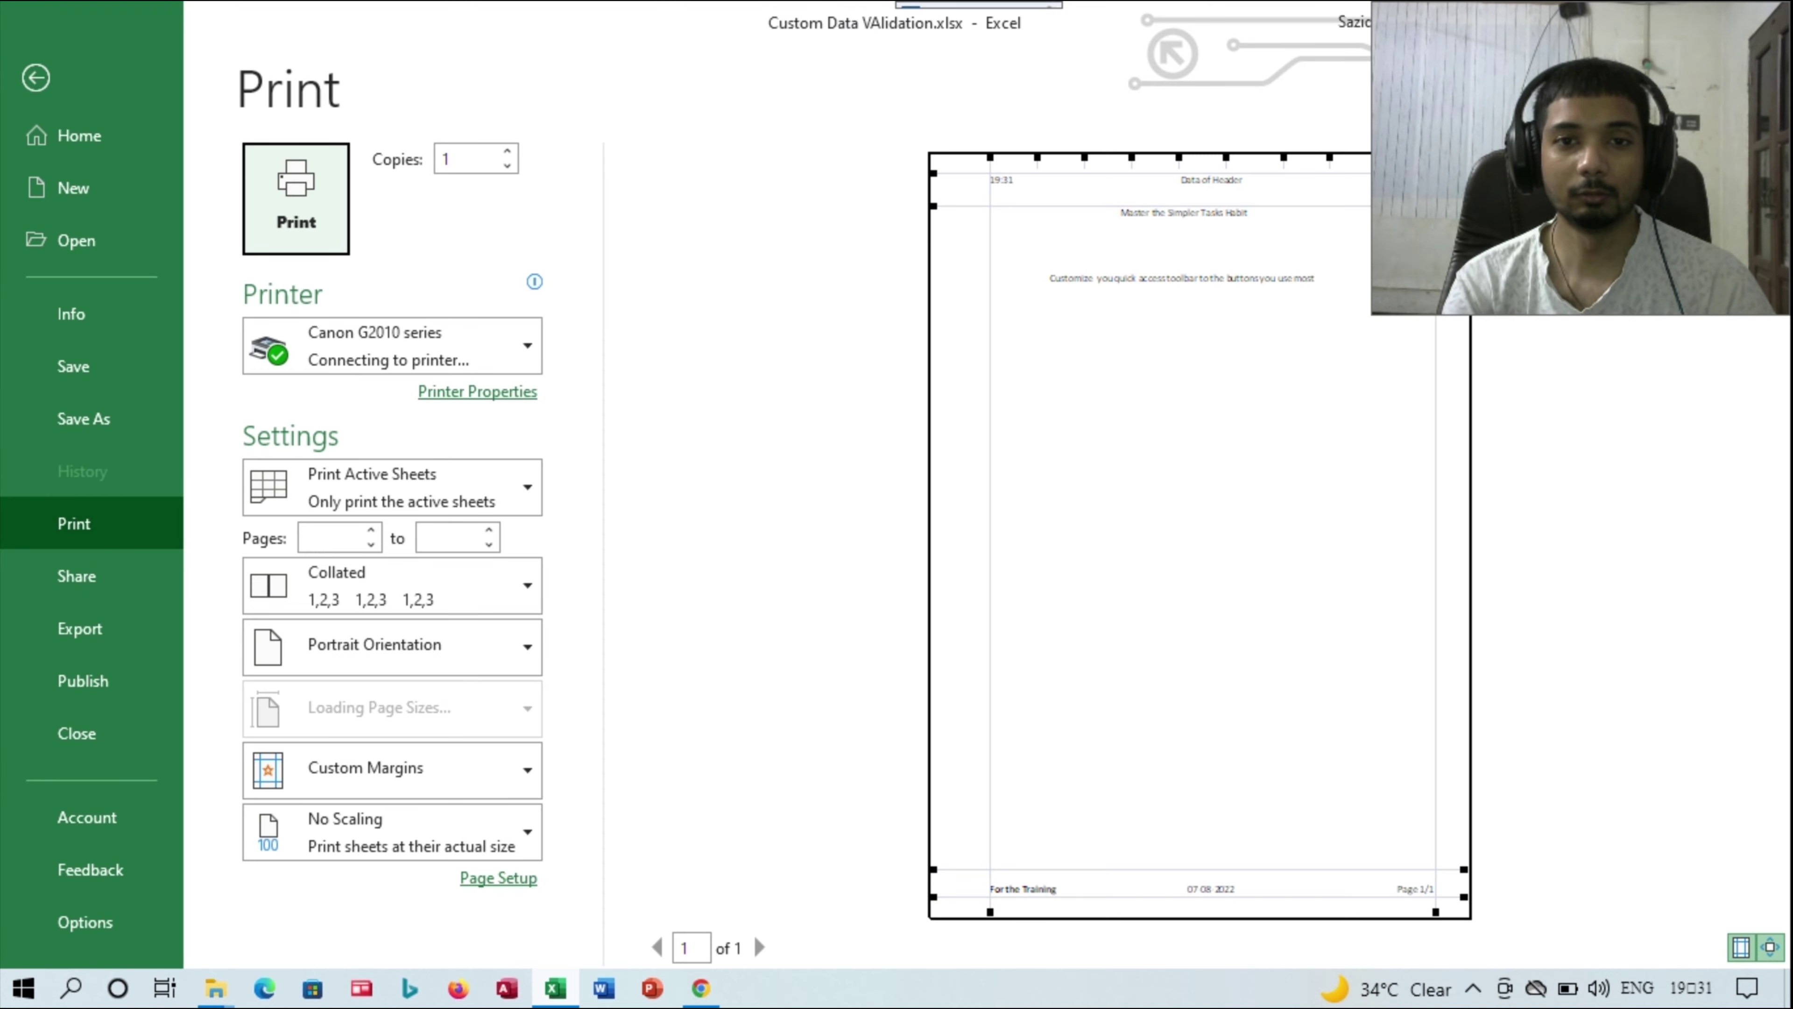
- Restore the window and inspect the header, airplane picture and footer at actual size in print preview
mouse_move(706, 21)
mouse_down()
mouse_move(707, 168)
mouse_move(732, 113)
mouse_up()
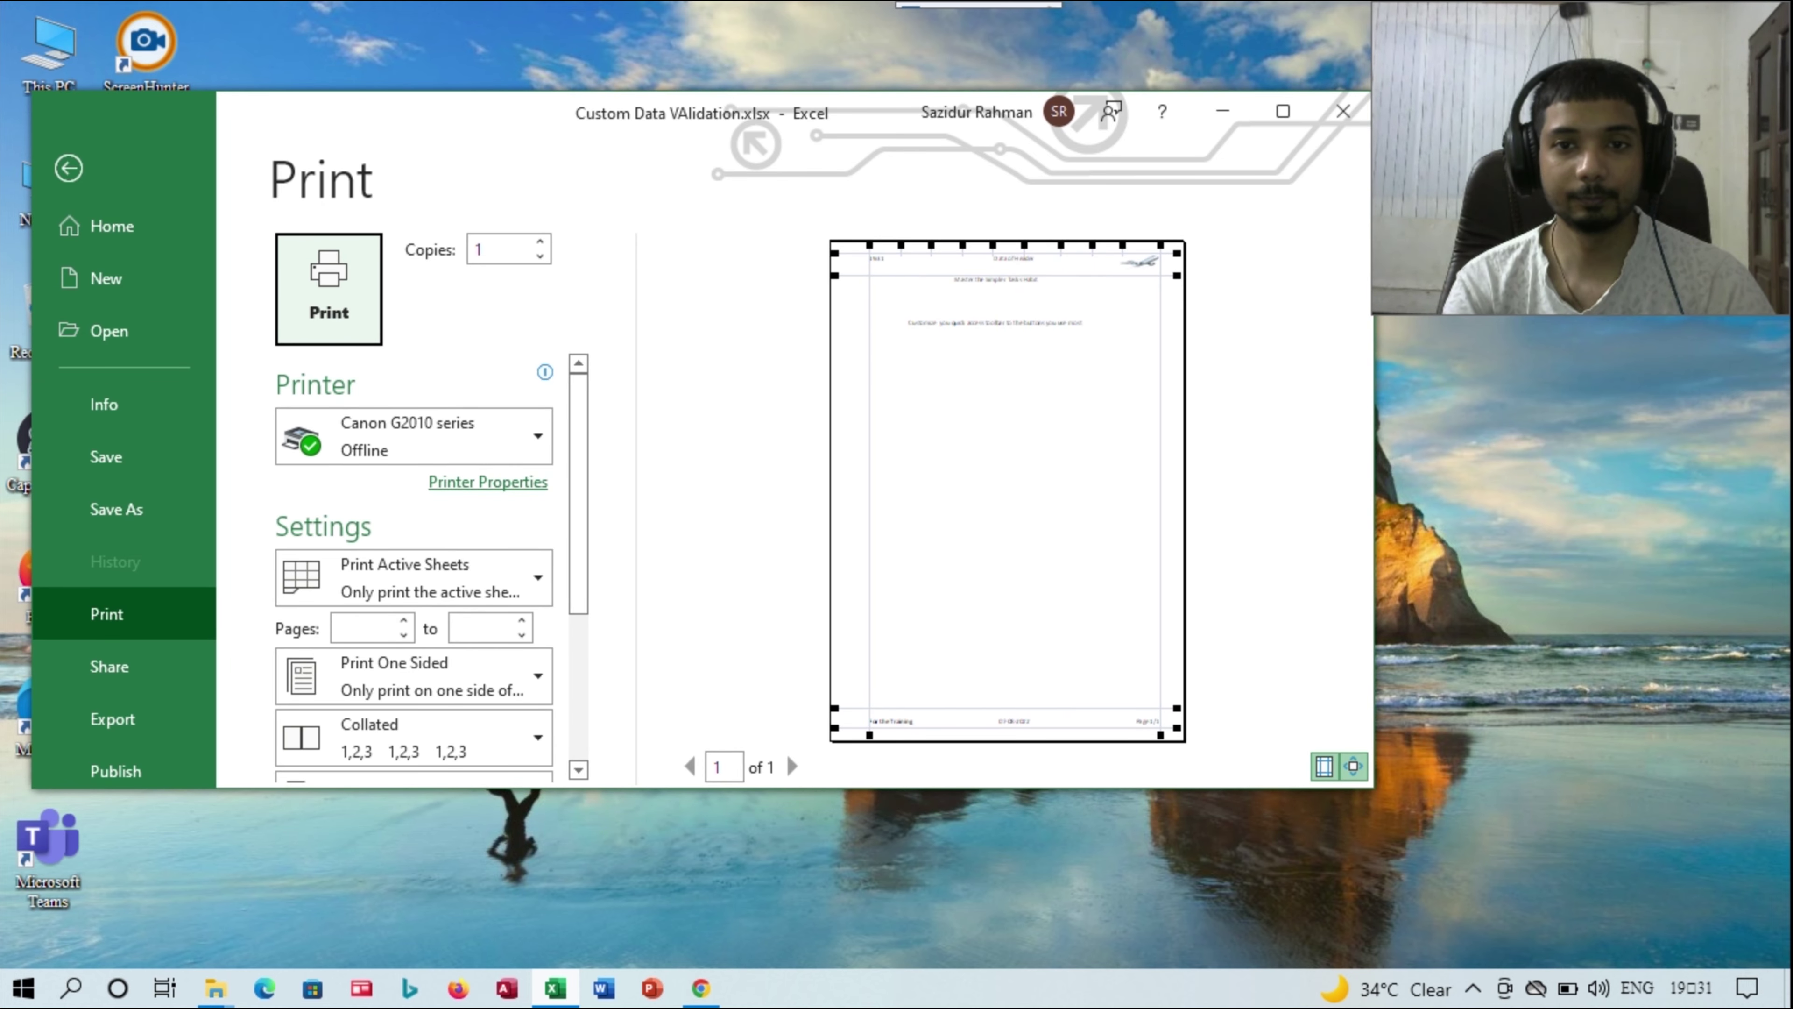
click(1353, 766)
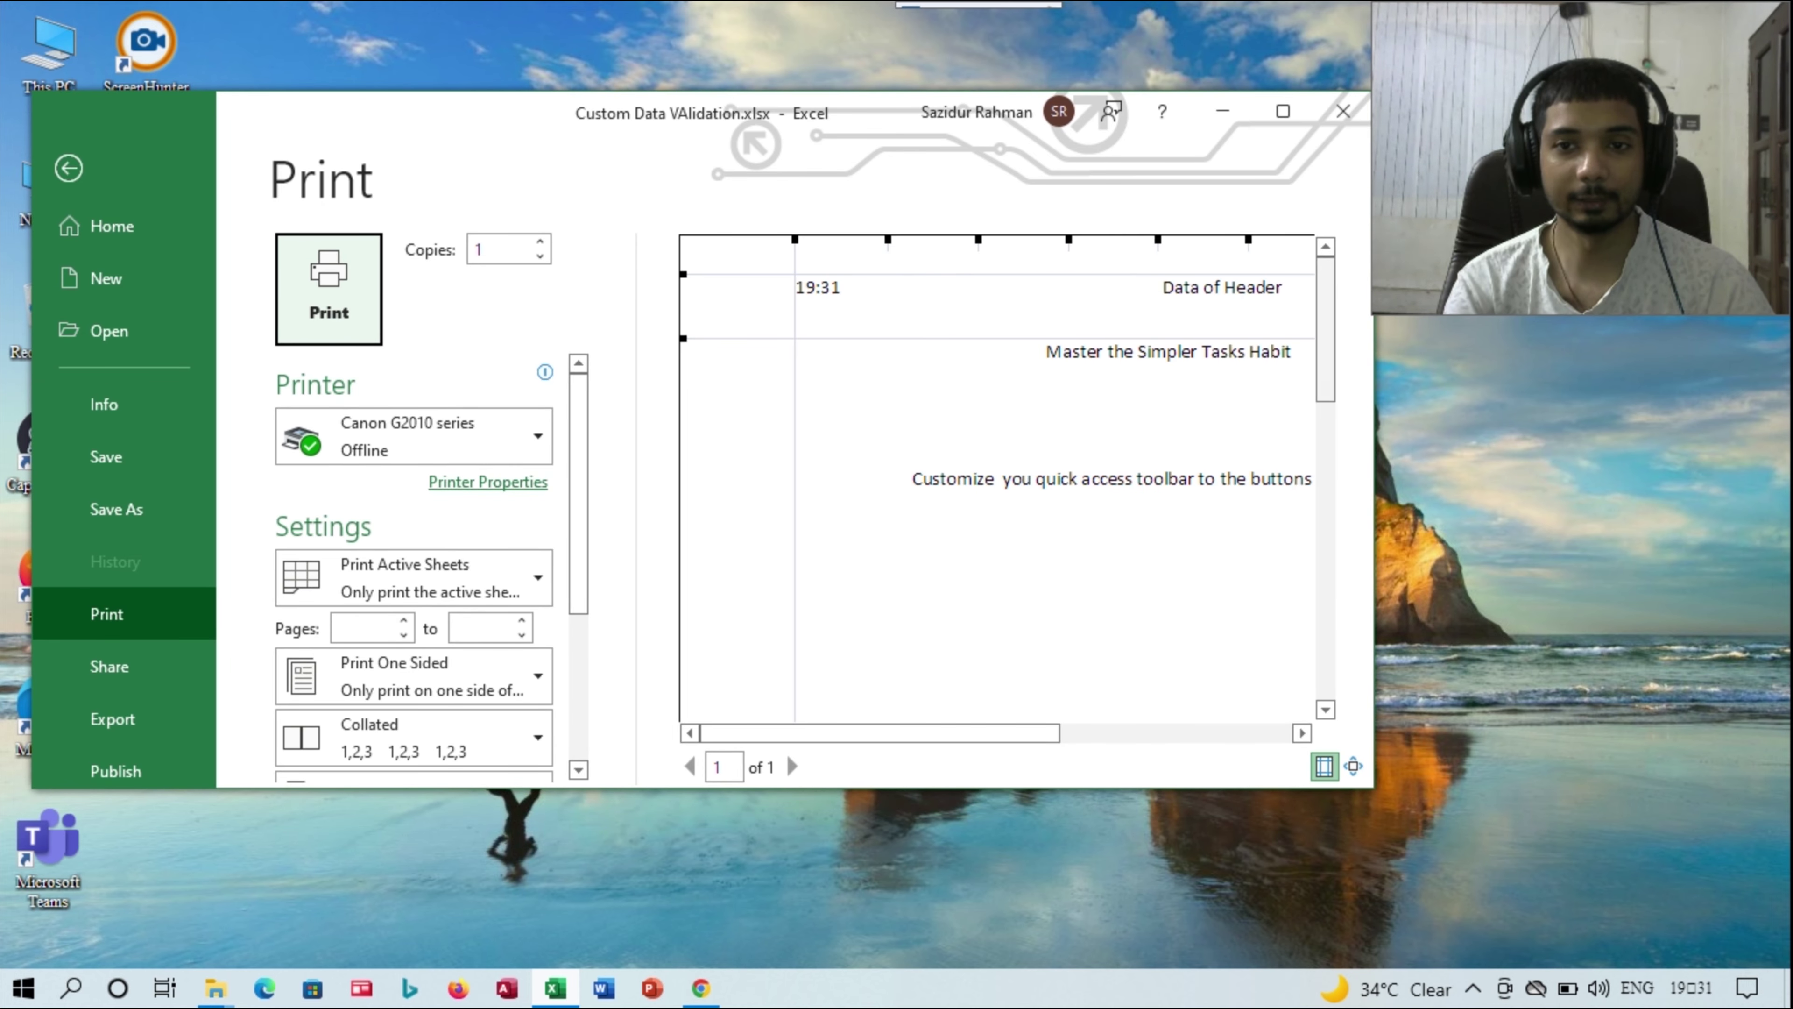
scroll(995, 481, down, 2)
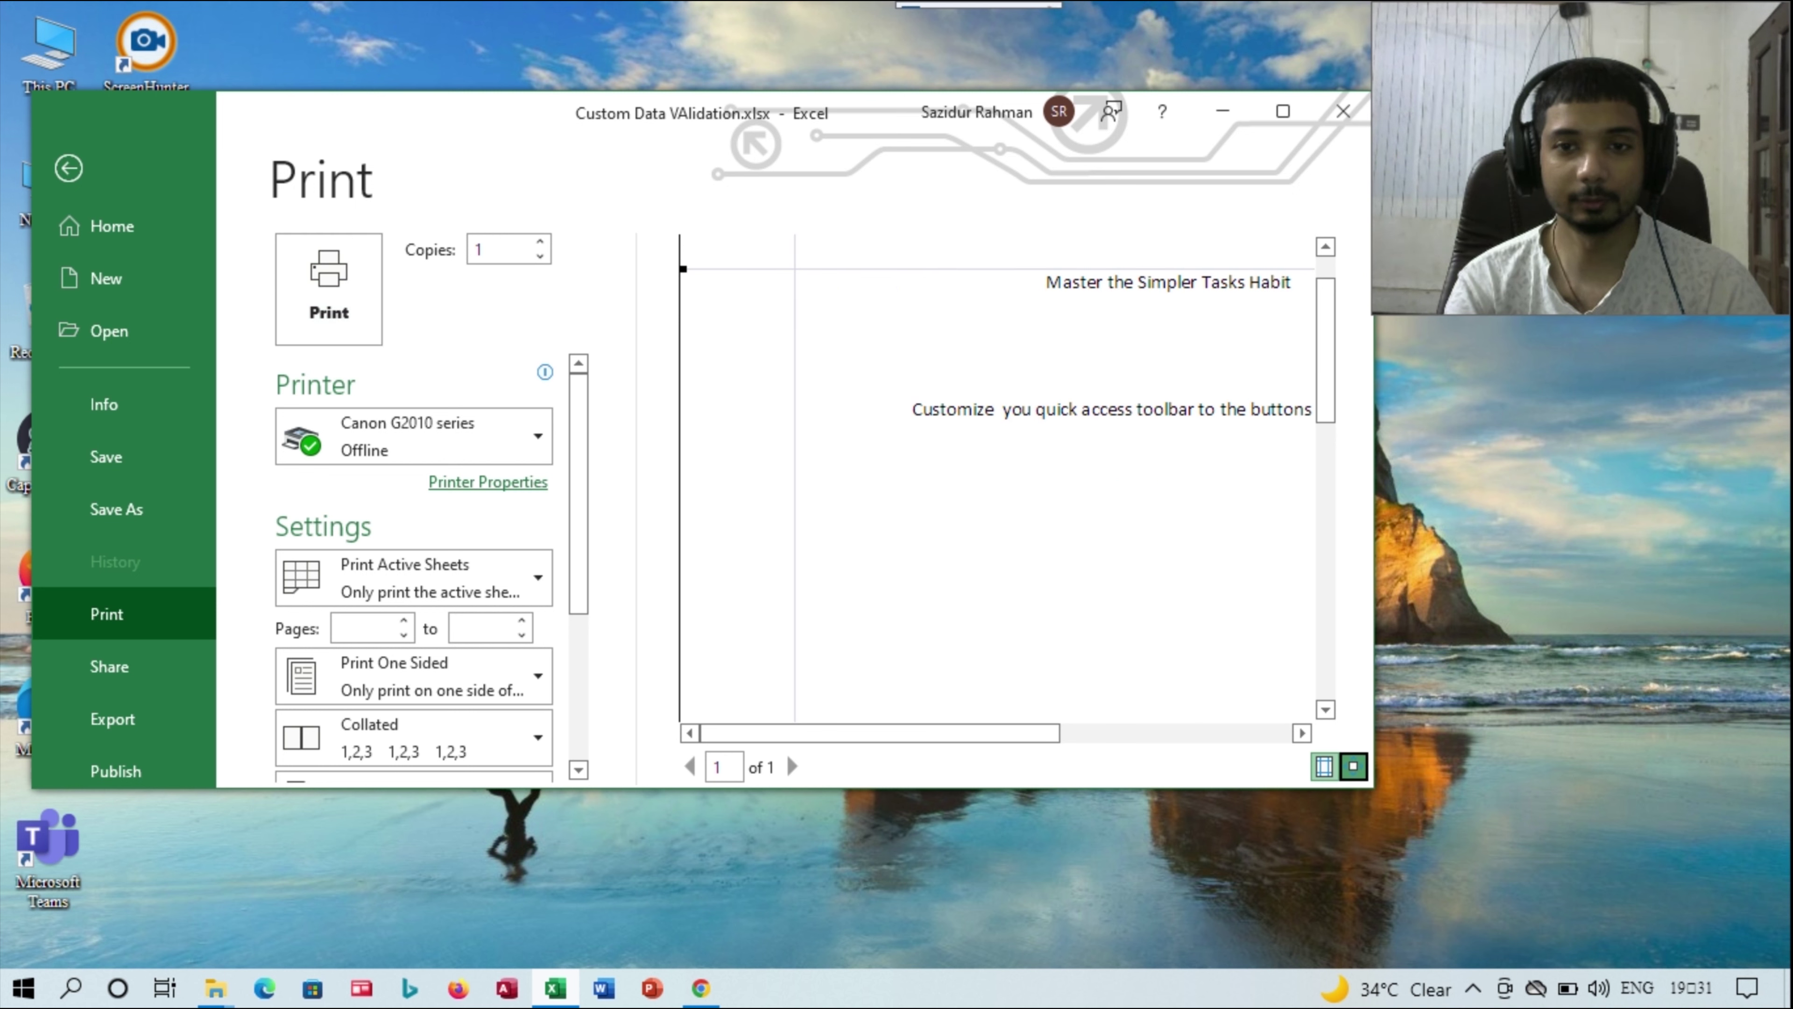
click(1353, 766)
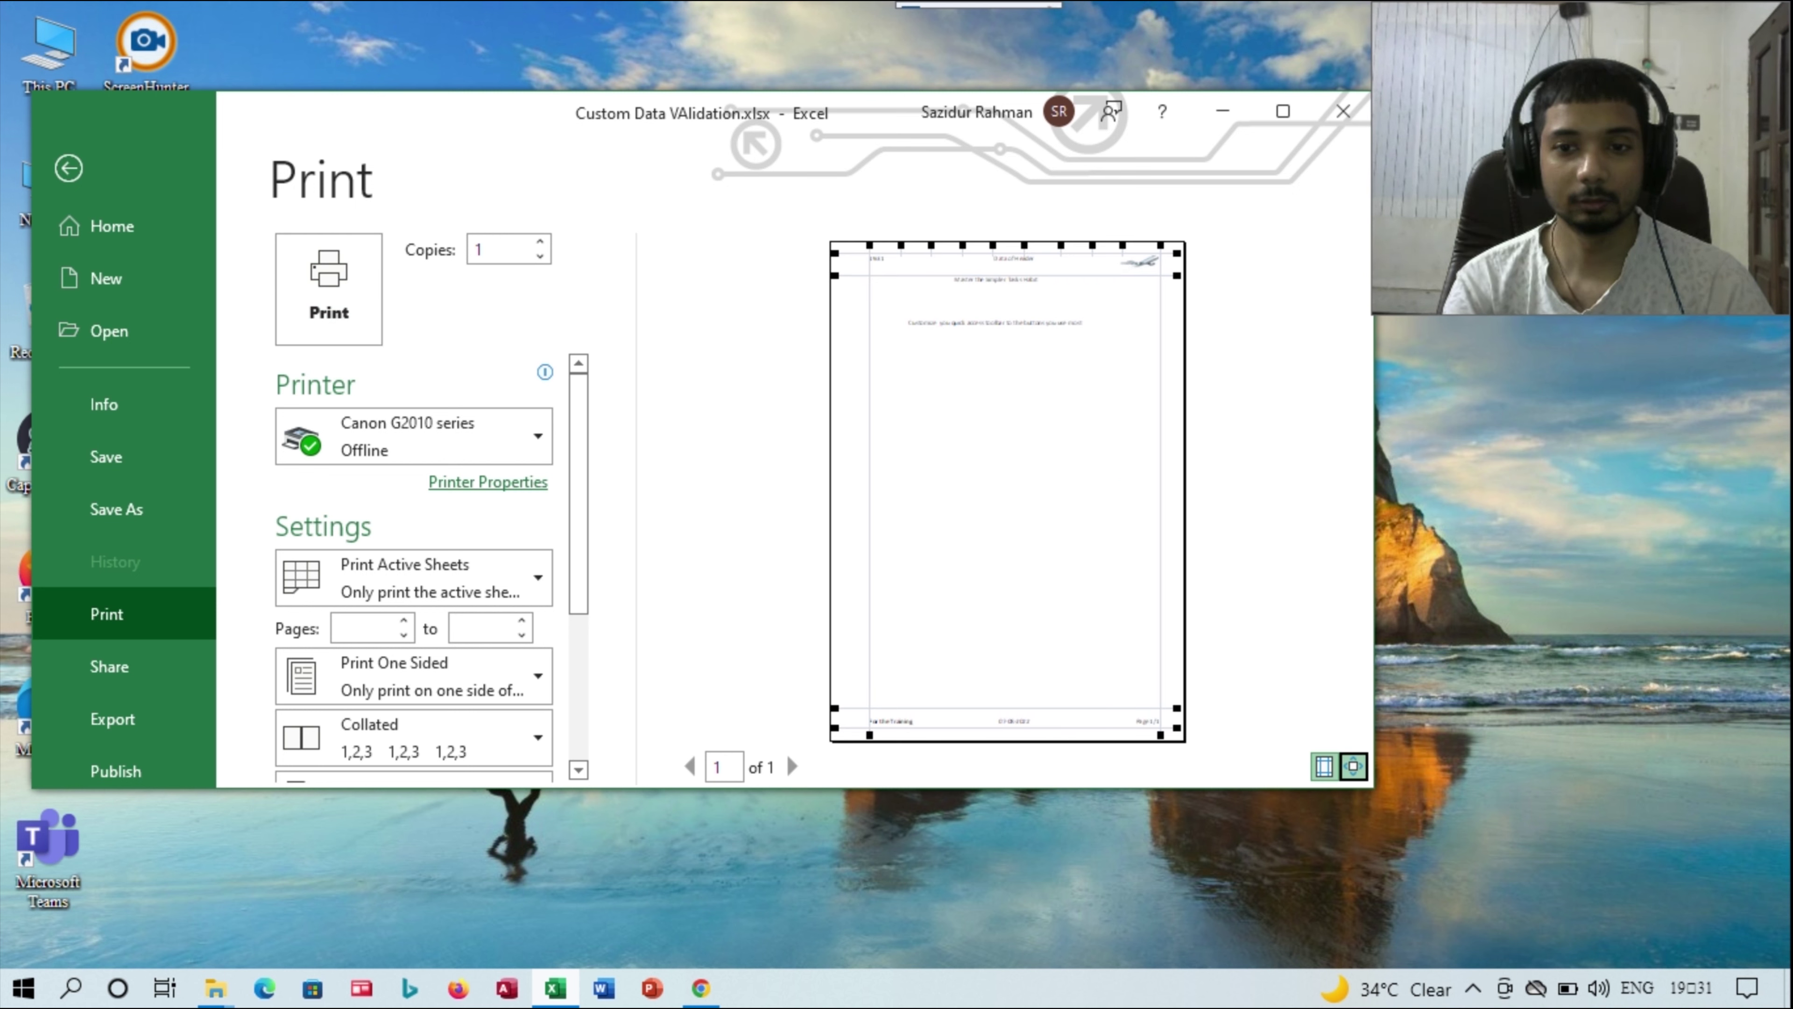
click(1353, 766)
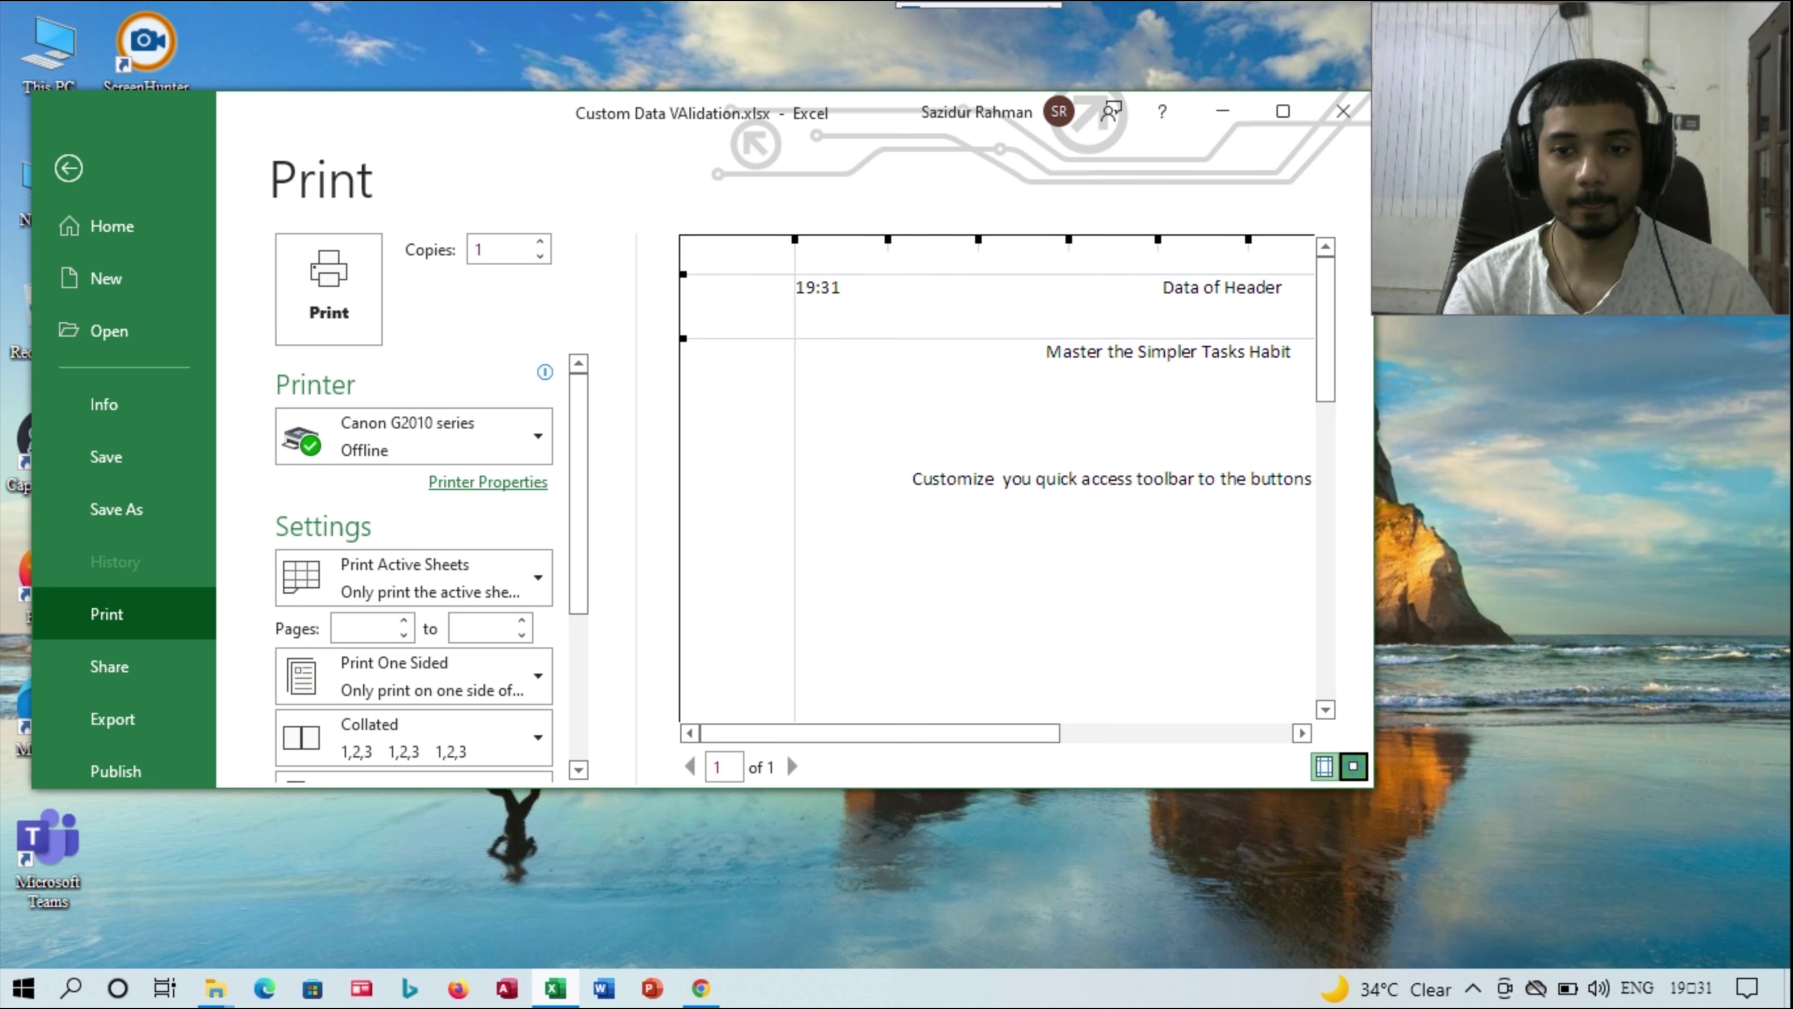
click(1353, 766)
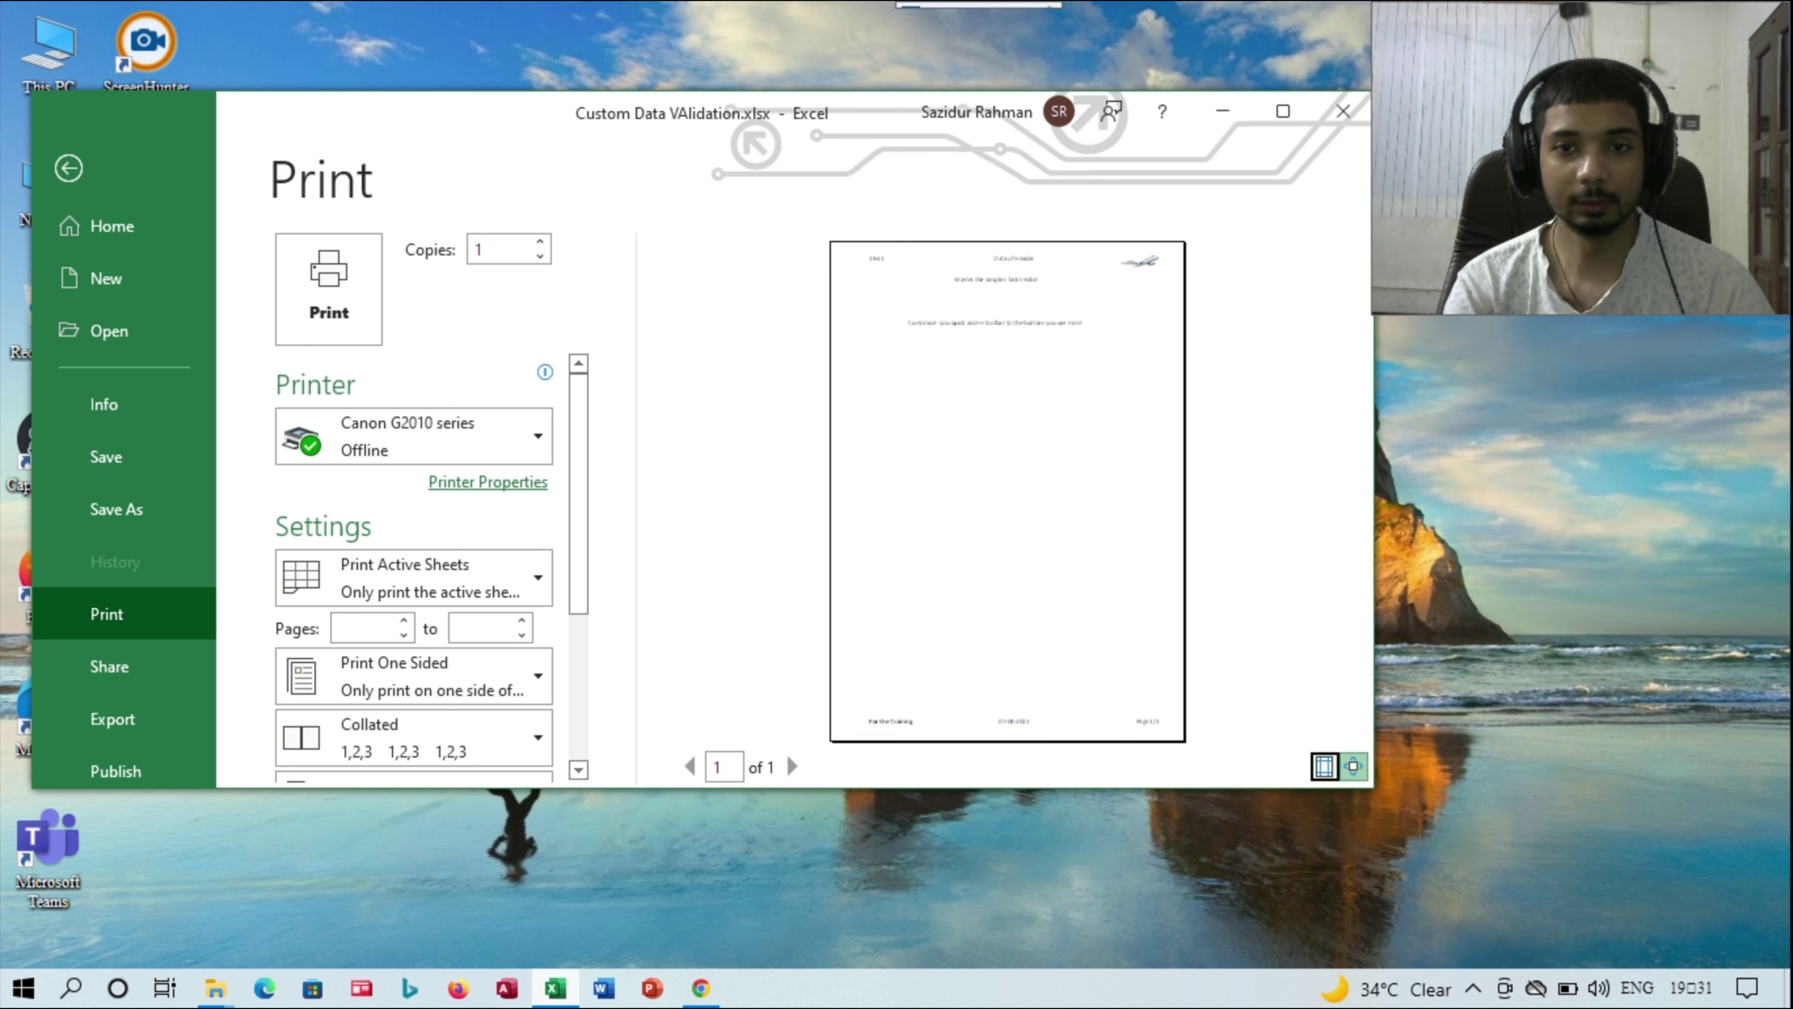
click(1353, 766)
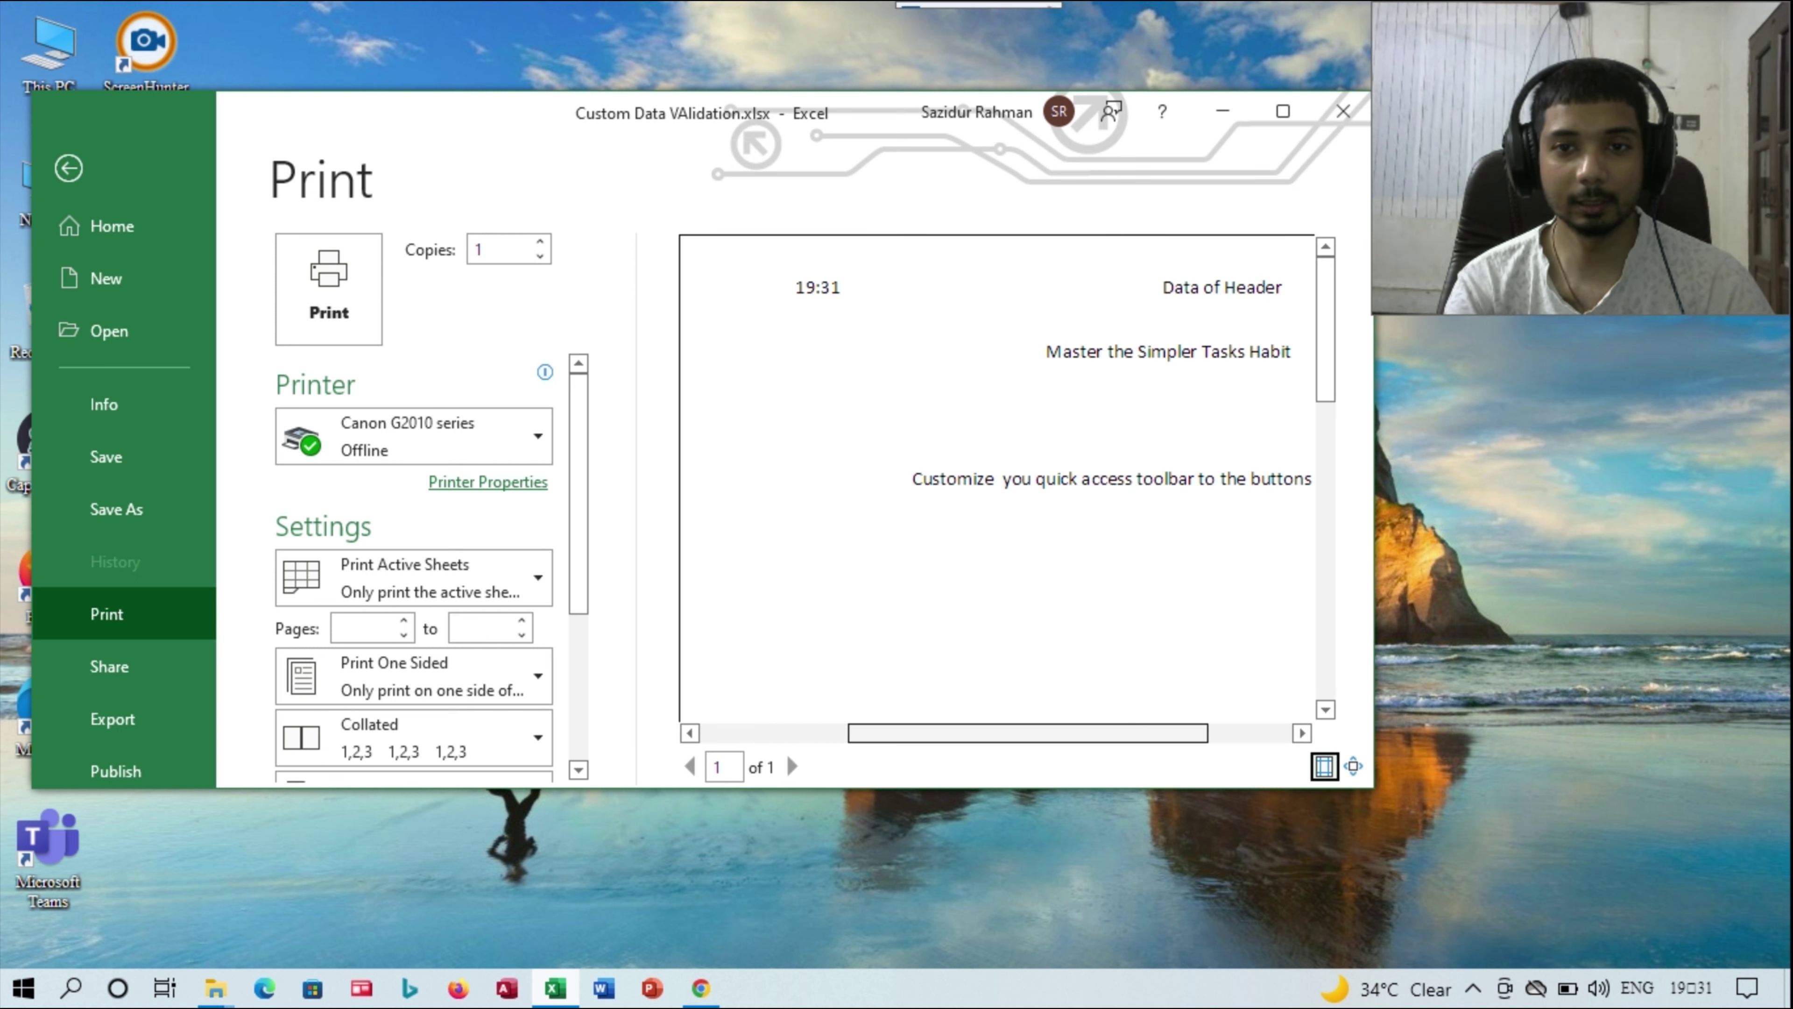
drag(1028, 733, 1112, 733)
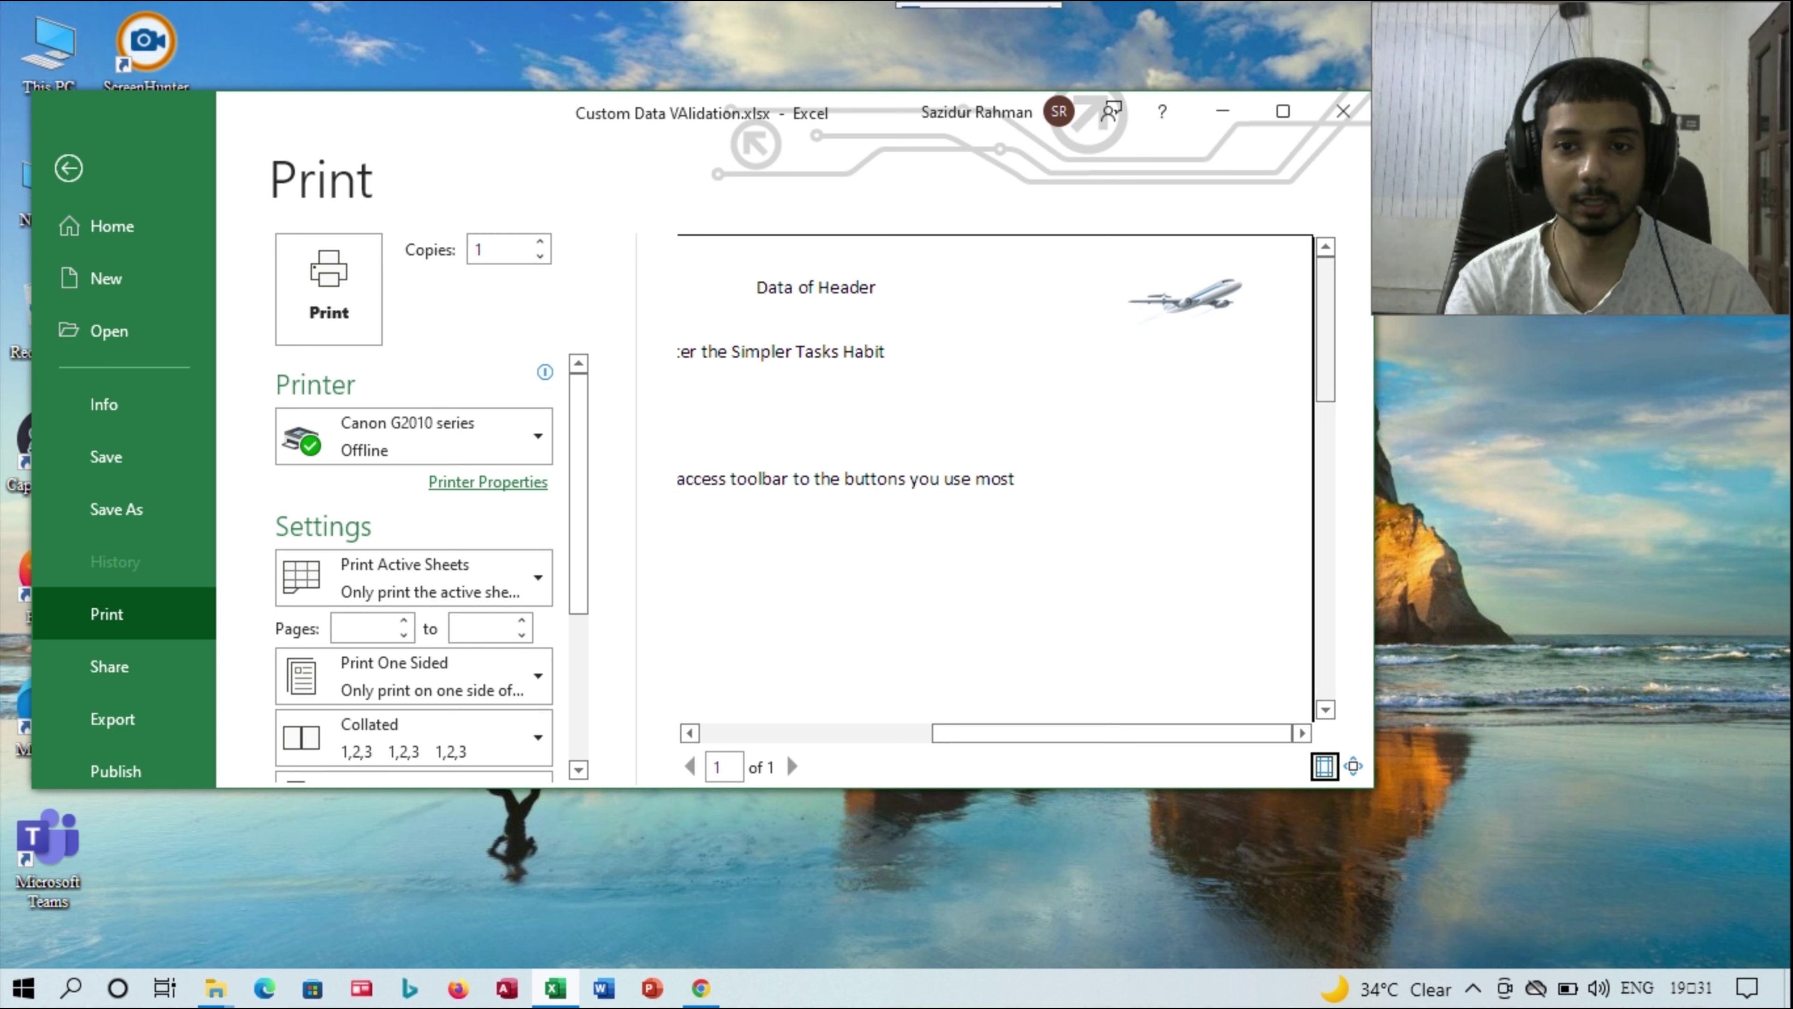
drag(1326, 329, 1325, 628)
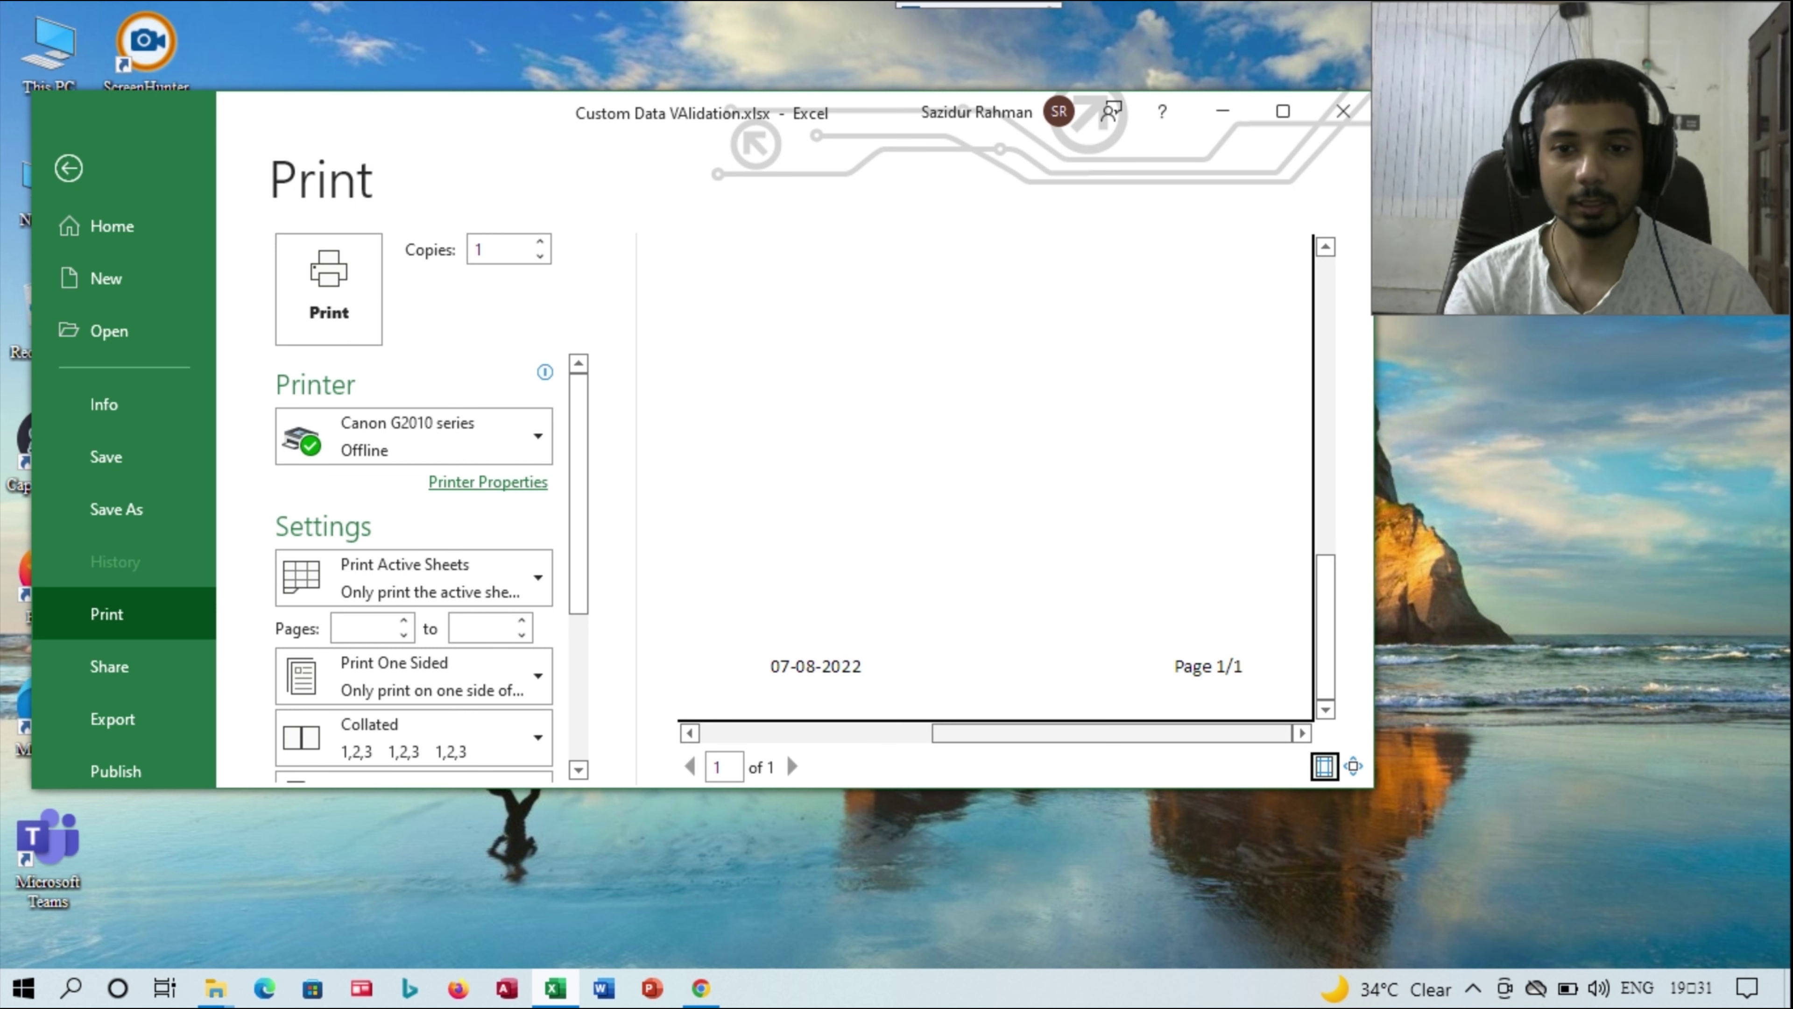
drag(1113, 733, 880, 733)
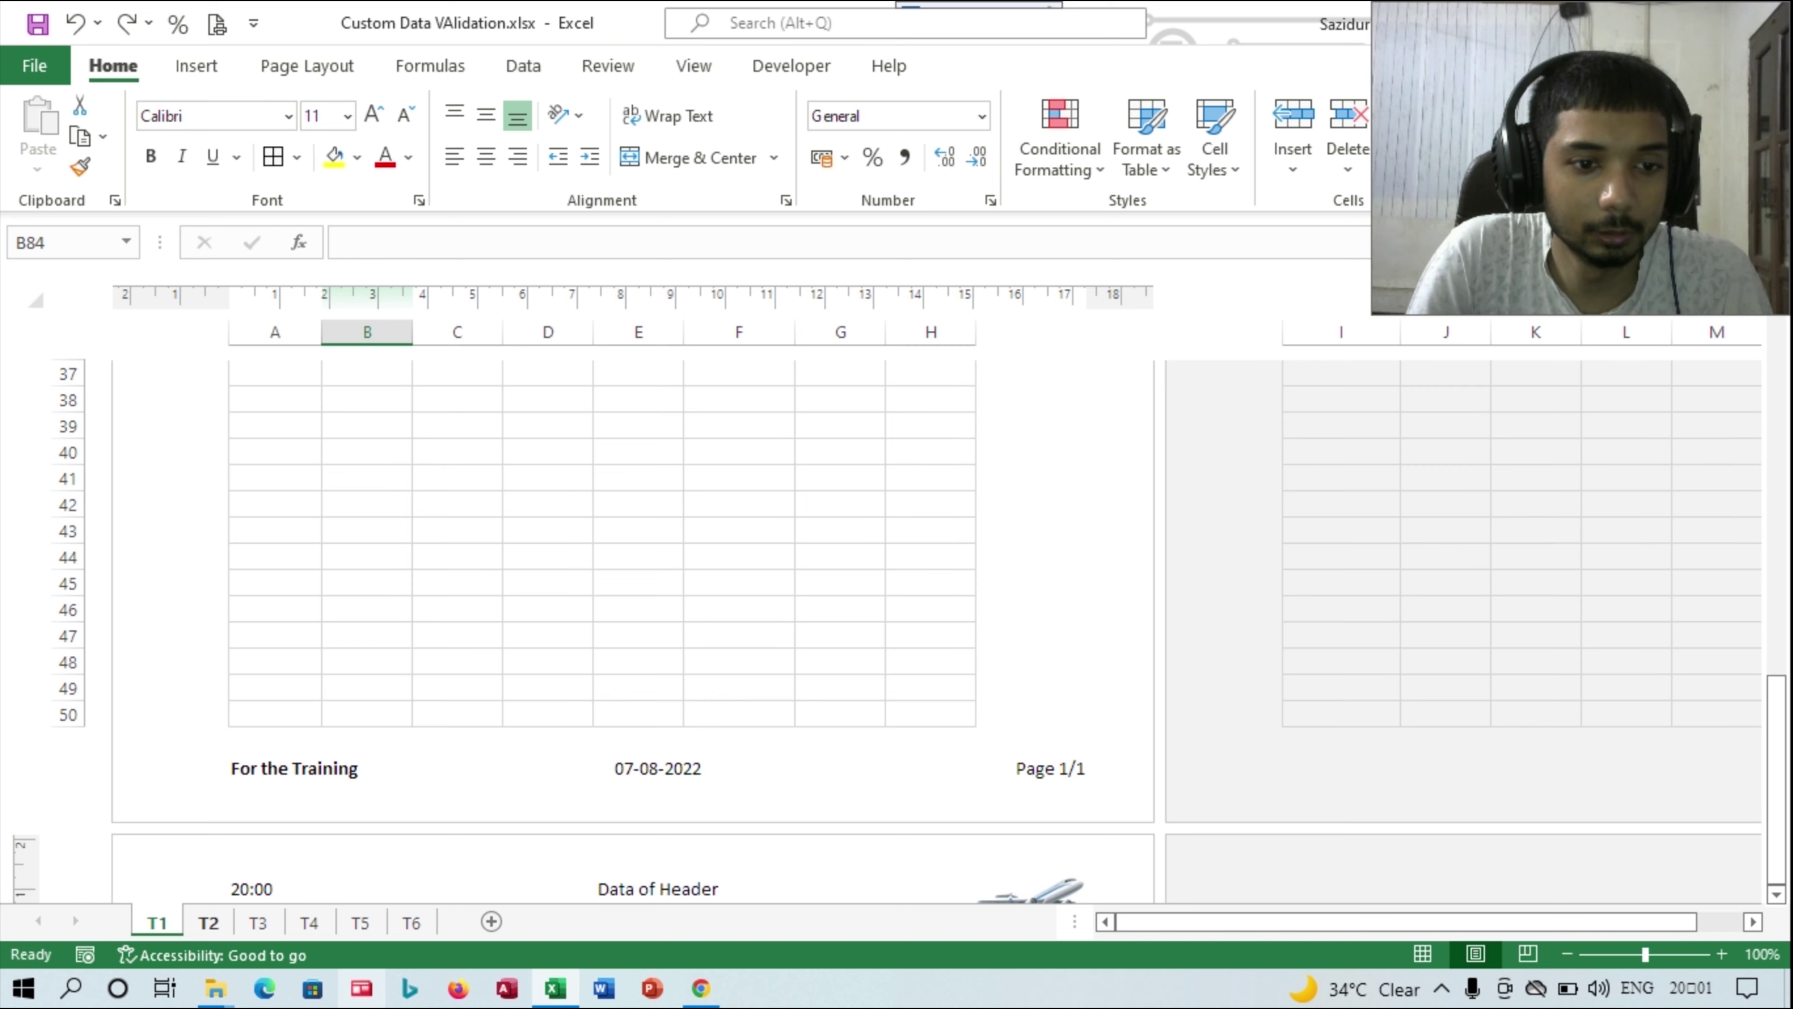
- Visit sheets T2, T3 and T4, selecting the table B4:D16 on T2 and T4
click(207, 922)
click(338, 521)
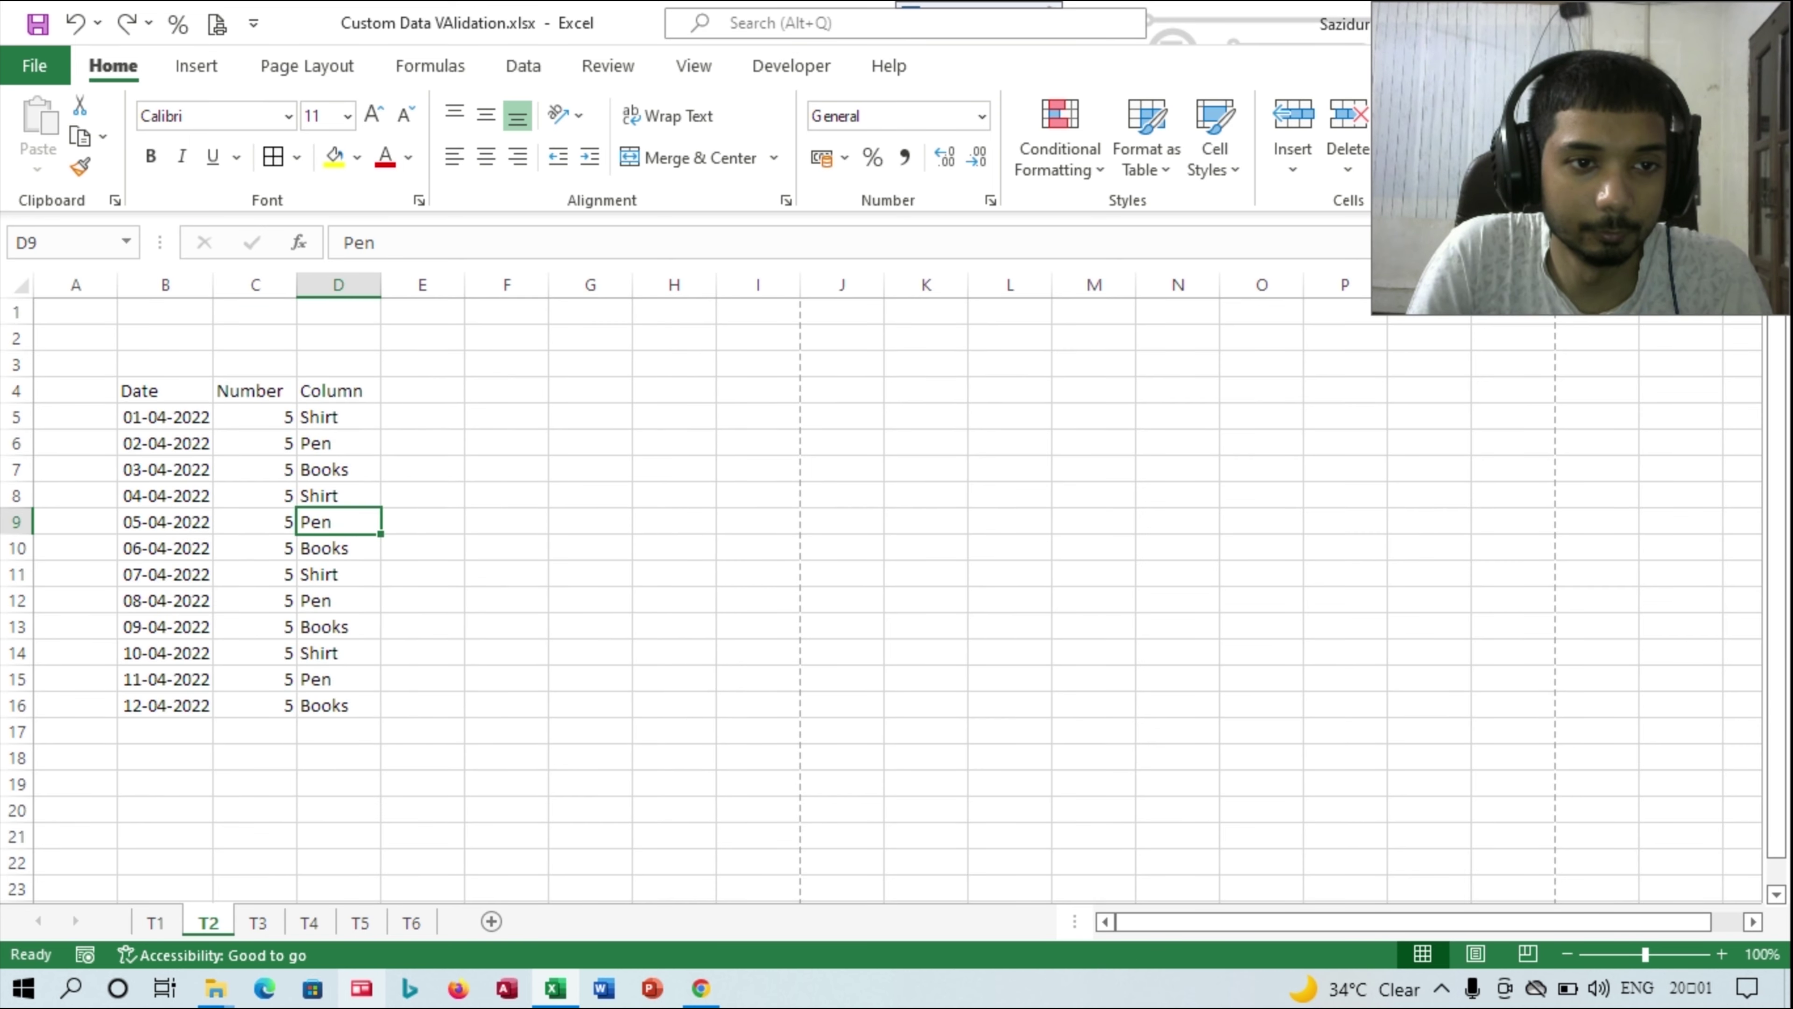
drag(142, 391, 333, 705)
key(ctrl+c)
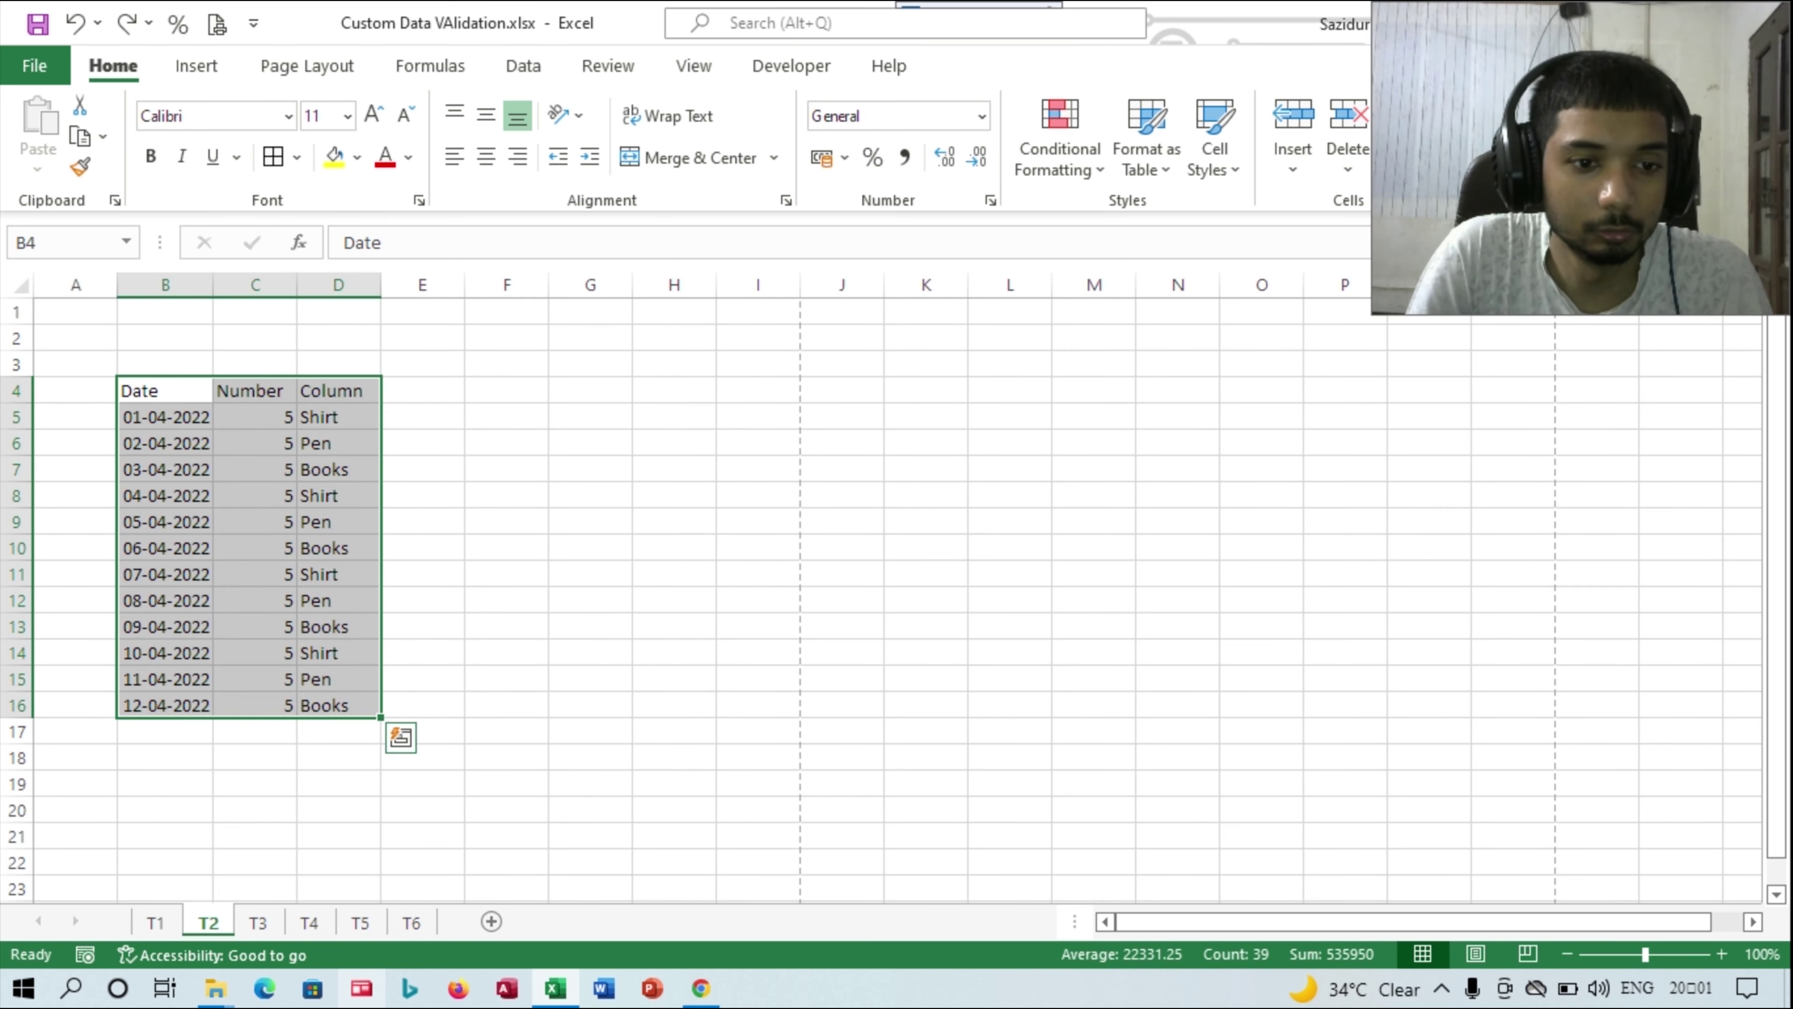
click(258, 922)
click(310, 922)
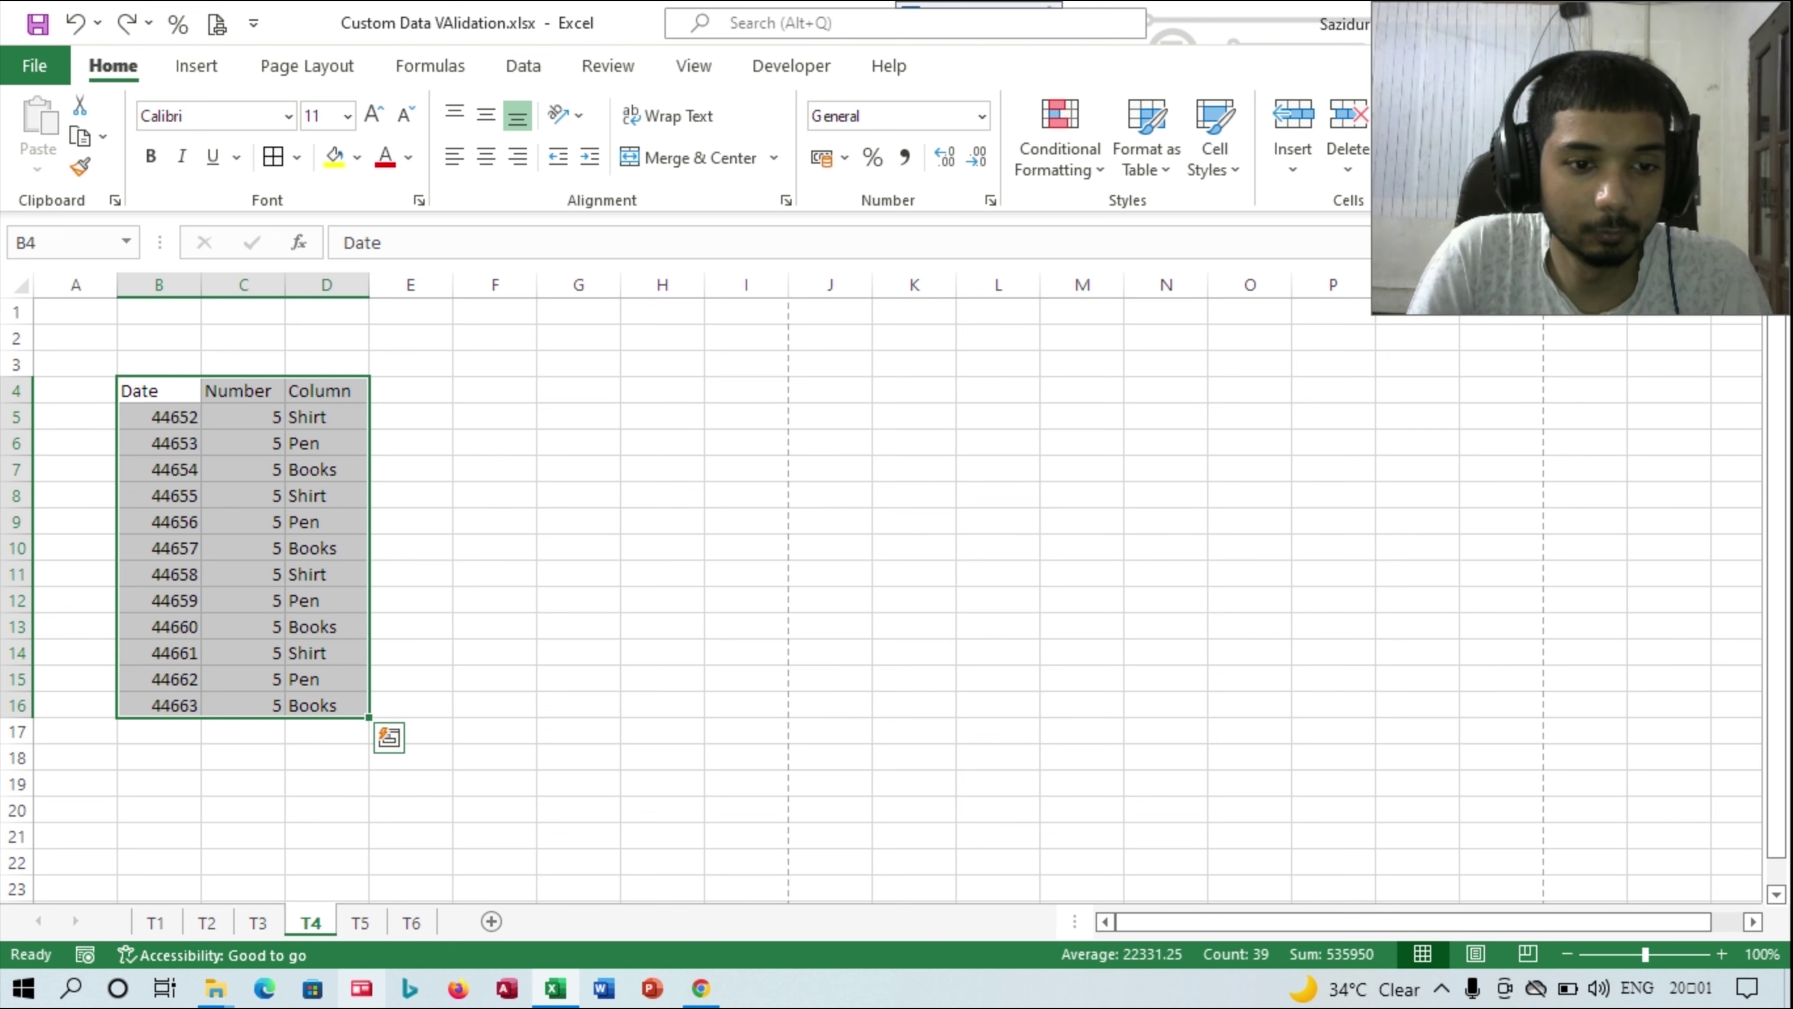
click(158, 391)
drag(158, 391, 326, 705)
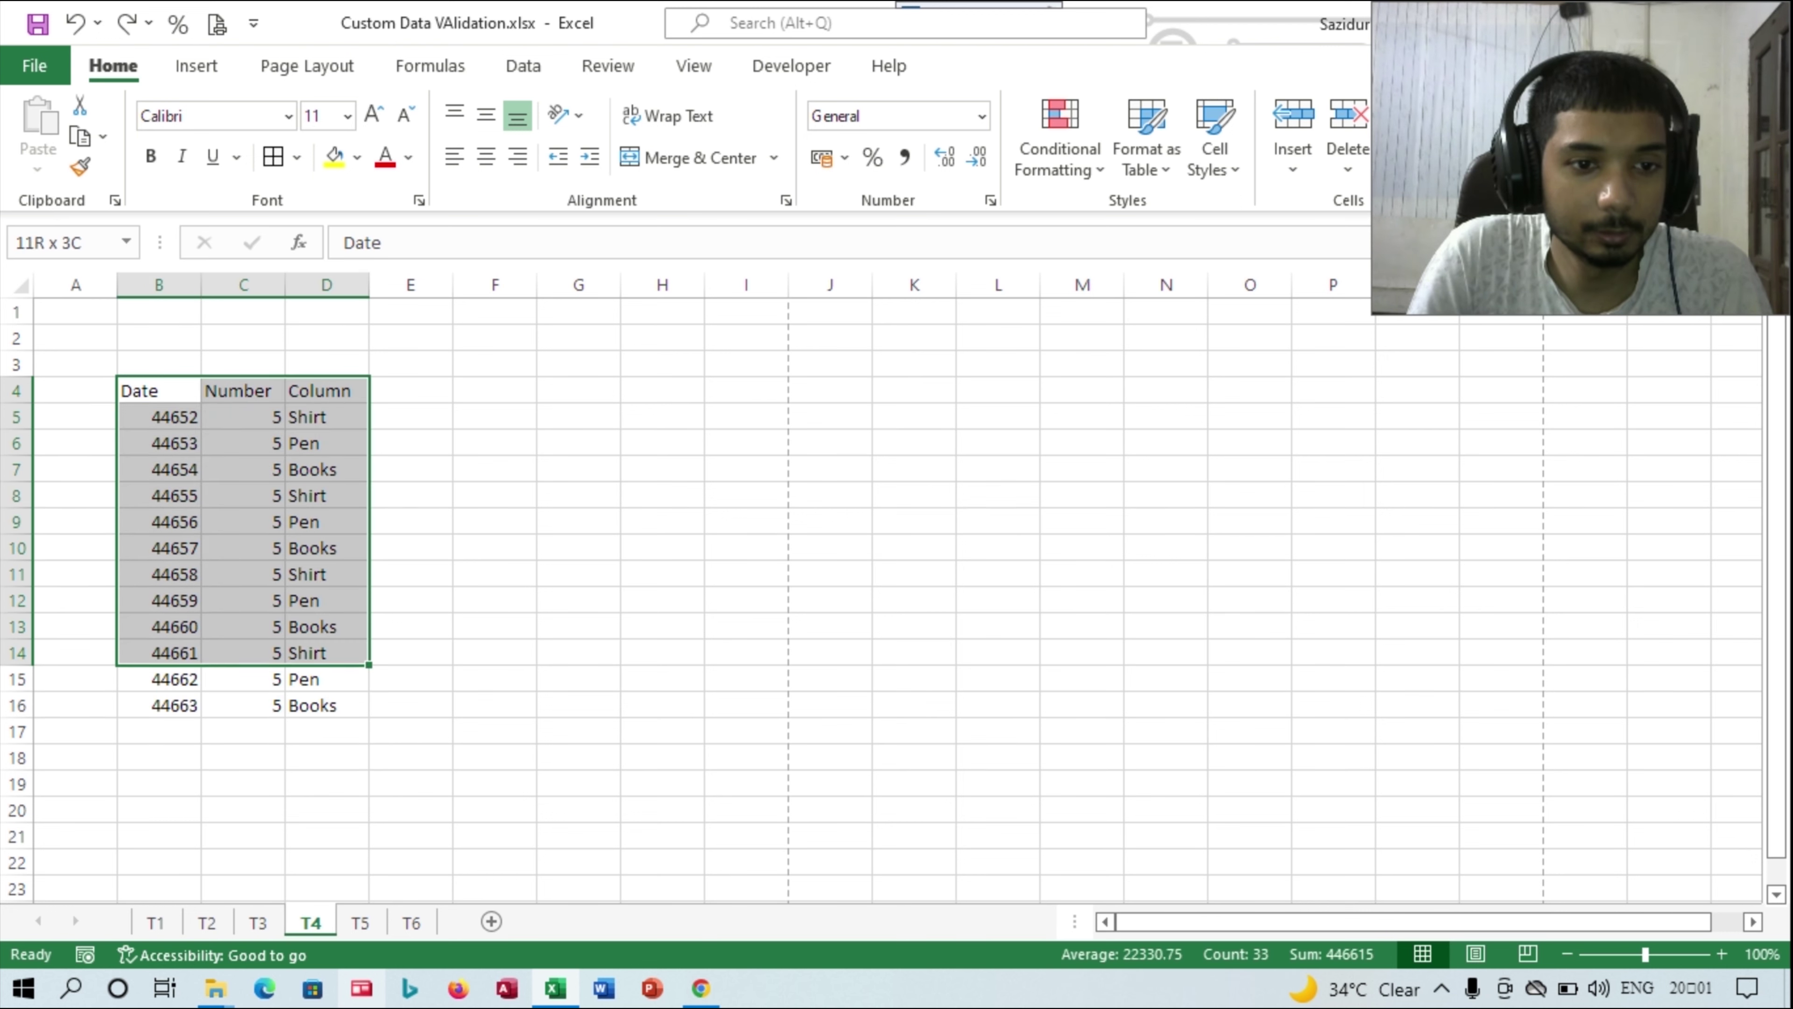
- Cycle through sheets T1–T5 with Ctrl+PageUp/PageDown, select C10 on T3, then go to T1
key(ctrl+v)
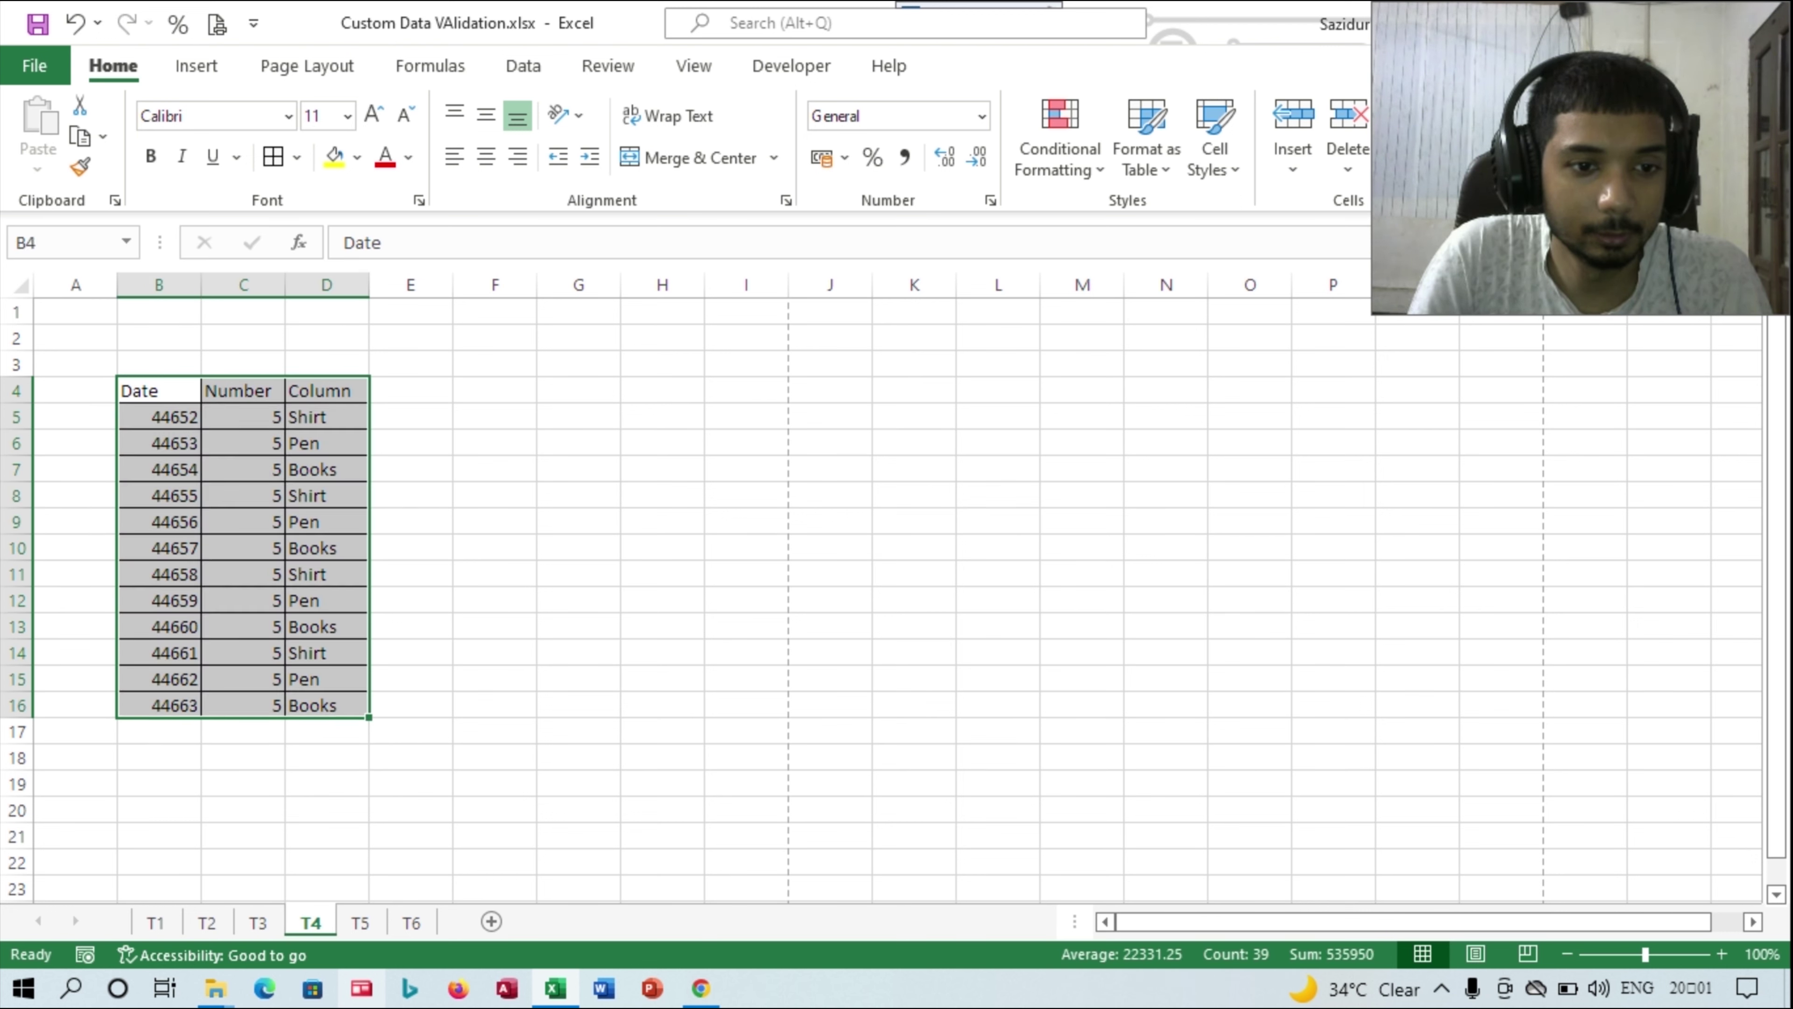
key(ctrl+Page_Up)
key(ctrl+v)
key(ctrl+Page_Up)
key(ctrl+v)
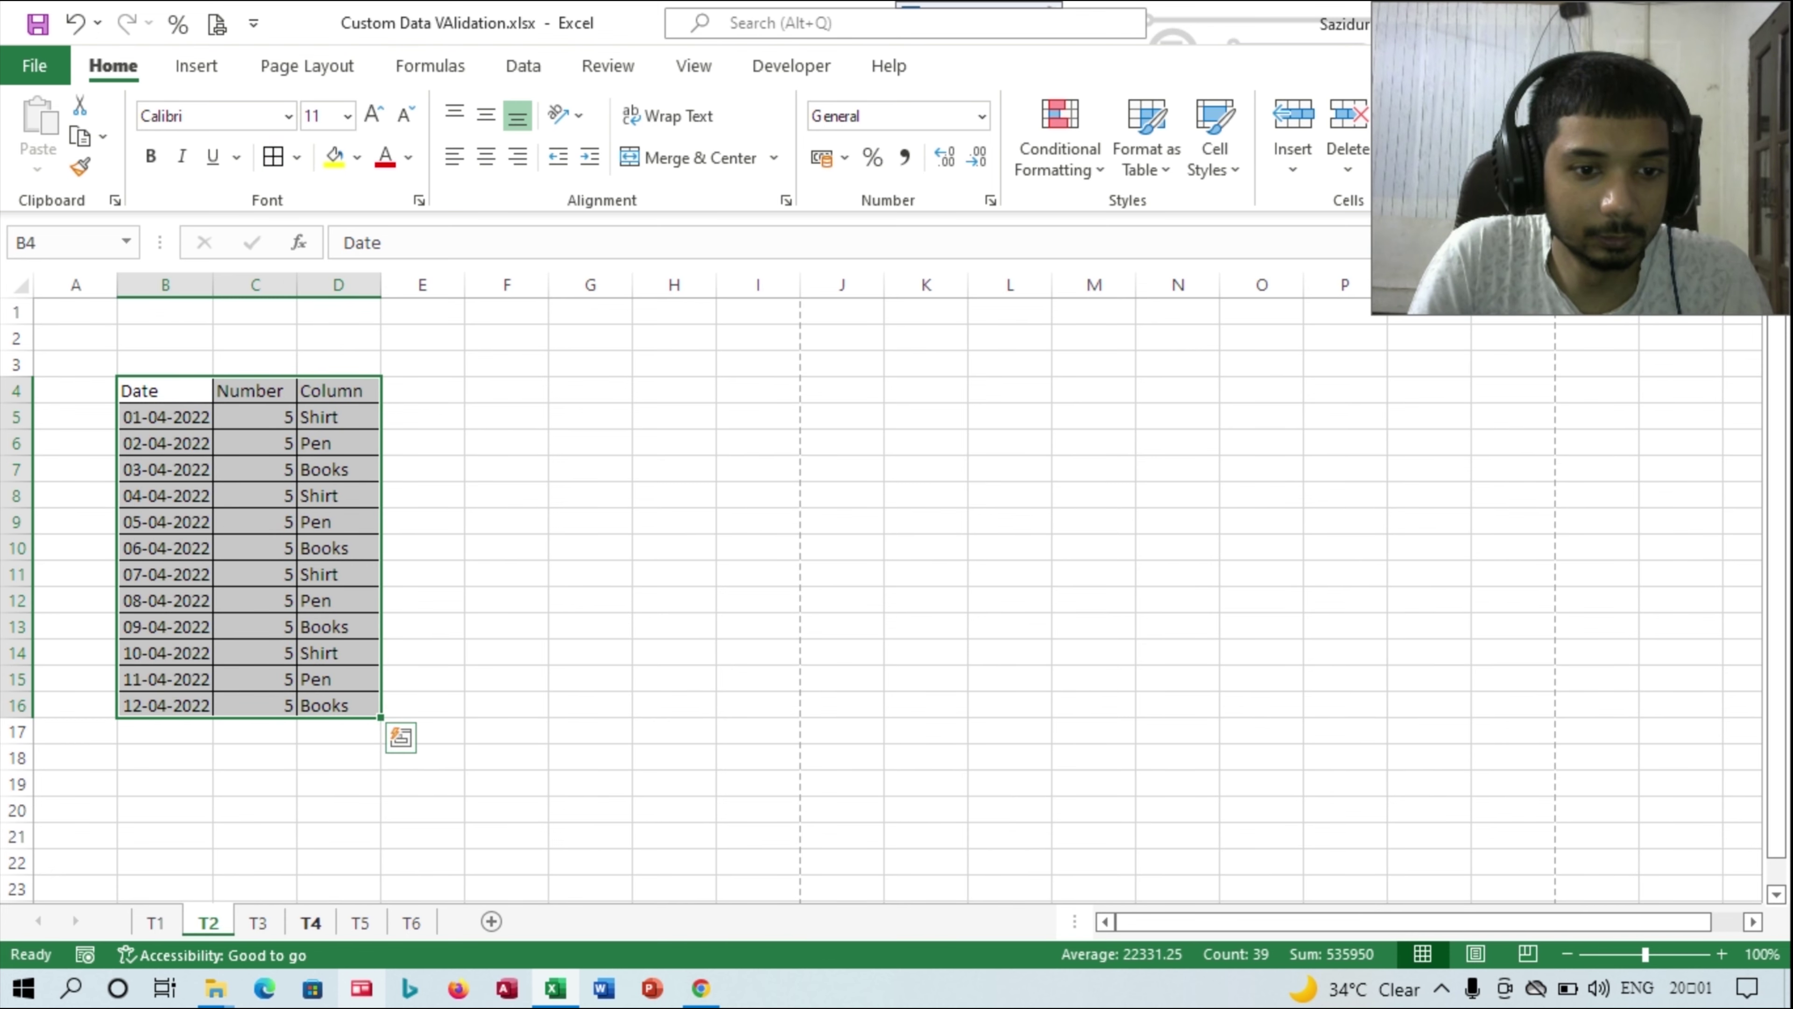
key(ctrl+Page_Down)
key(ctrl+Page_Down)
key(ctrl+Page_Down)
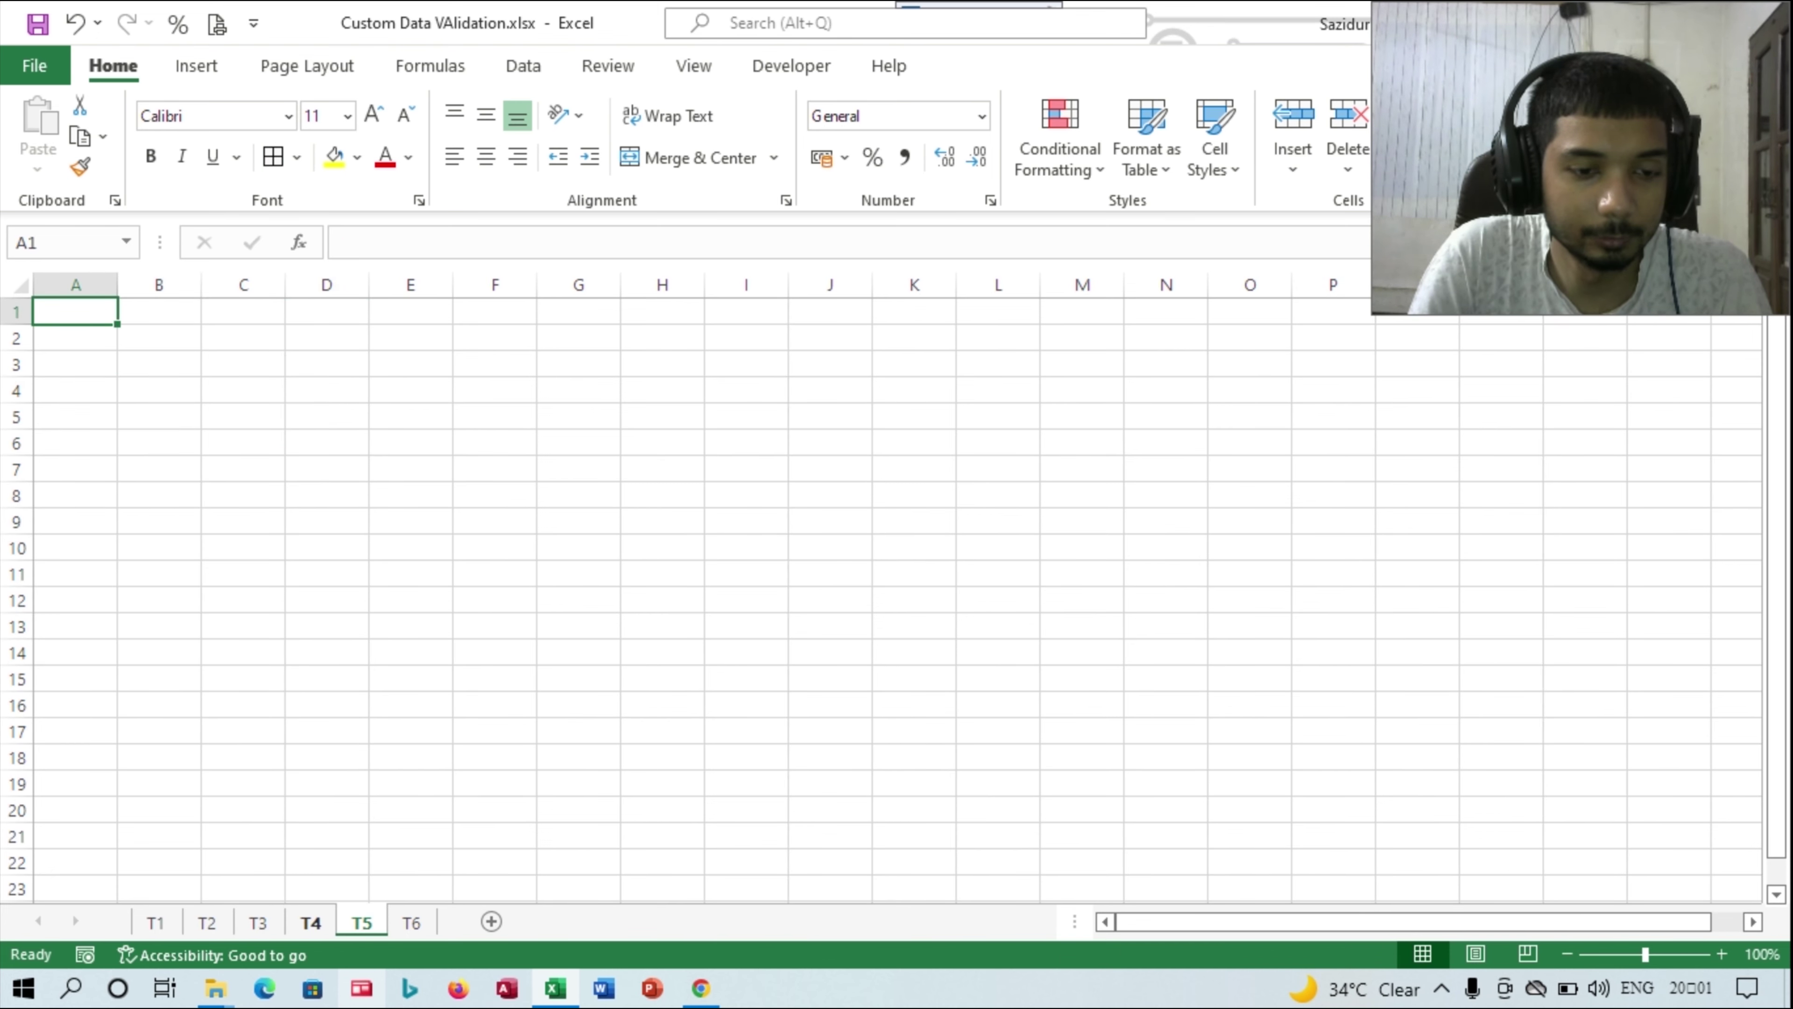
key(ctrl+Page_Up)
key(ctrl+Page_Up)
key(ctrl+Page_Up)
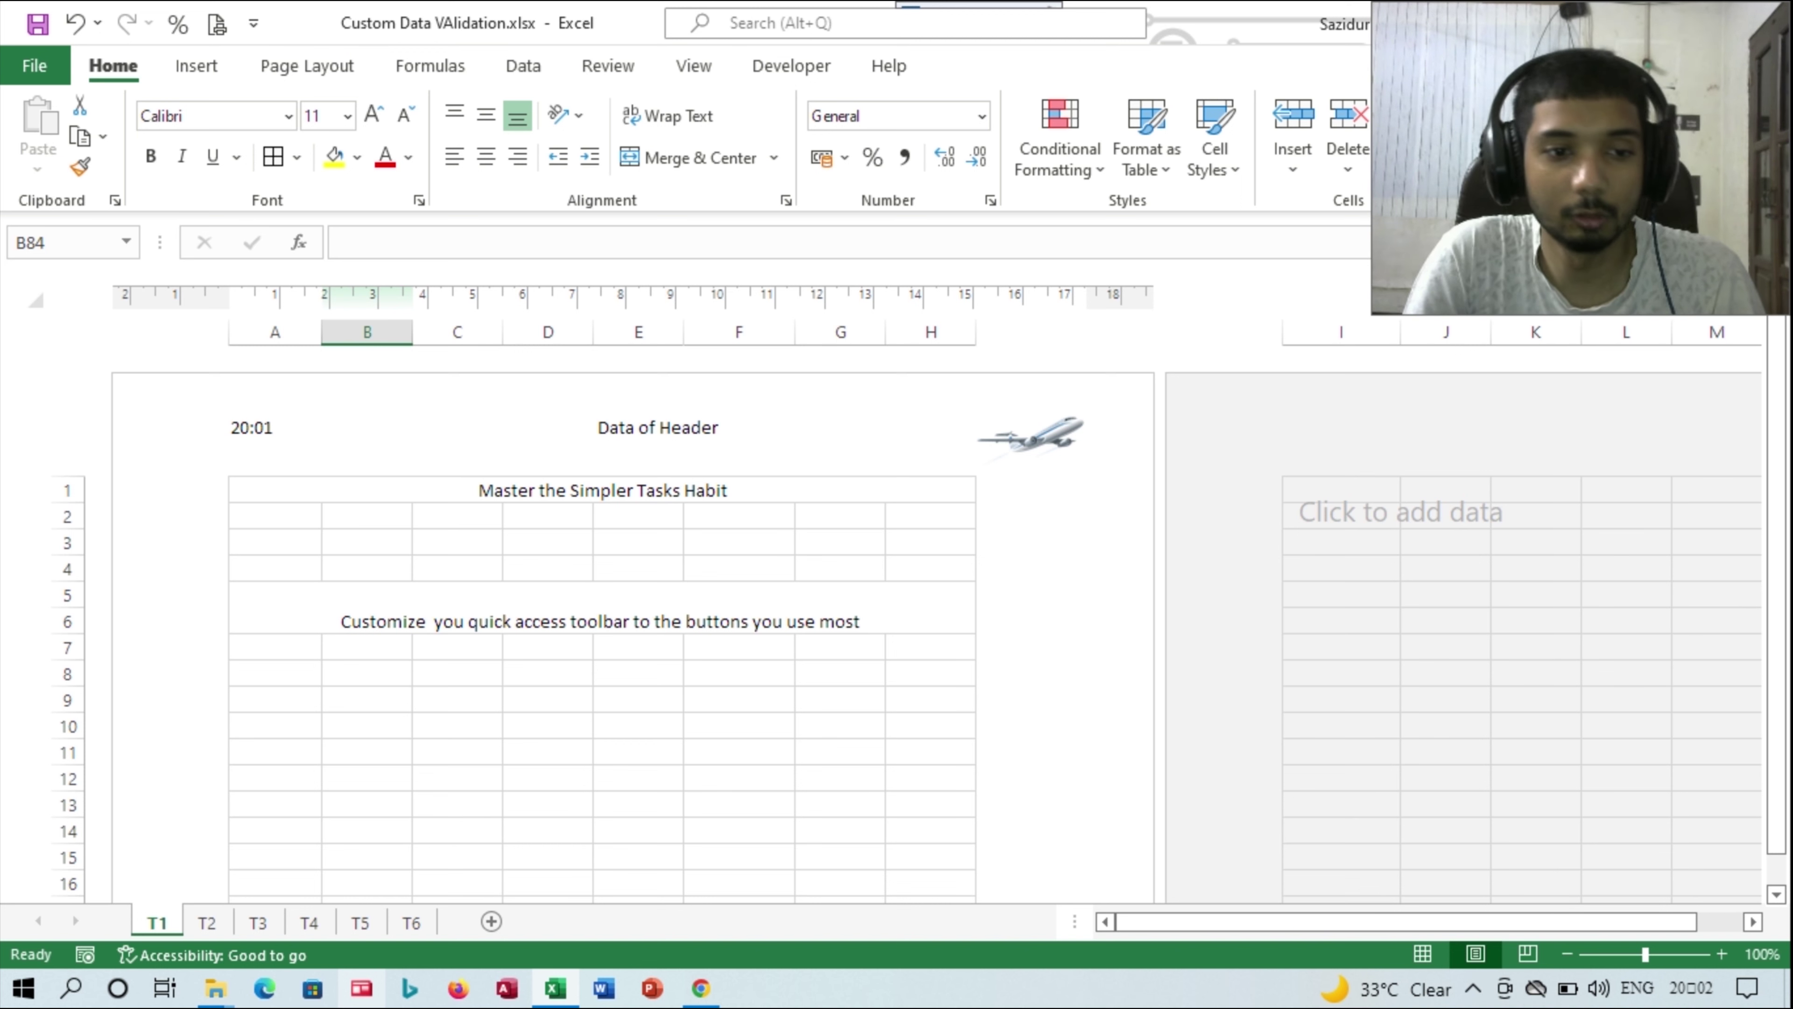
key(ctrl+Page_Down)
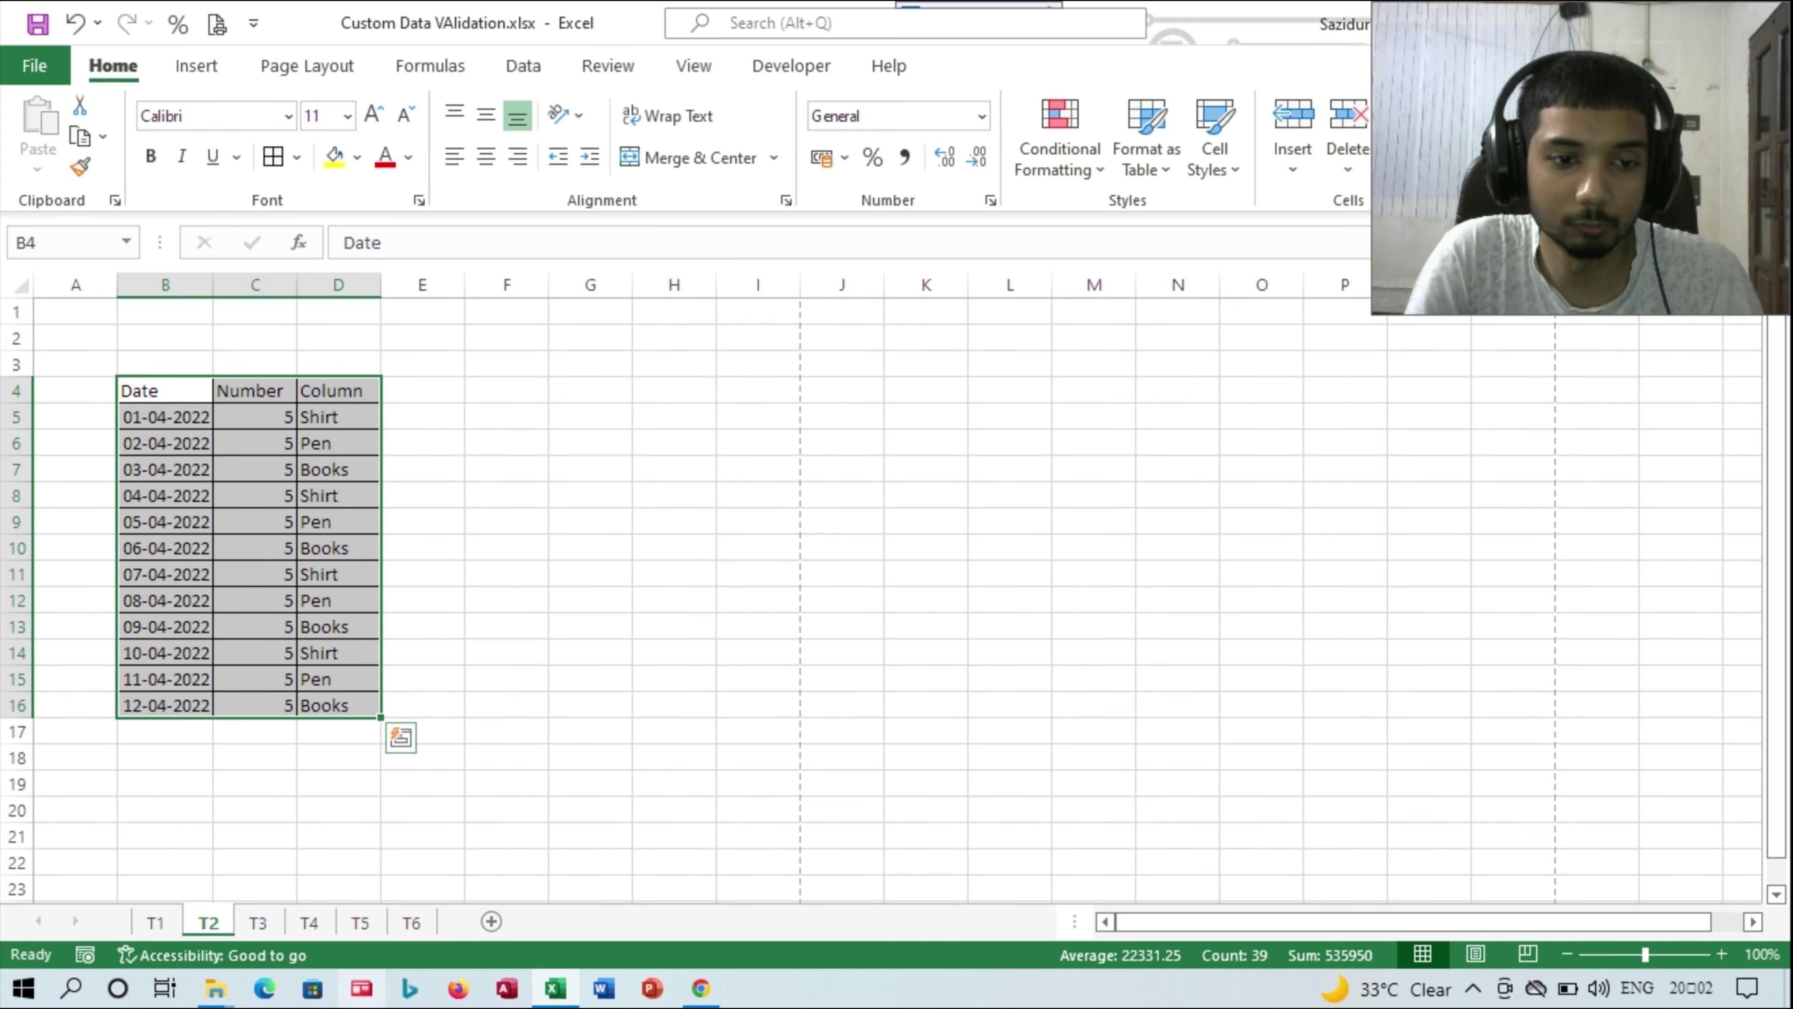
key(ctrl+Page_Down)
key(ctrl+Page_Up)
key(ctrl+Page_Down)
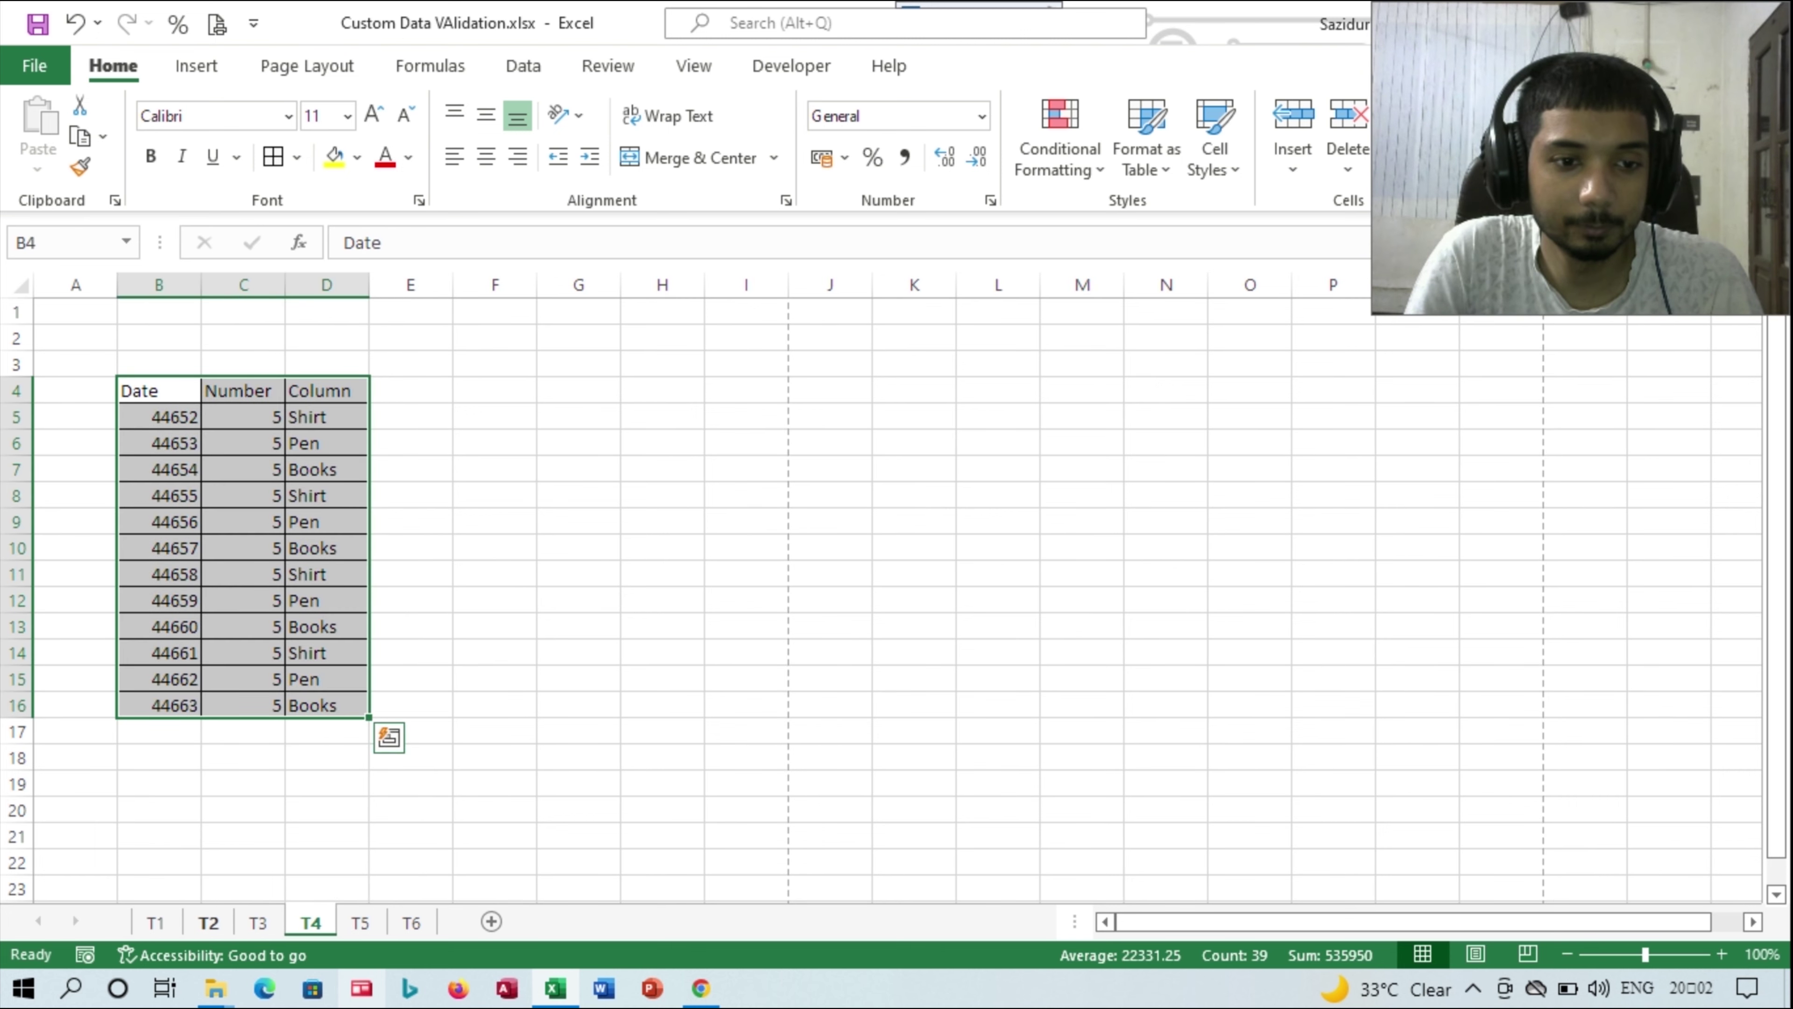
key(ctrl+Page_Down)
key(ctrl+Page_Up)
click(243, 547)
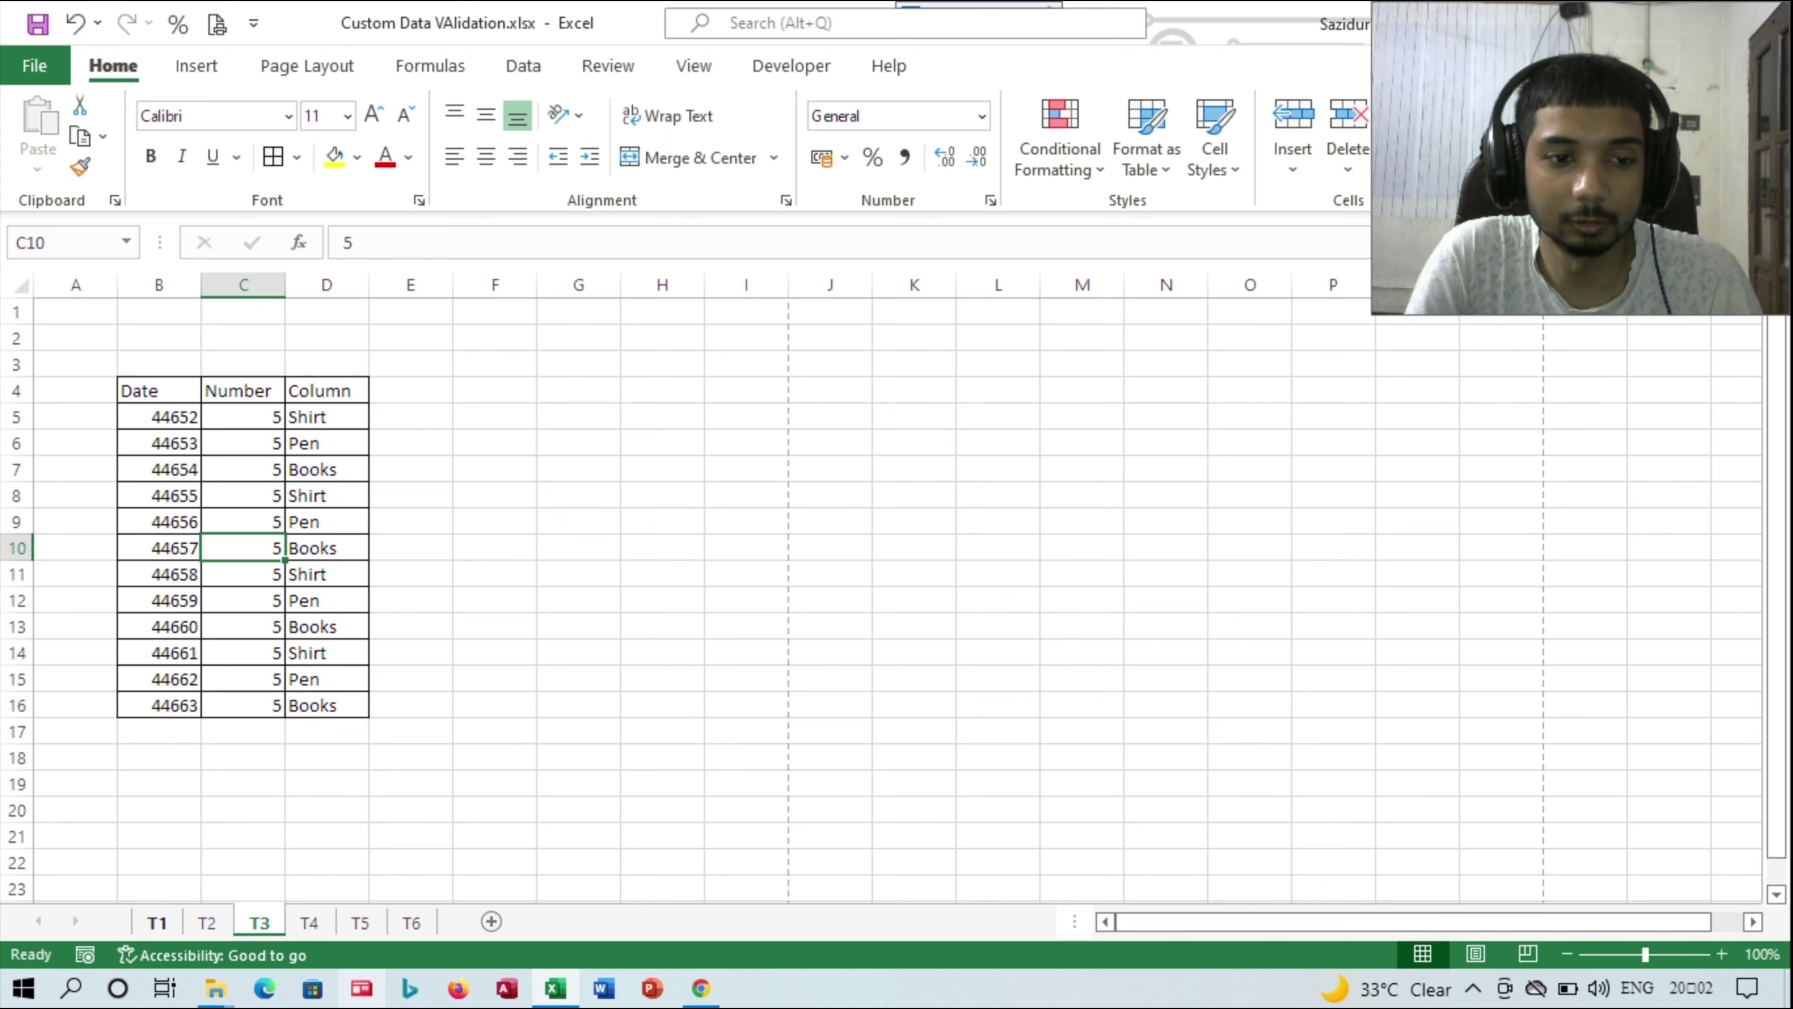
click(157, 922)
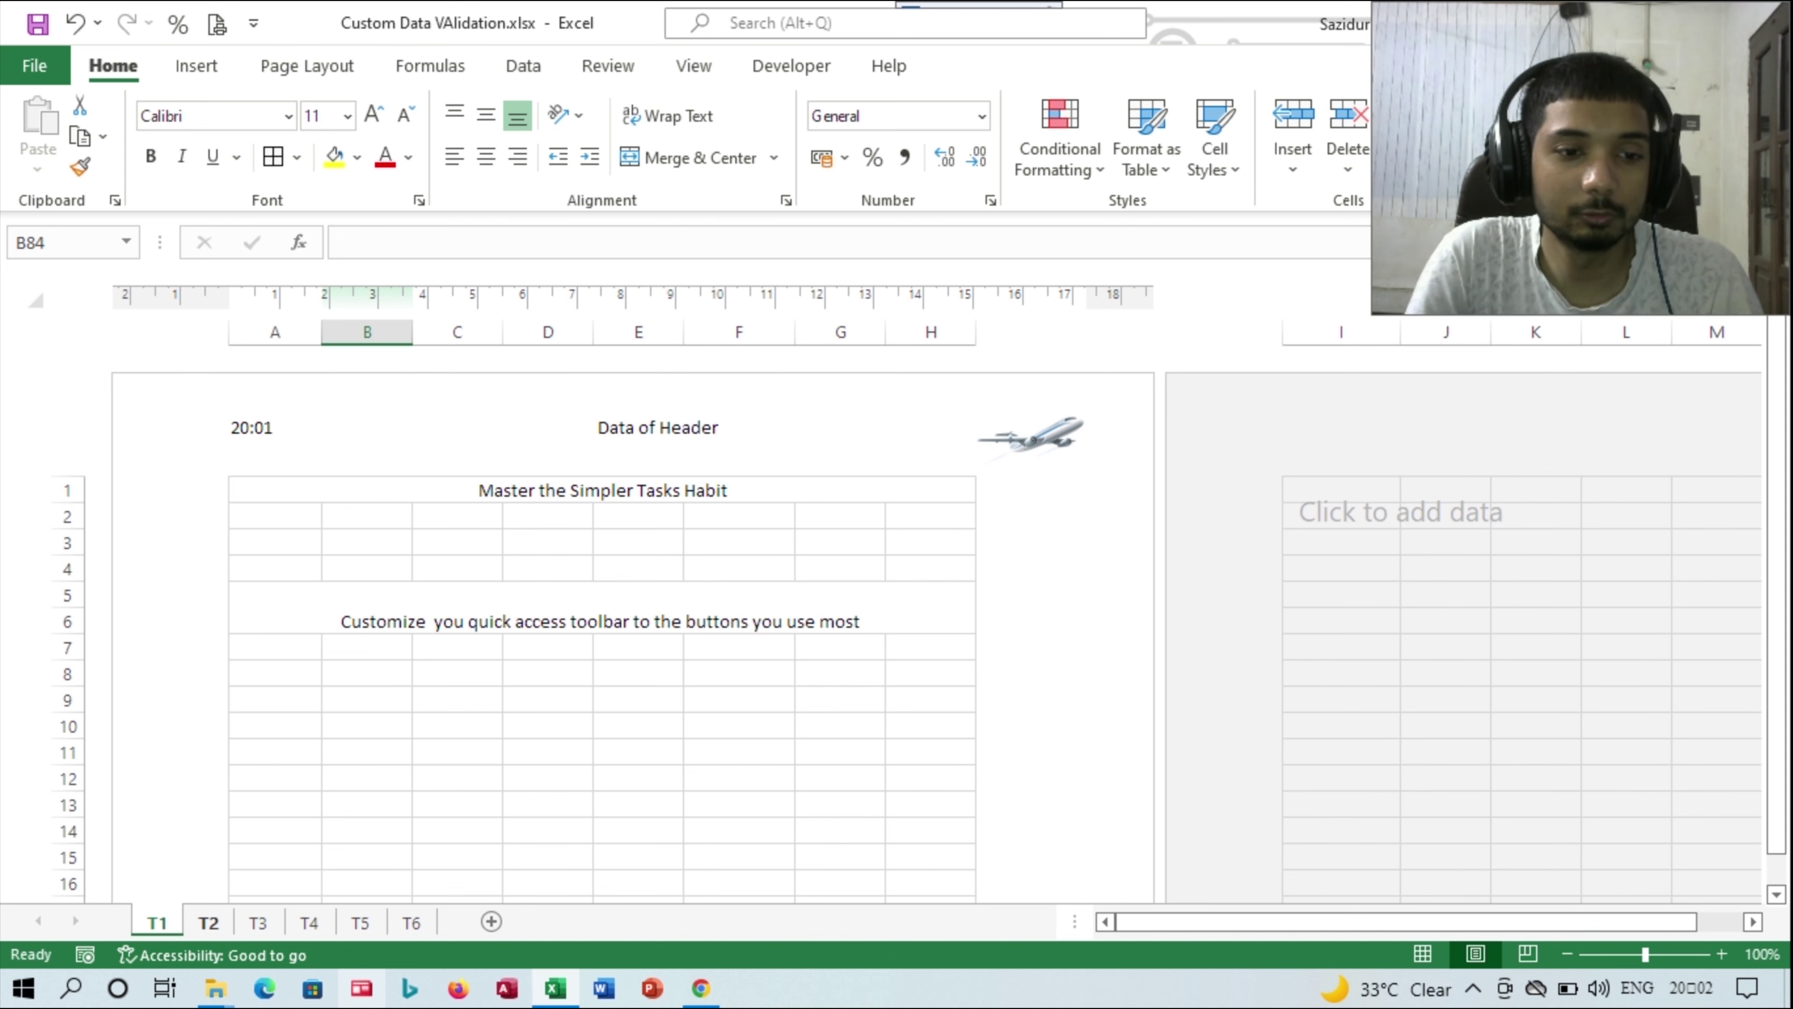
- Check T1's header, then group sheets T2–T4 with T1 using Ctrl+Shift+PageDown
click(1031, 438)
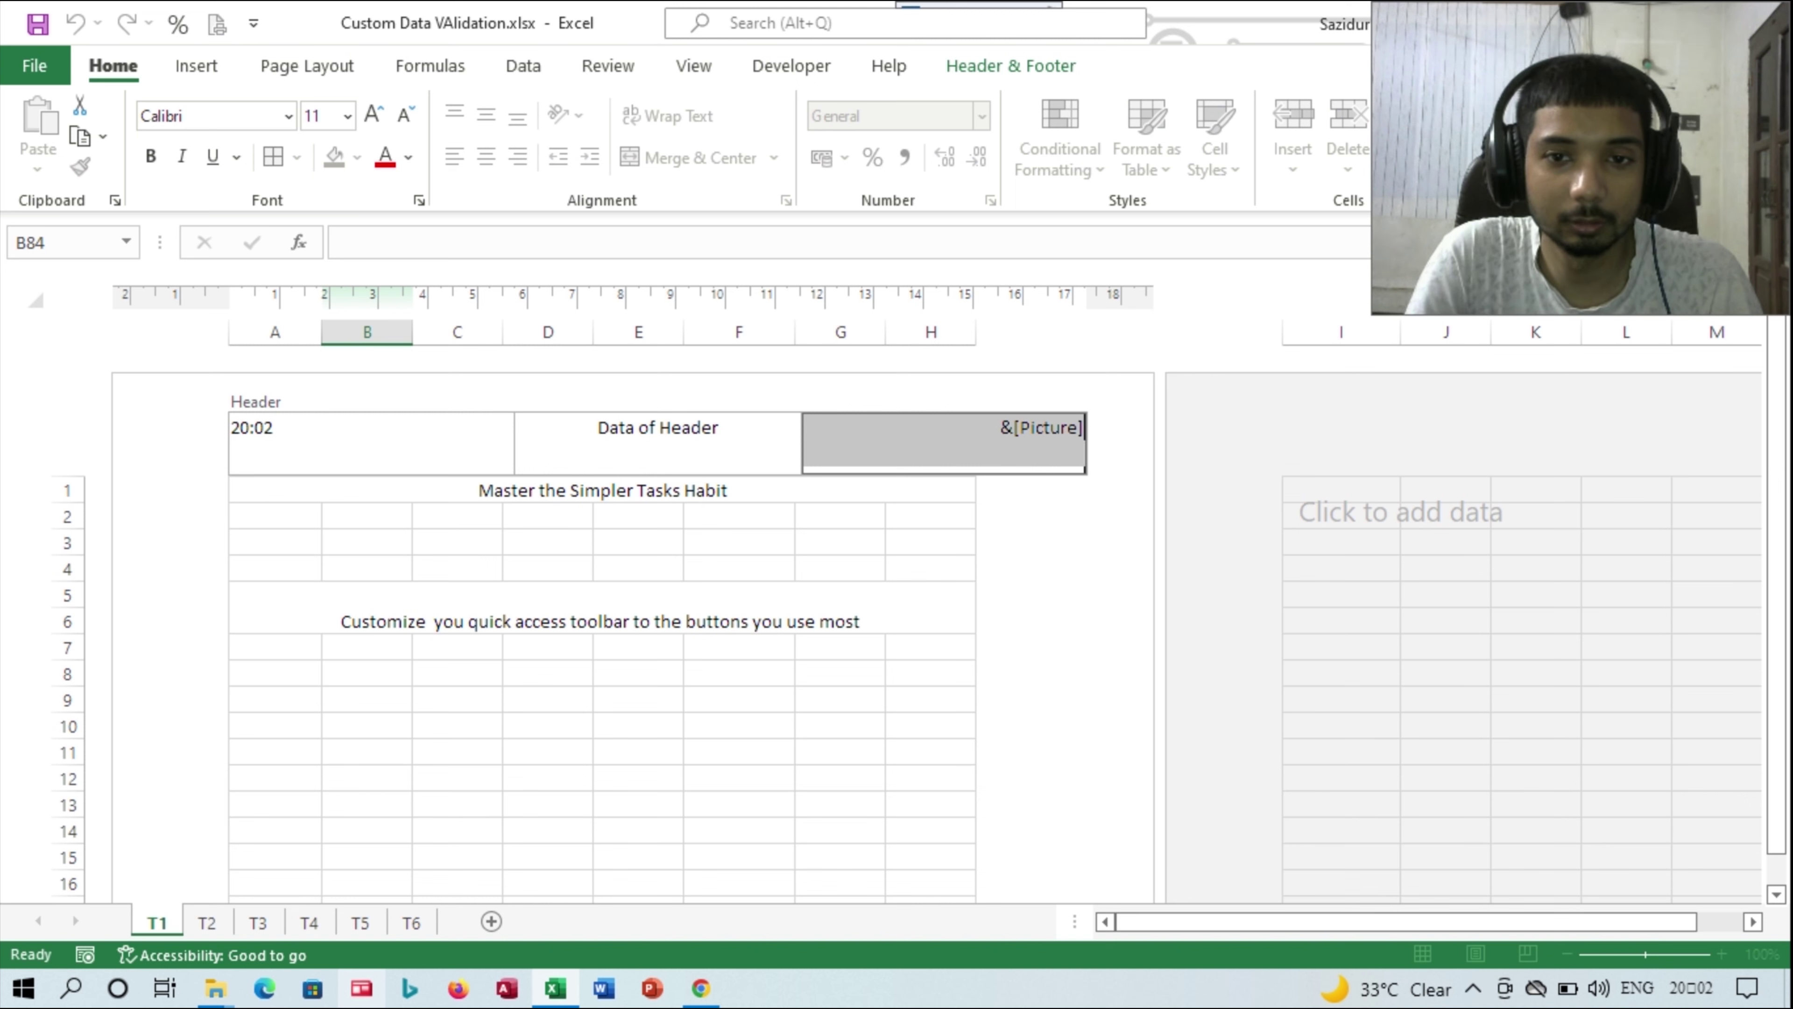
key(Escape)
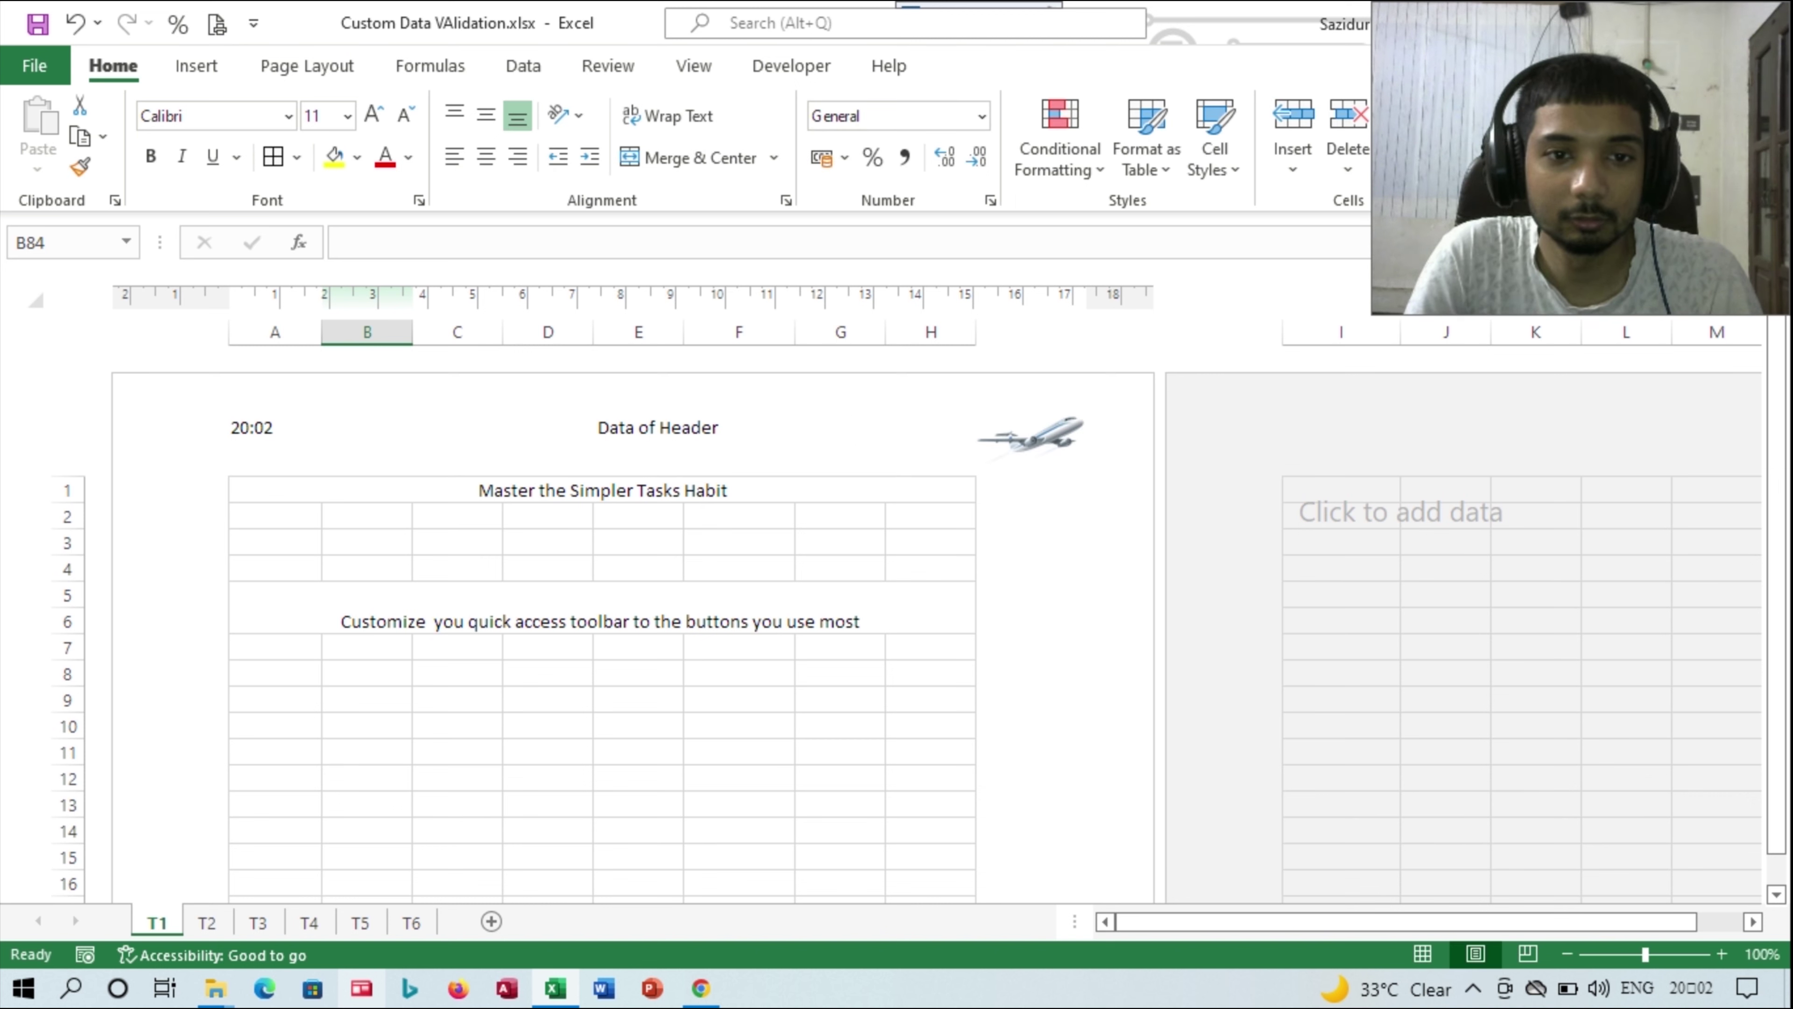
click(1030, 435)
key(Escape)
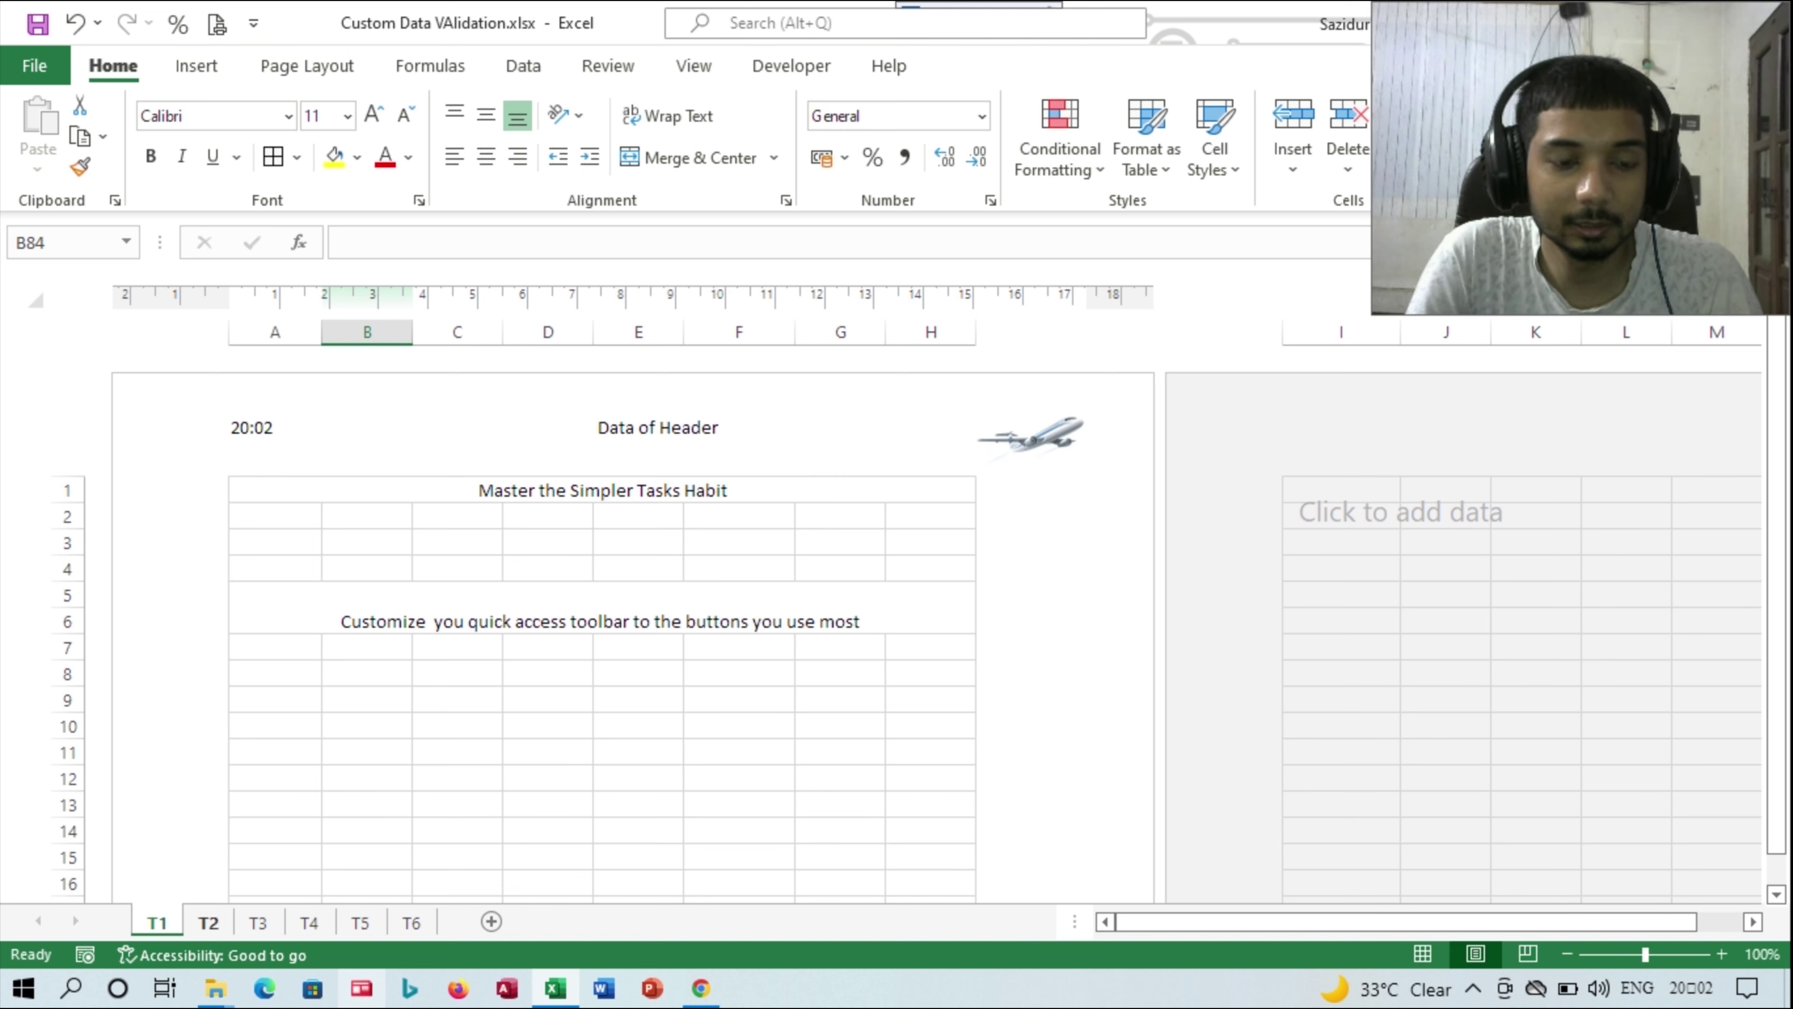
key(ctrl+shift+Page_Down)
key(ctrl+shift+Page_Down)
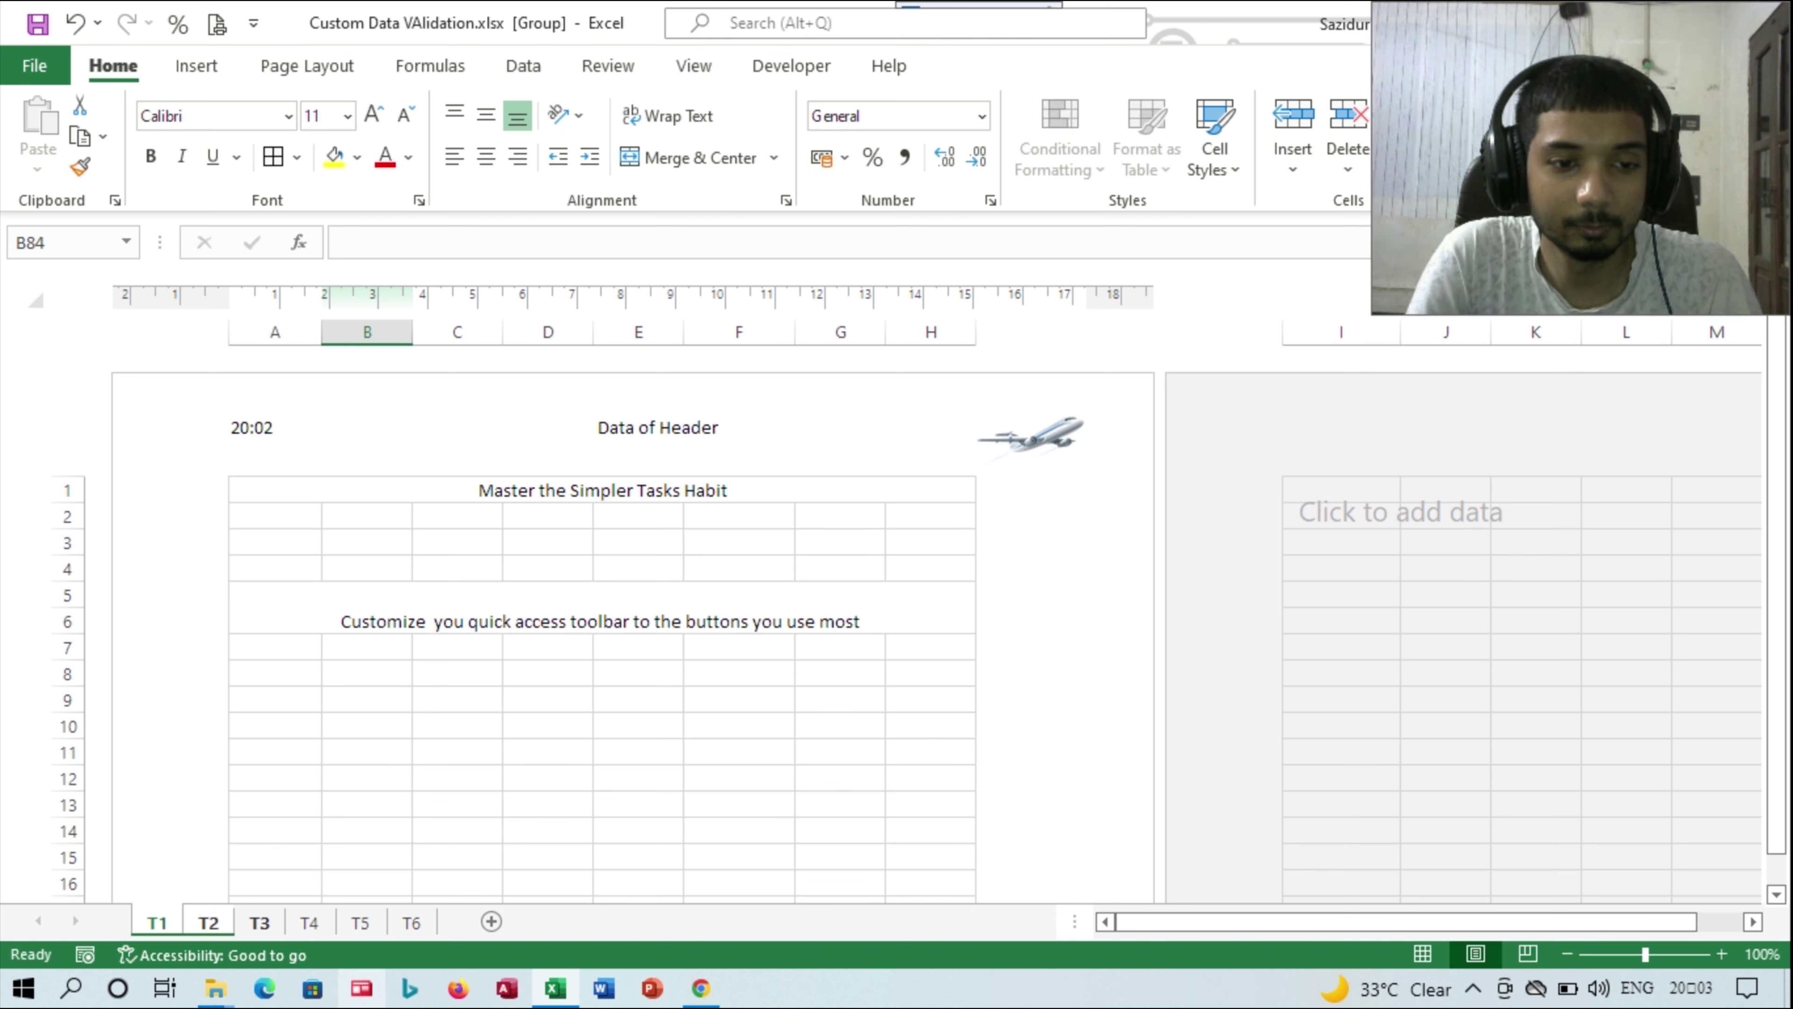
key(ctrl+shift+Page_Down)
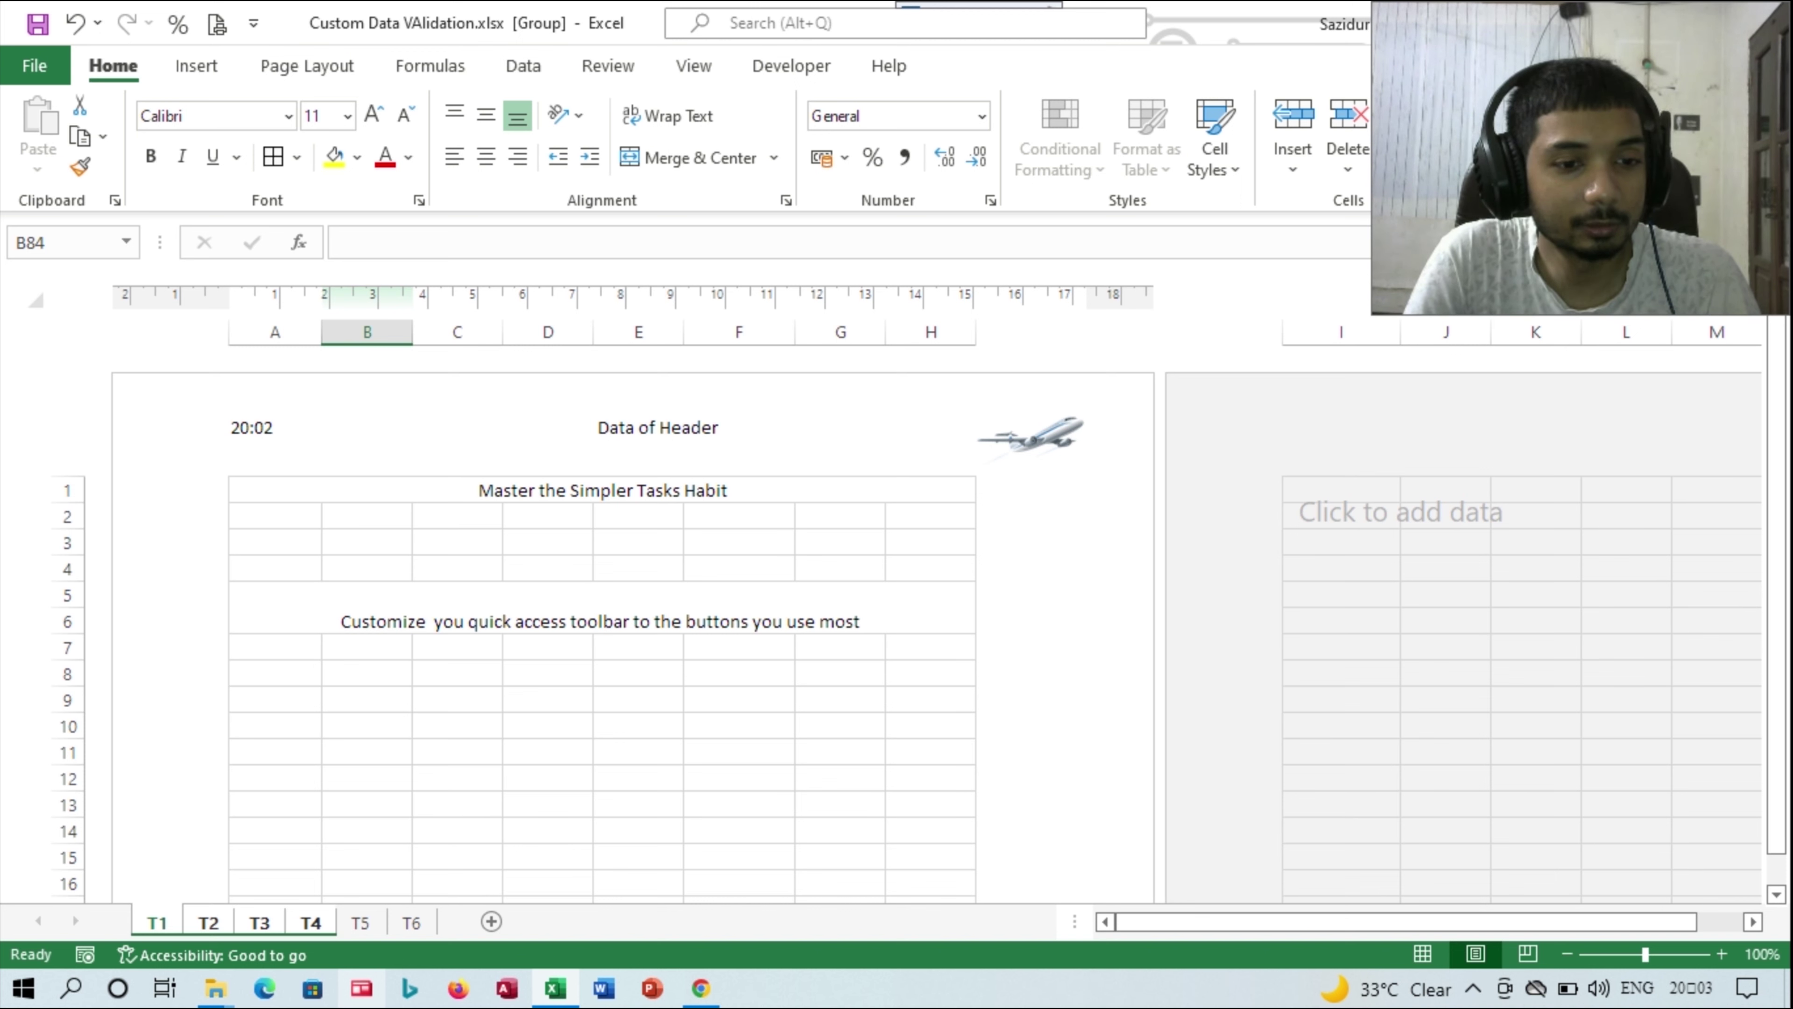
- Check the grouped header picture and footer page number, briefly adding and removing T6 from the group
click(371, 443)
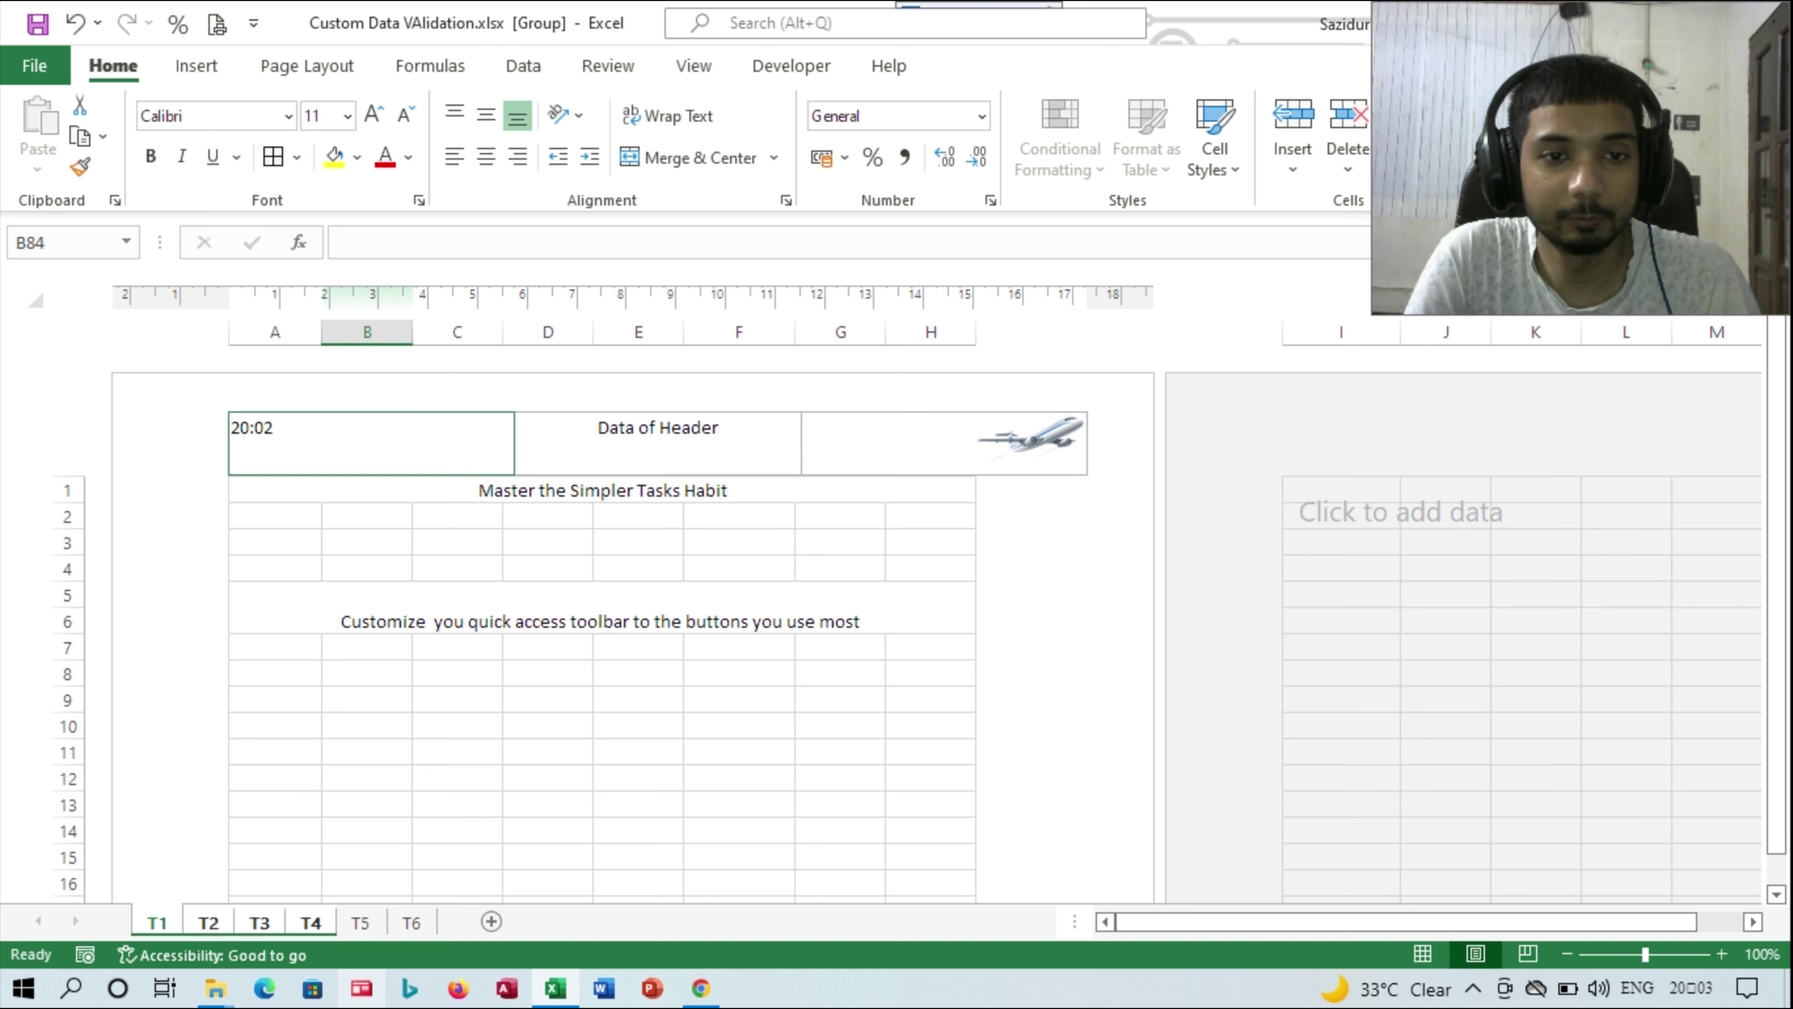
click(944, 443)
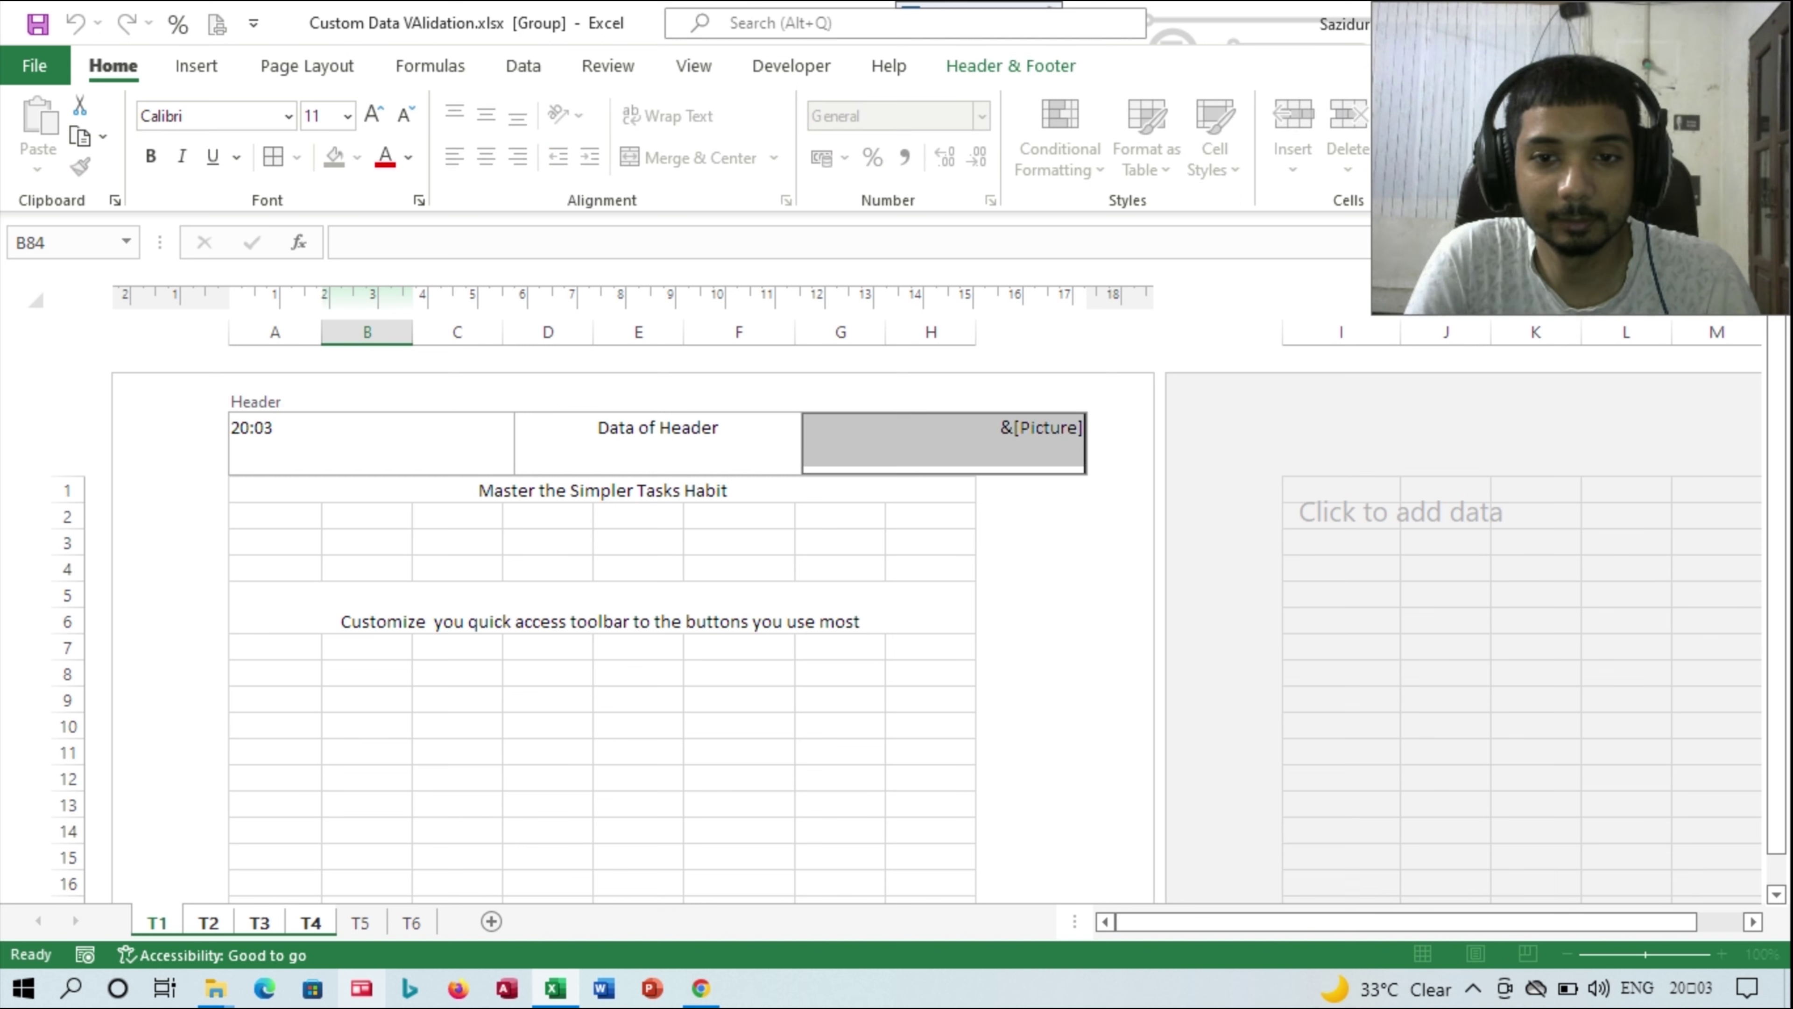
key(Escape)
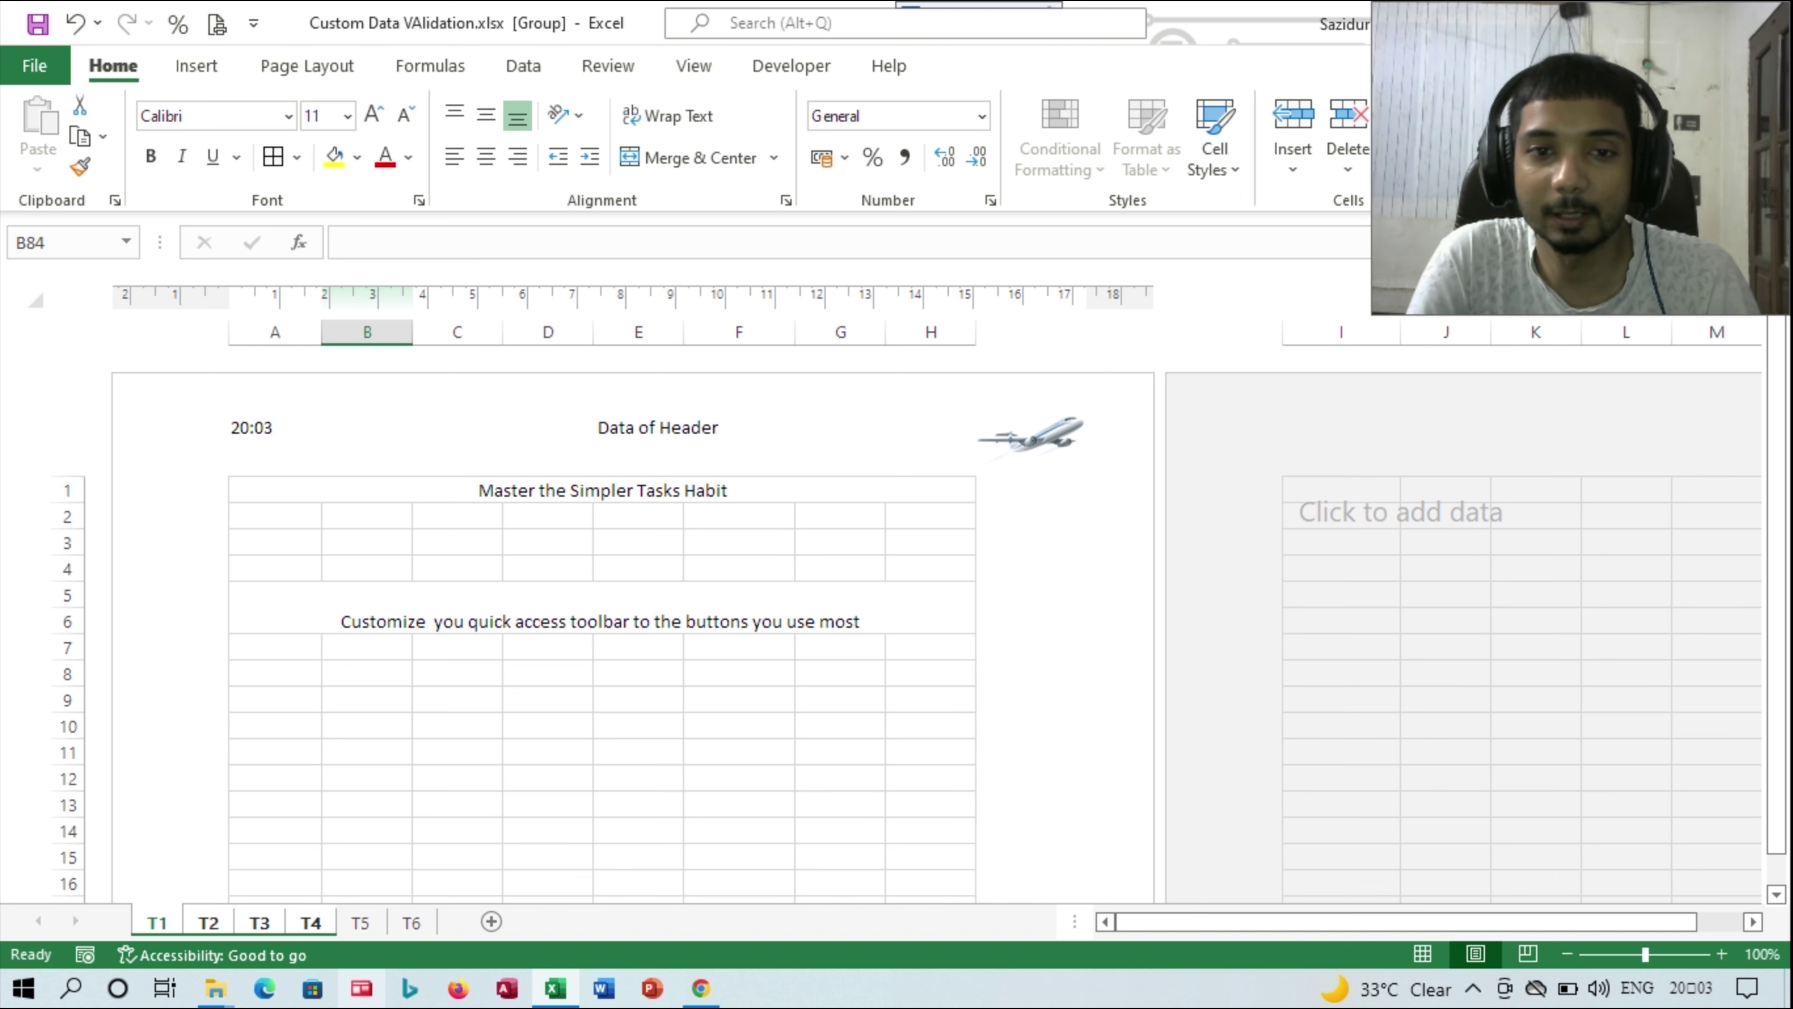
scroll(635, 636, down, 5)
scroll(636, 636, down, 5)
scroll(636, 635, down, 5)
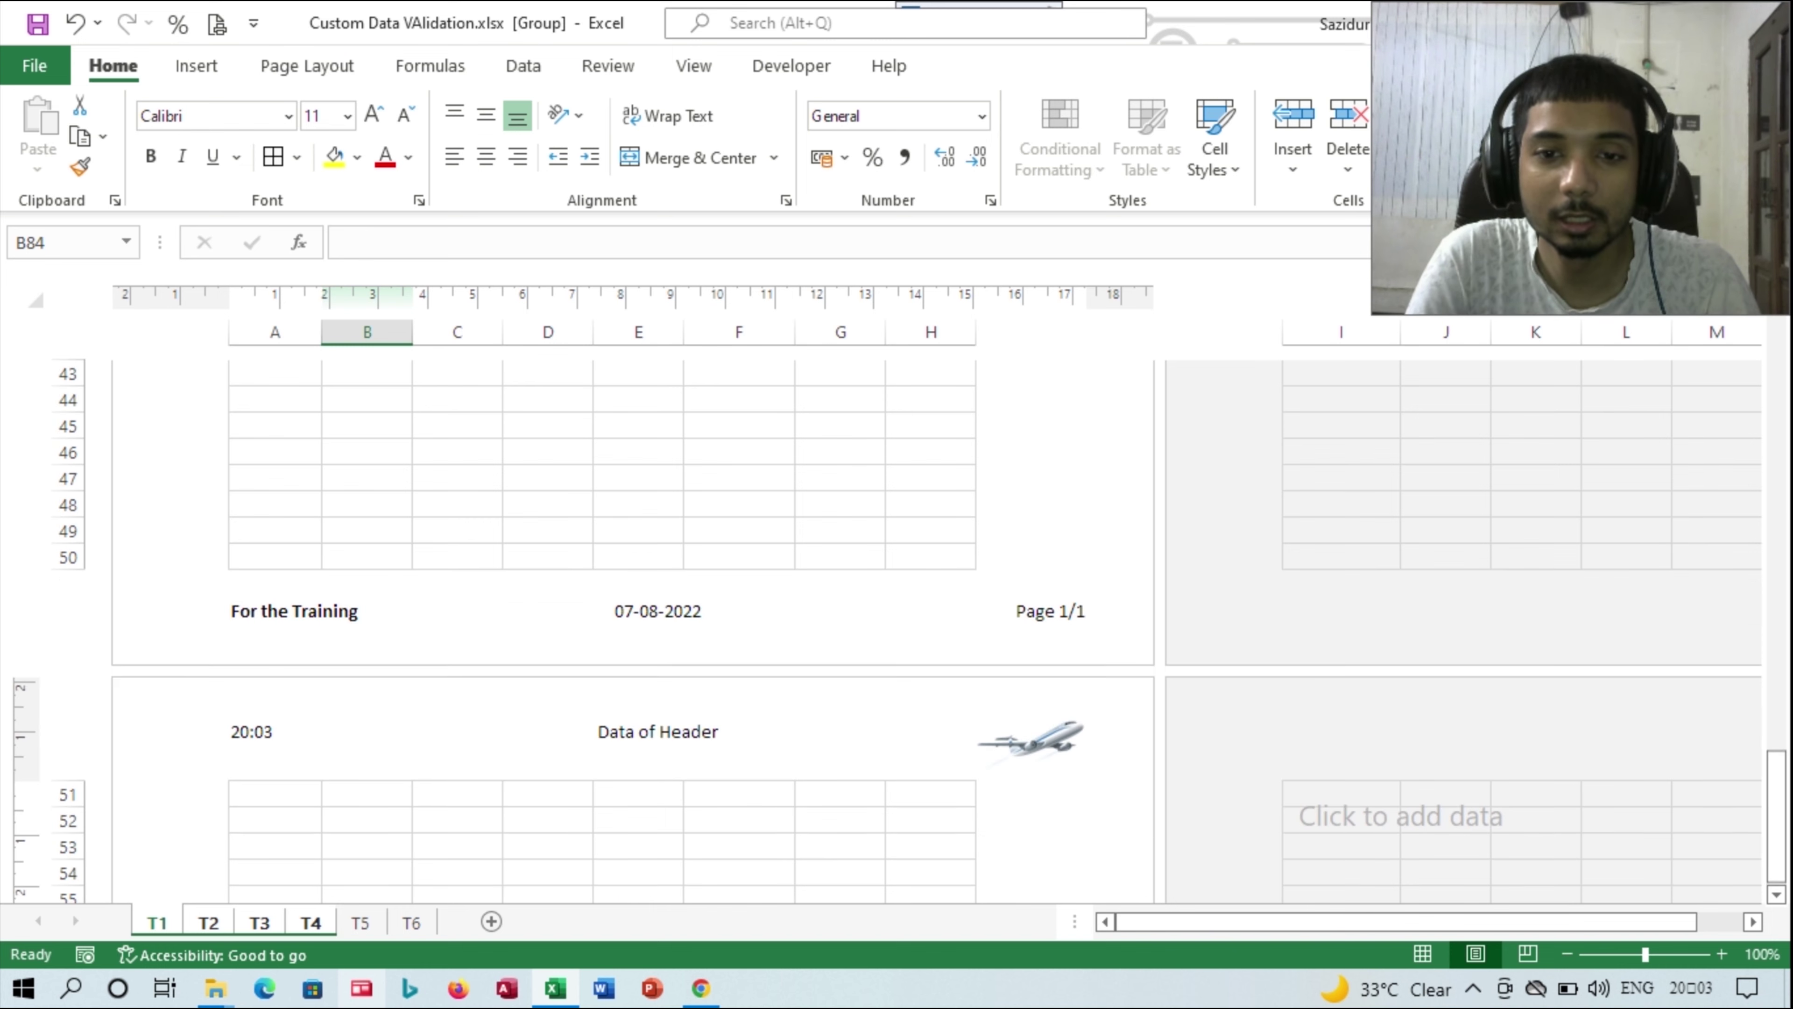
click(944, 608)
key(Escape)
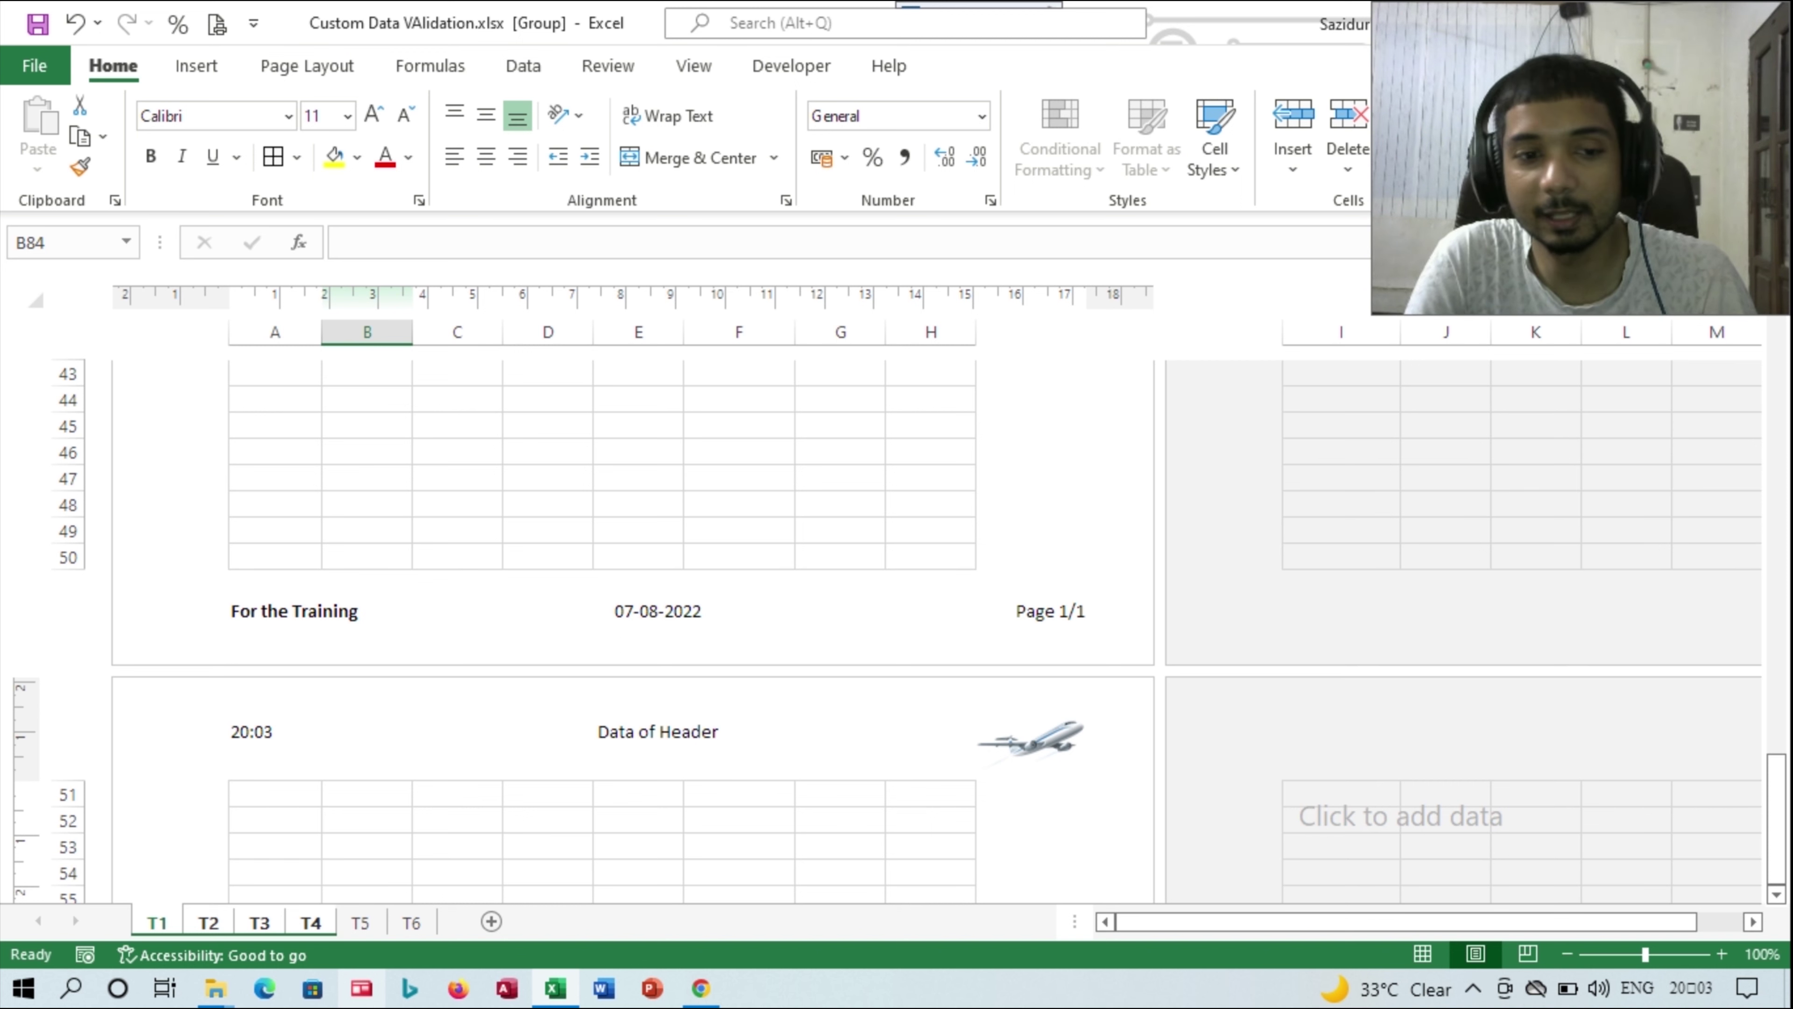
ctrl+click(413, 922)
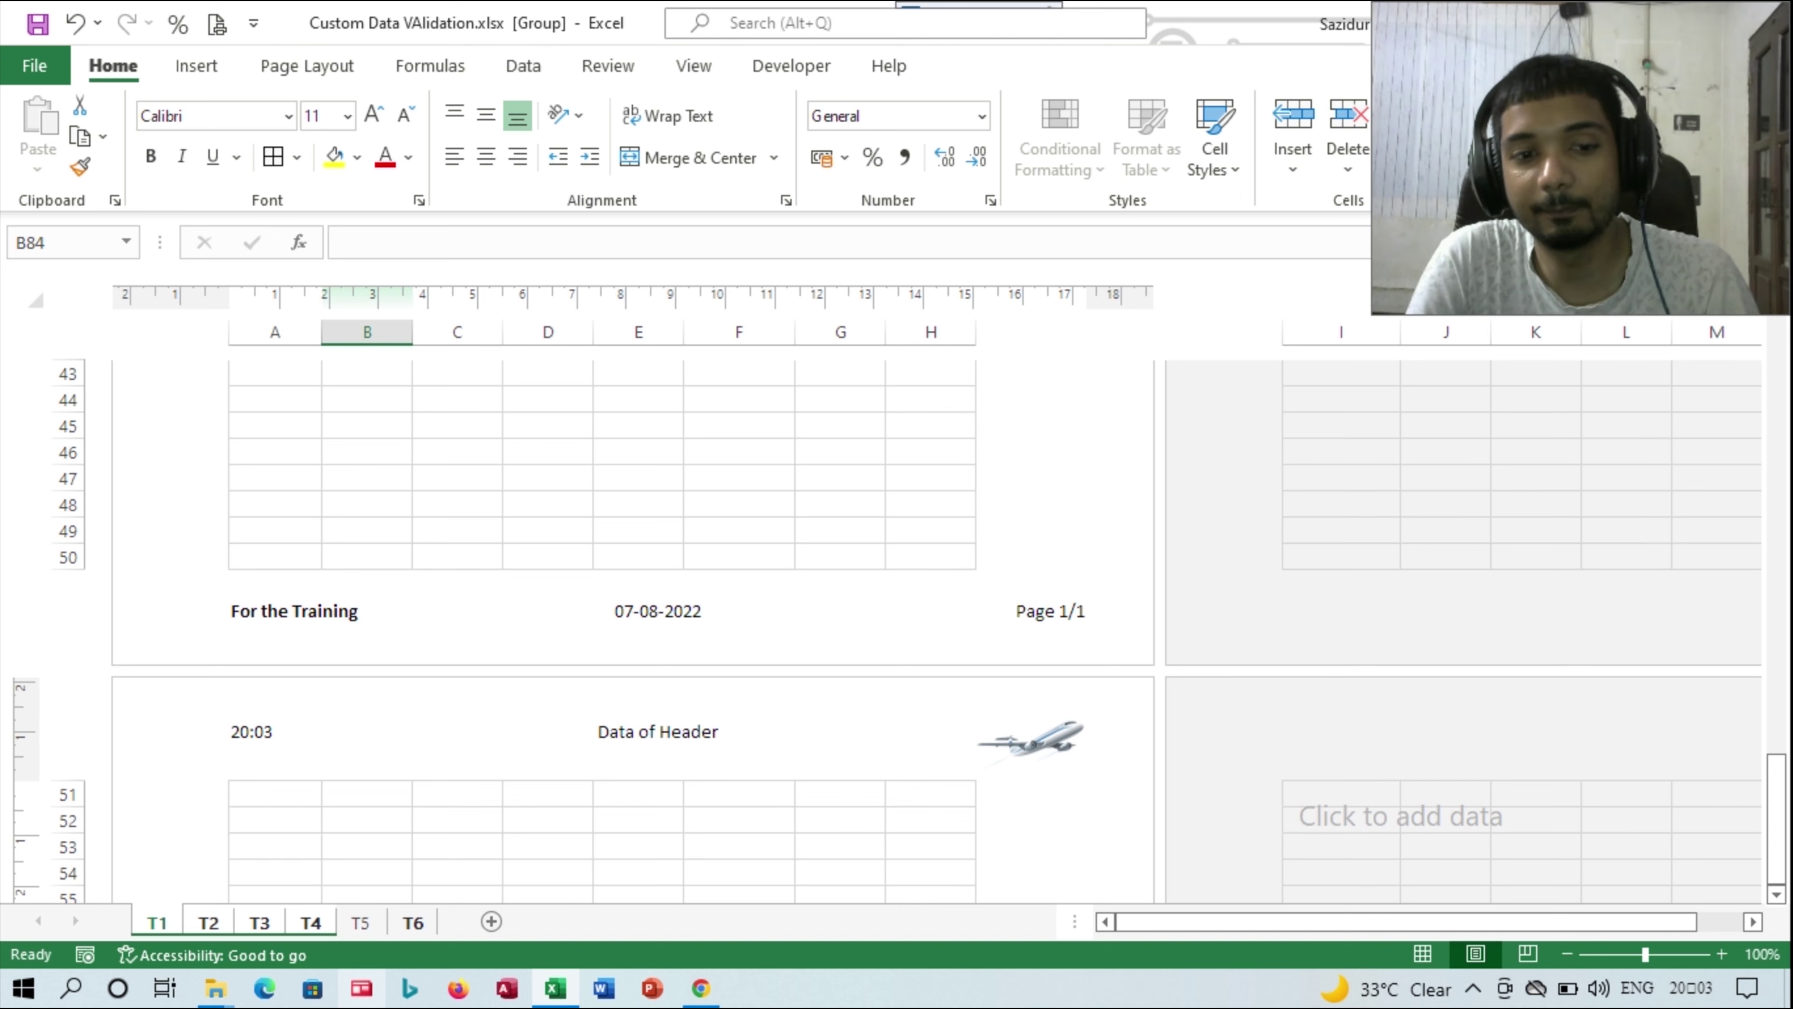
ctrl+click(412, 923)
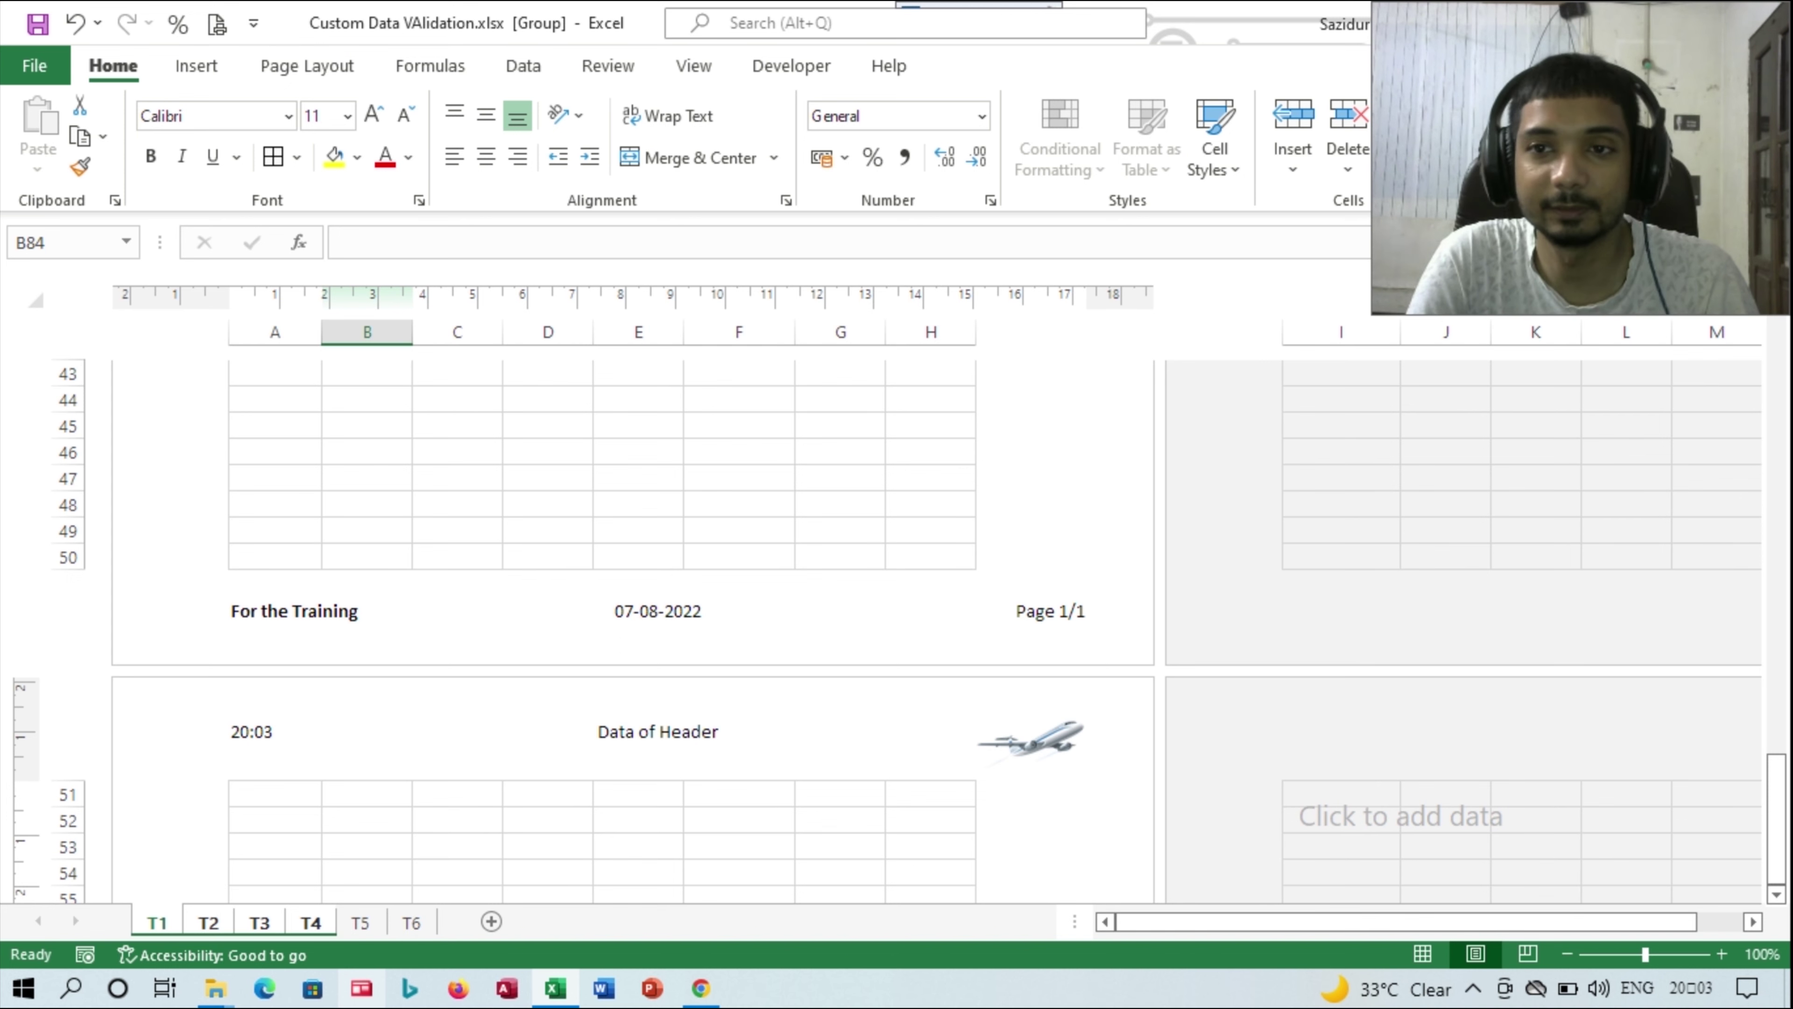
- Switch the grouped sheets back to Normal view and move to the next grouped sheet
scroll(600, 636, up, 3)
scroll(600, 635, up, 4)
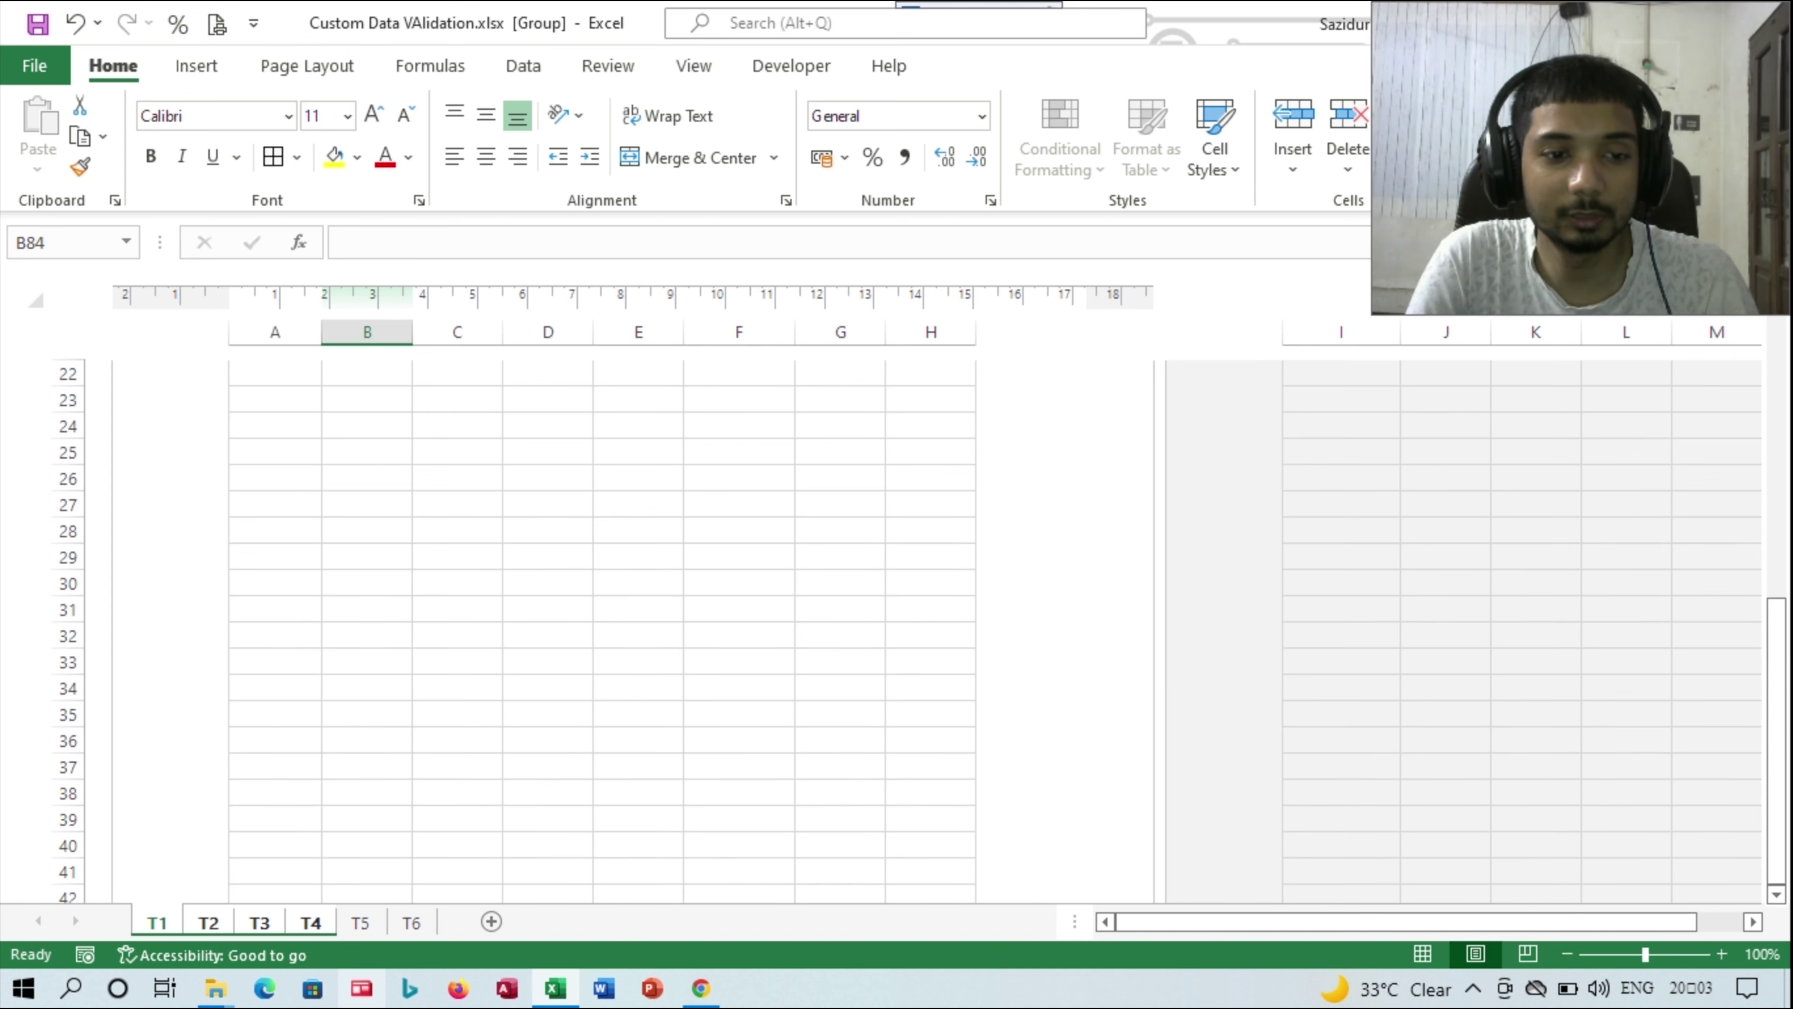
key(alt+w)
key(l)
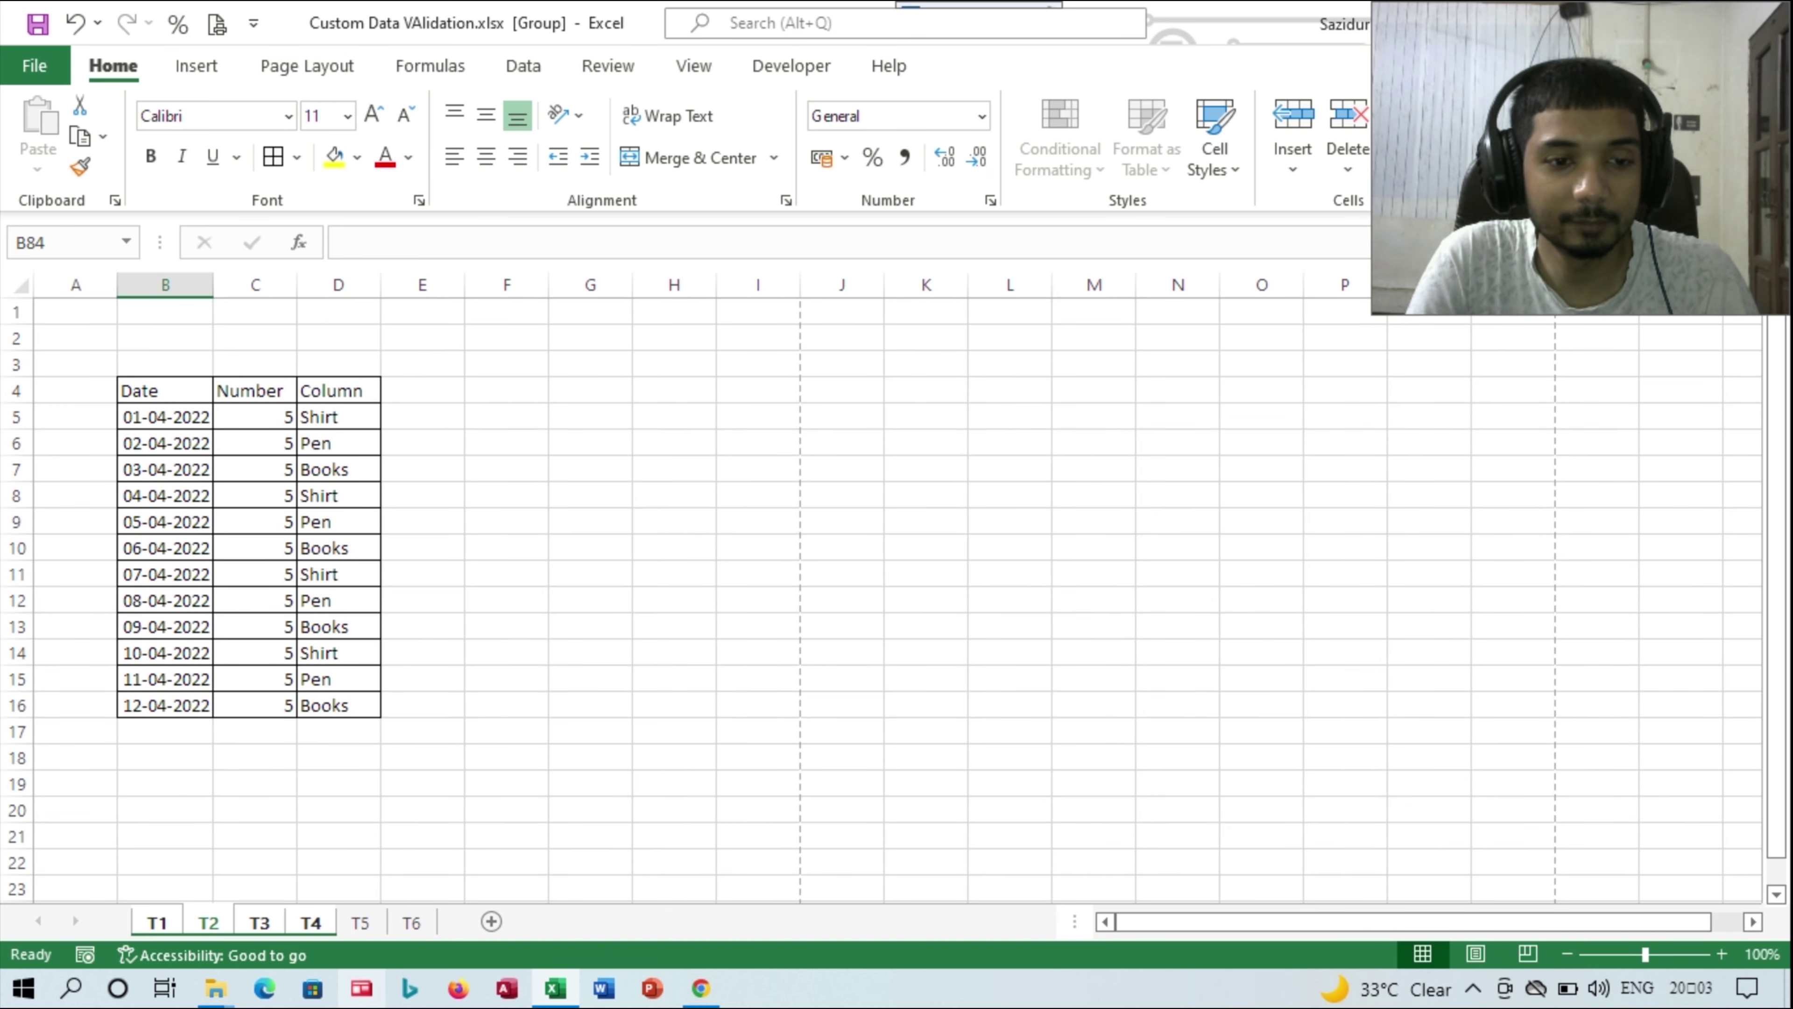
key(ctrl+Page_Down)
key(ctrl+Page_Down)
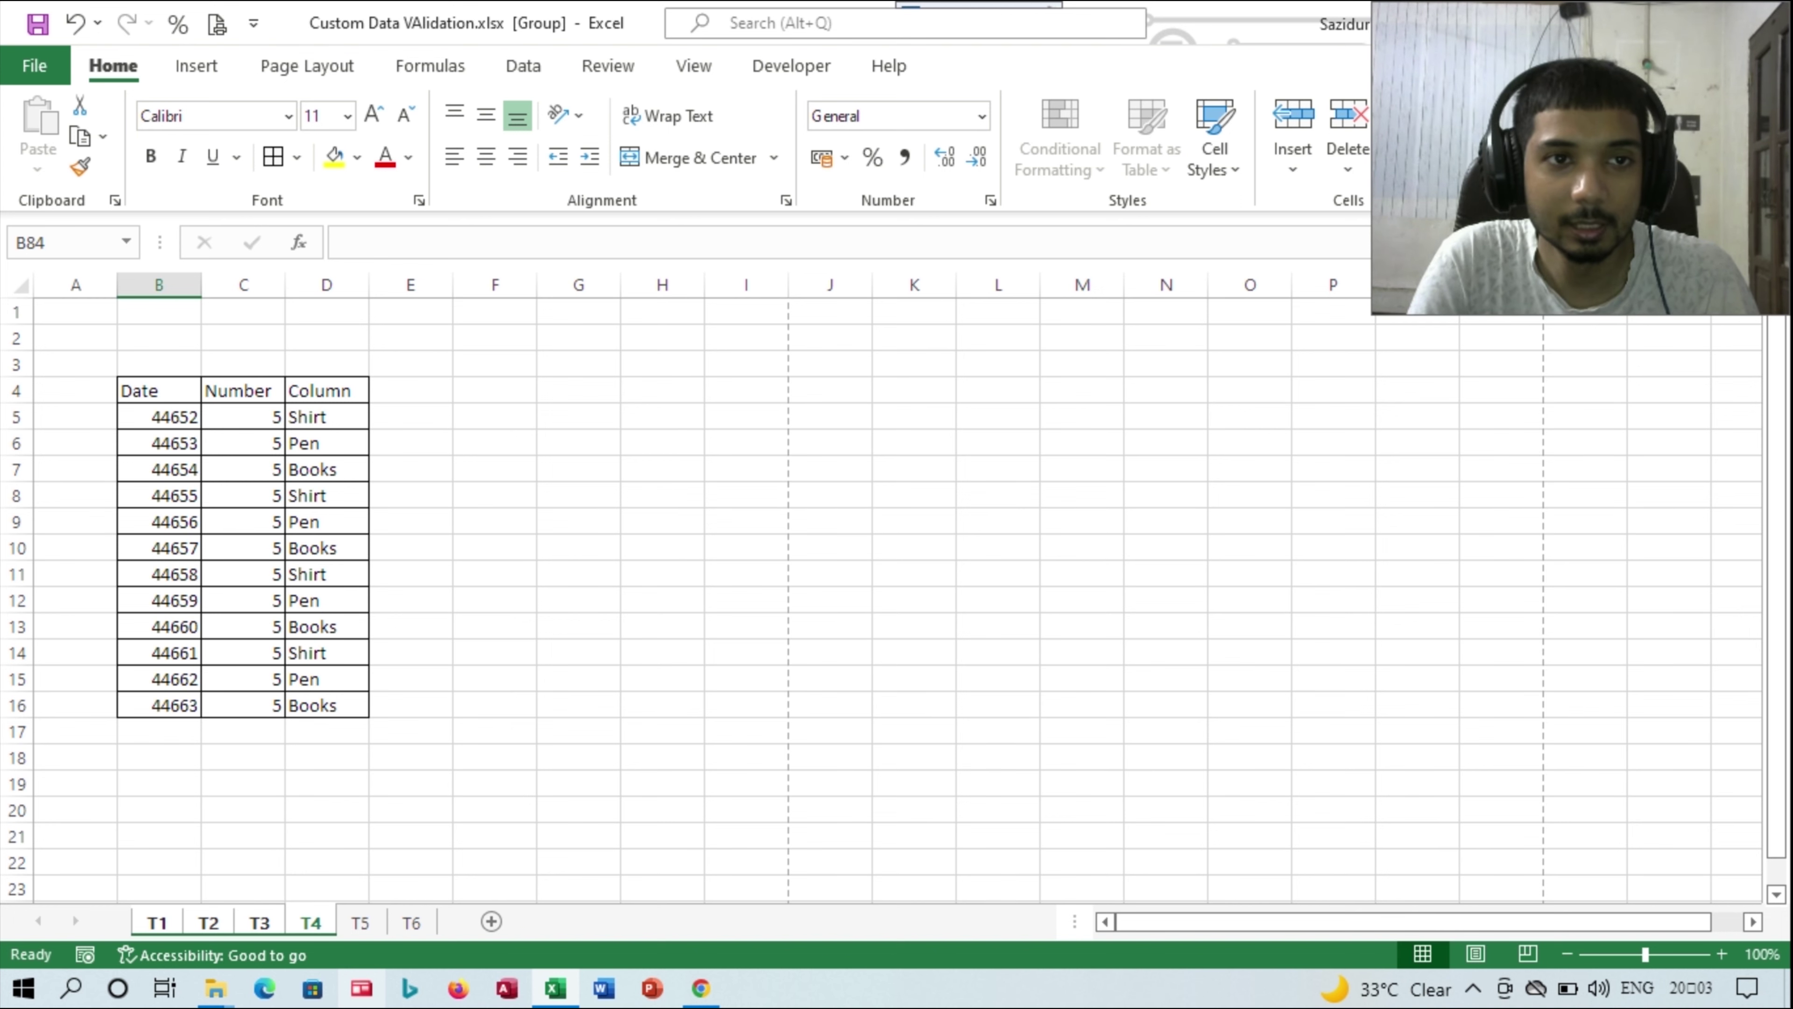
click(217, 24)
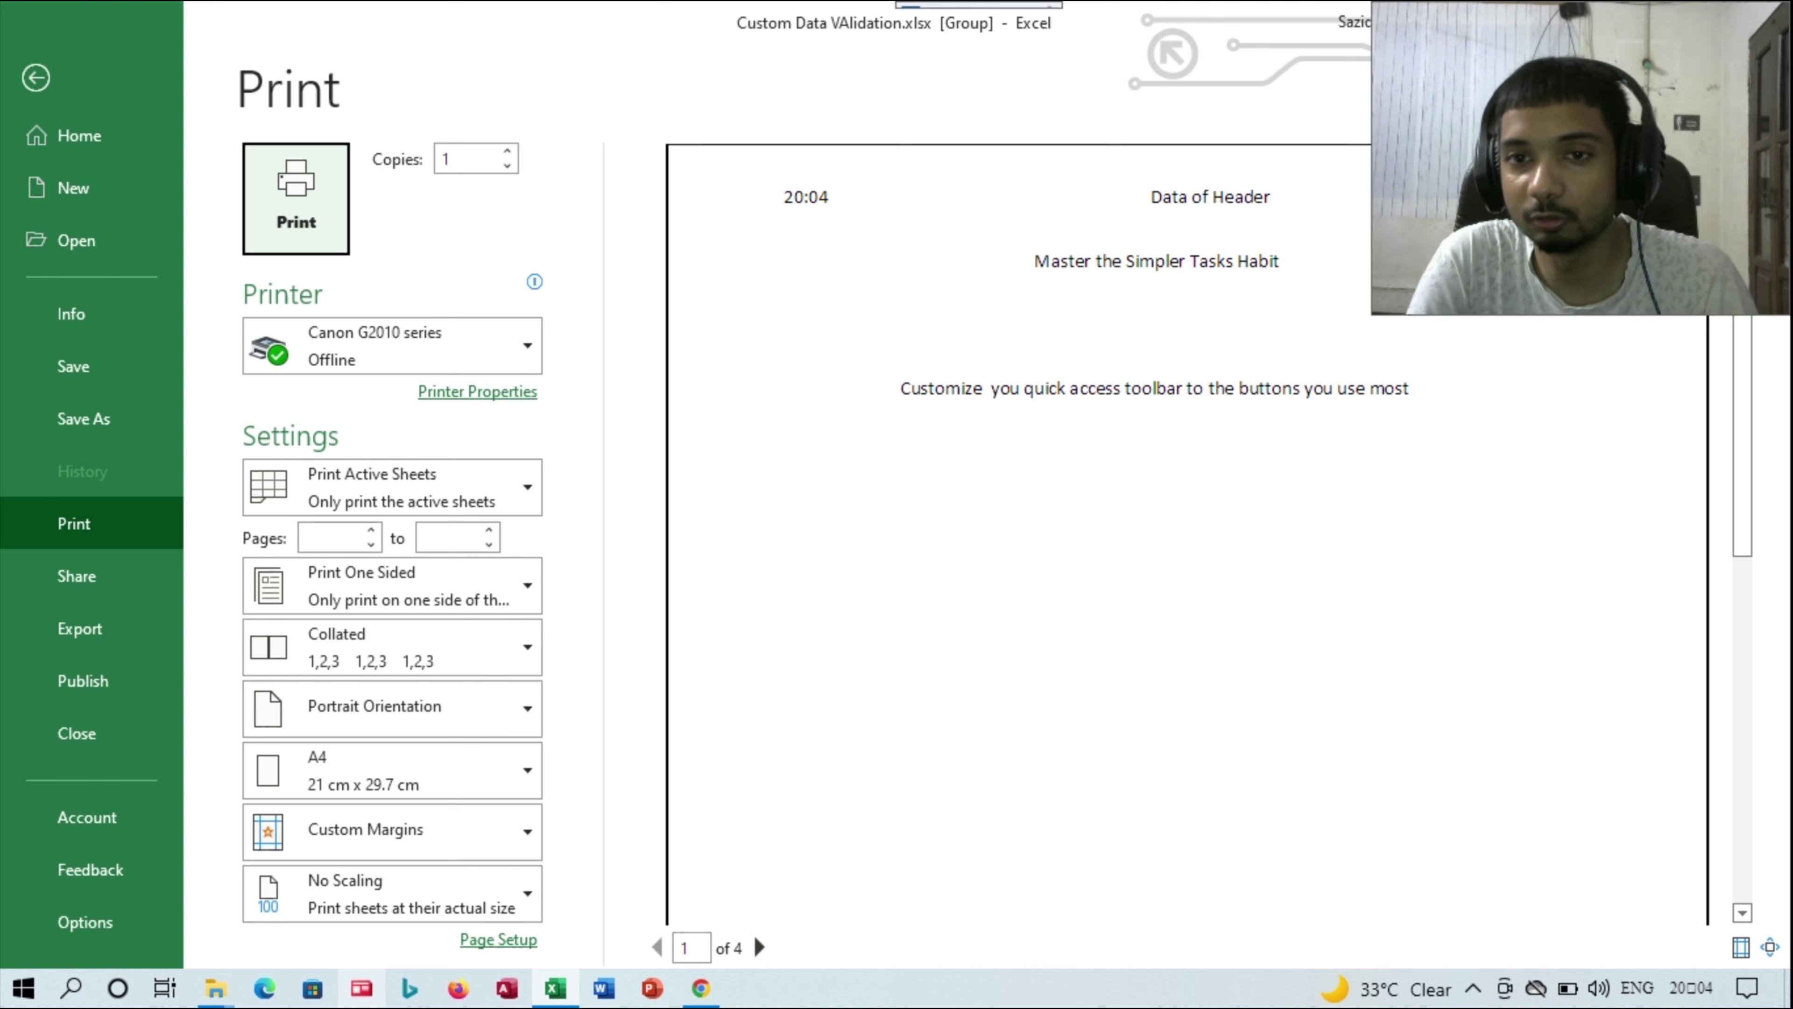
drag(1742, 436, 1743, 706)
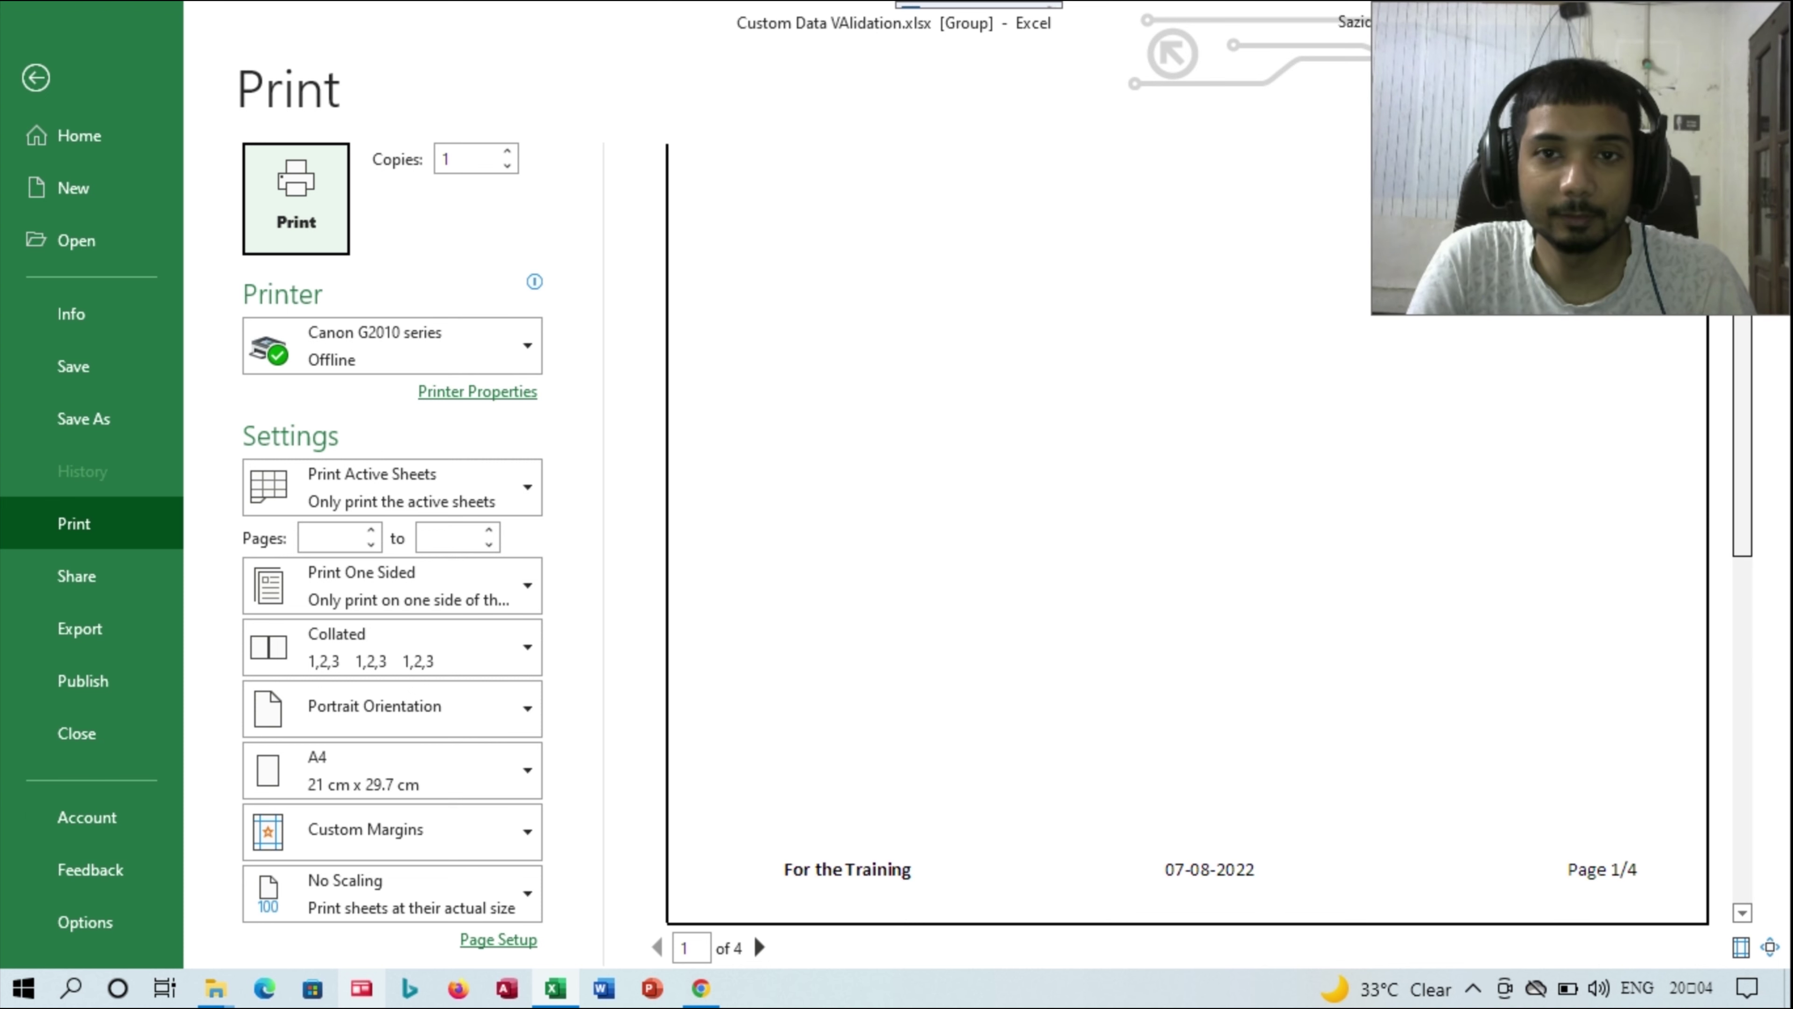
scroll(1186, 530, down, 5)
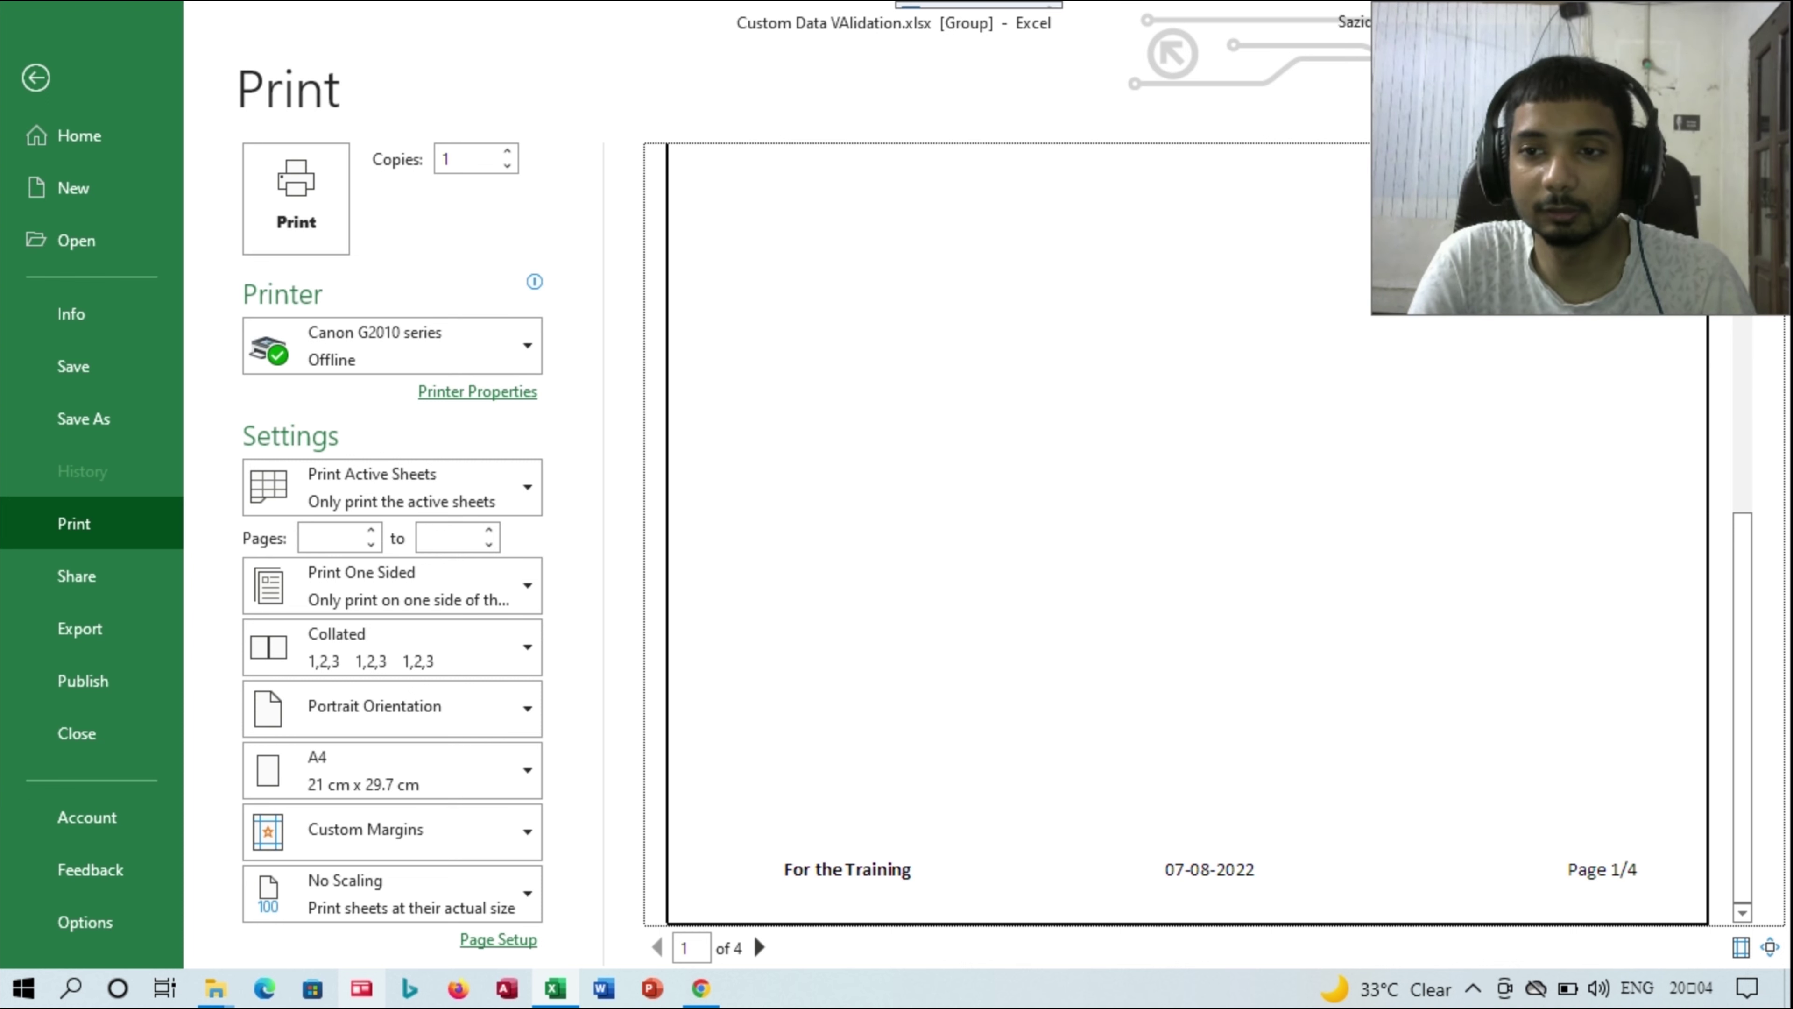
scroll(754, 936, up, 1)
scroll(1186, 534, up, 2)
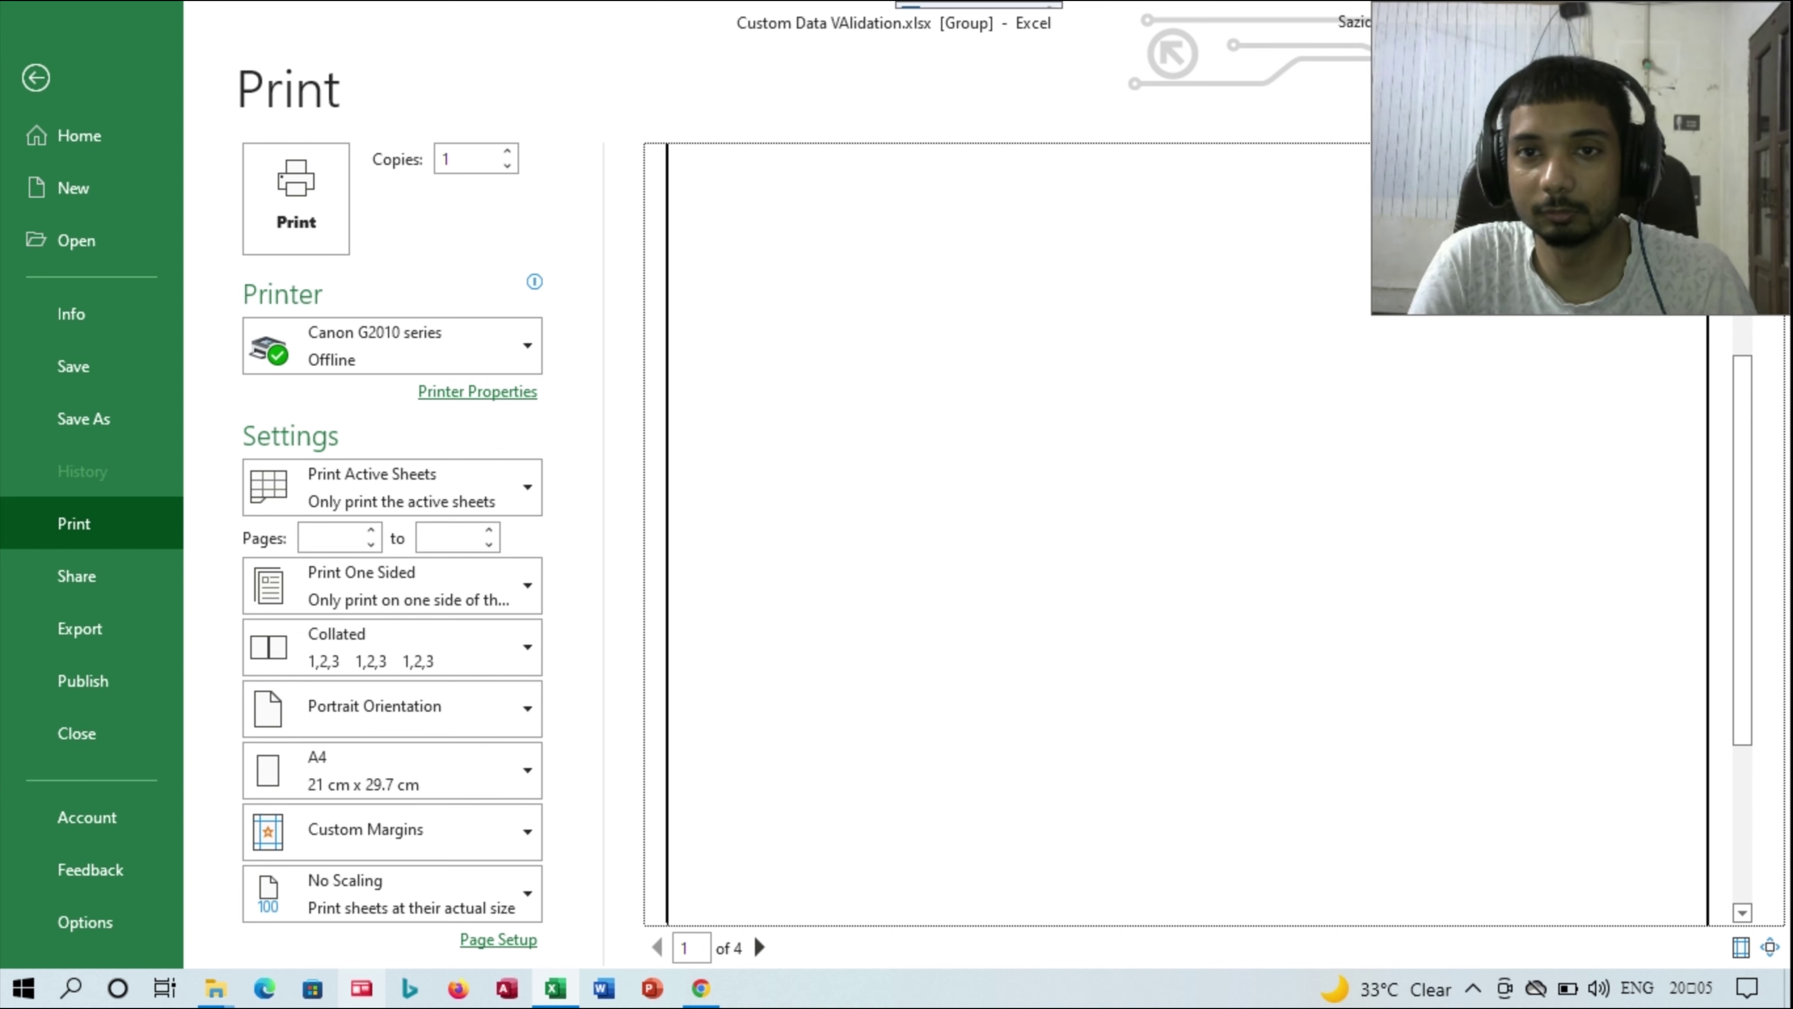
key(super+Down)
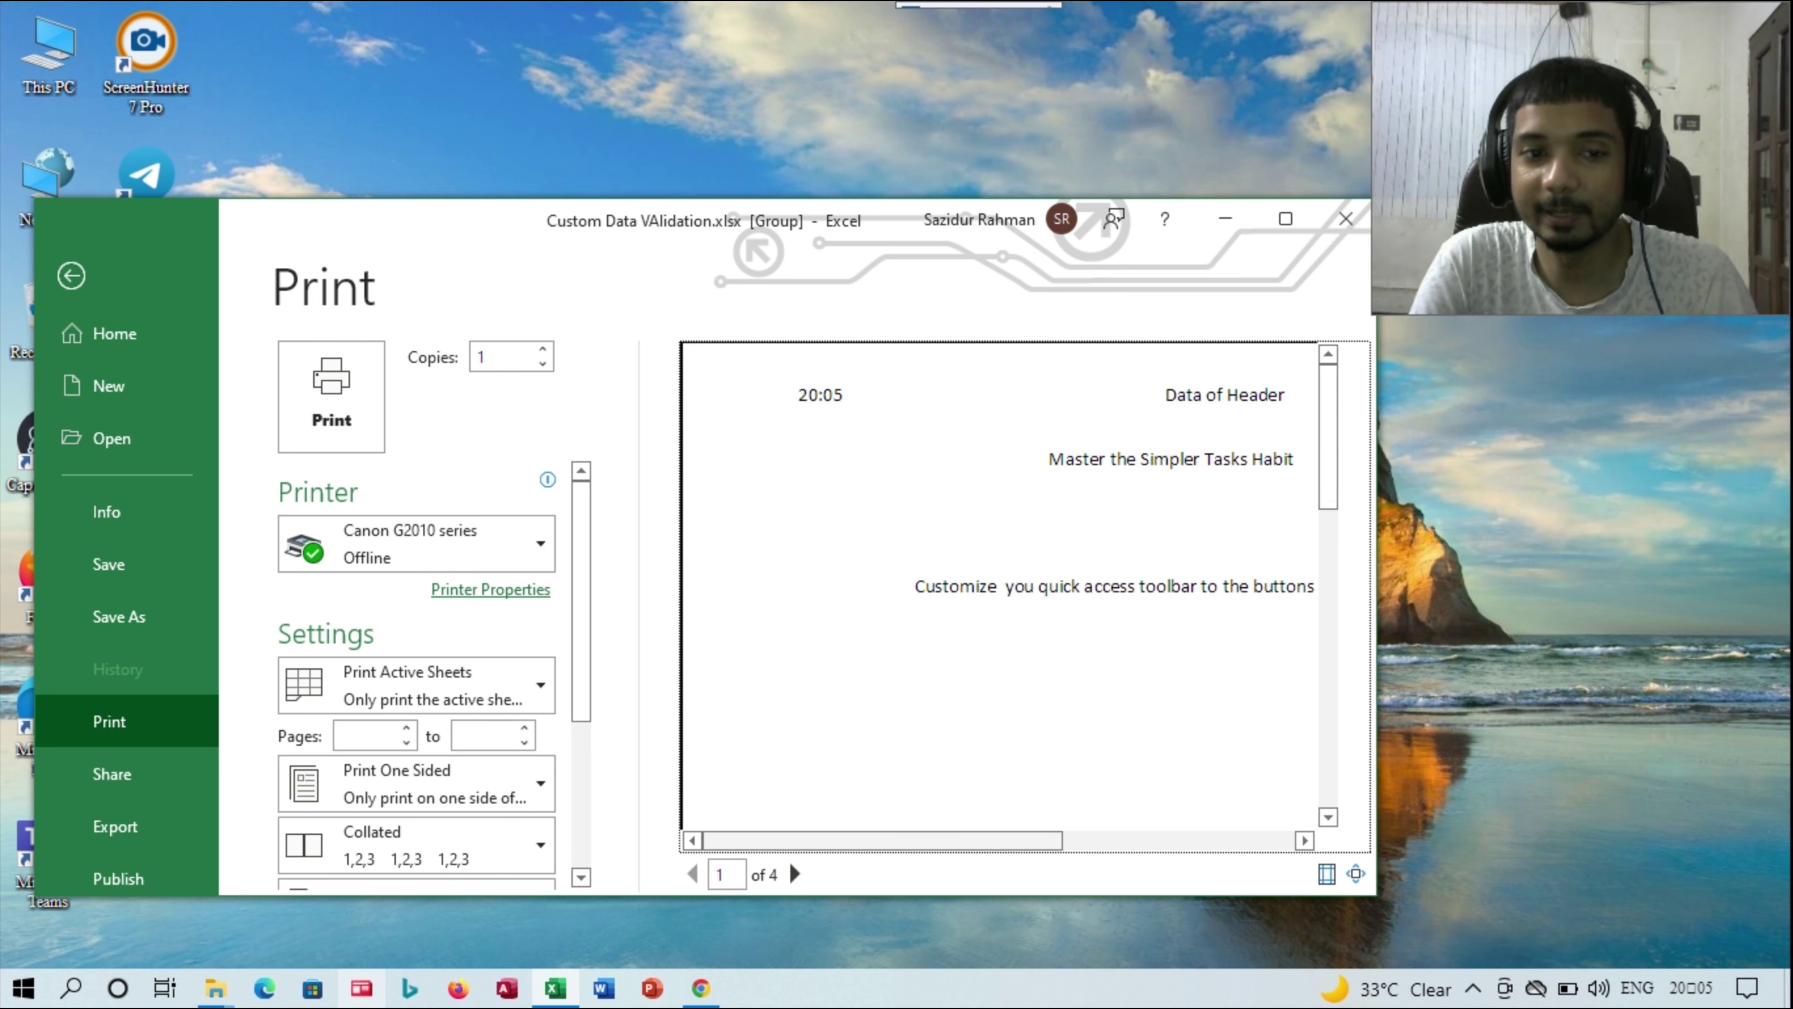
drag(882, 840, 1116, 840)
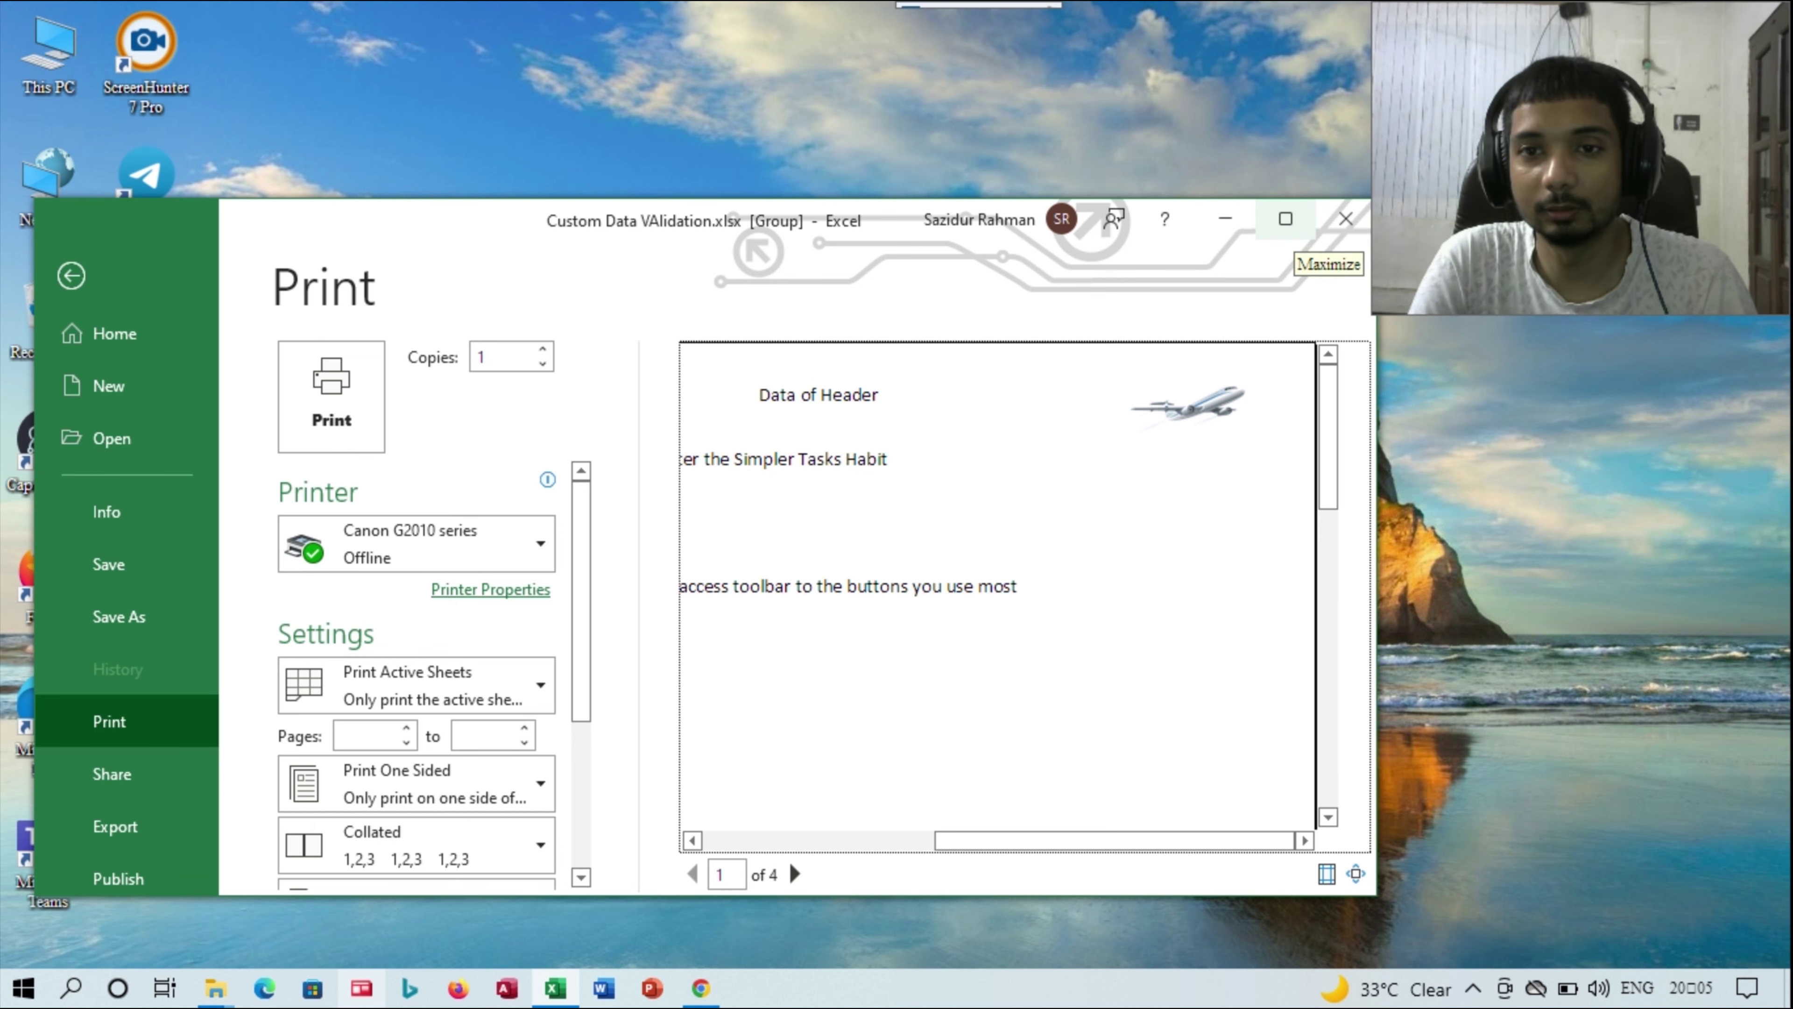
click(1285, 219)
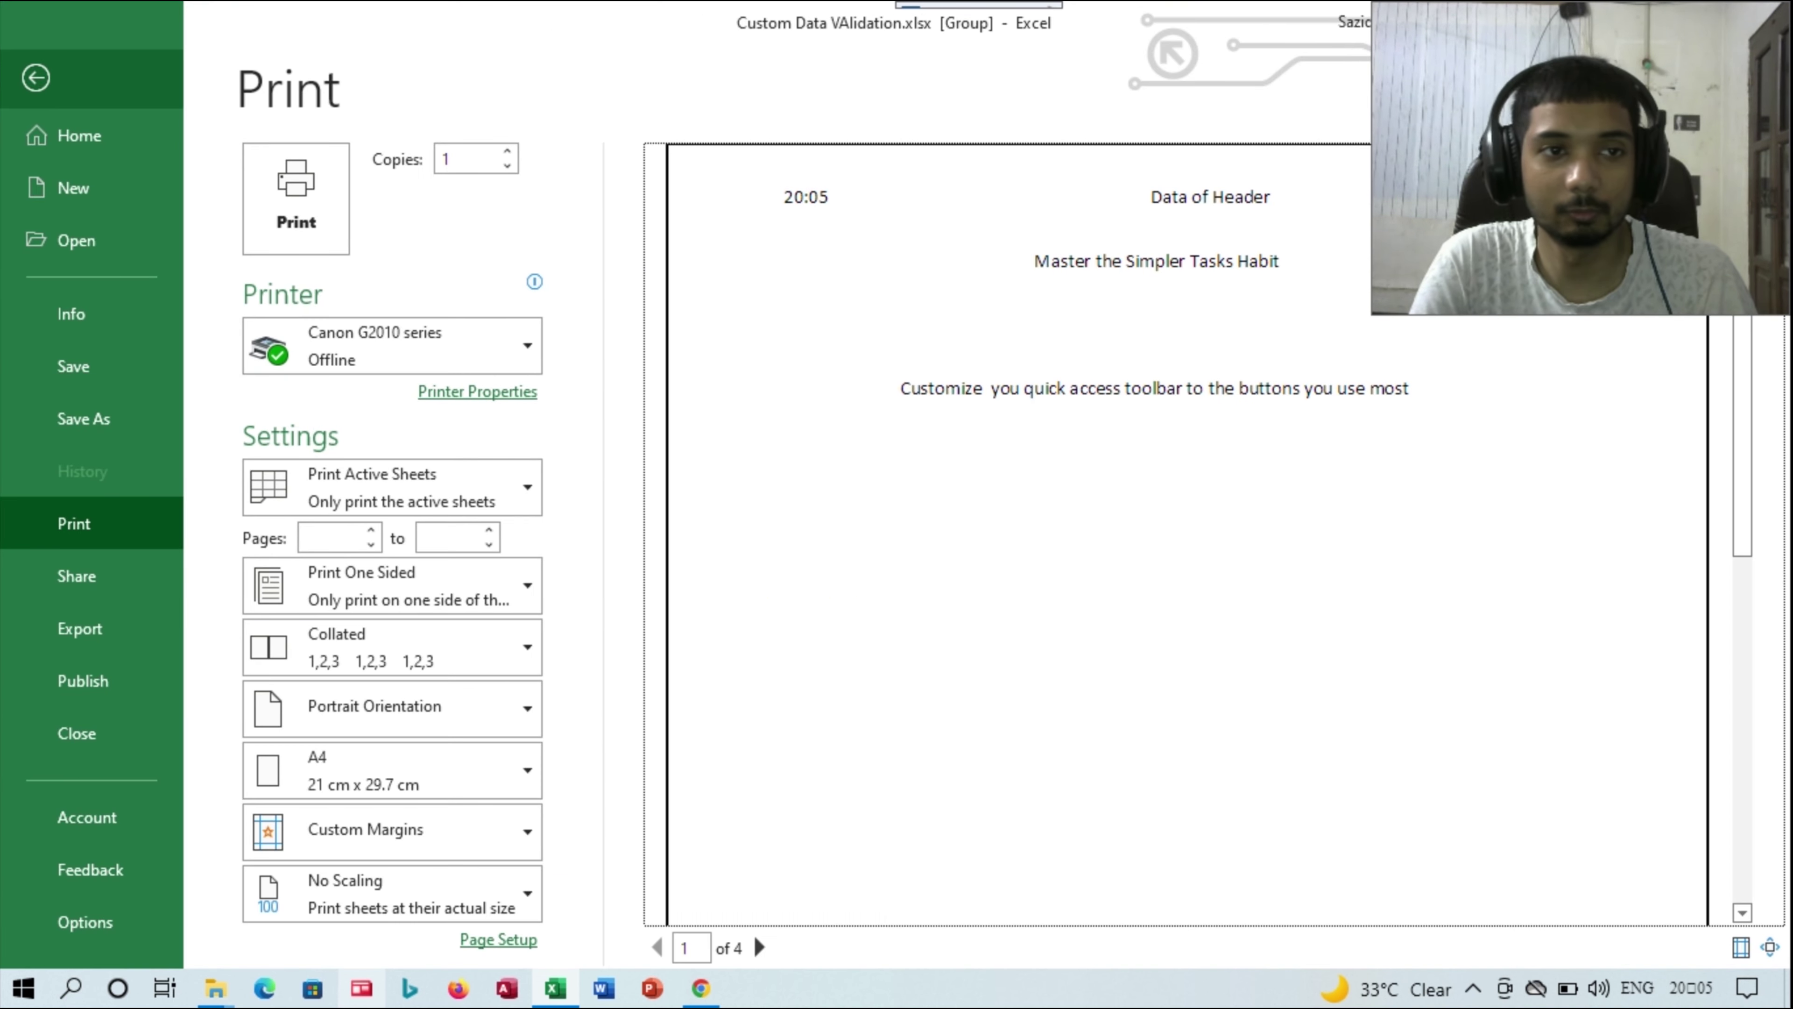
click(36, 79)
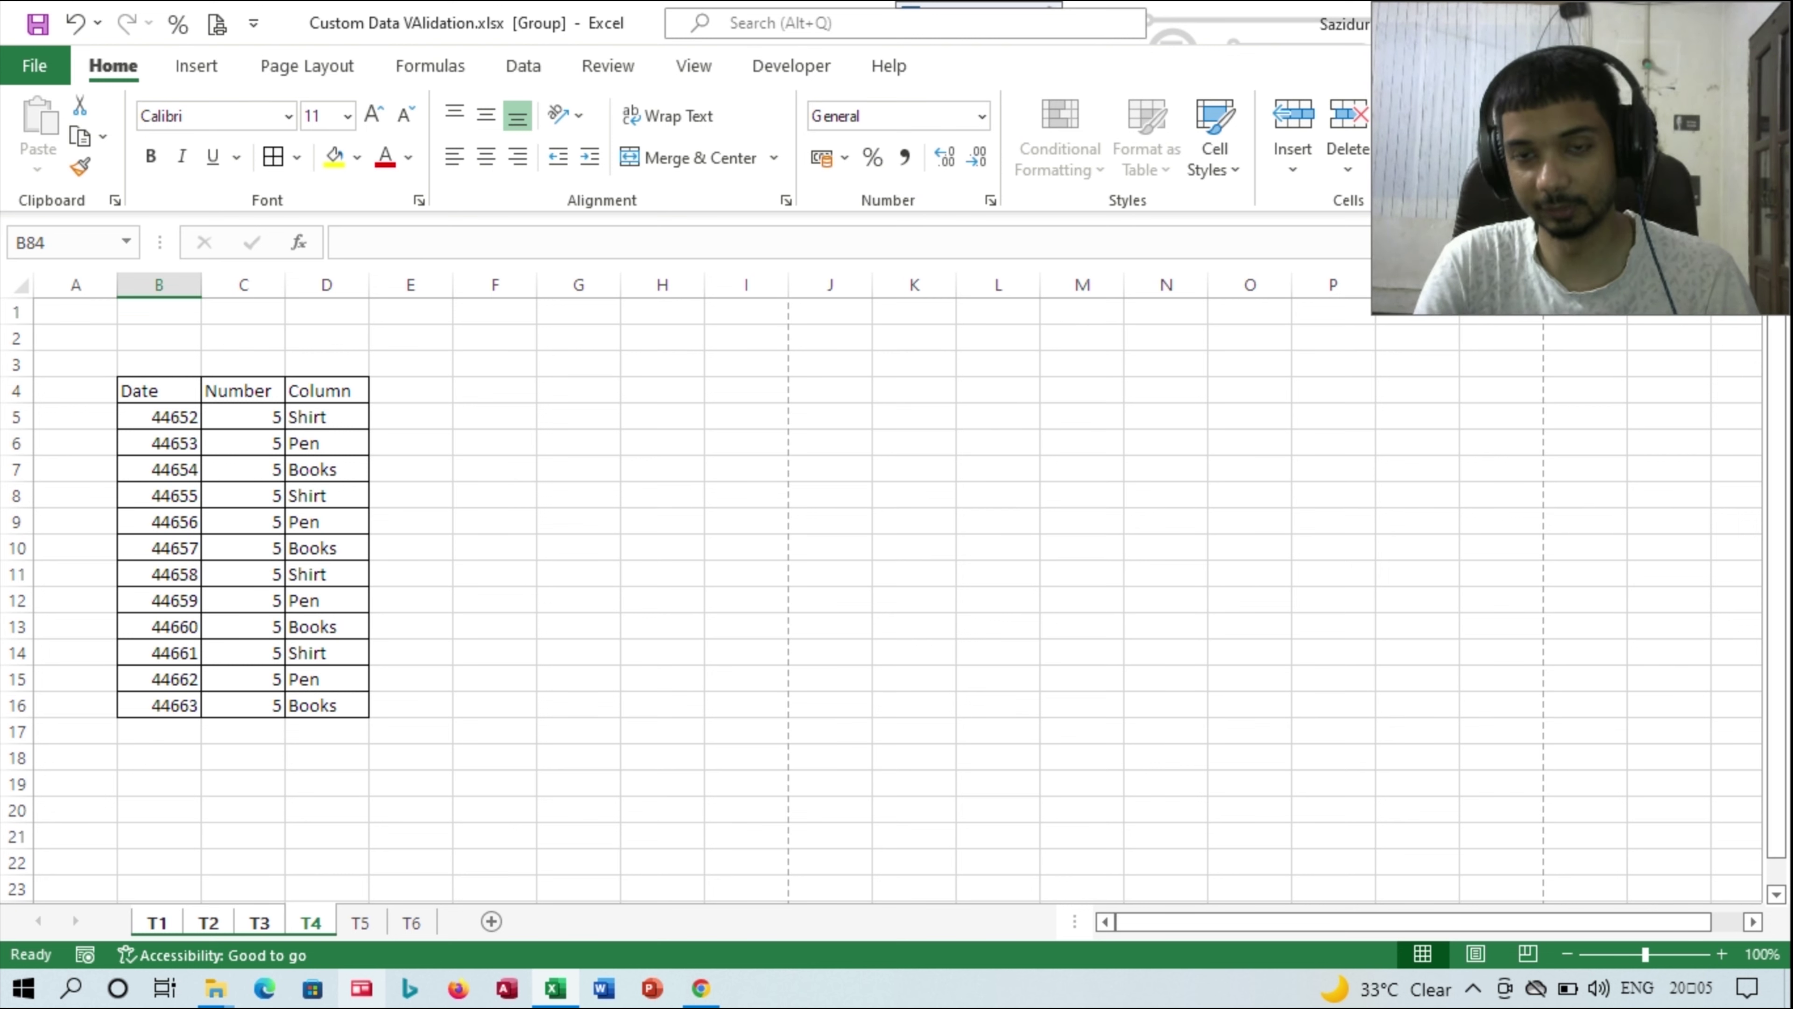
- Copy the Date/Number/Column table B4:D16 from T4 and paste it into T5 at C7
click(360, 922)
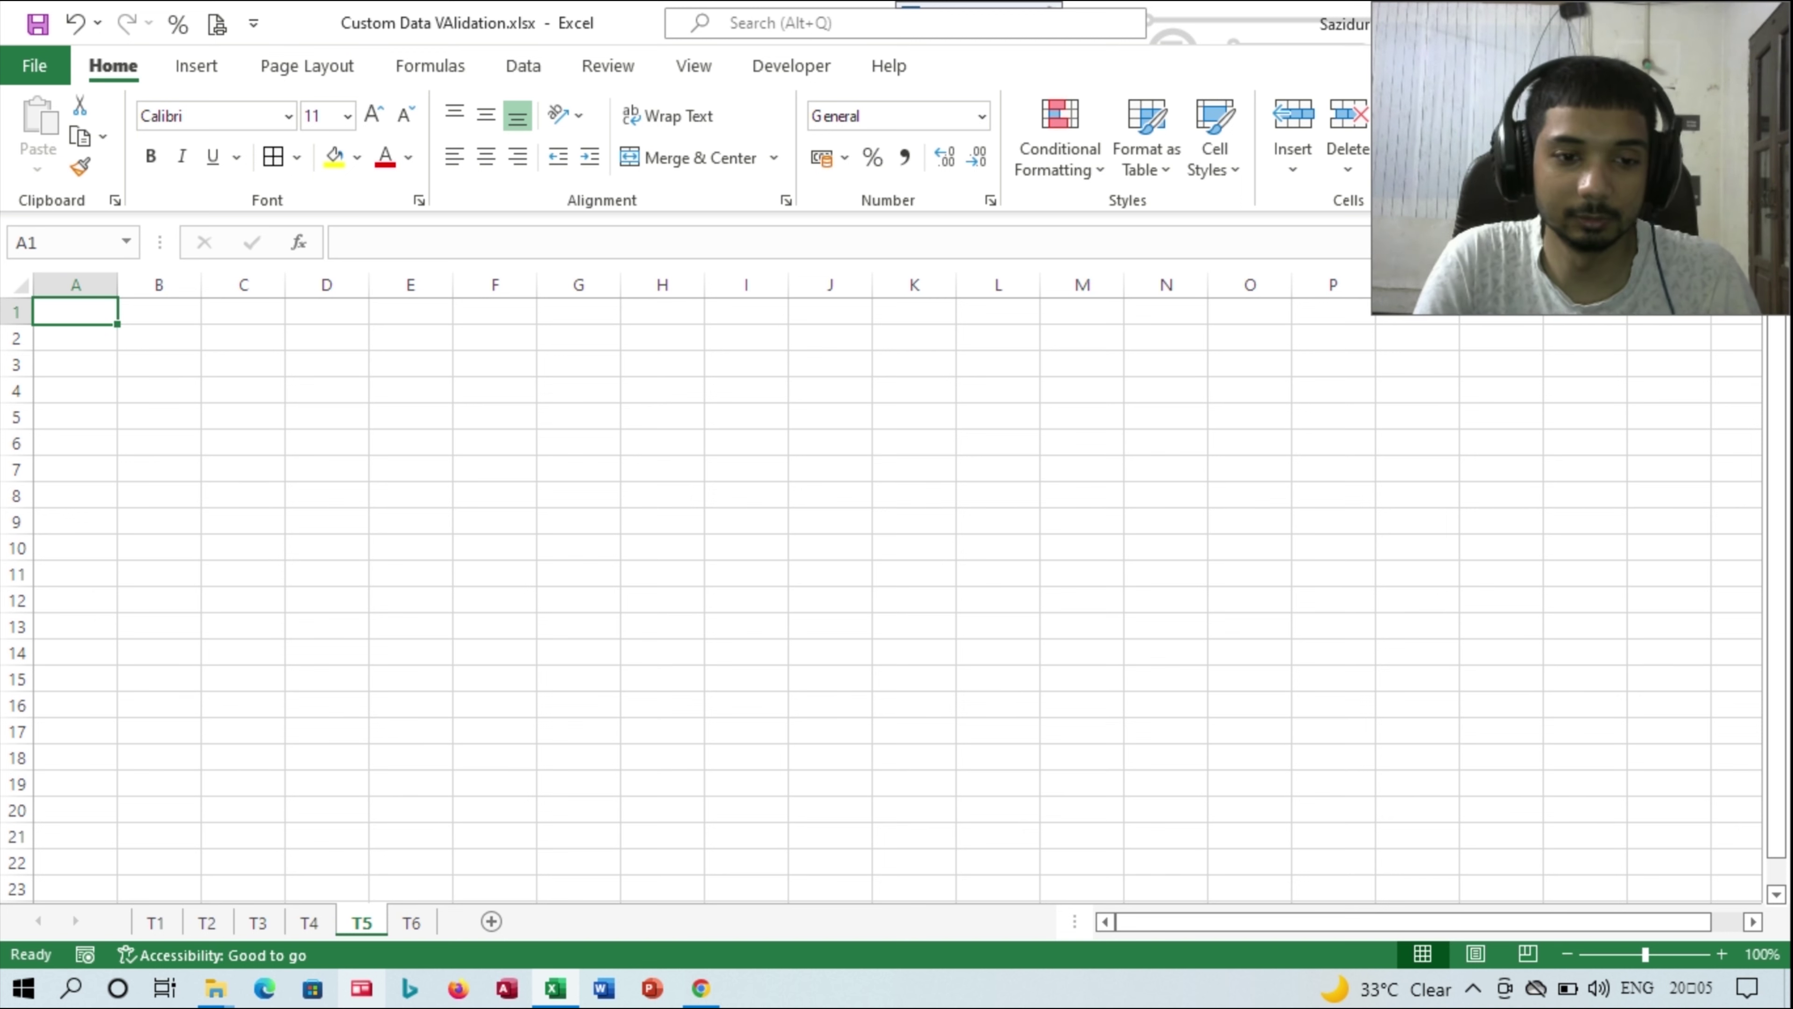
click(311, 923)
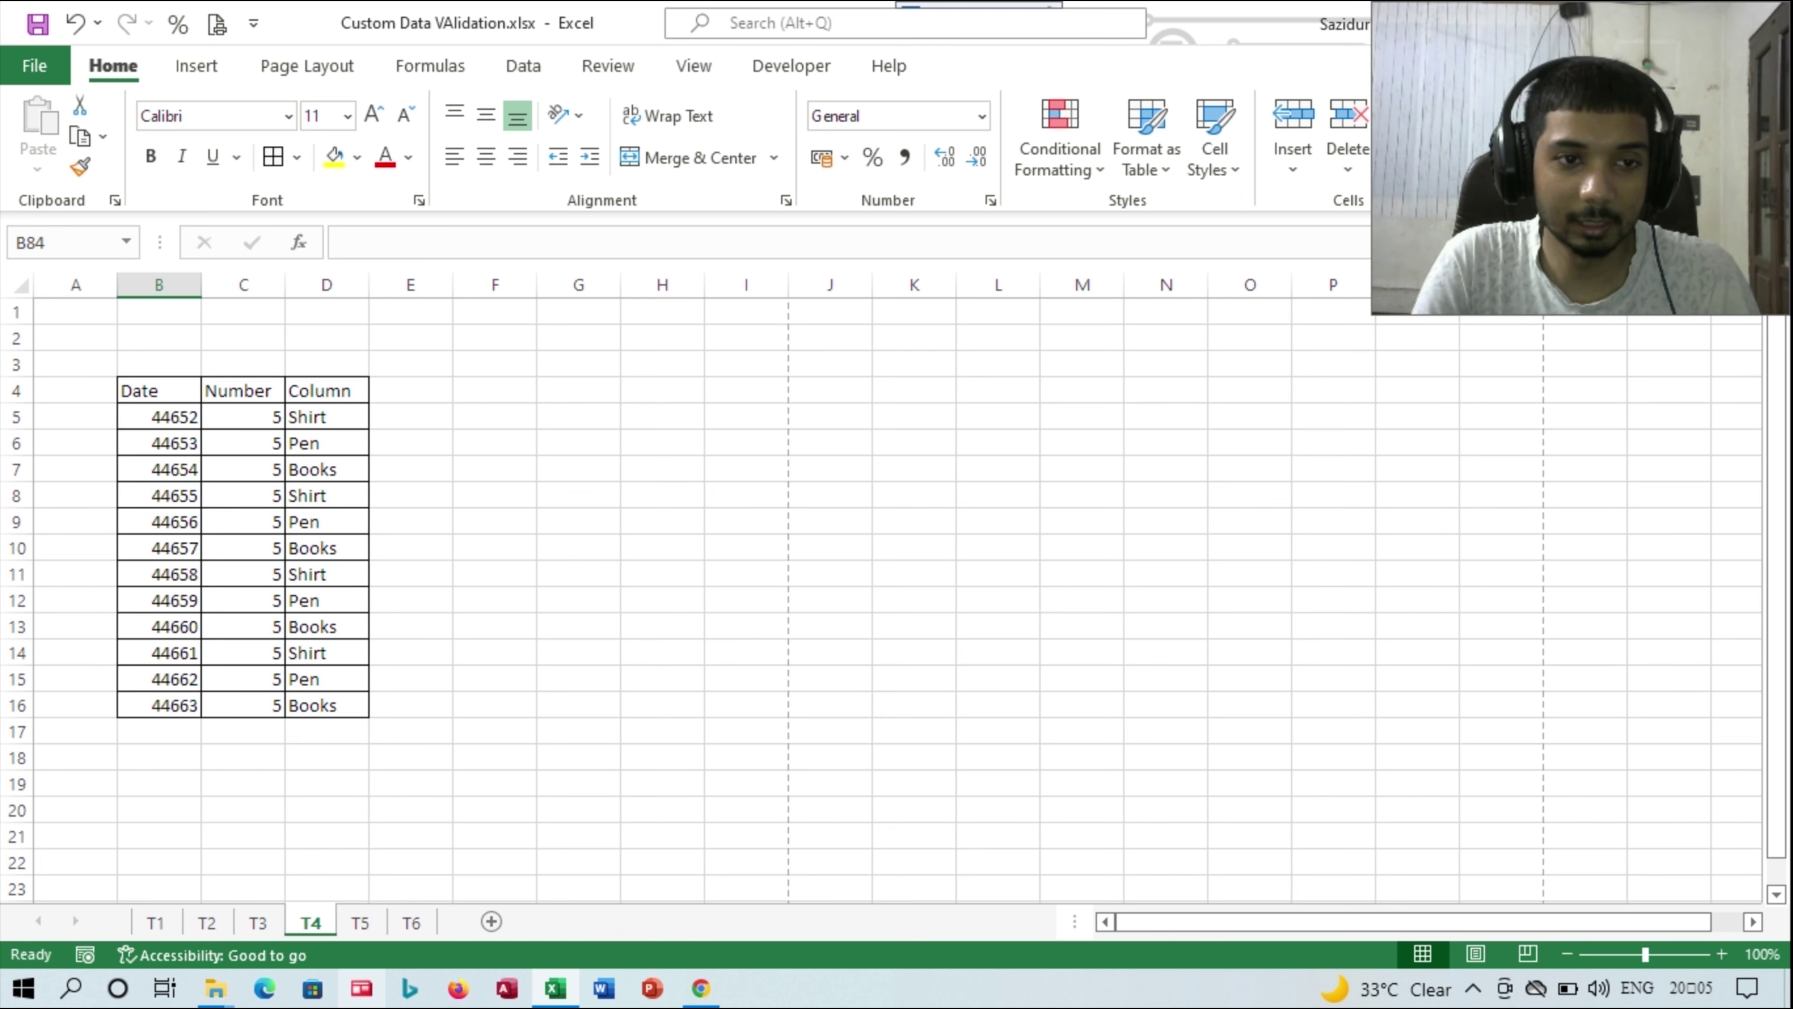
drag(158, 390, 326, 706)
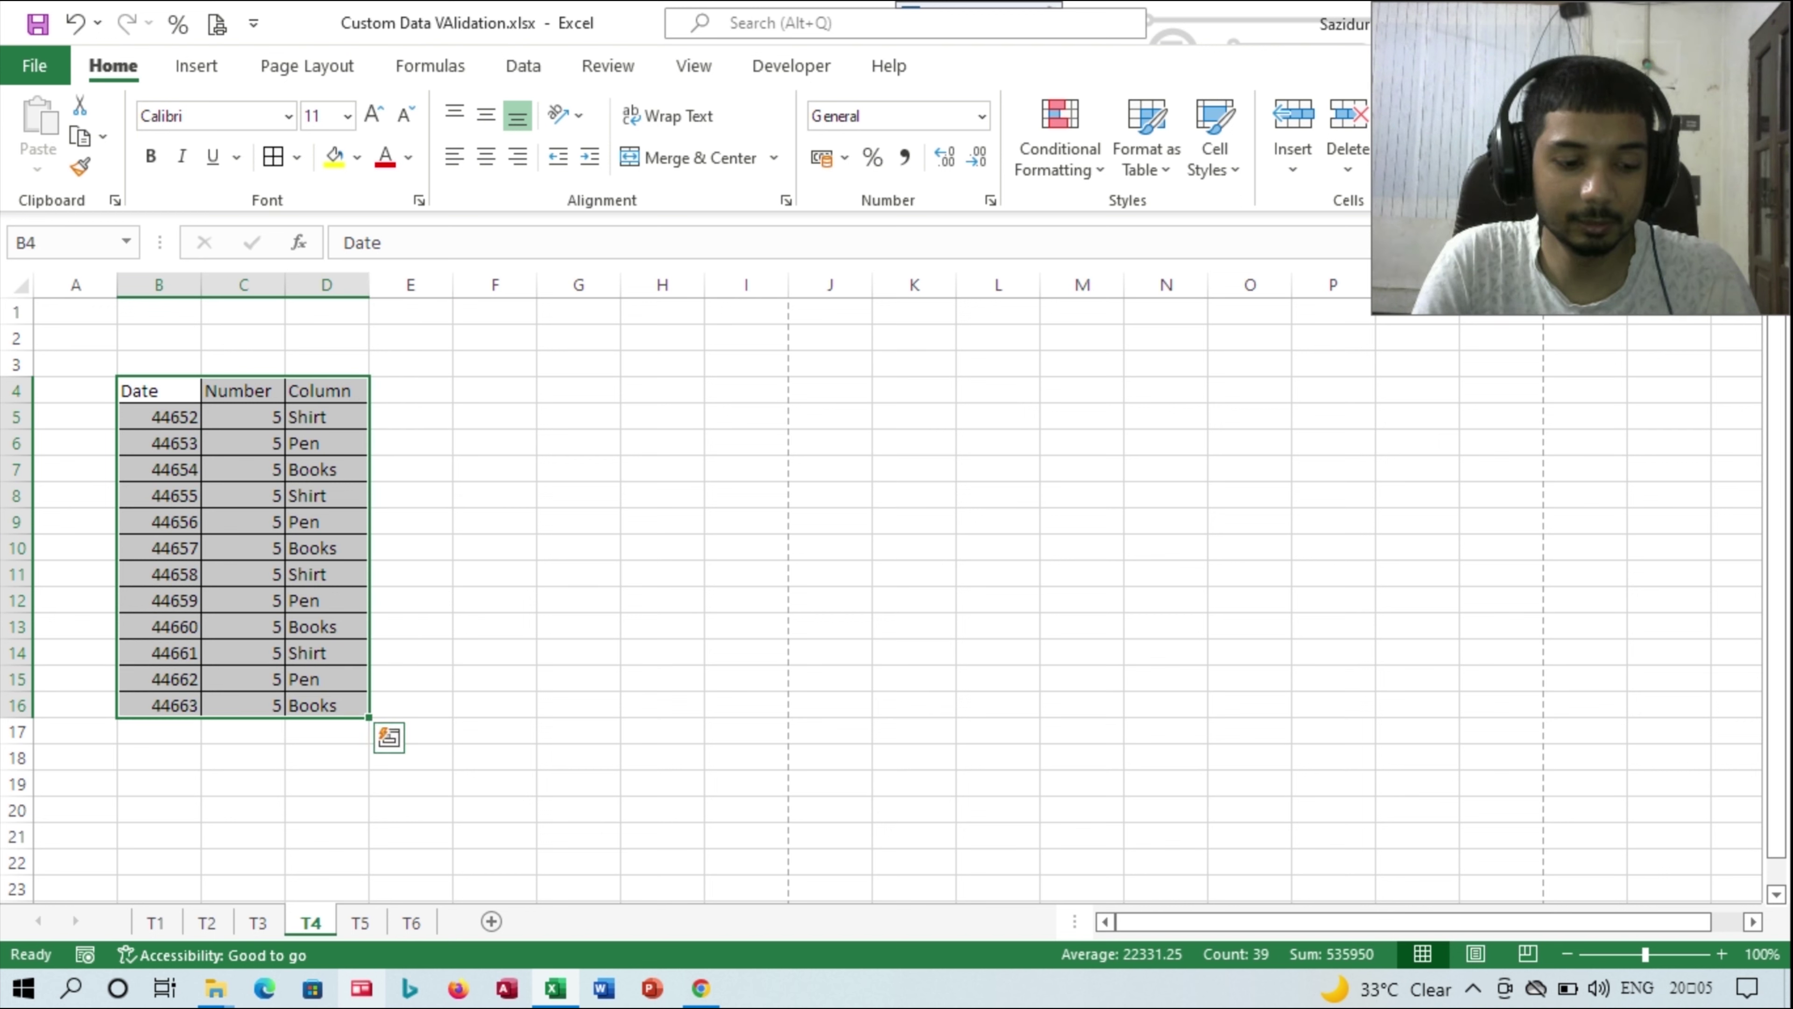
key(ctrl+c)
click(362, 923)
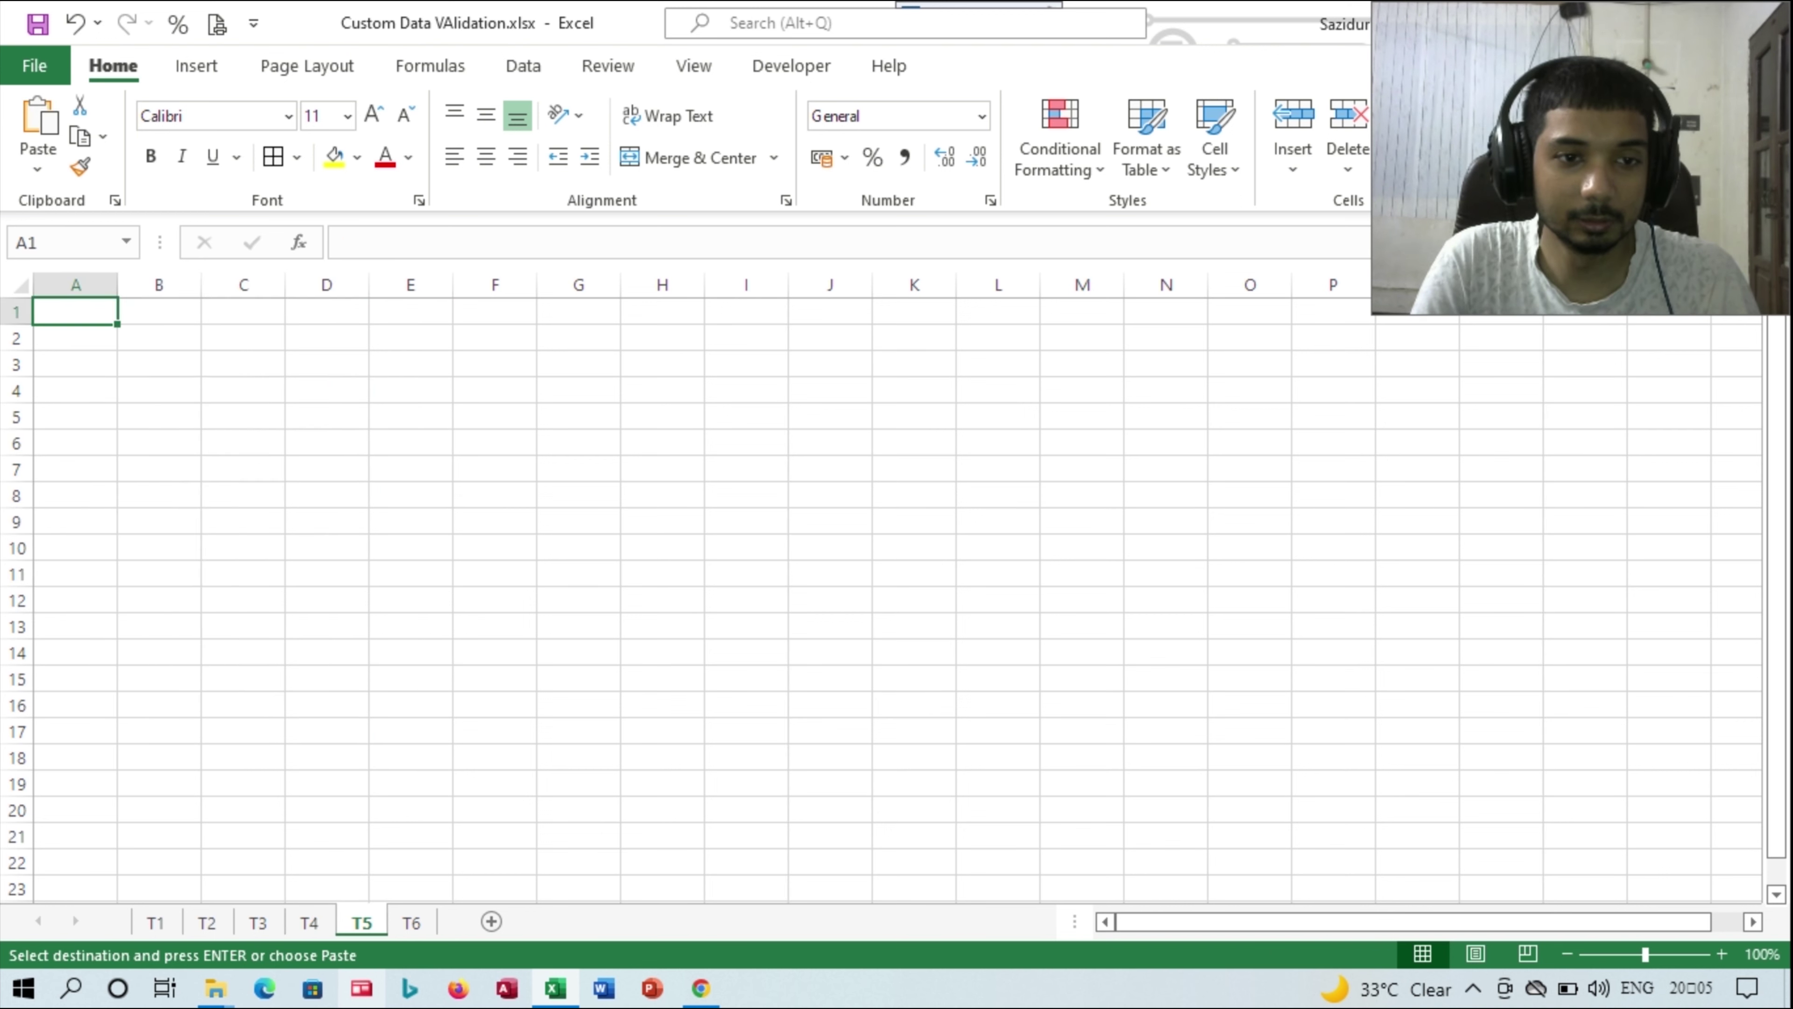
click(662, 469)
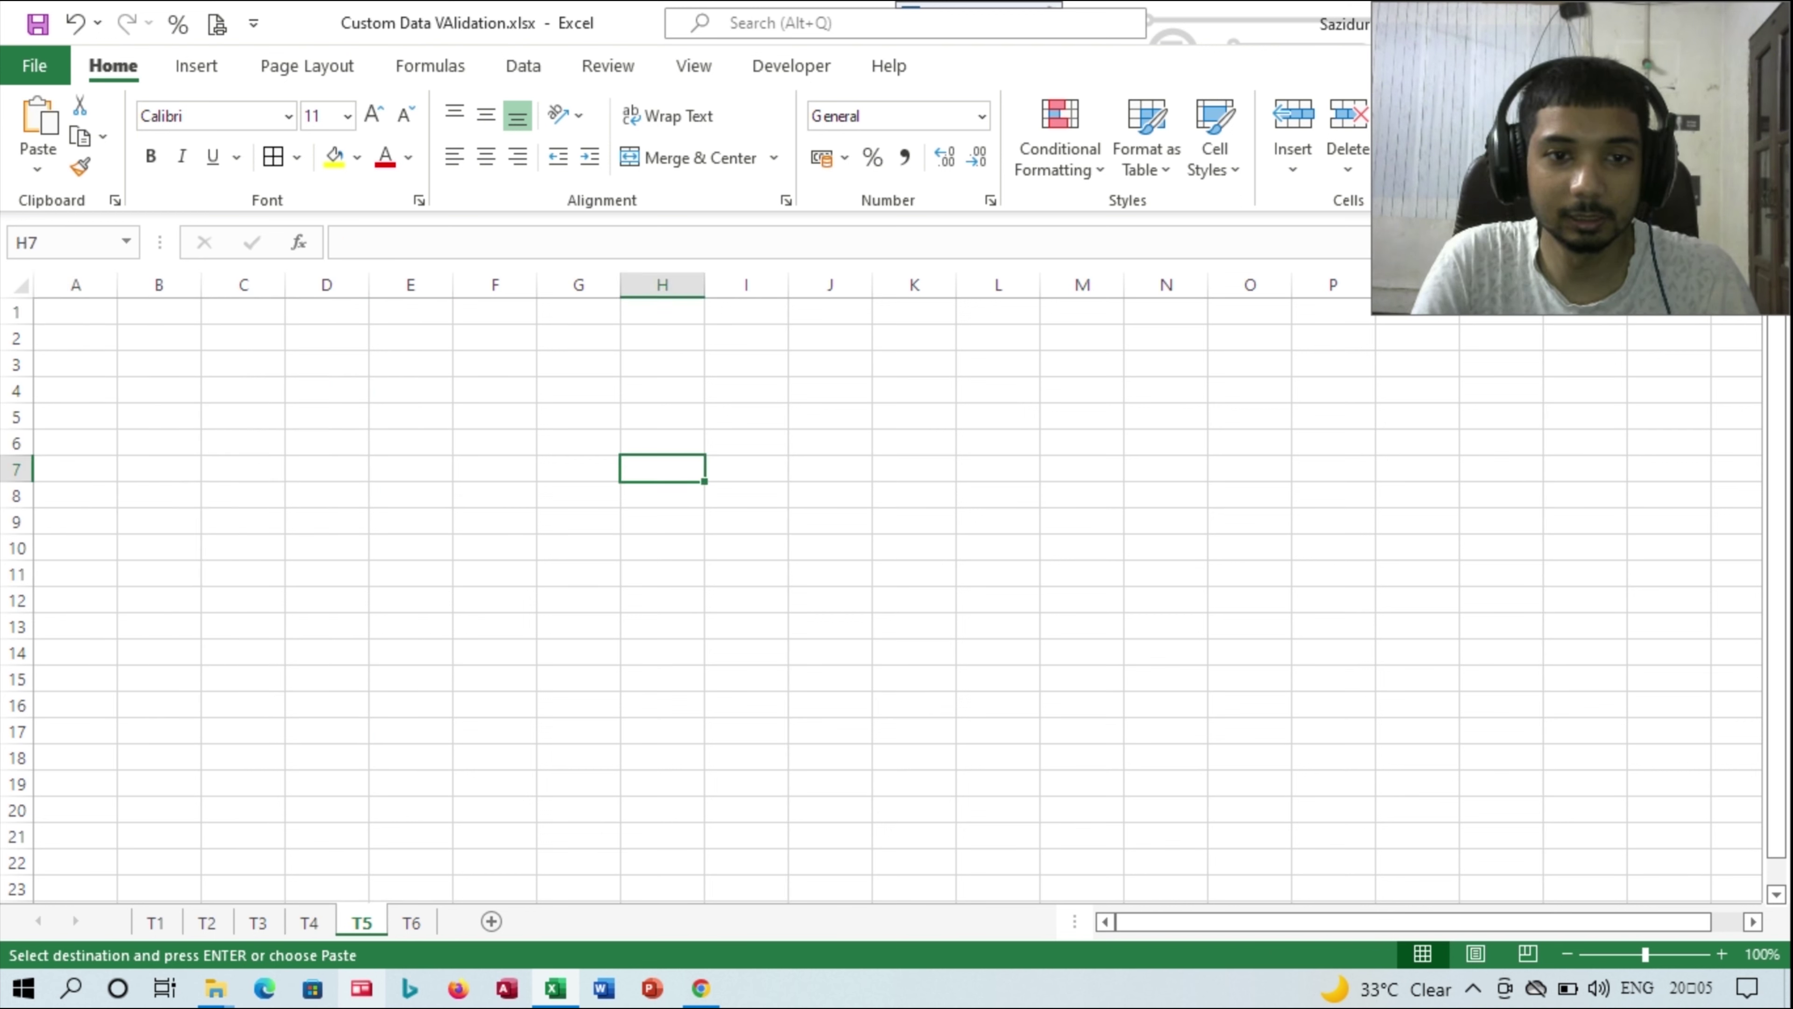
click(243, 468)
key(ctrl+v)
click(410, 625)
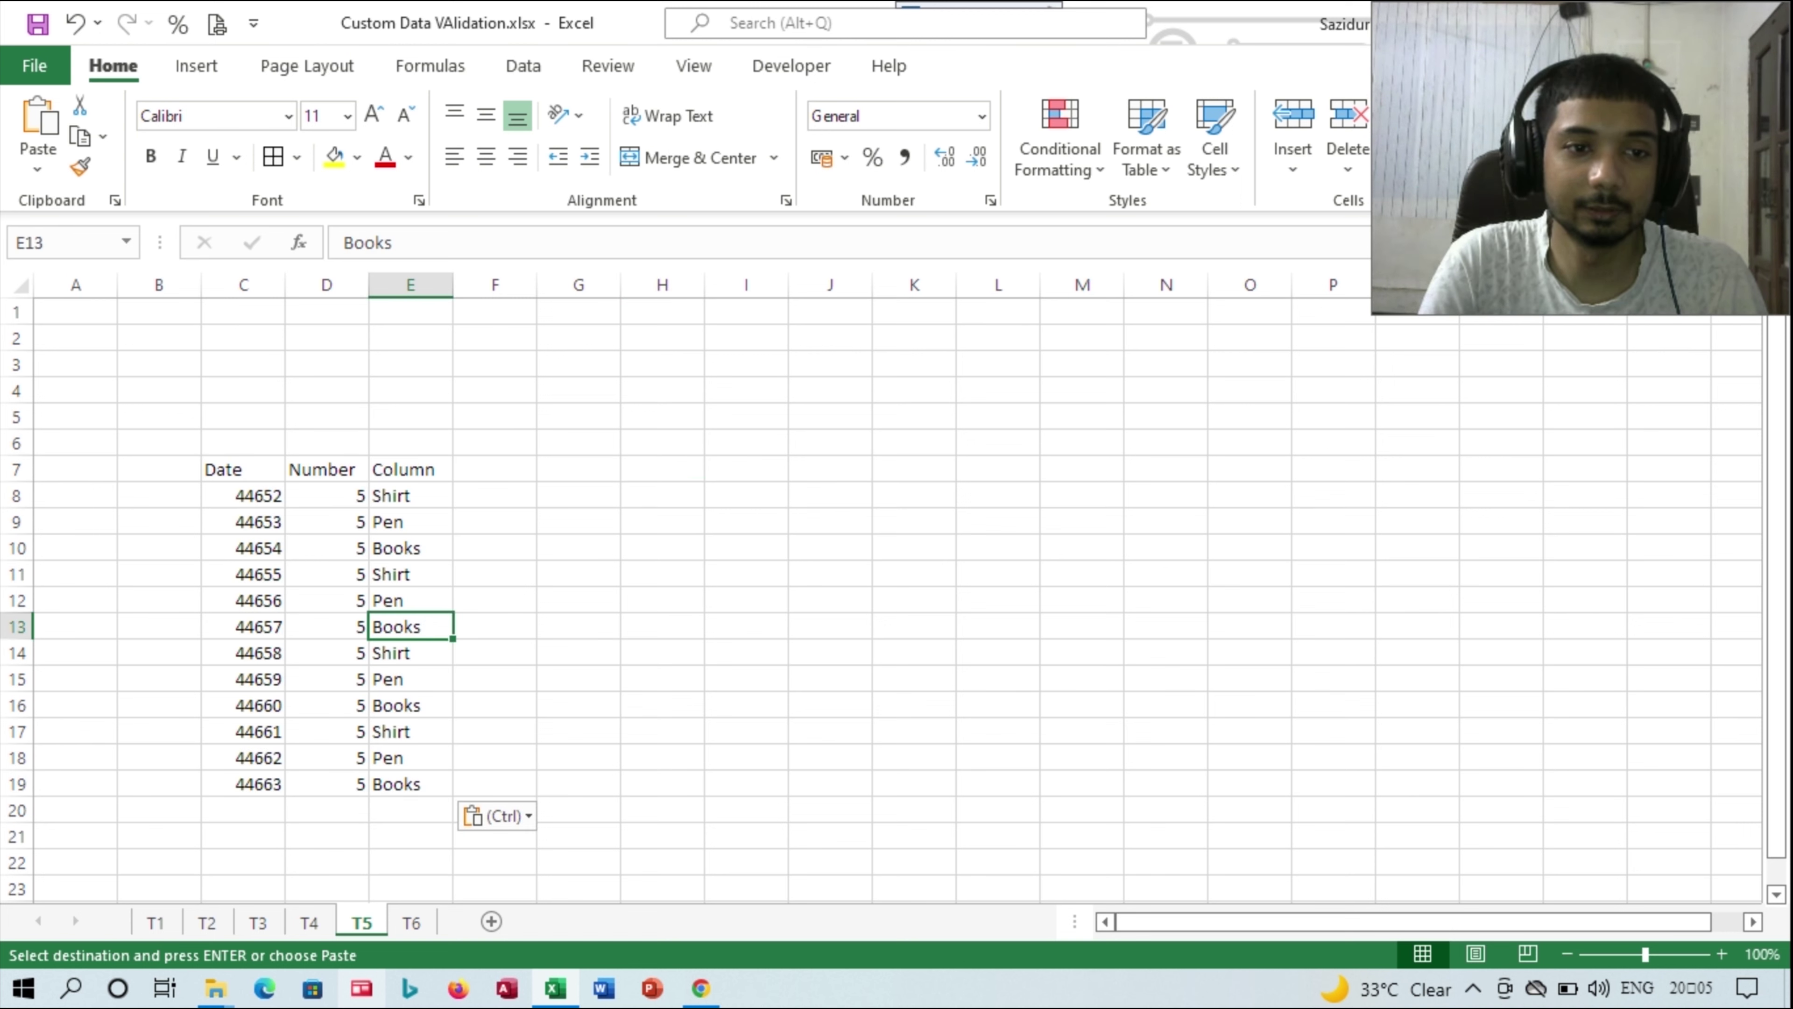
click(326, 731)
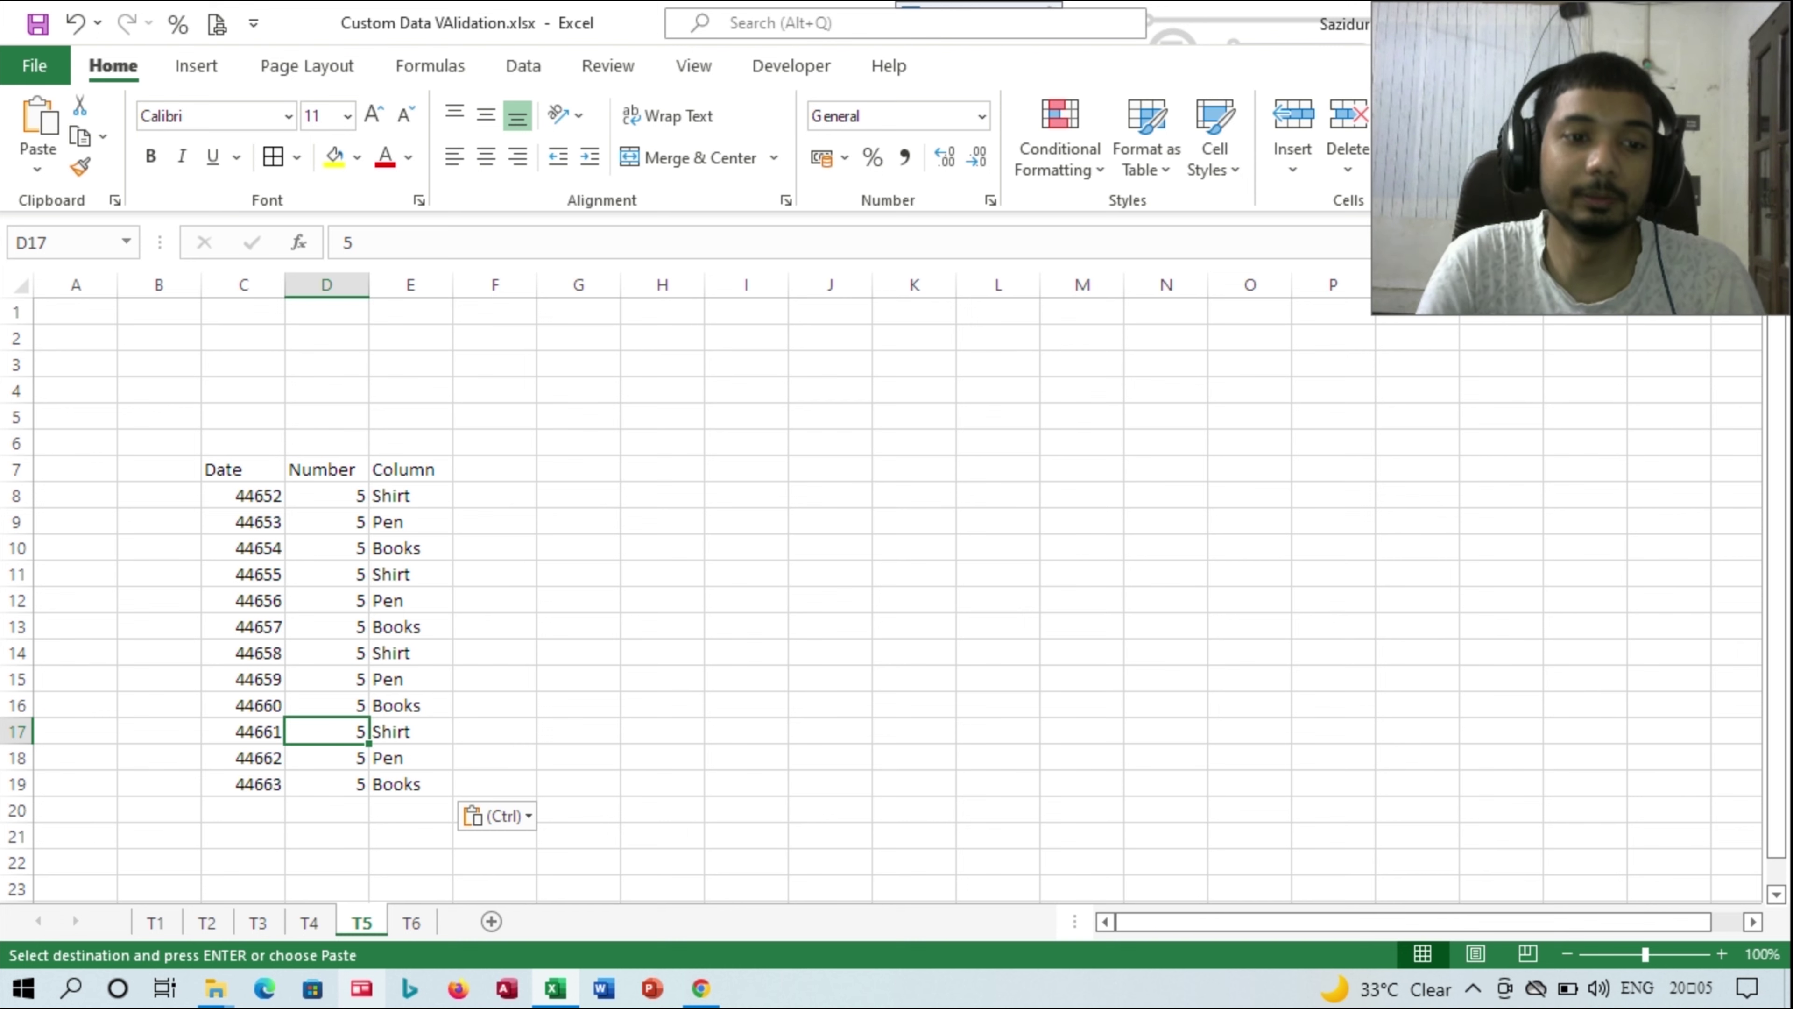
- From T1, group sheets T1 through T5 with Ctrl+Shift+PageDown and view T4
click(156, 922)
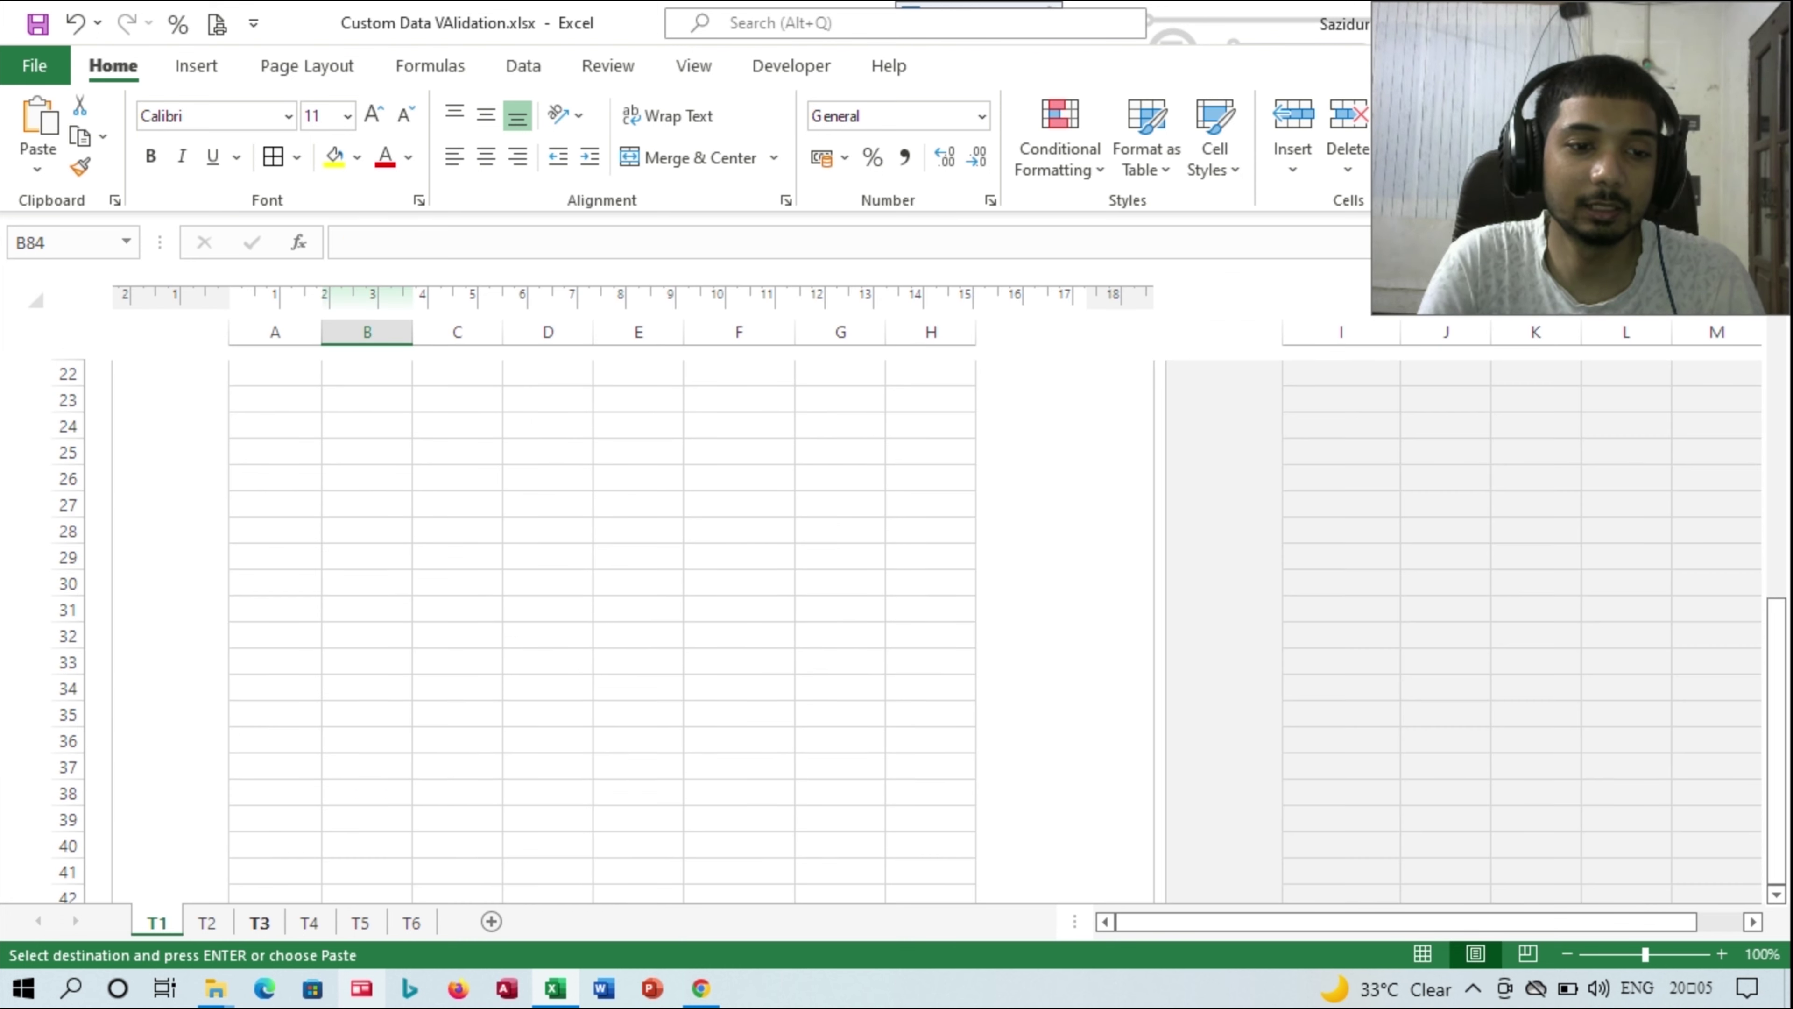
key(ctrl+shift+Page_Down)
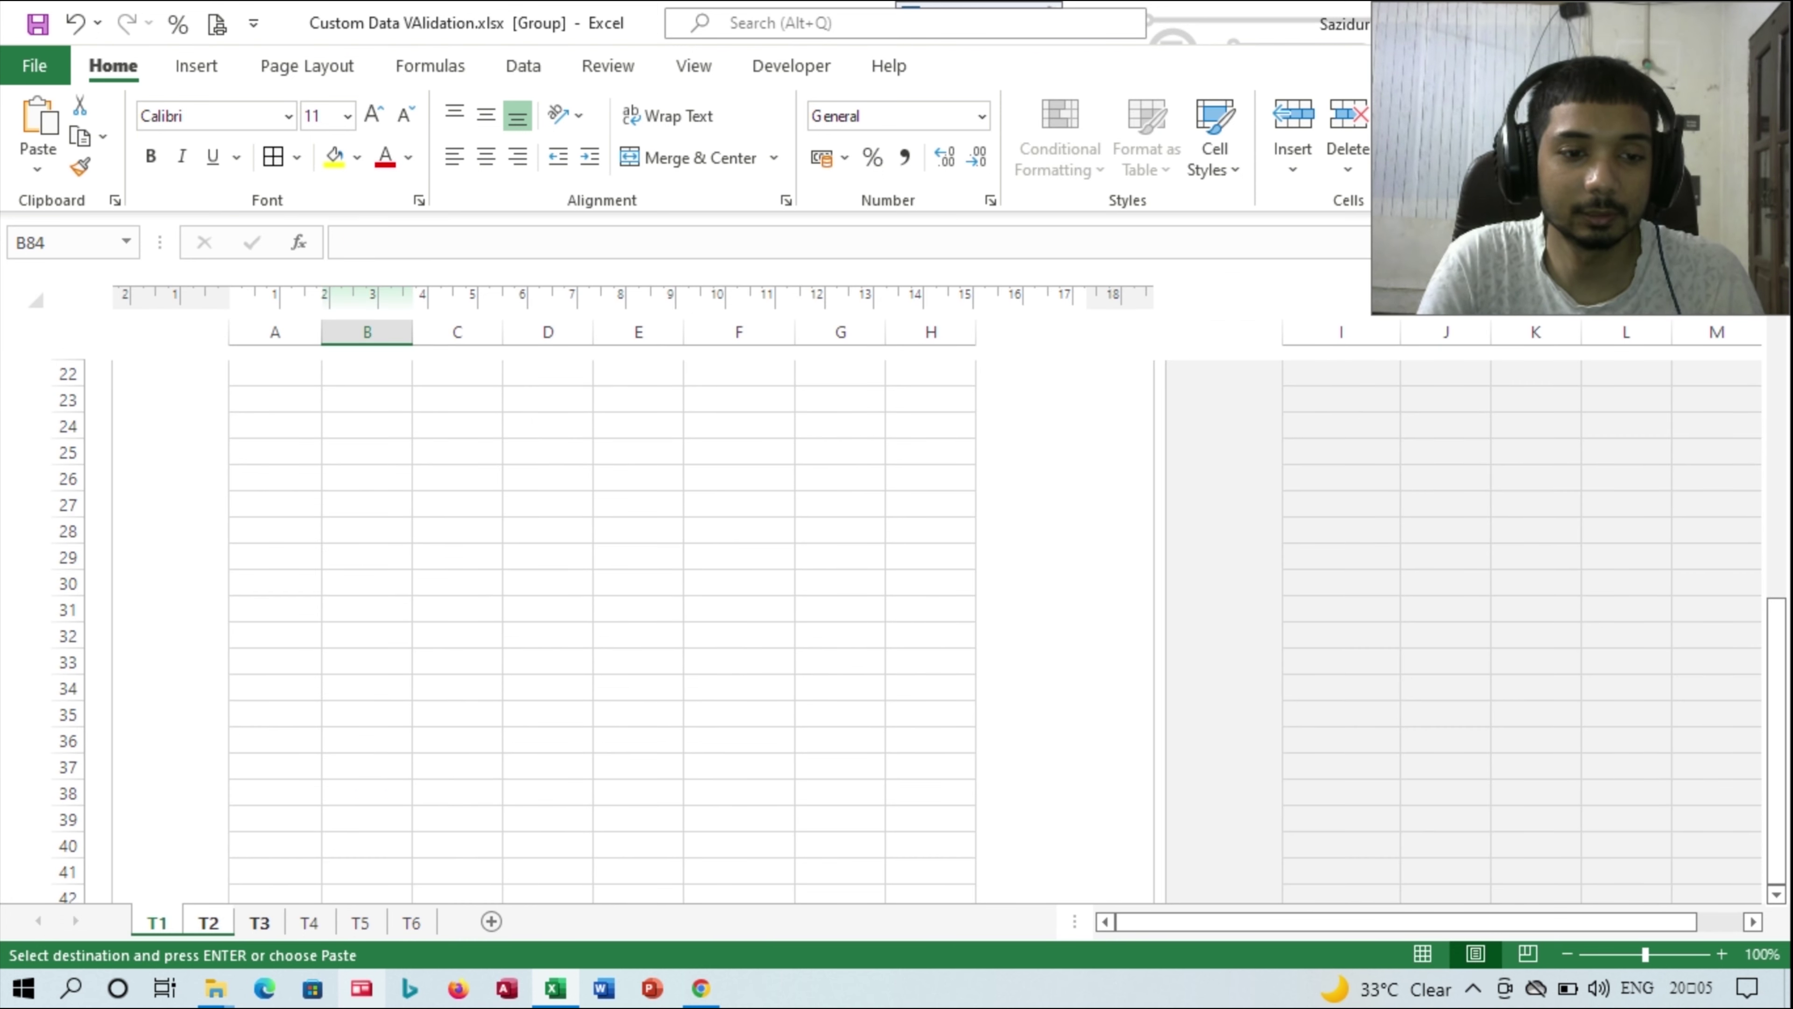
key(ctrl+shift+Page_Down)
key(ctrl+shift+Page_Down)
key(ctrl+shift+Page_Down)
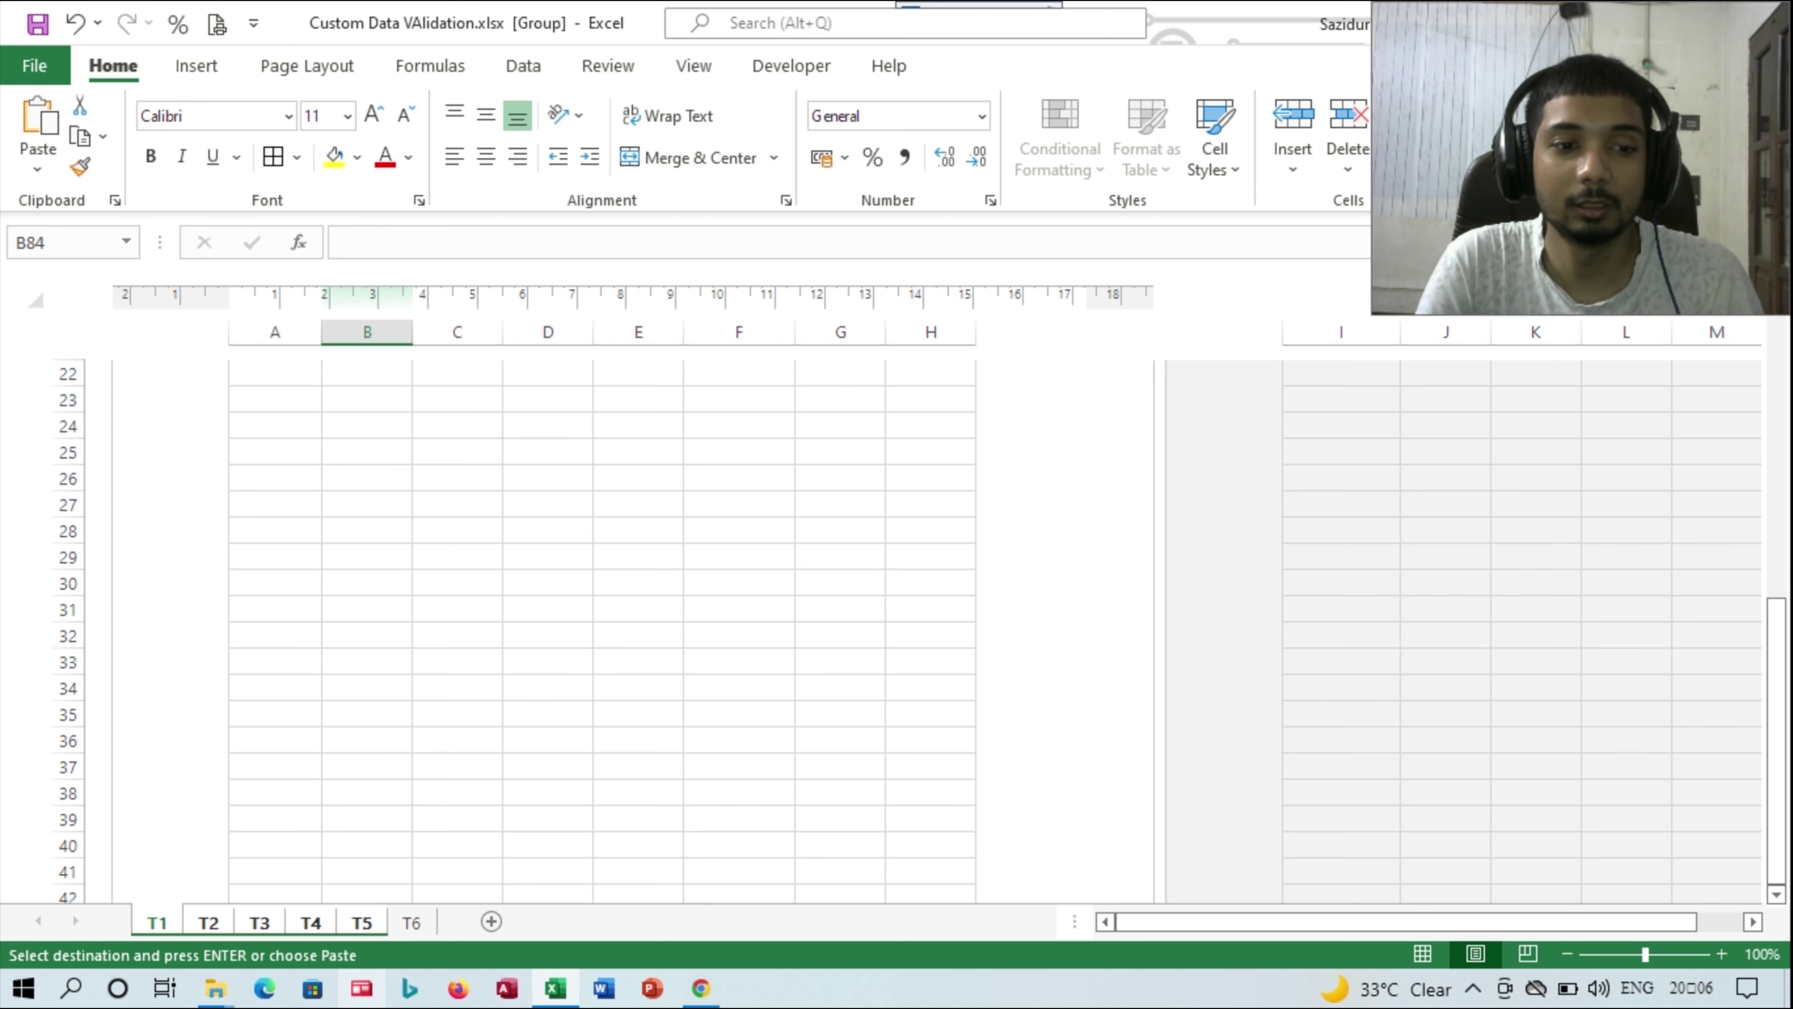
click(310, 922)
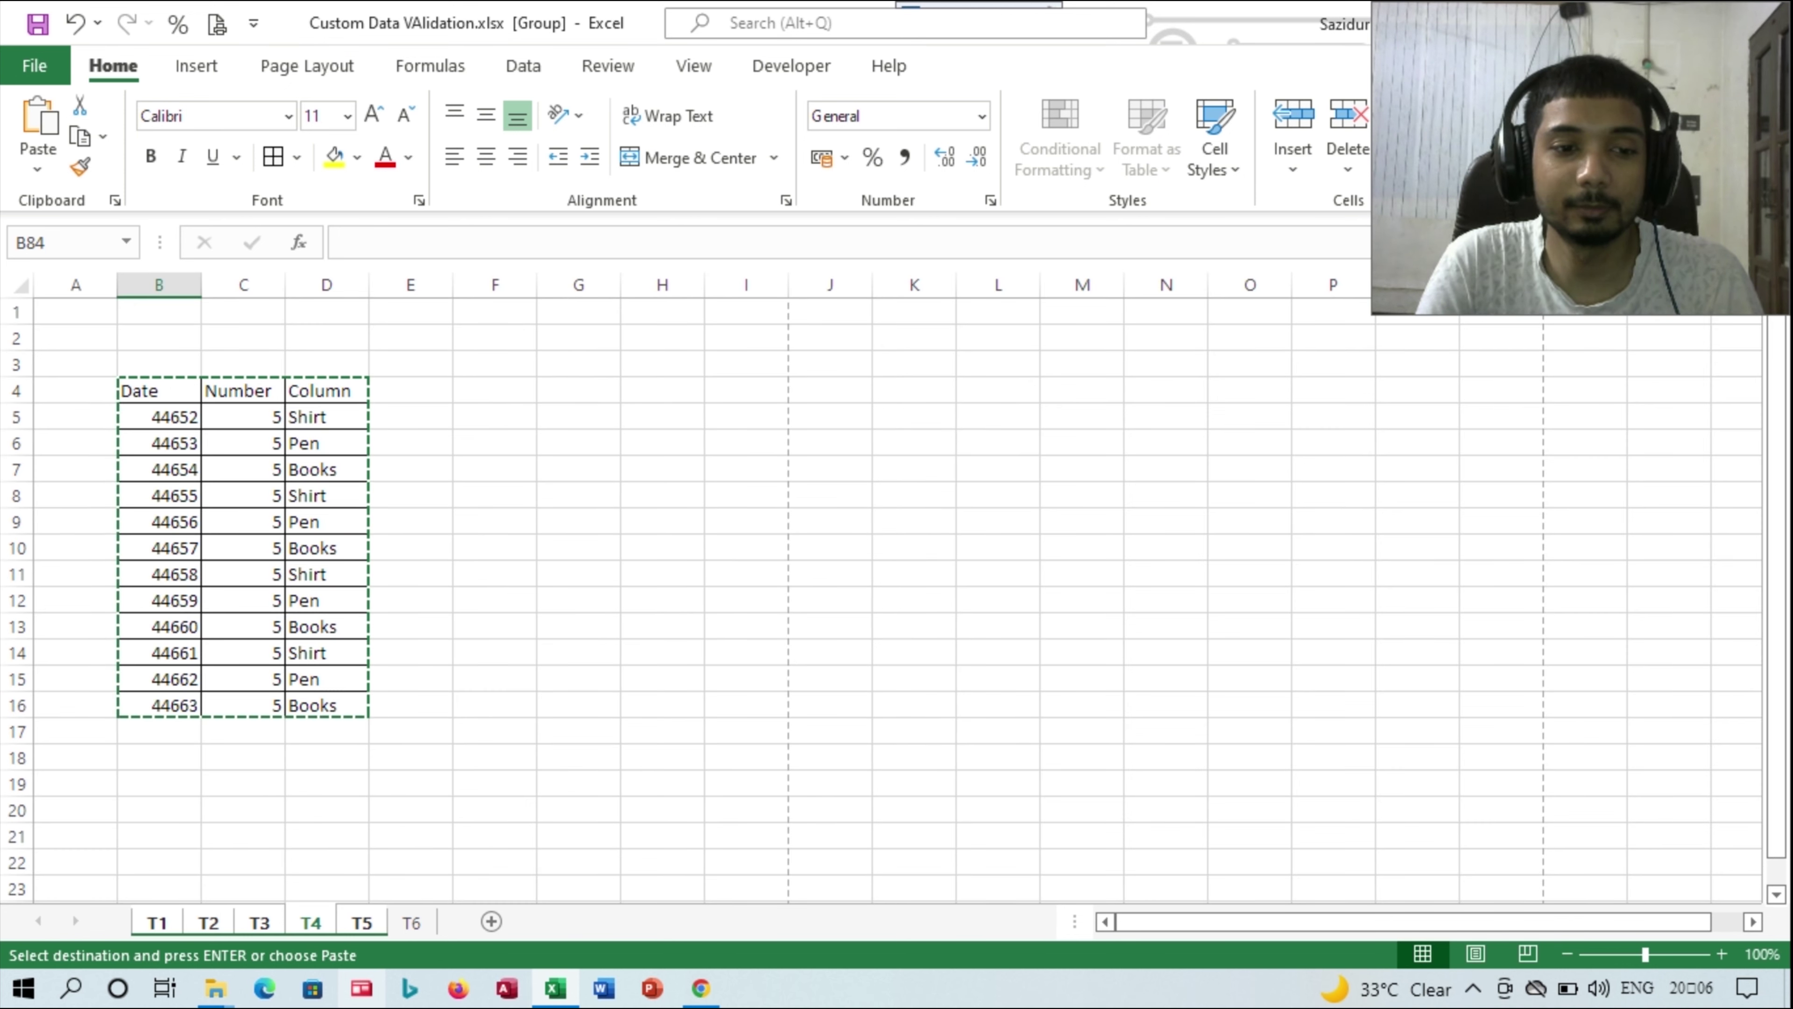
- On T1, toggle T5 out of and back into the group, then check the airplane-picture header
click(157, 922)
scroll(636, 629, up, 7)
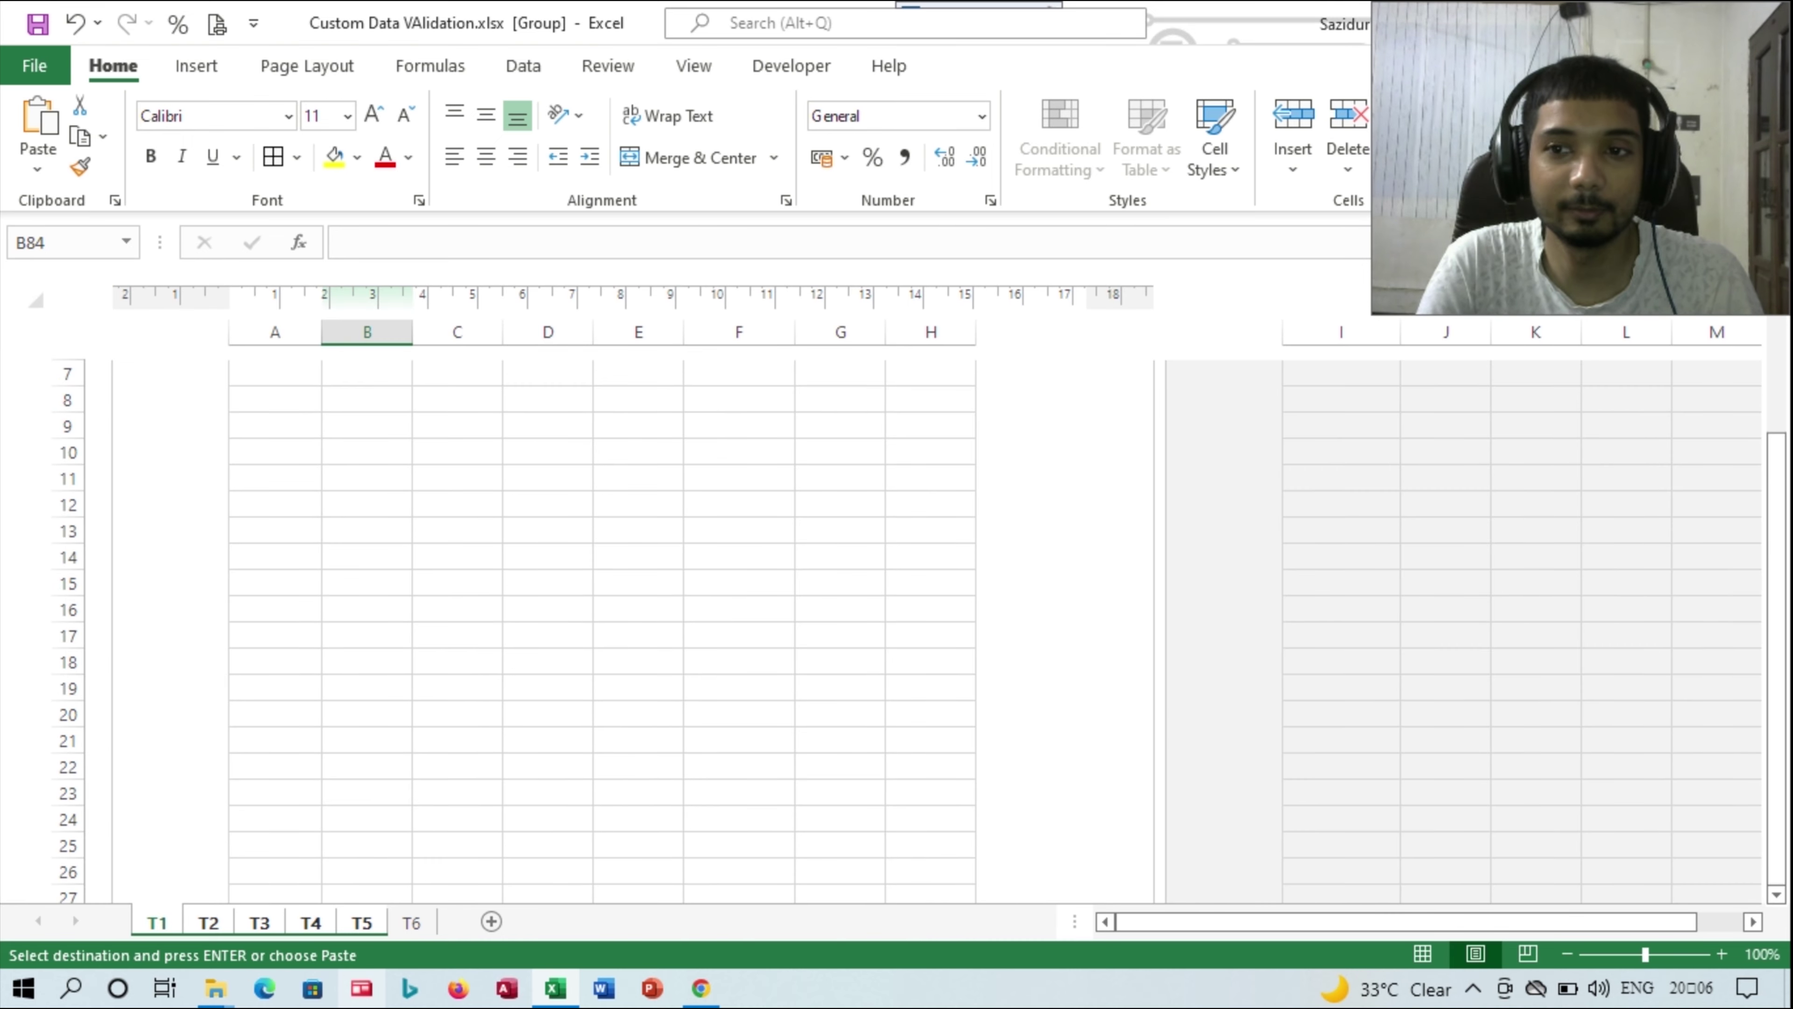
scroll(636, 628, up, 2)
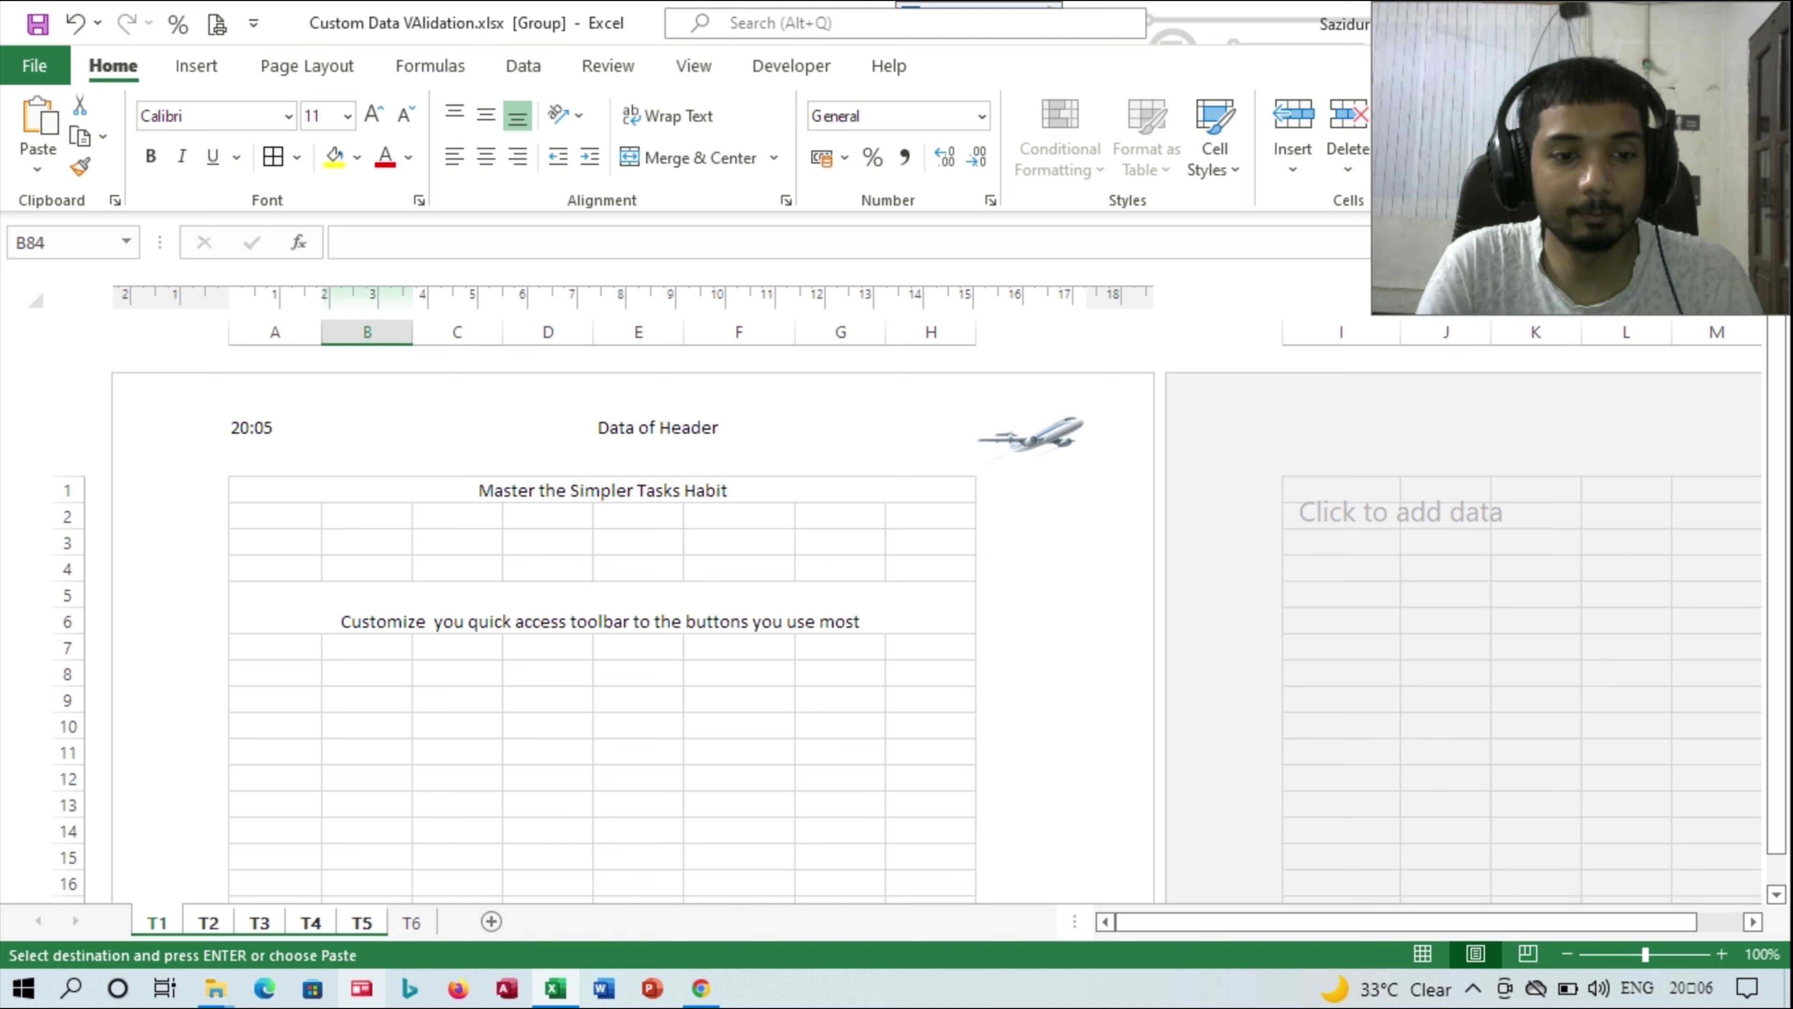
ctrl+click(362, 922)
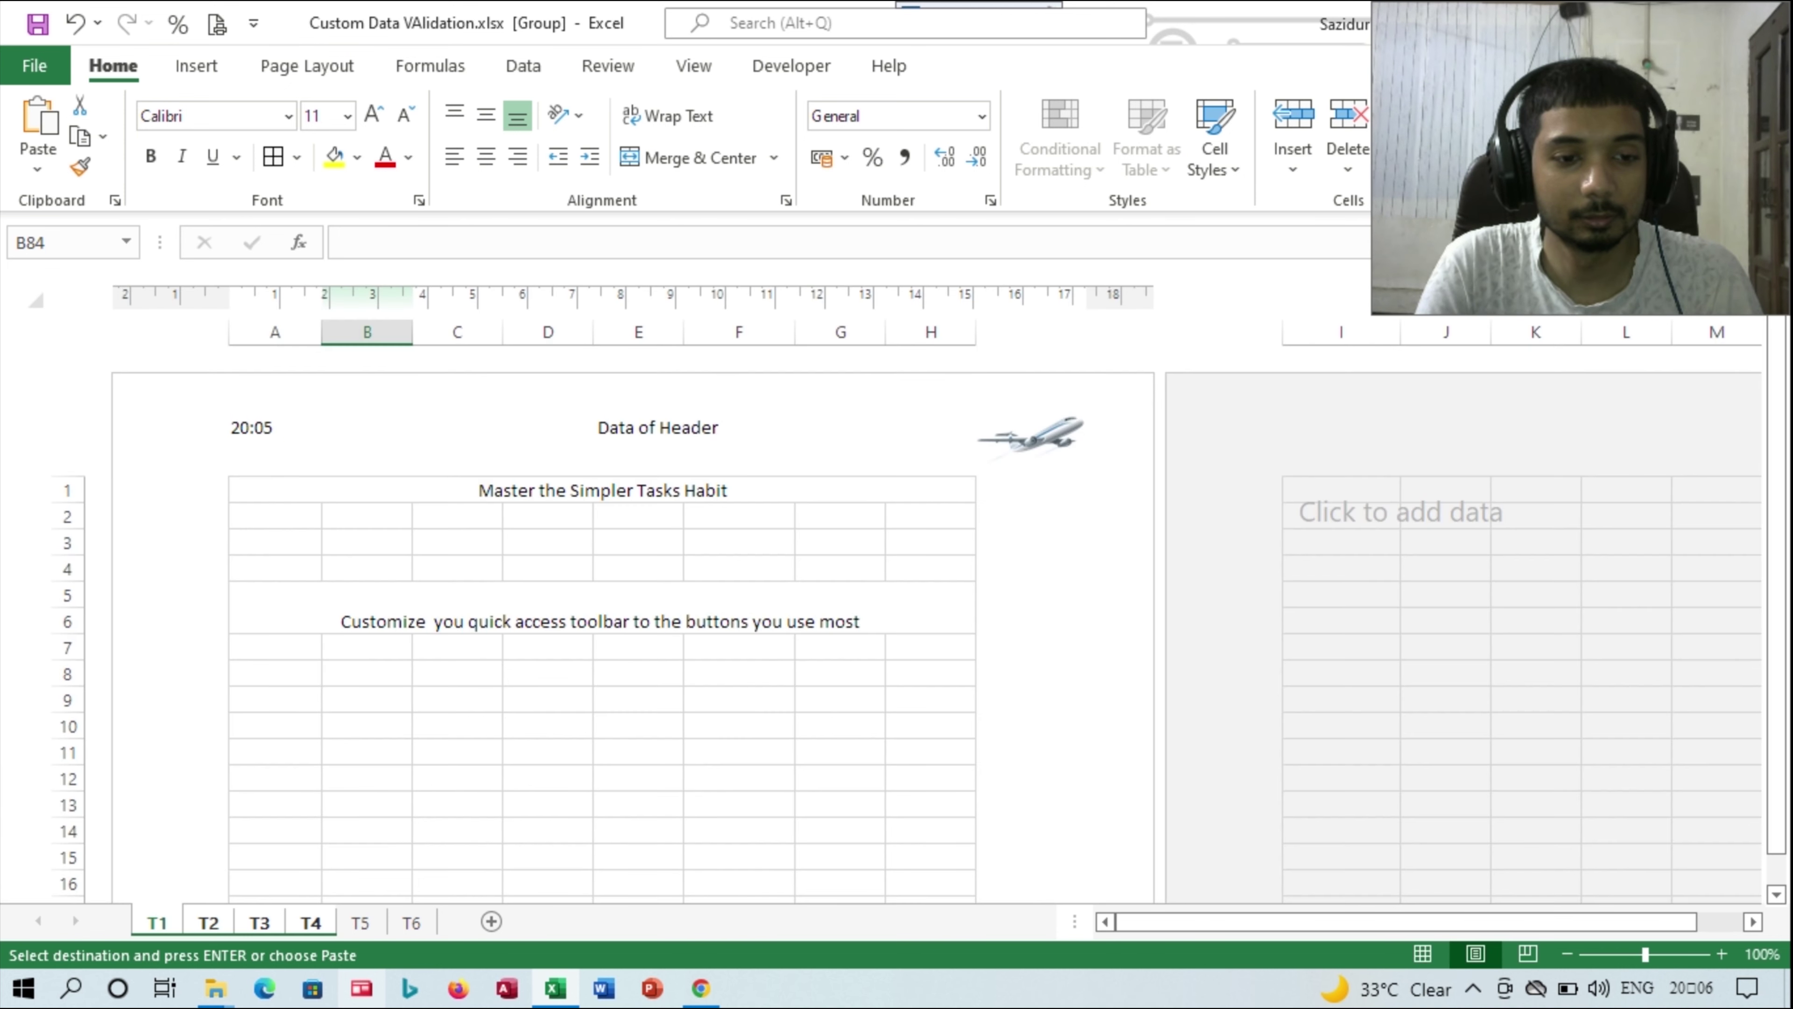
ctrl+click(362, 922)
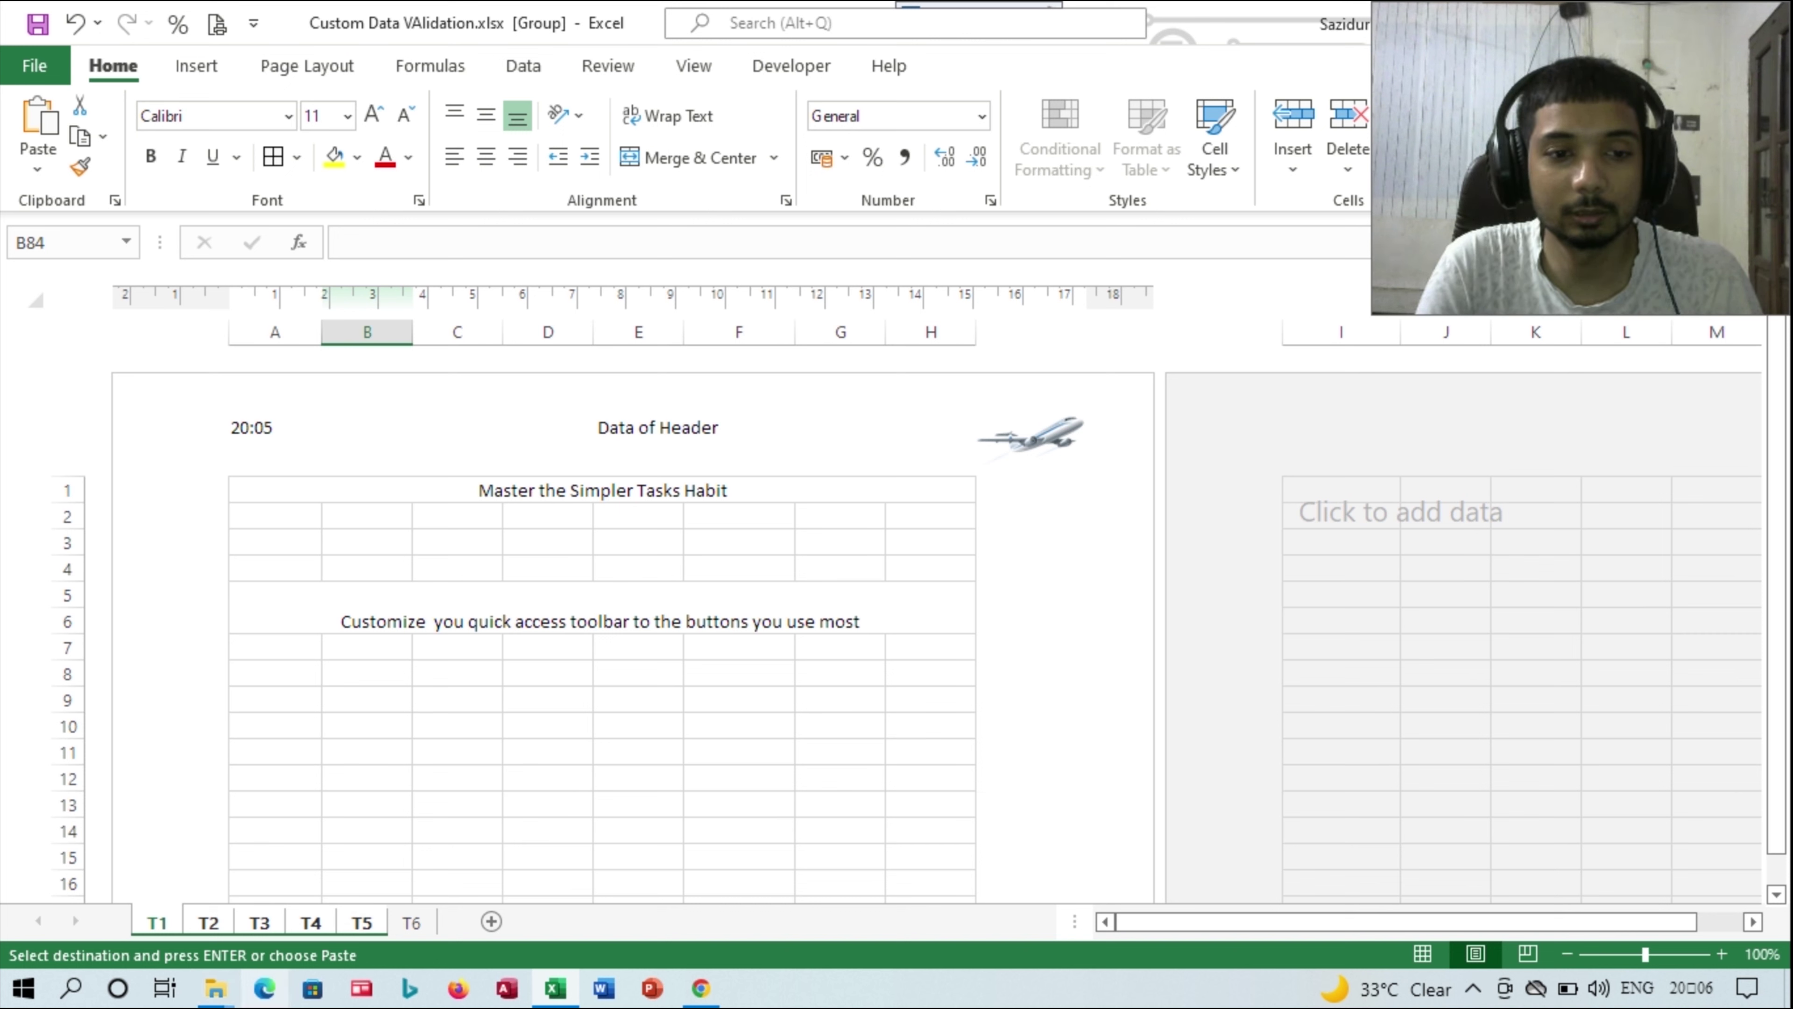
click(944, 443)
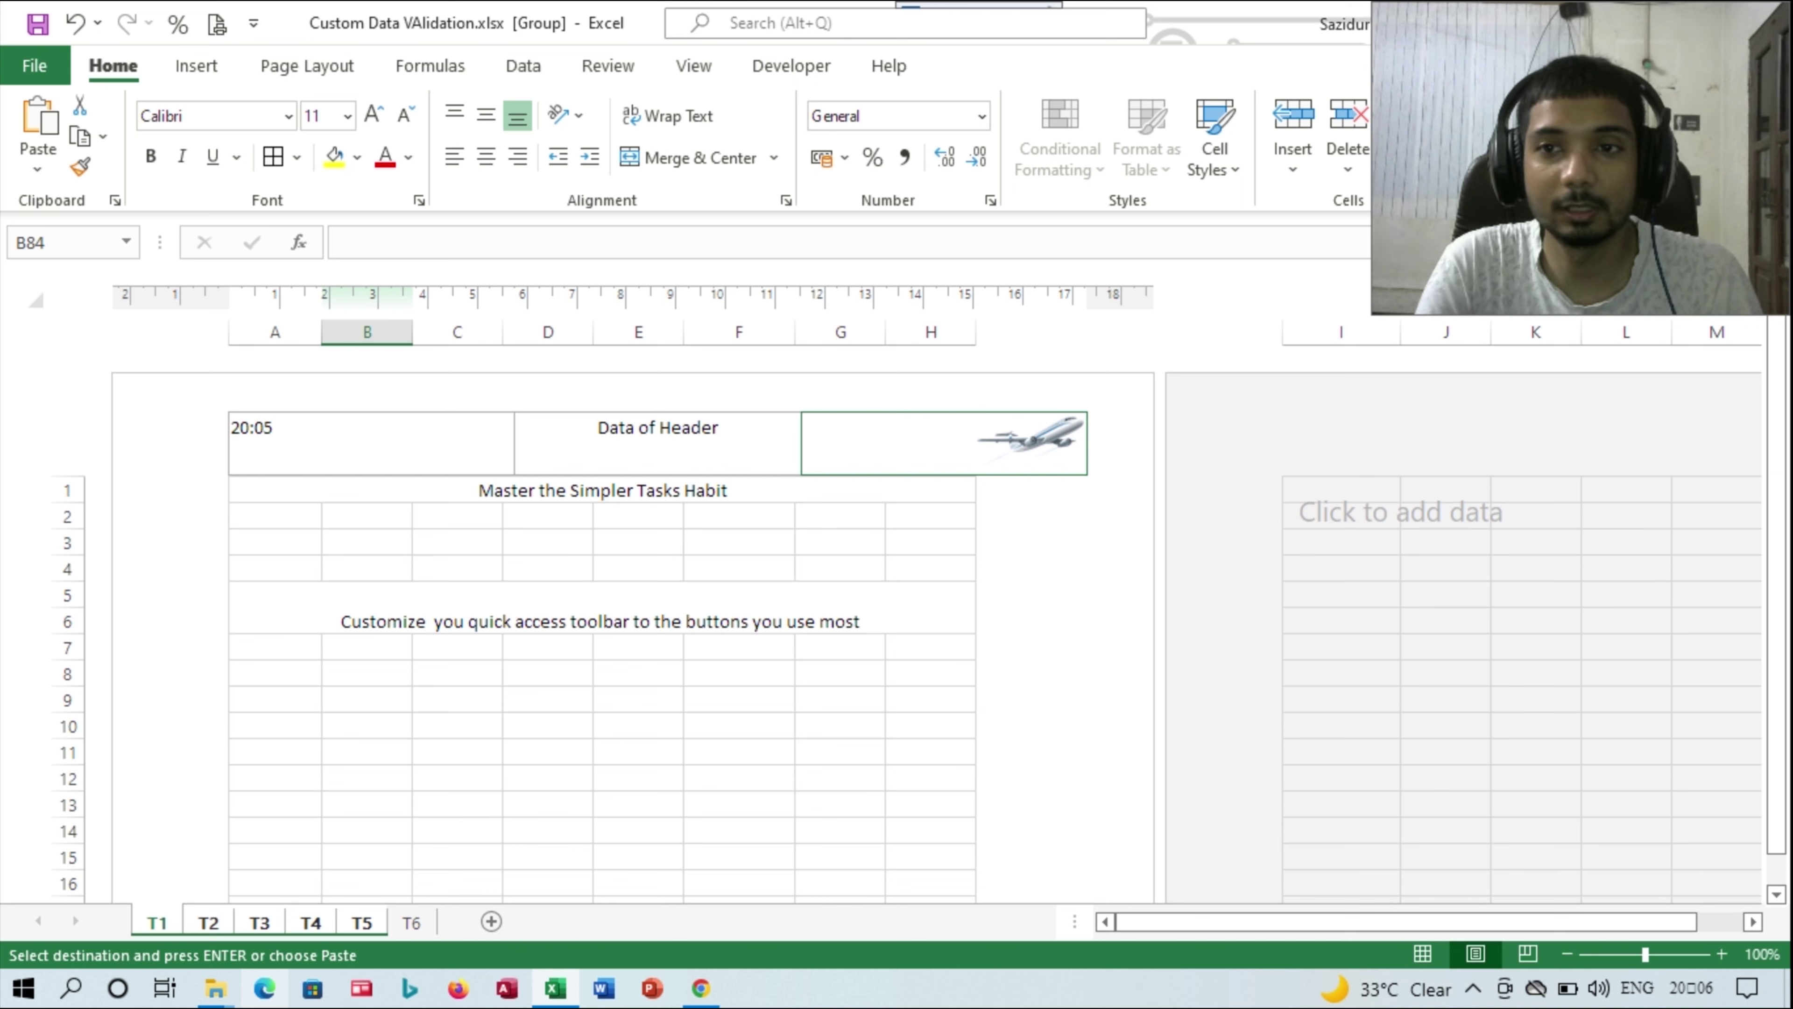
key(Escape)
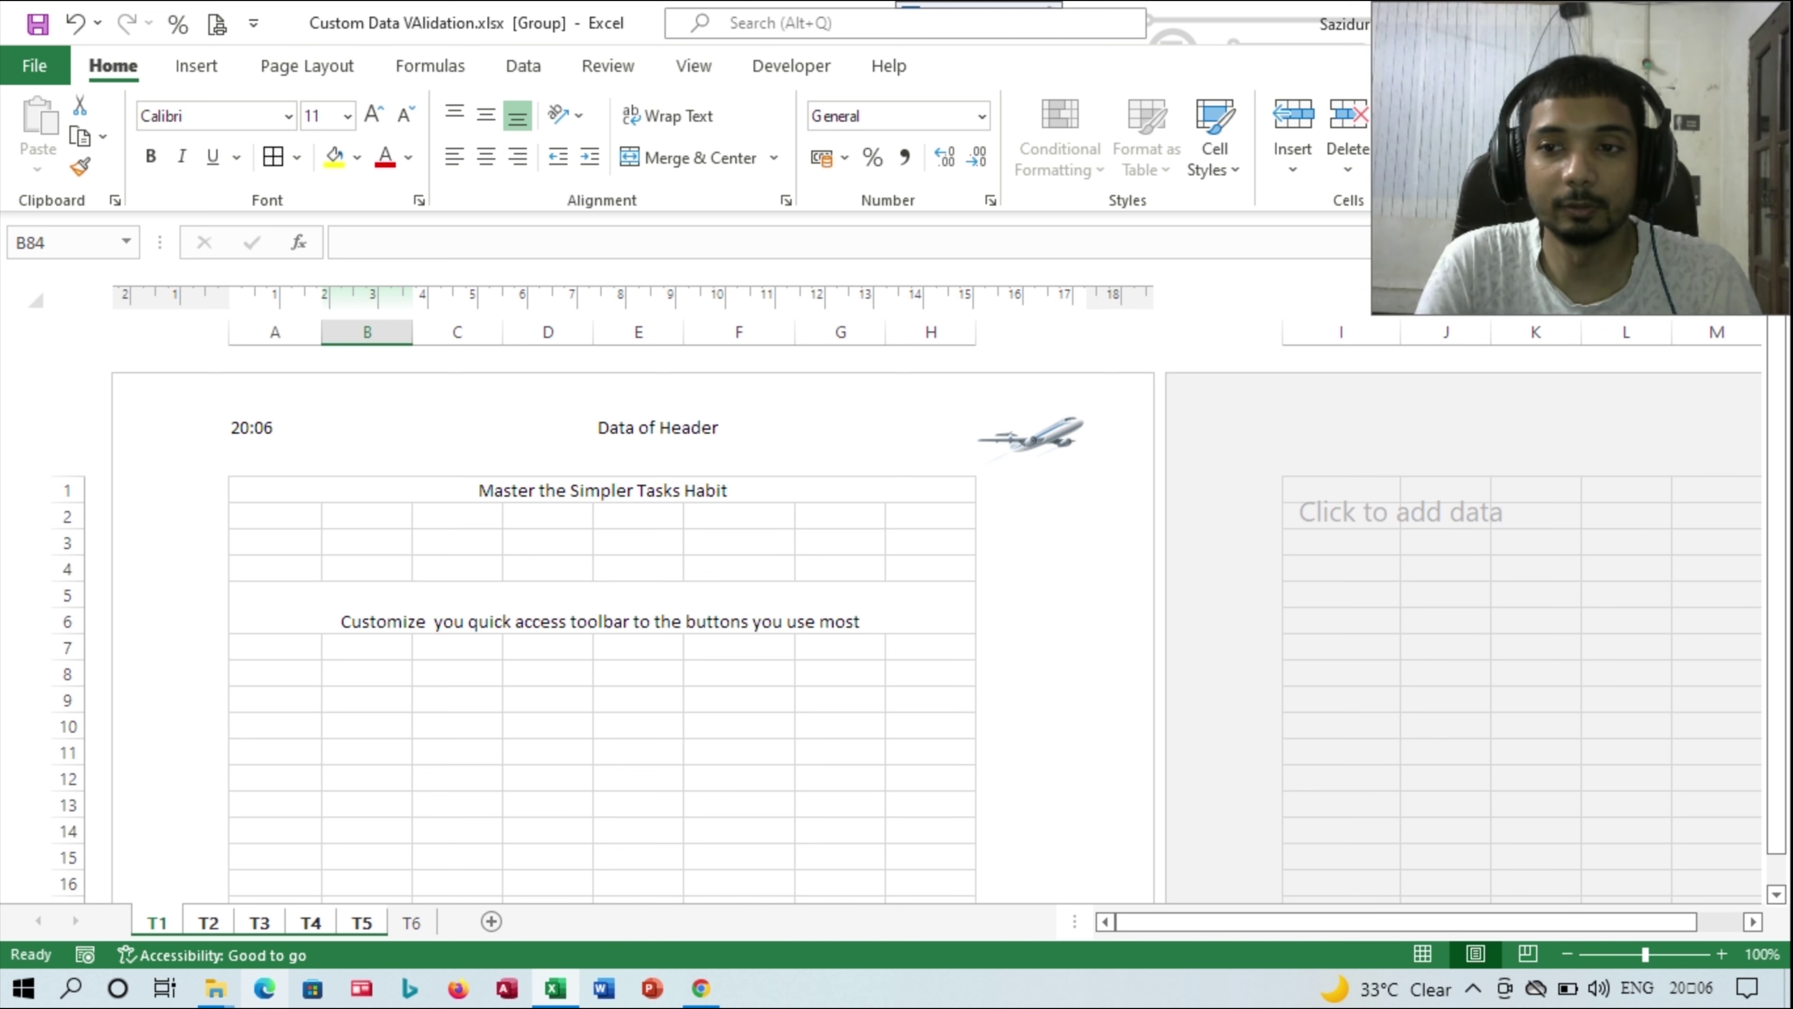
- Check the right footer section, then ungroup the sheets via T6 and return to T5
scroll(897, 608, down, 2)
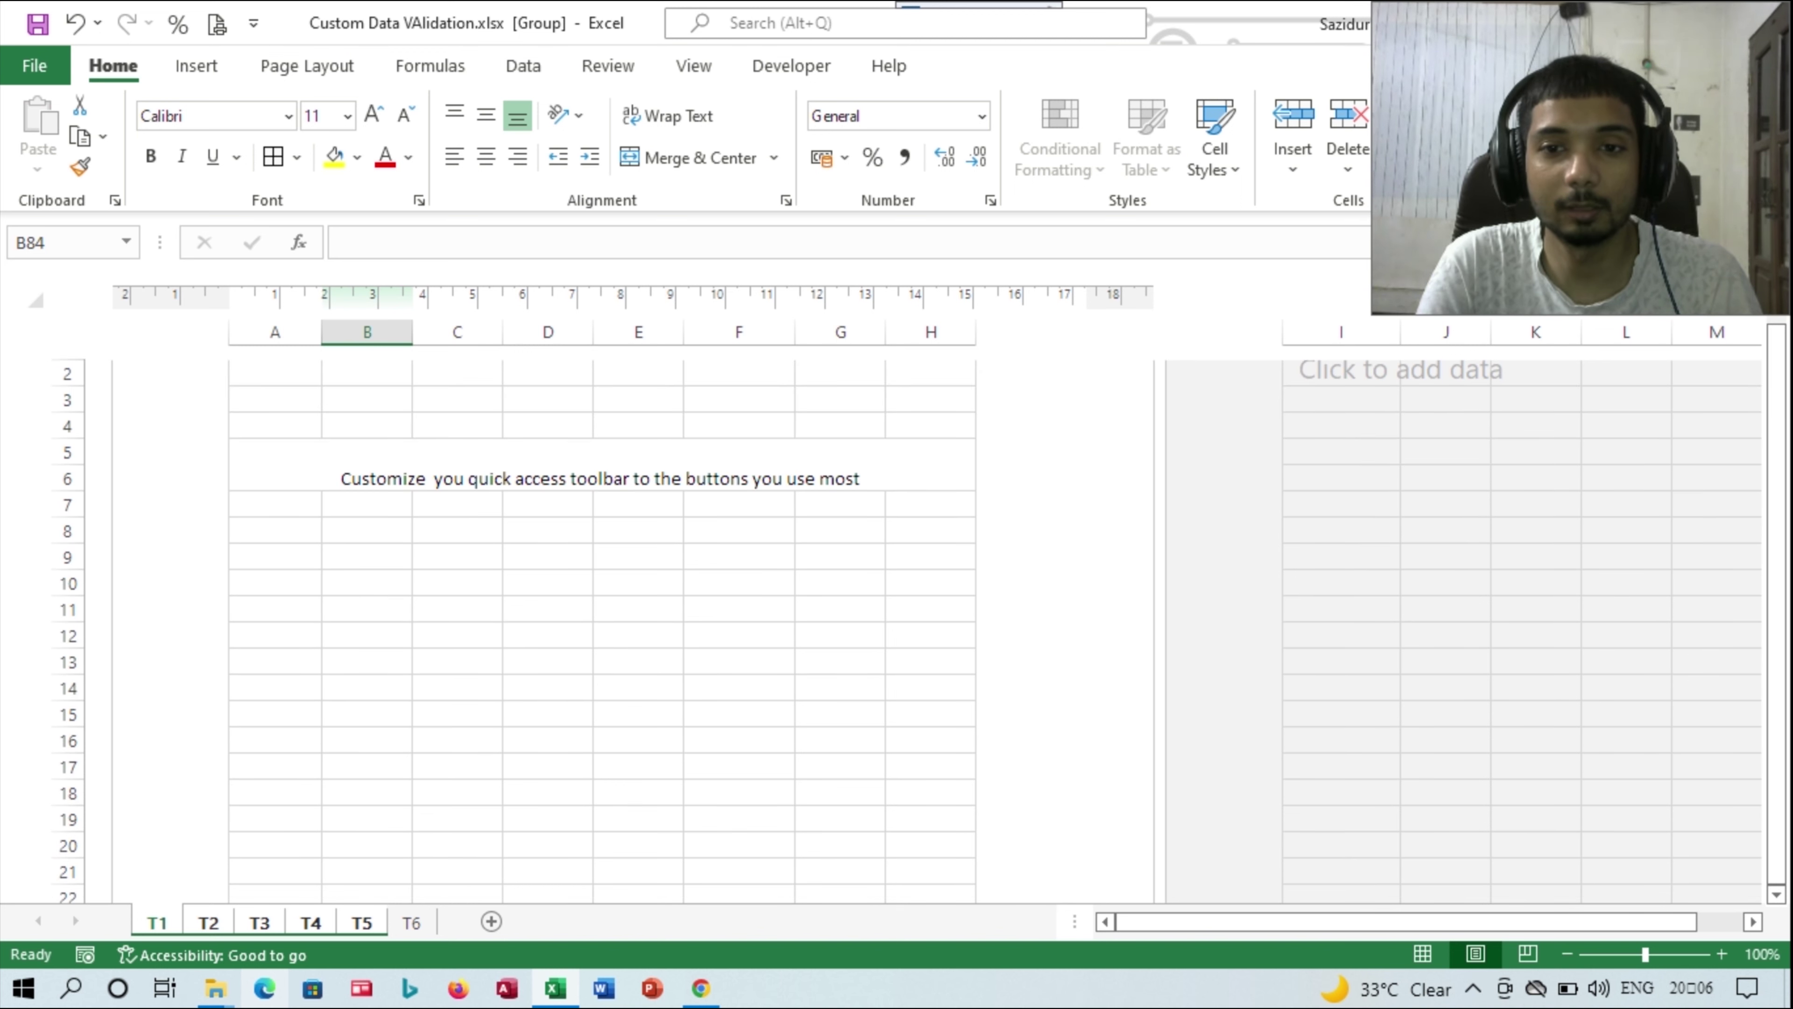
scroll(636, 629, down, 4)
scroll(636, 629, down, 3)
scroll(635, 629, down, 6)
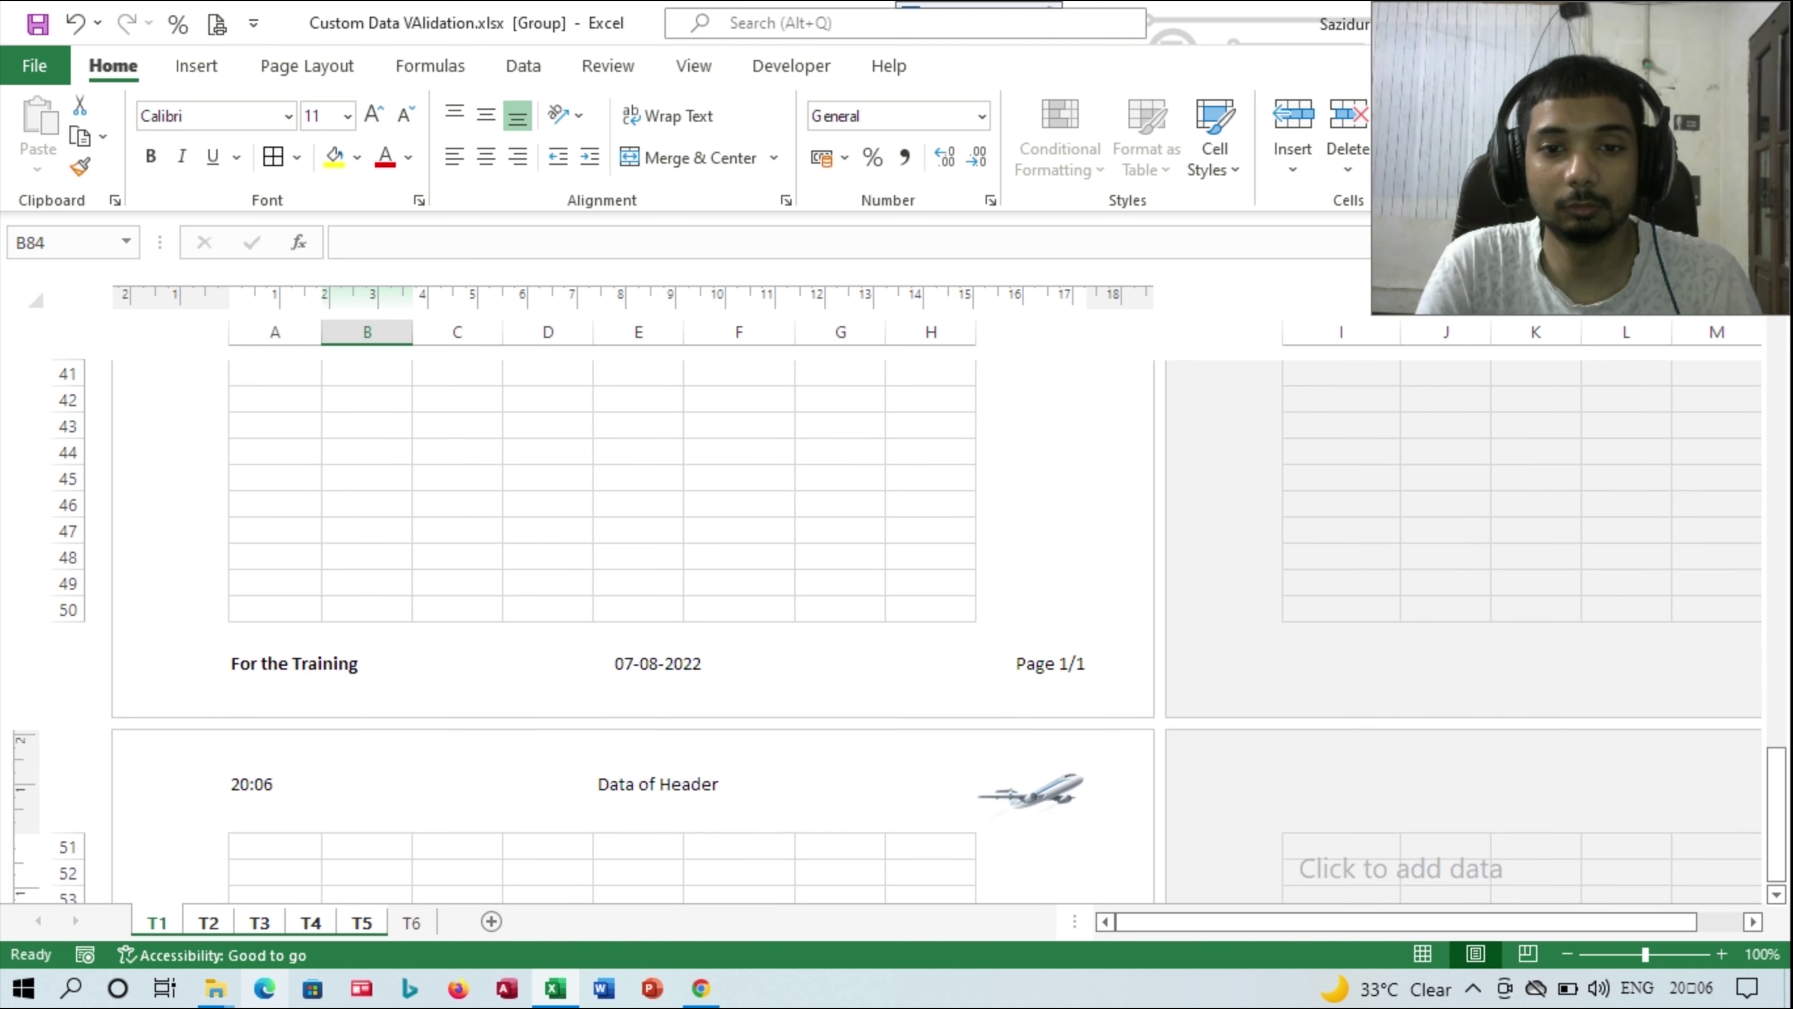
click(1050, 663)
key(Escape)
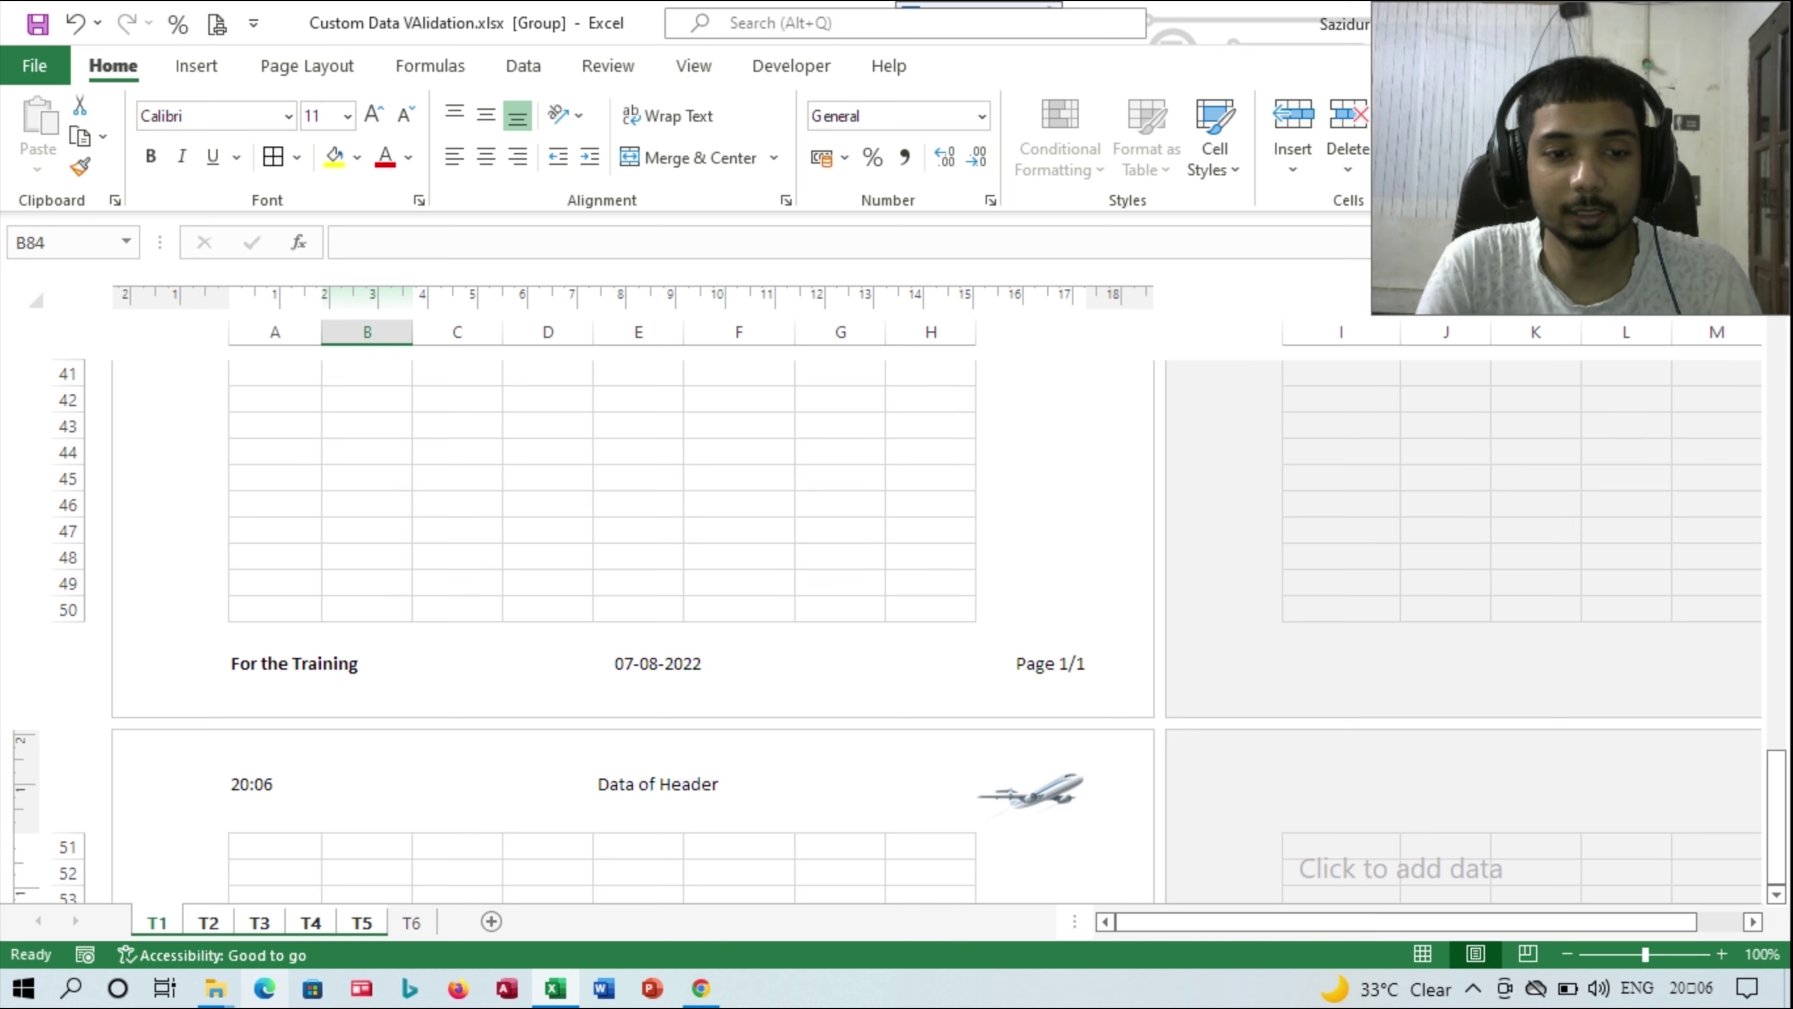
click(411, 922)
click(362, 922)
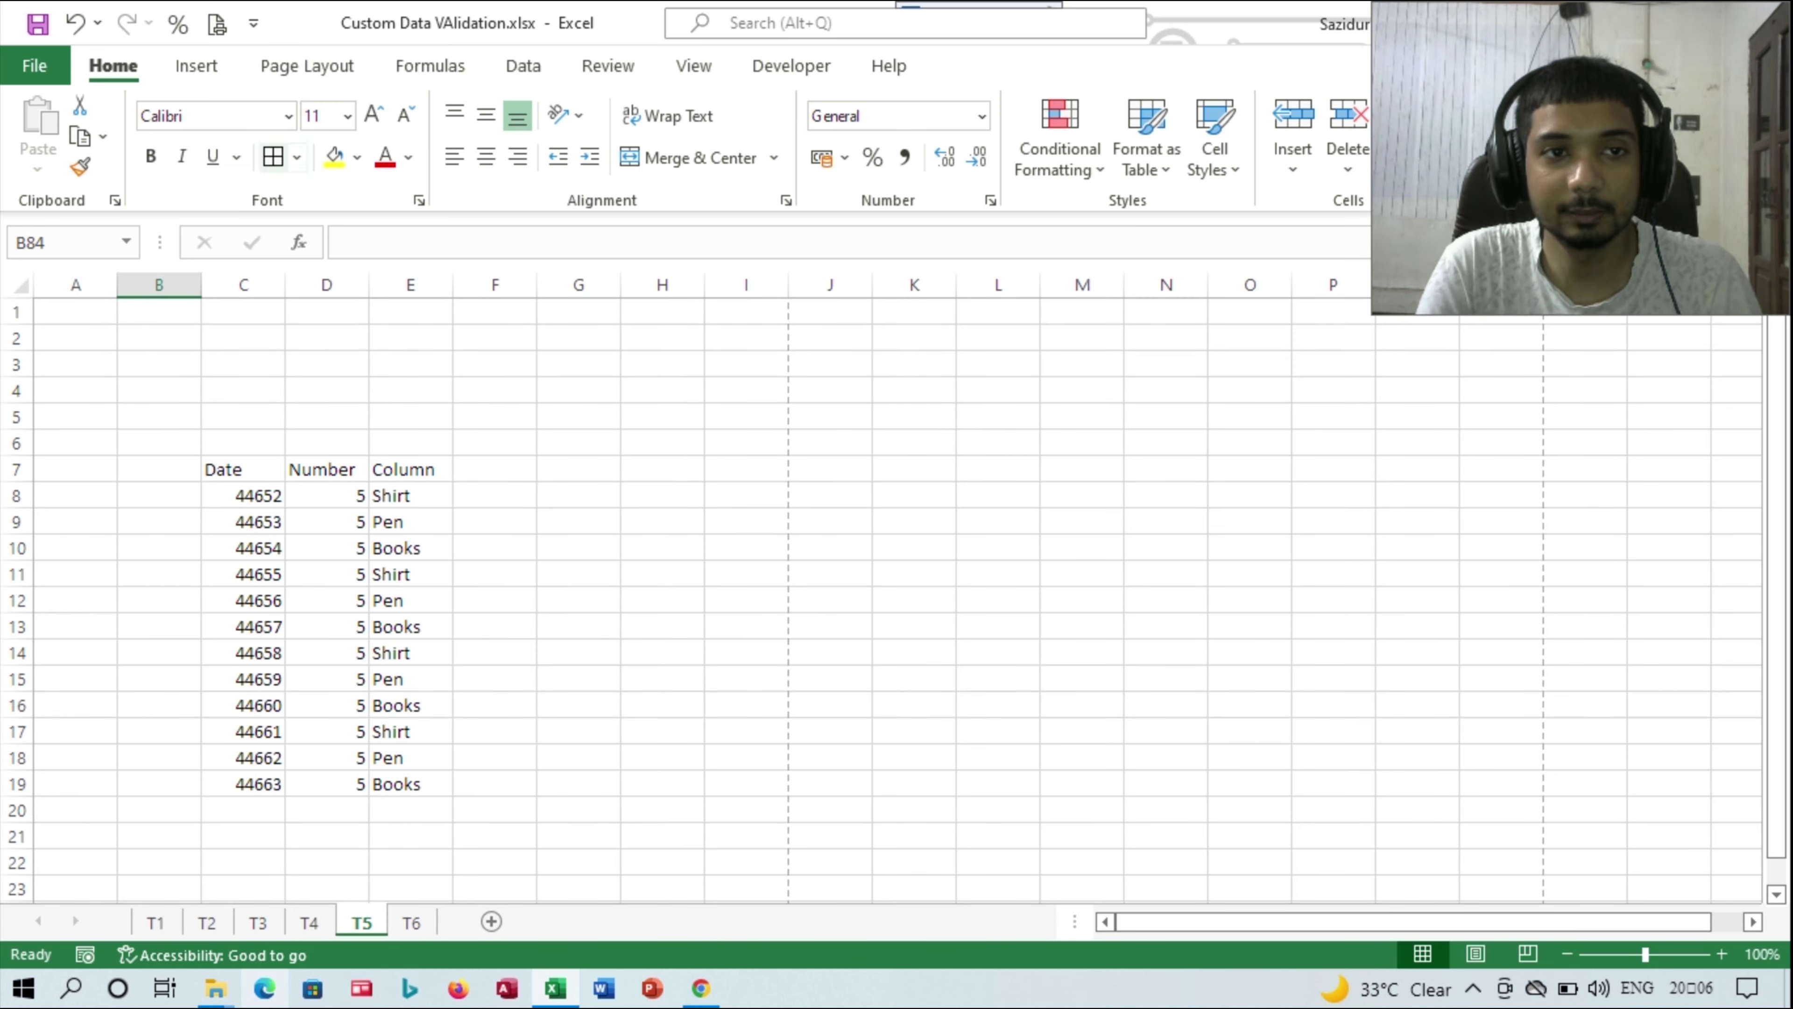
- Preview sheet T5's printout with its custom header
click(217, 23)
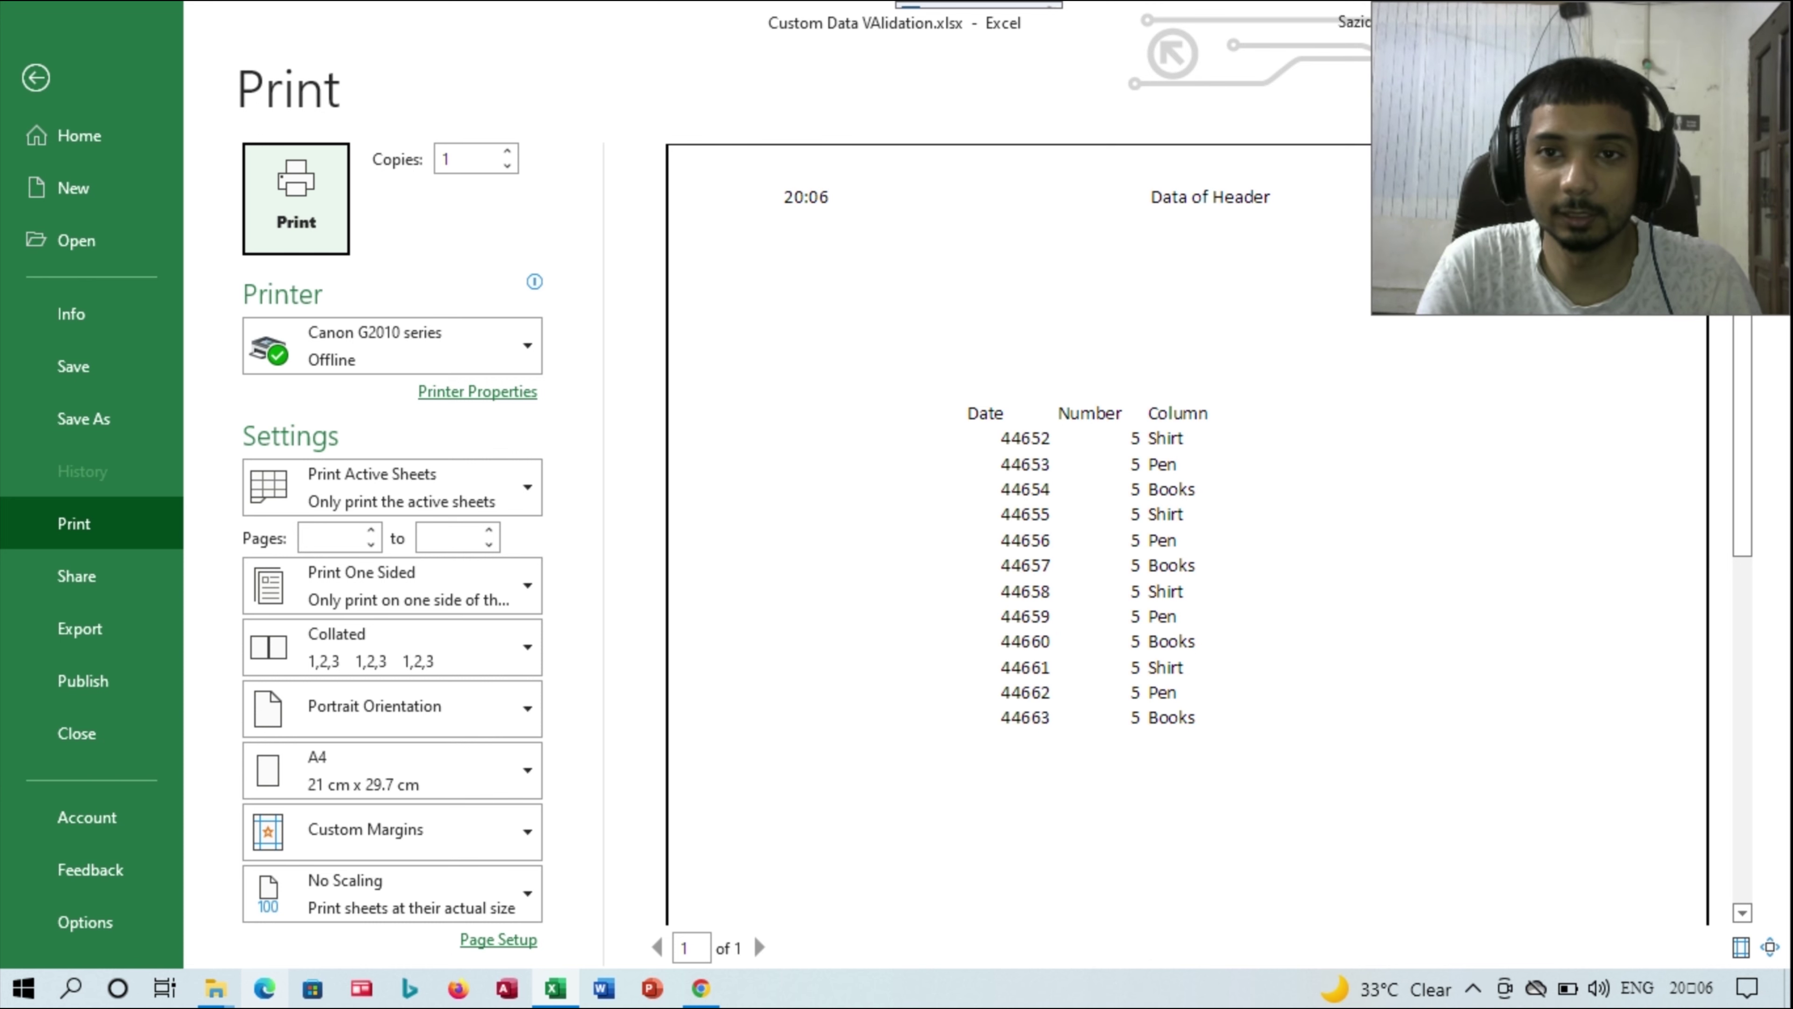
key(super+Down)
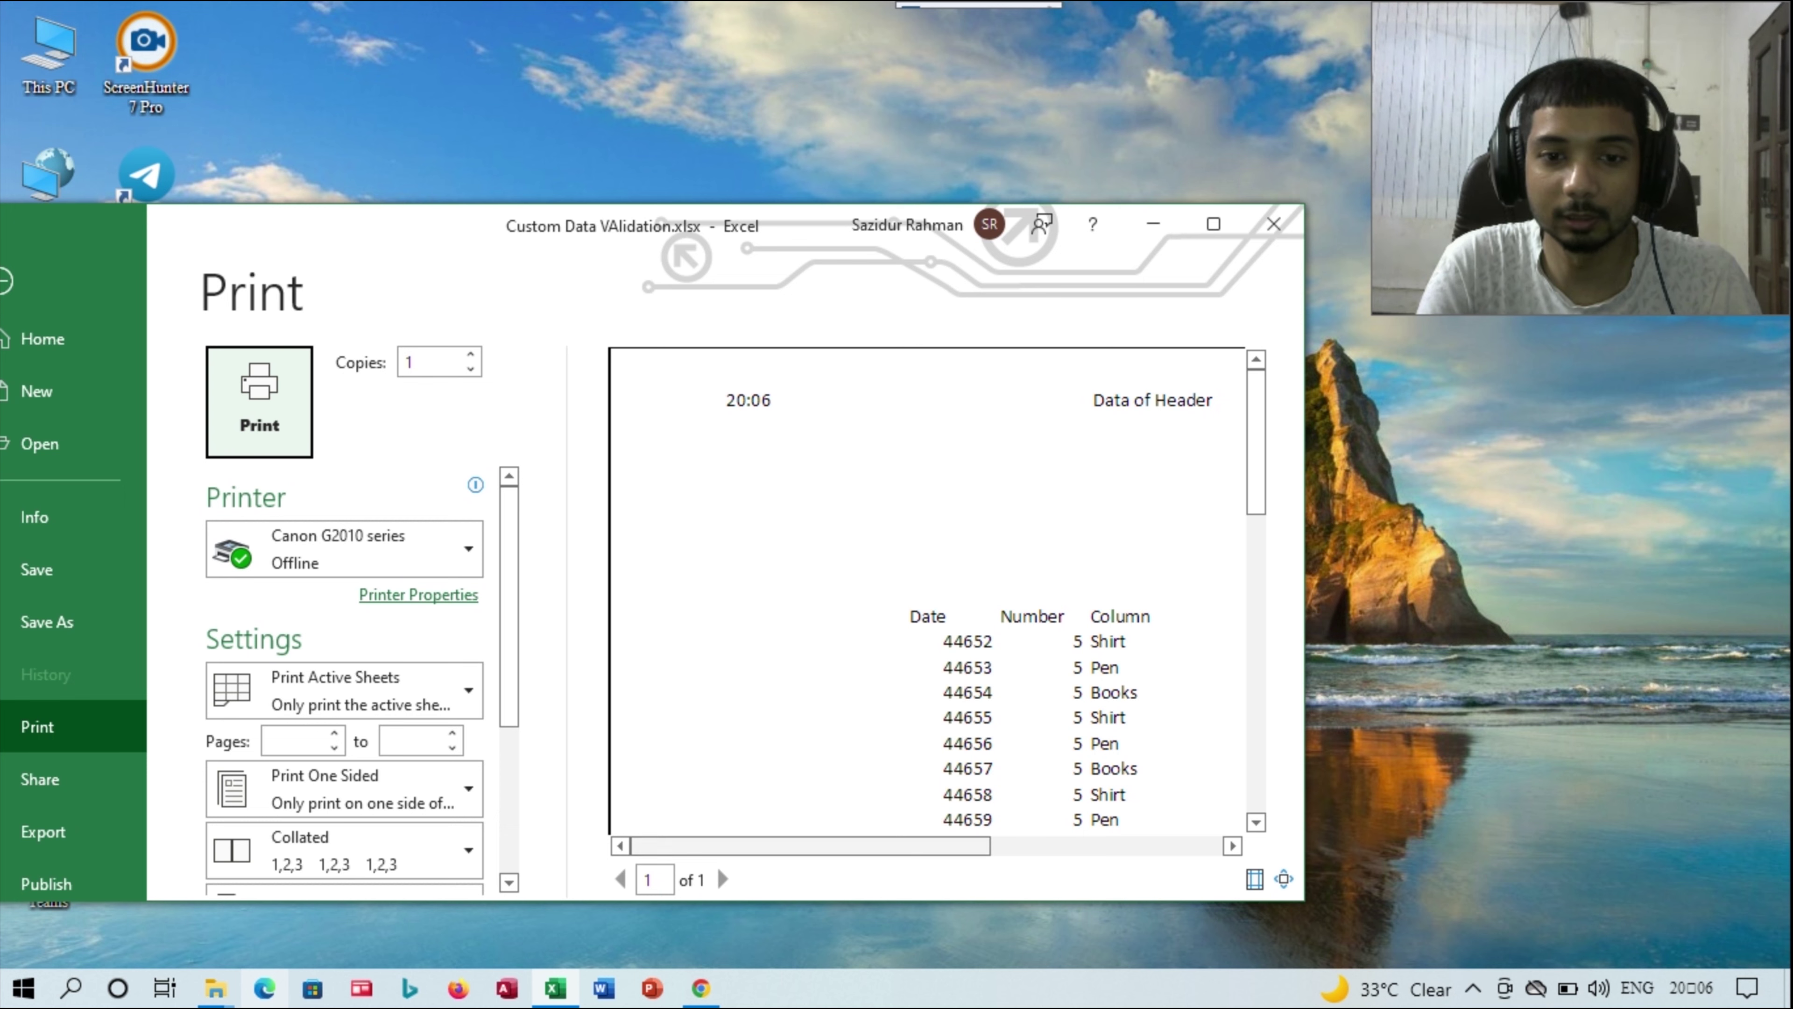
drag(883, 846, 1115, 846)
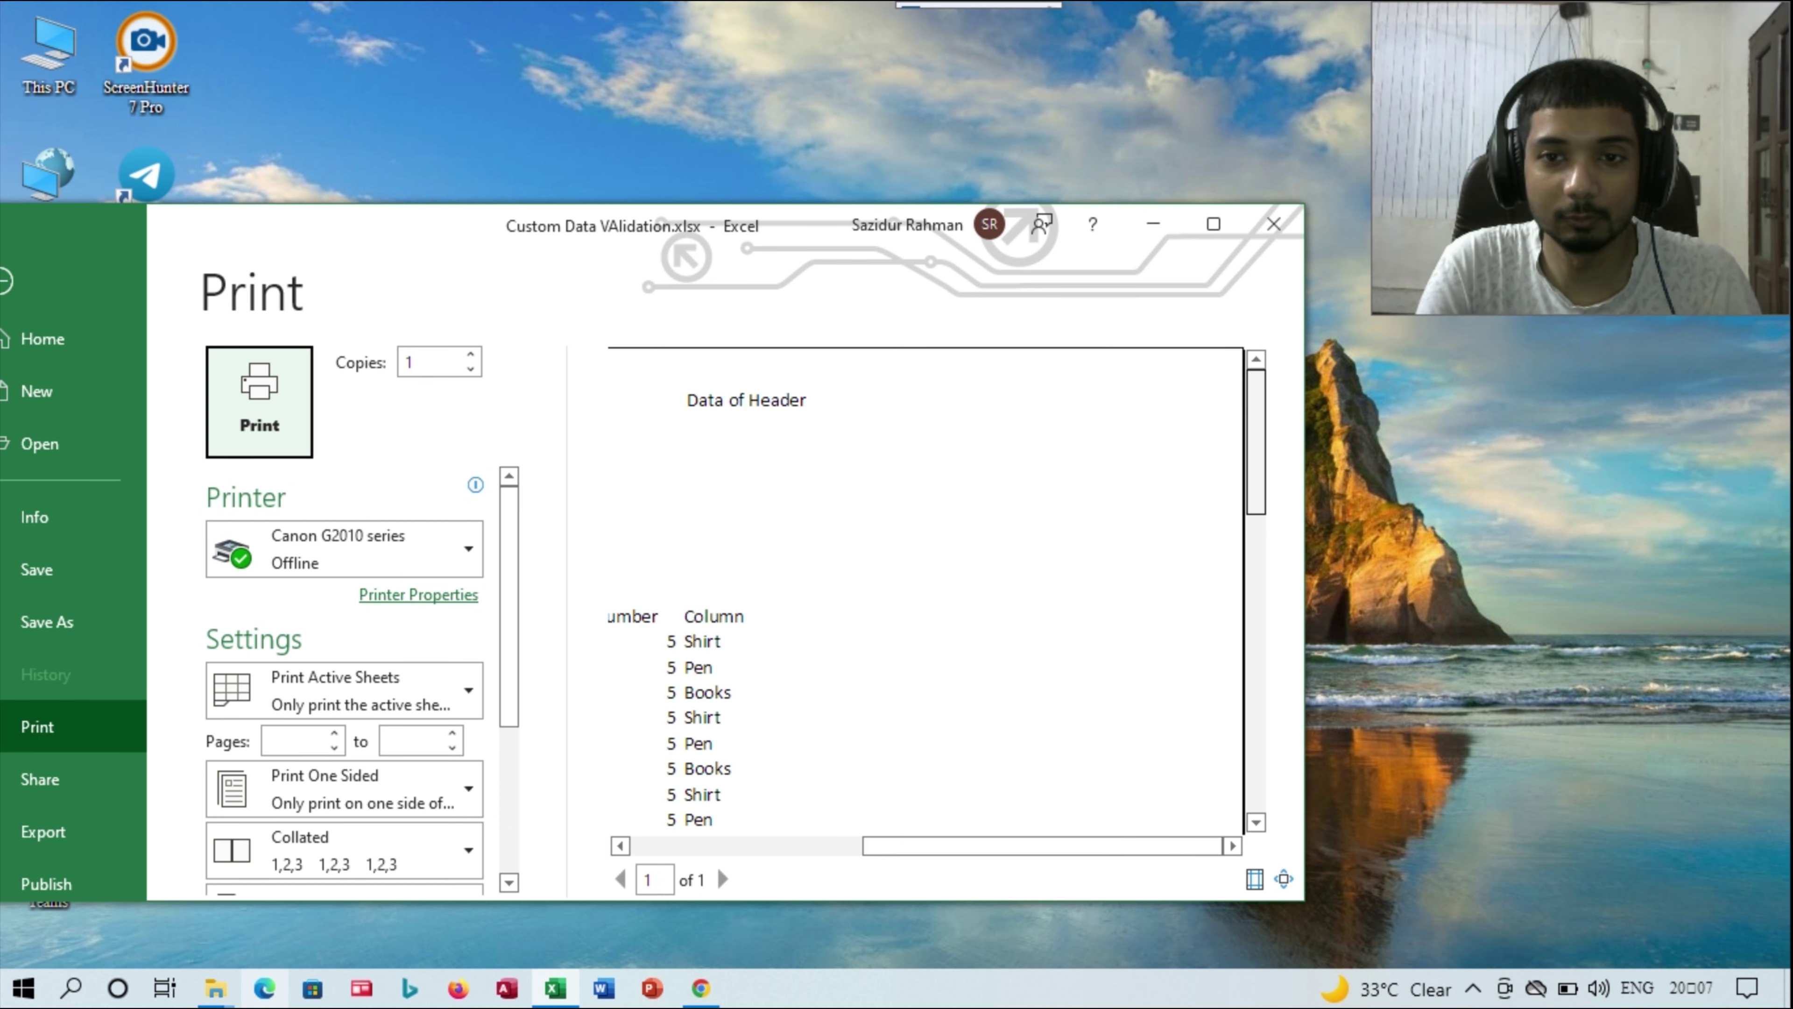
- Back on grouped sheet T1, select the &[Picture] code in the right header section
key(Tab)
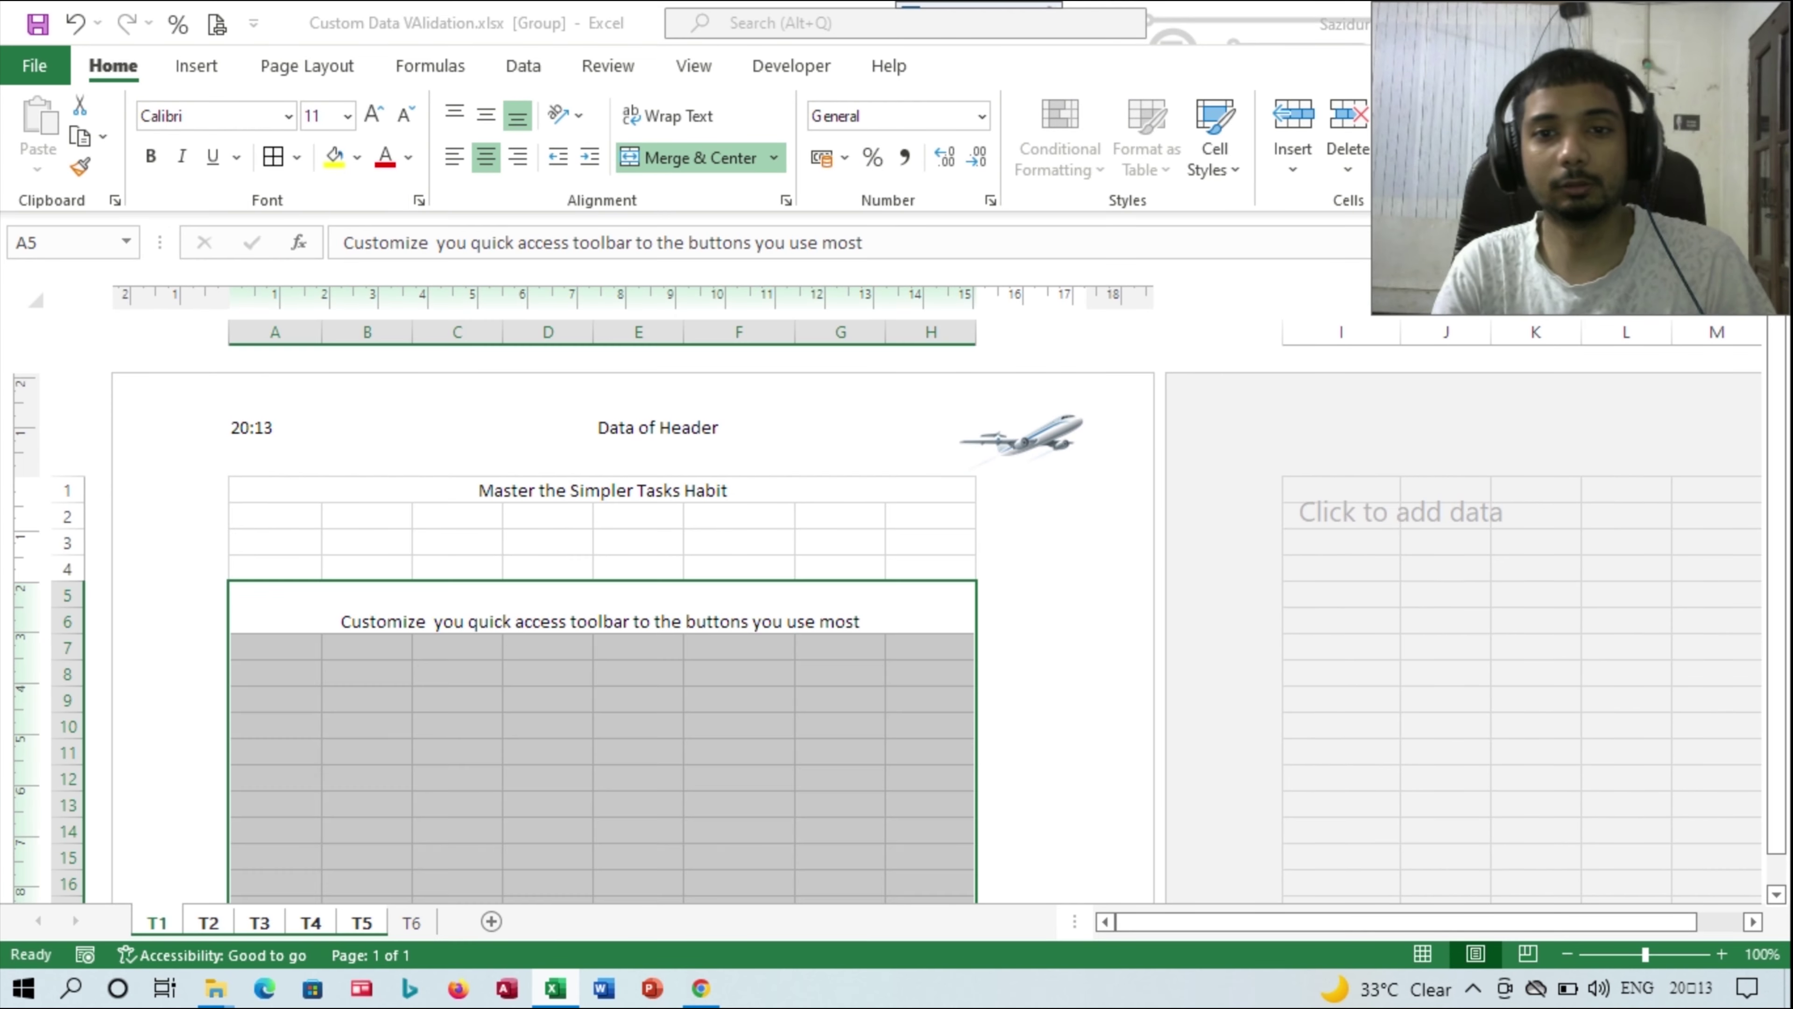
click(943, 441)
triple_click(1041, 427)
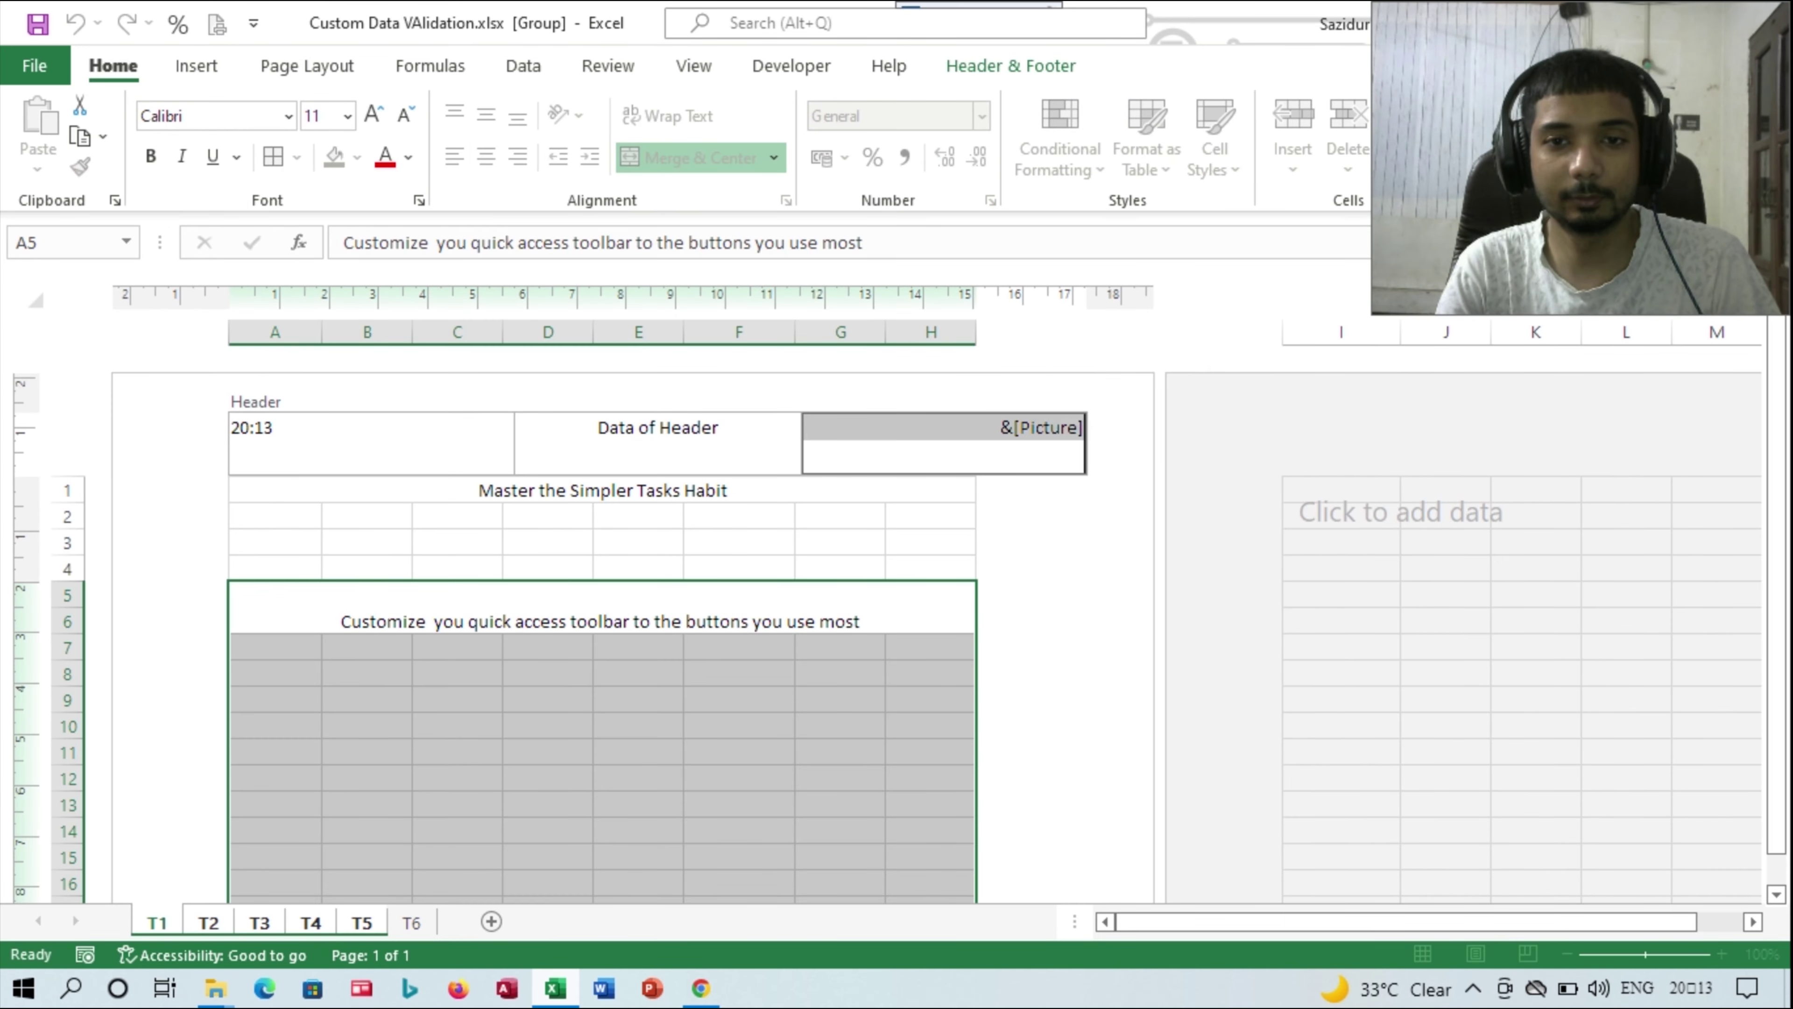
- Leave header editing, then reopen and exit the right header section without changes
key(Escape)
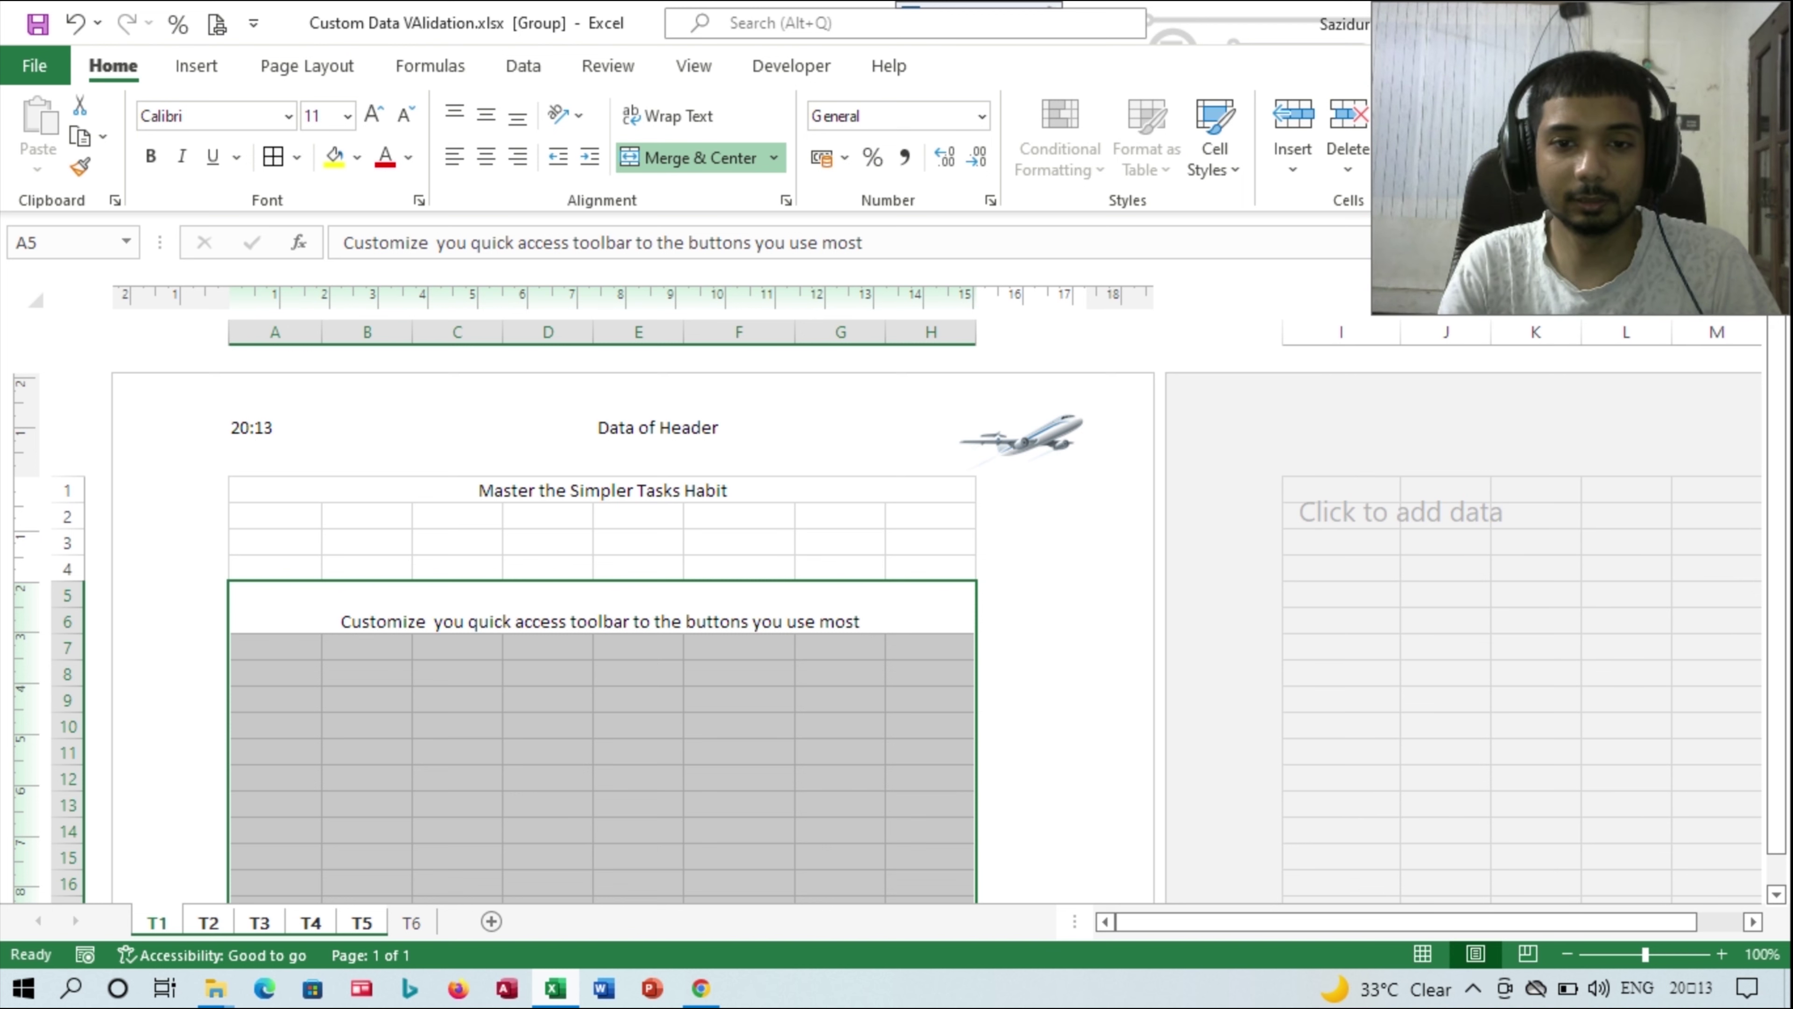
click(930, 567)
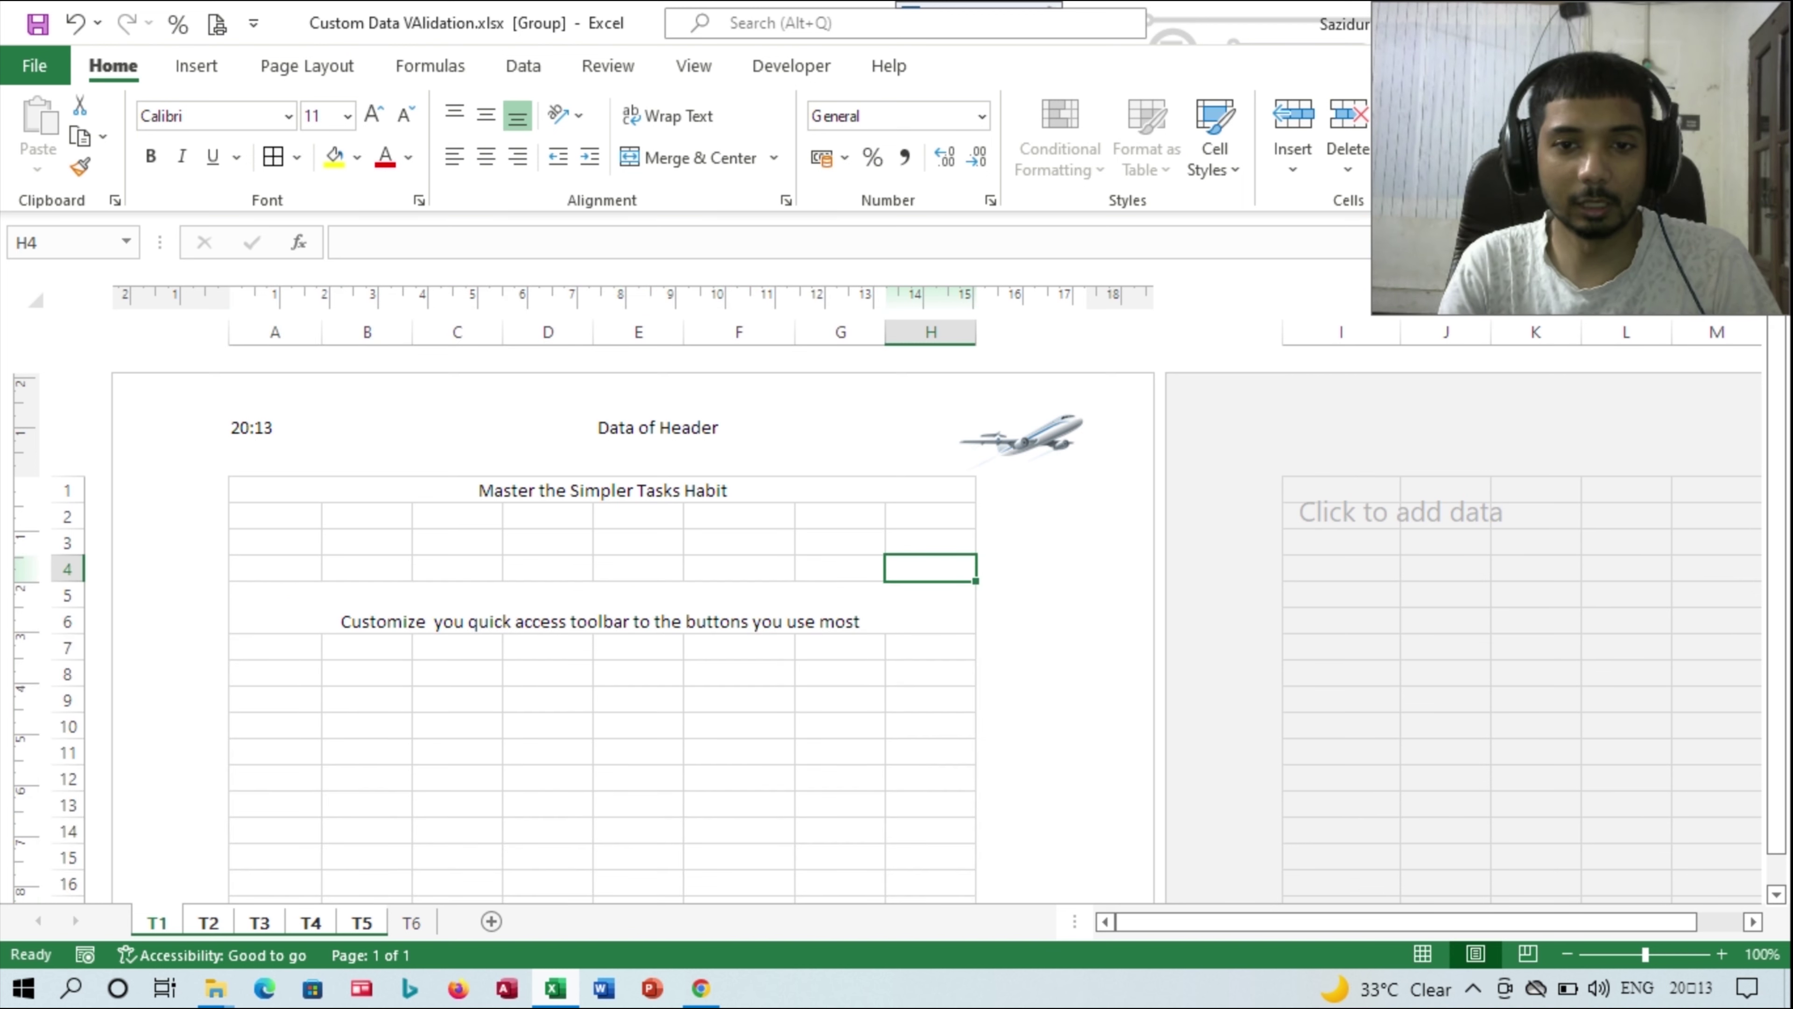
click(1021, 435)
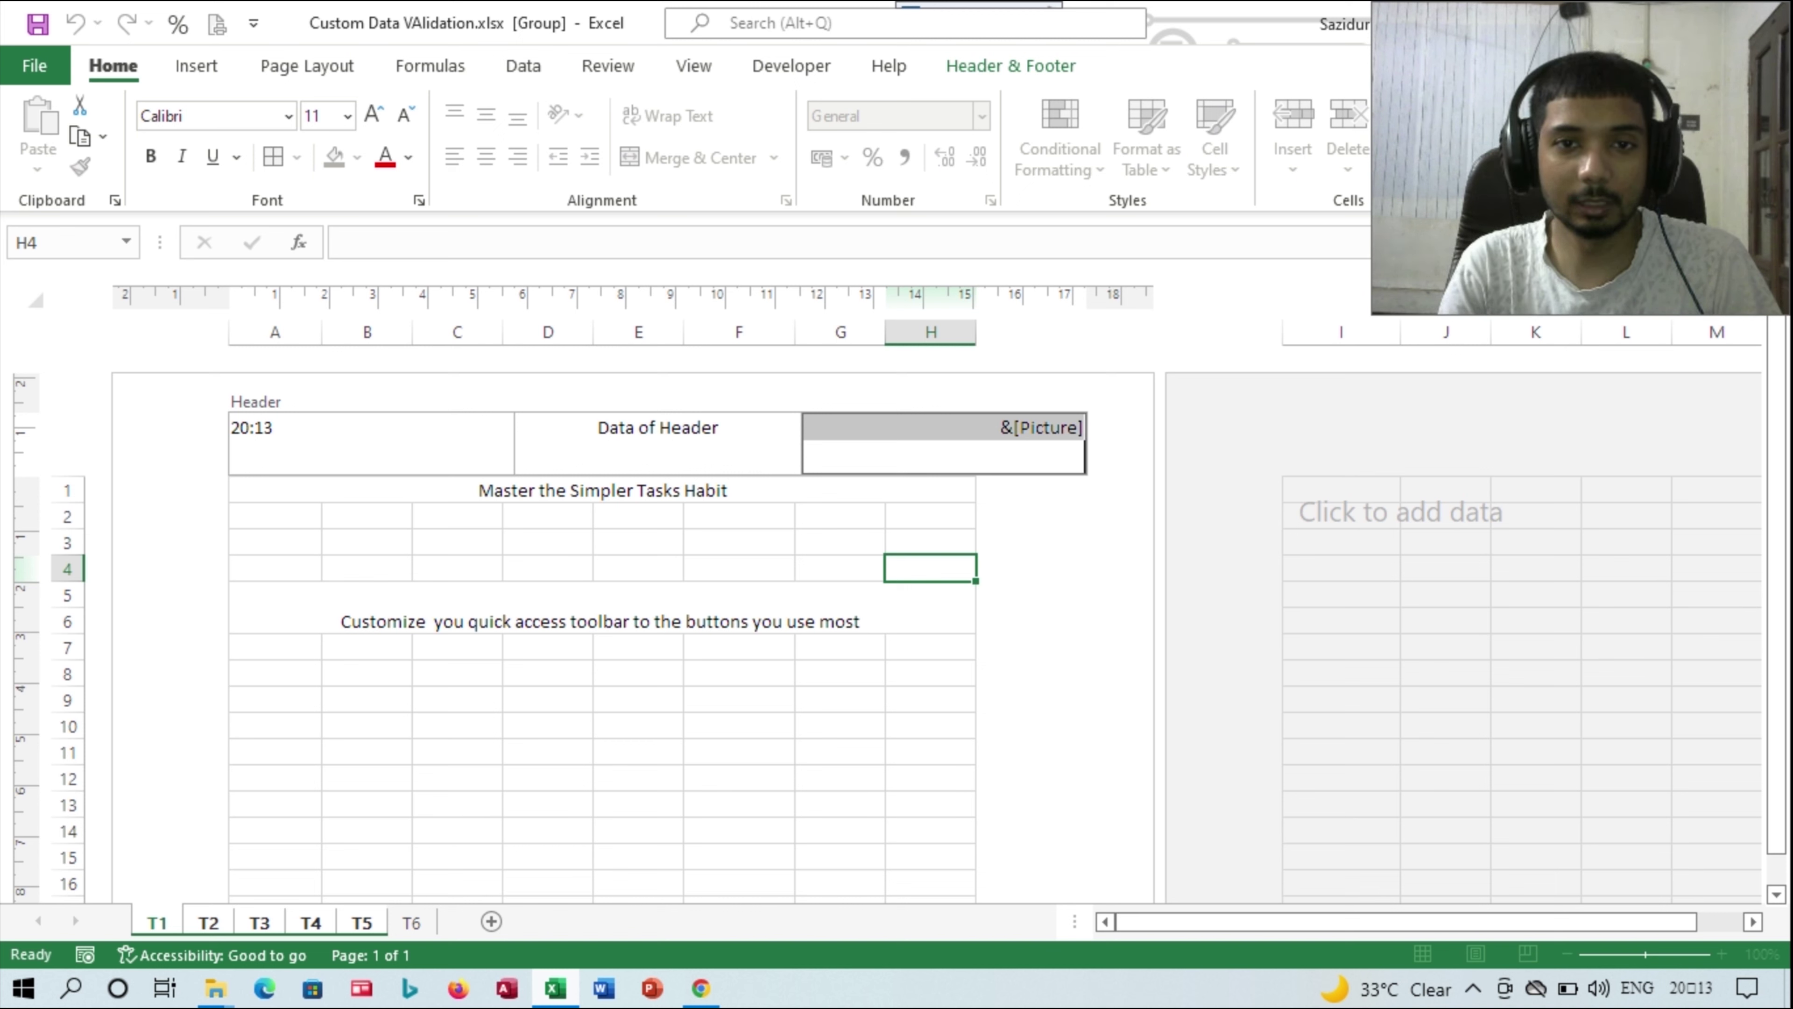
key(Escape)
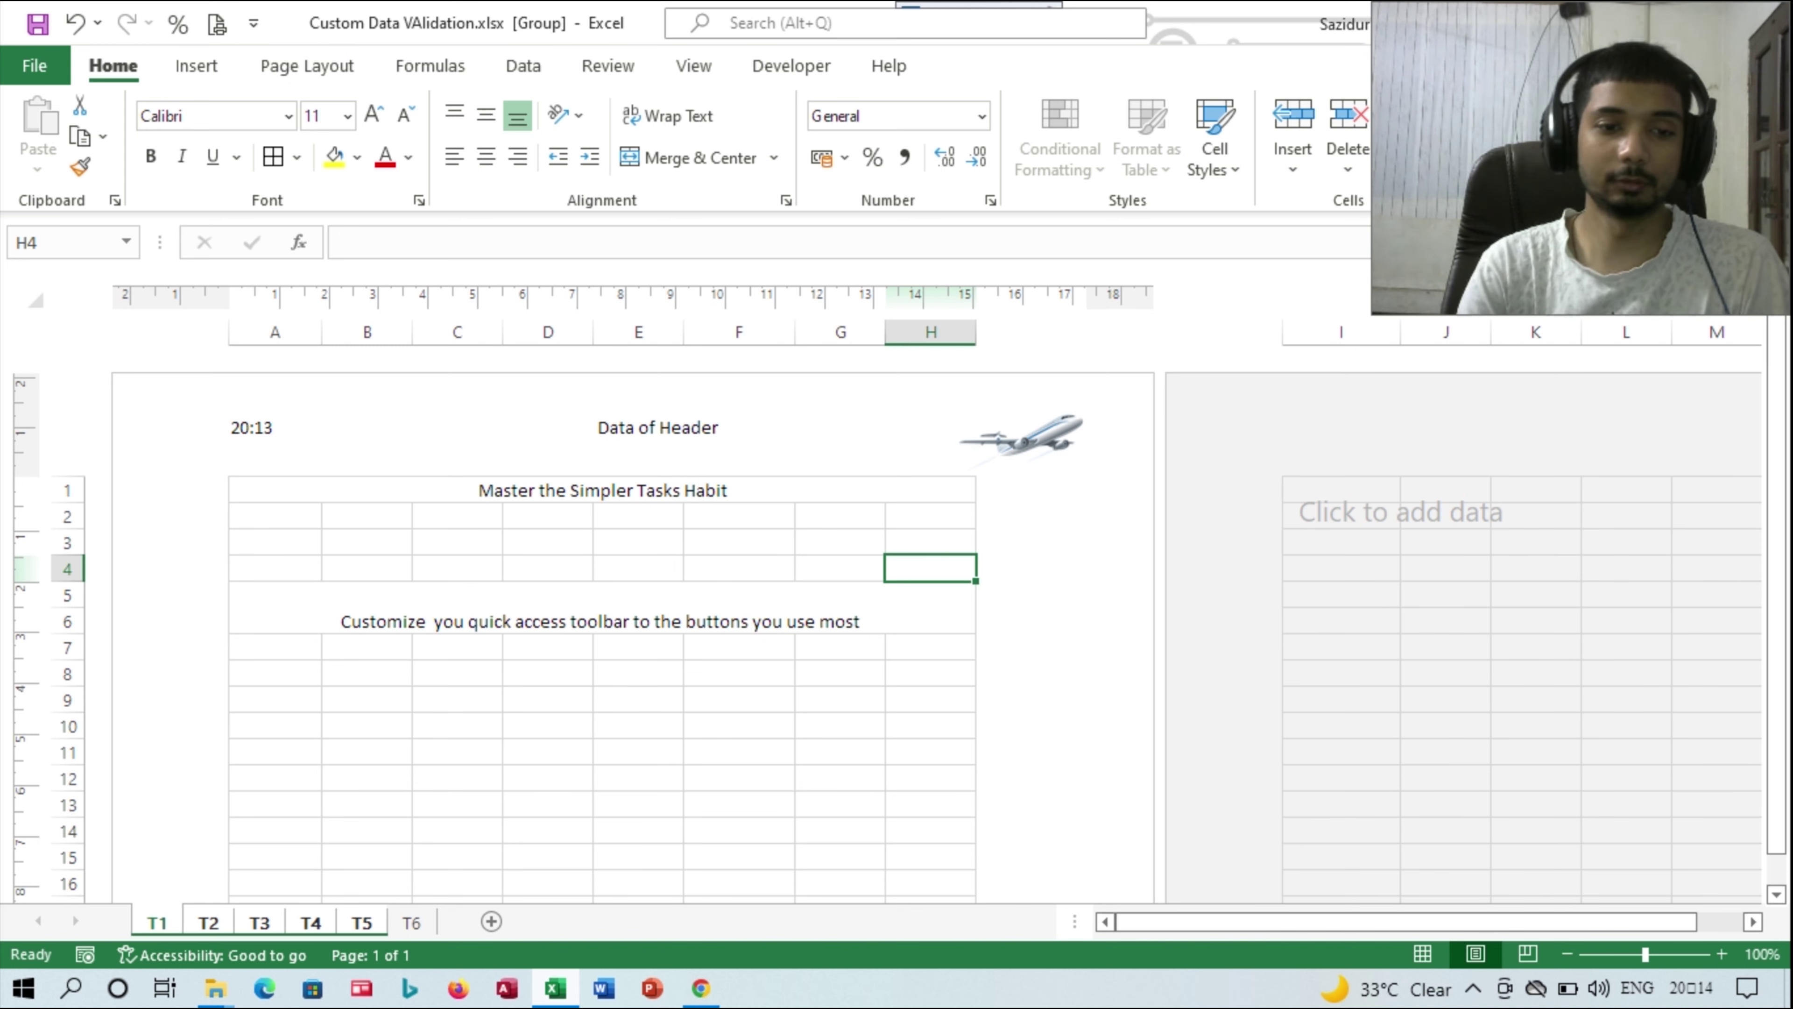
- Move to T5 to ungroup the sheets, step back to T3 and preview its printout
key(ctrl+Page_Down)
key(ctrl+Page_Down)
key(ctrl+Page_Down)
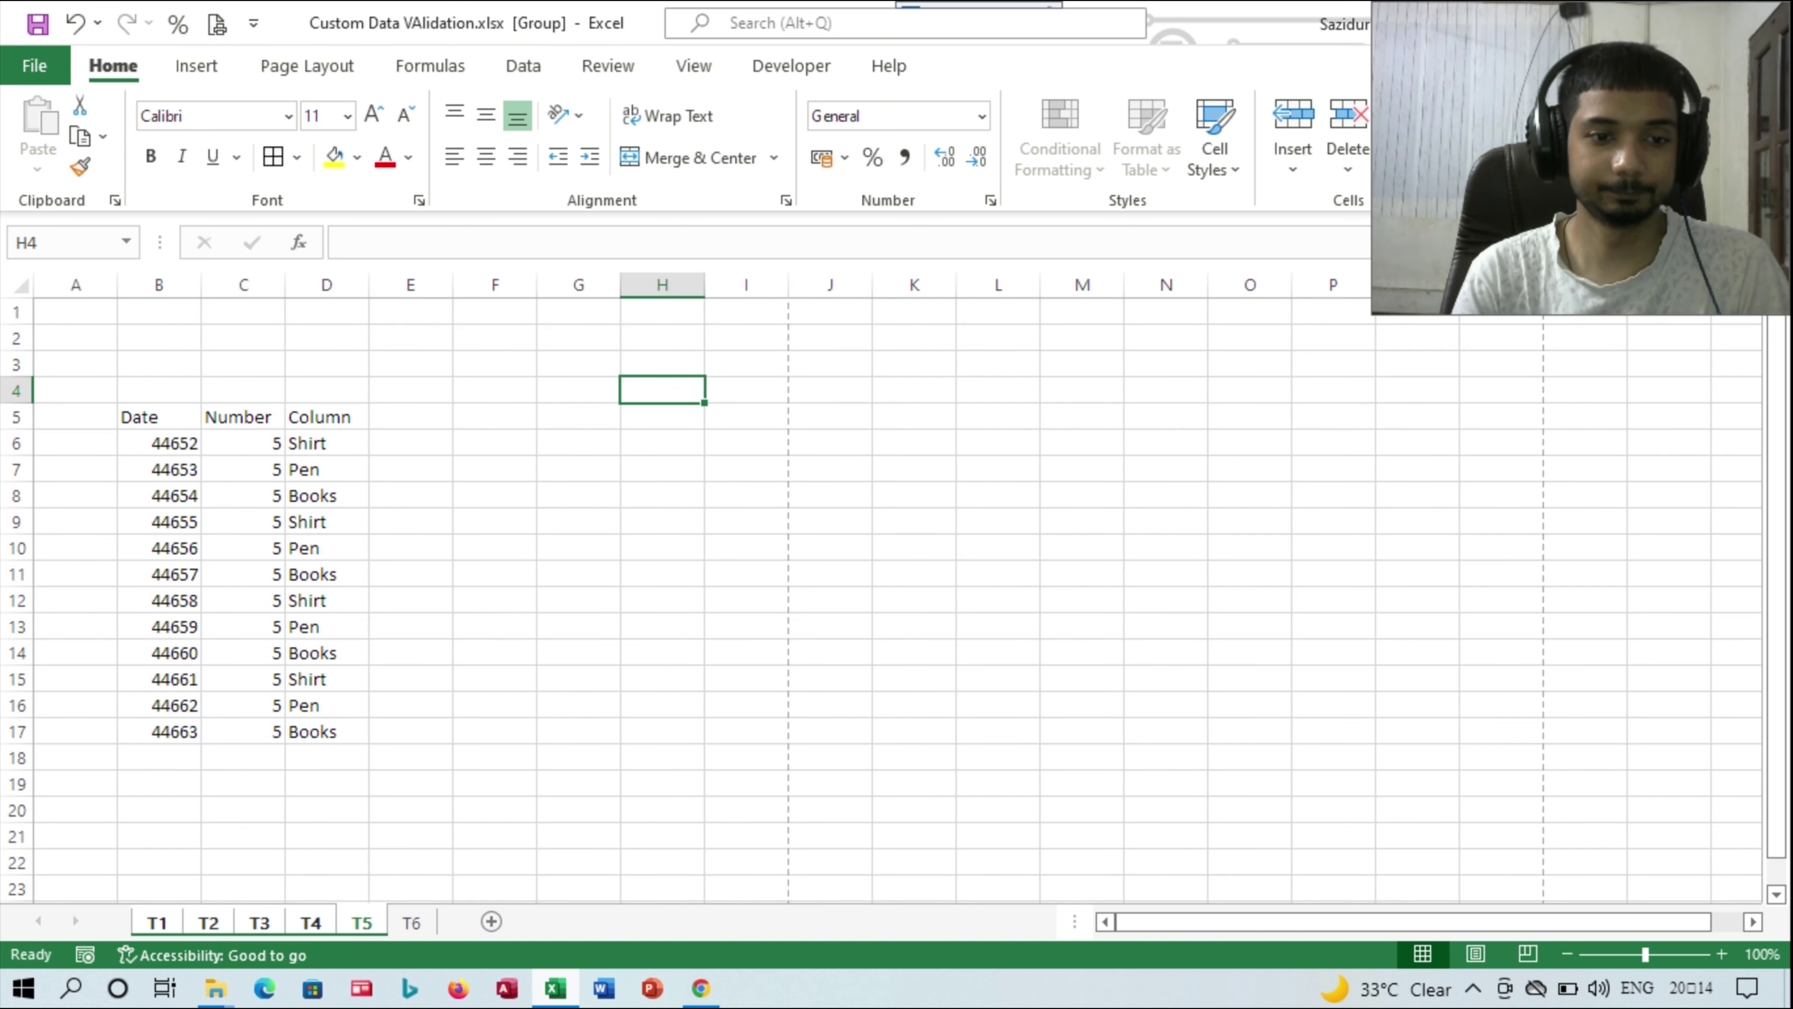
key(ctrl+Page_Down)
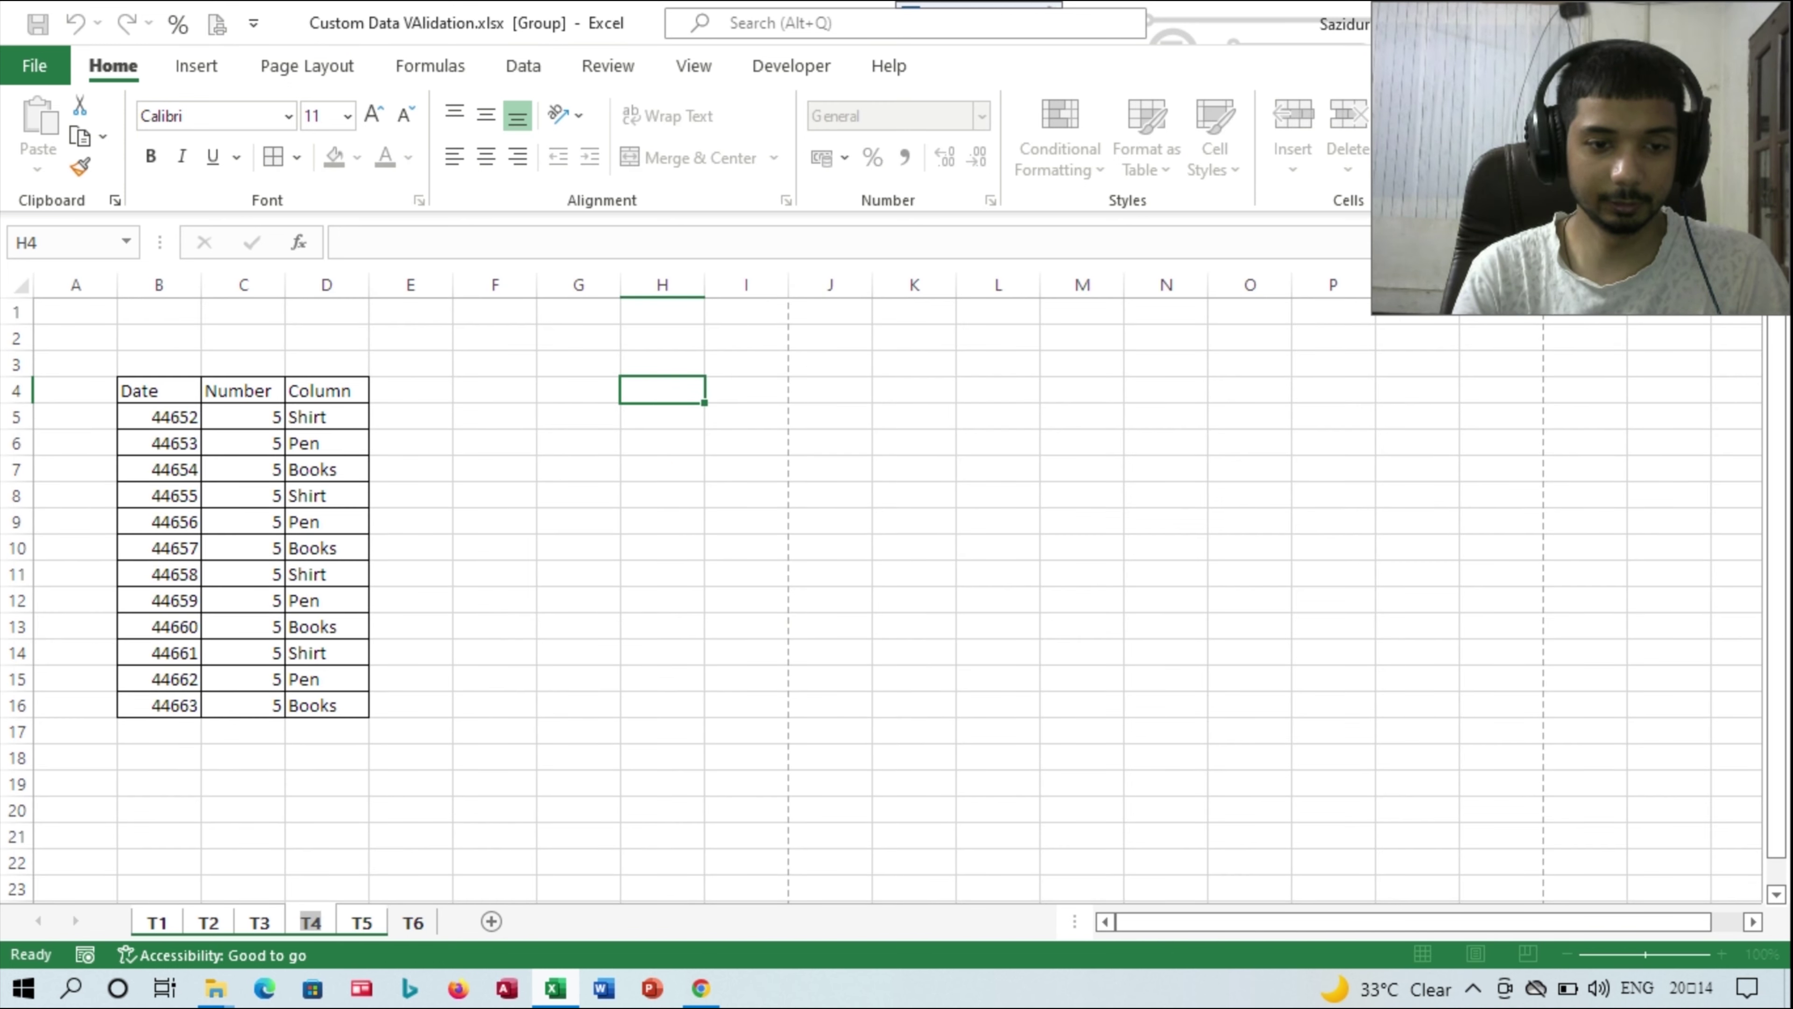
key(ctrl+Page_Up)
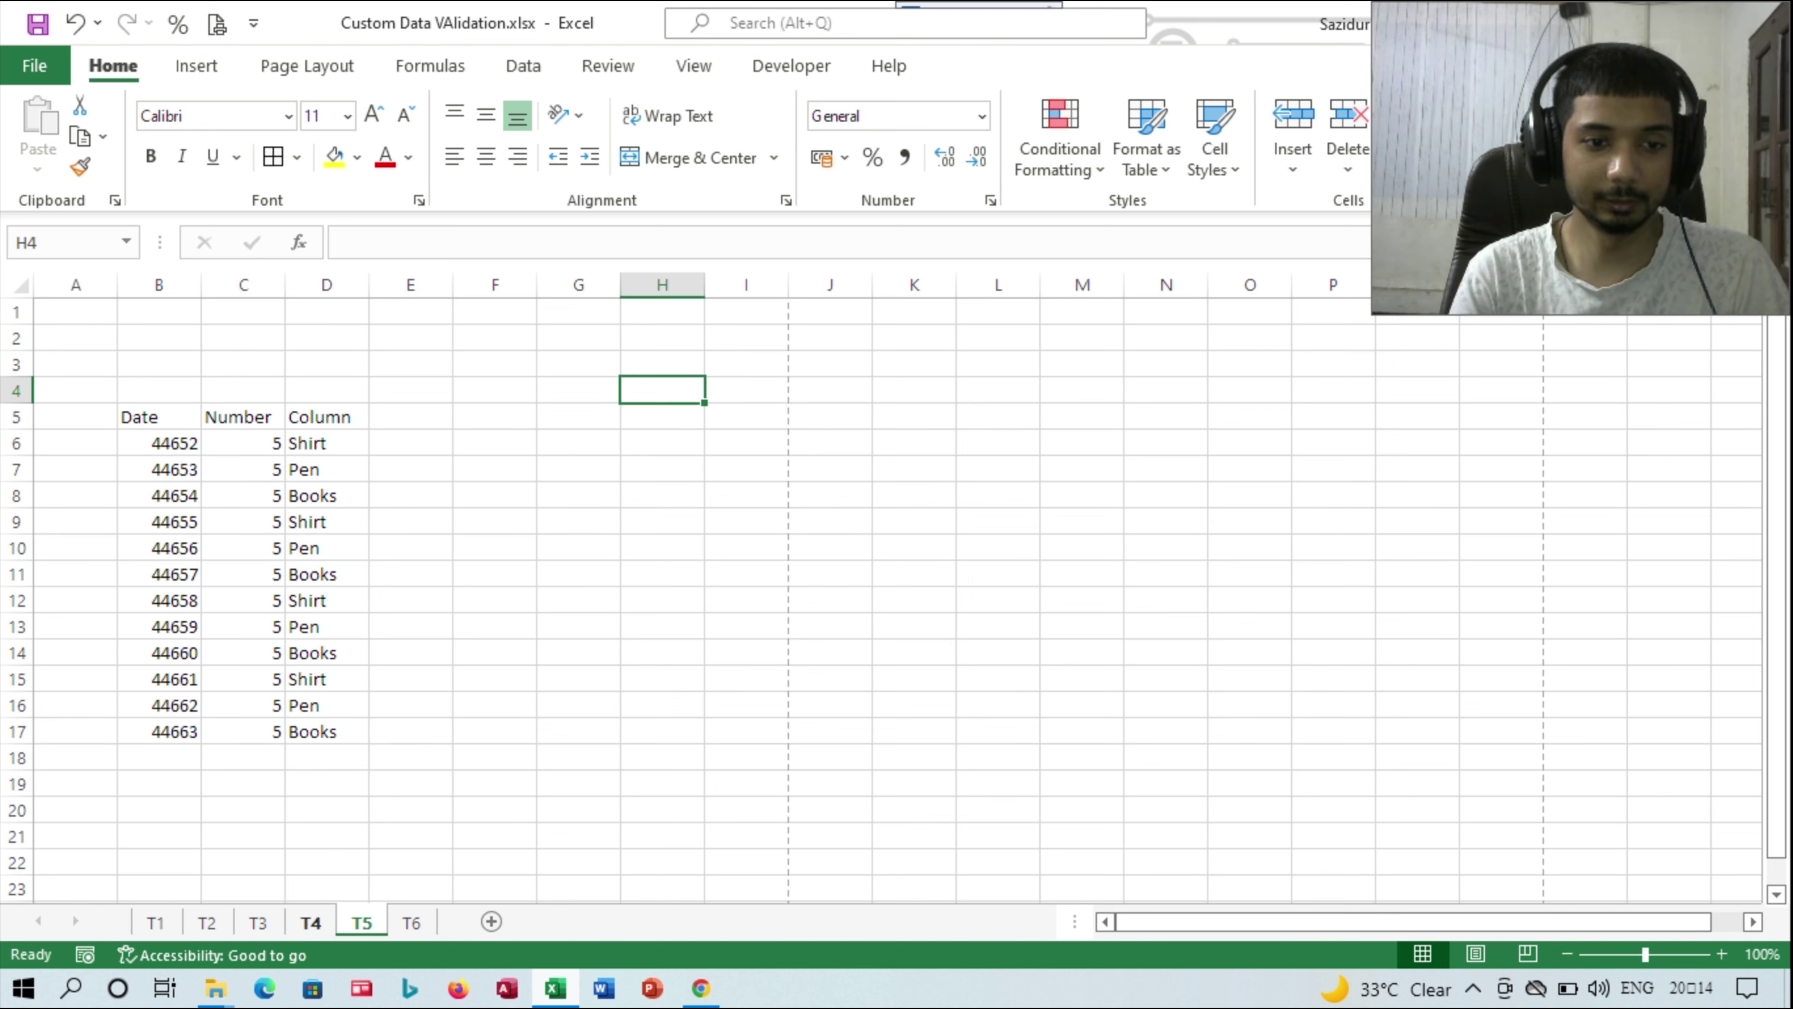
key(ctrl+Page_Up)
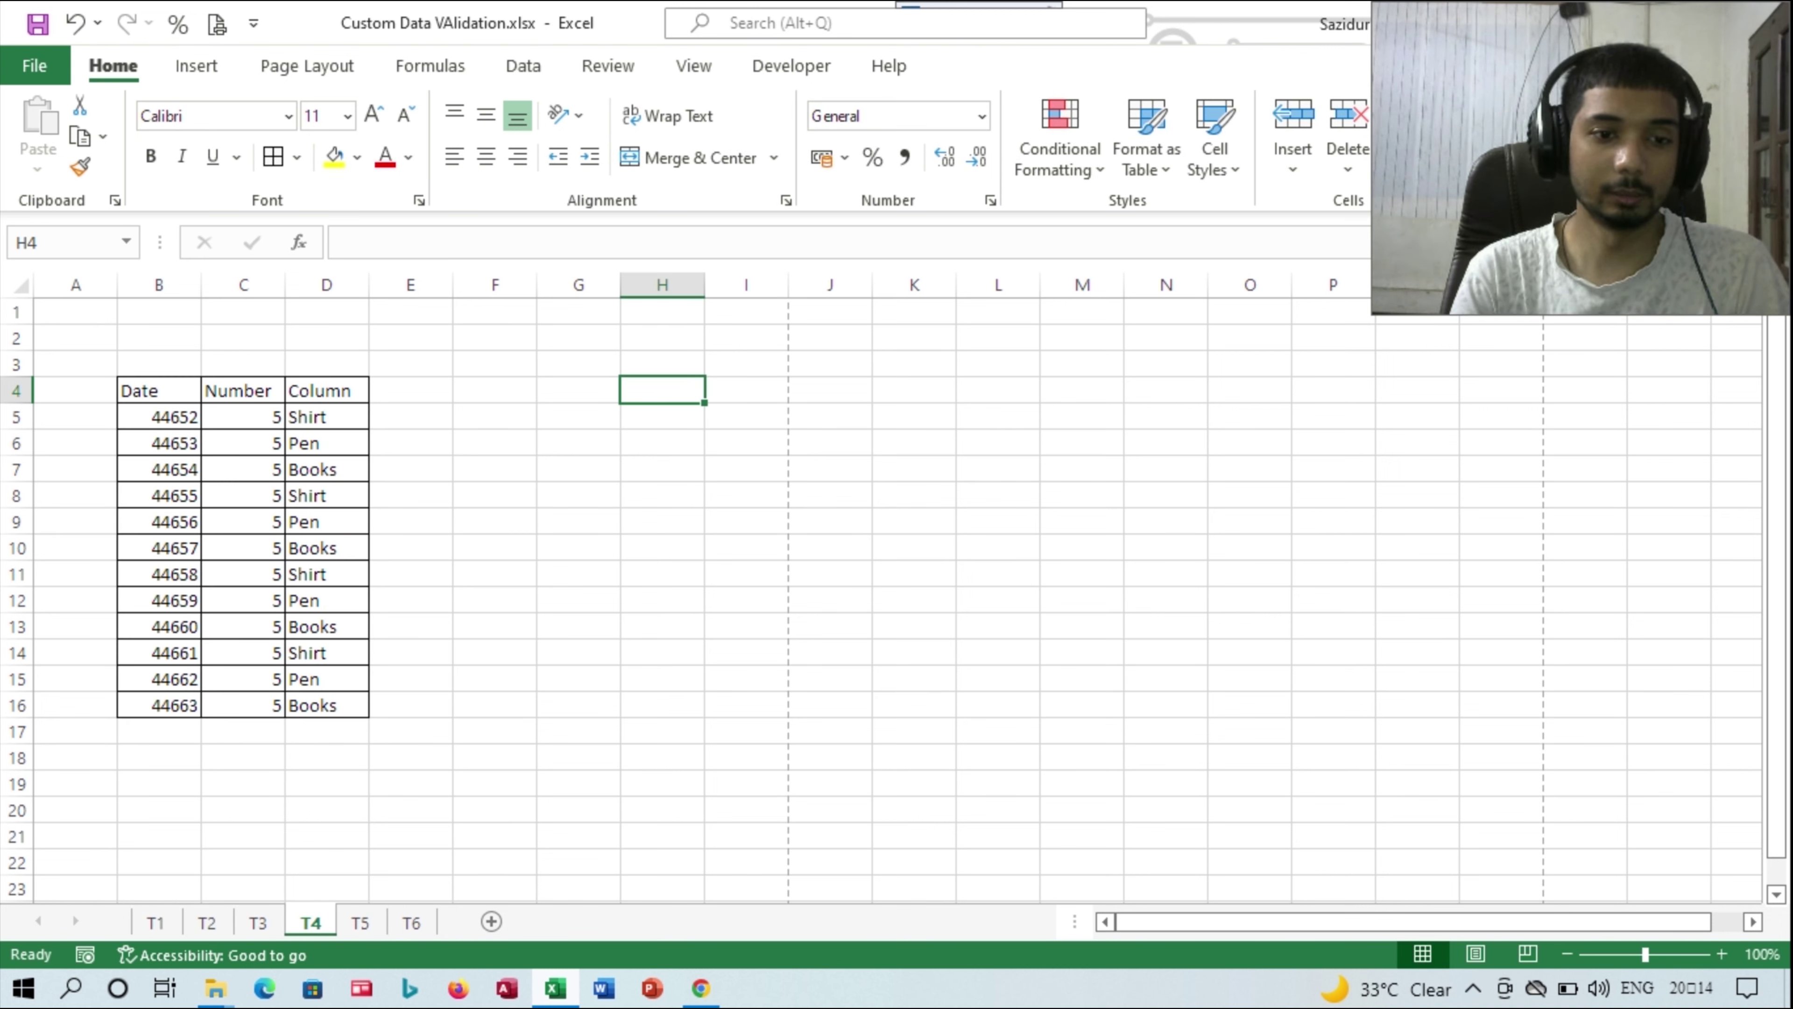
key(ctrl+Page_Up)
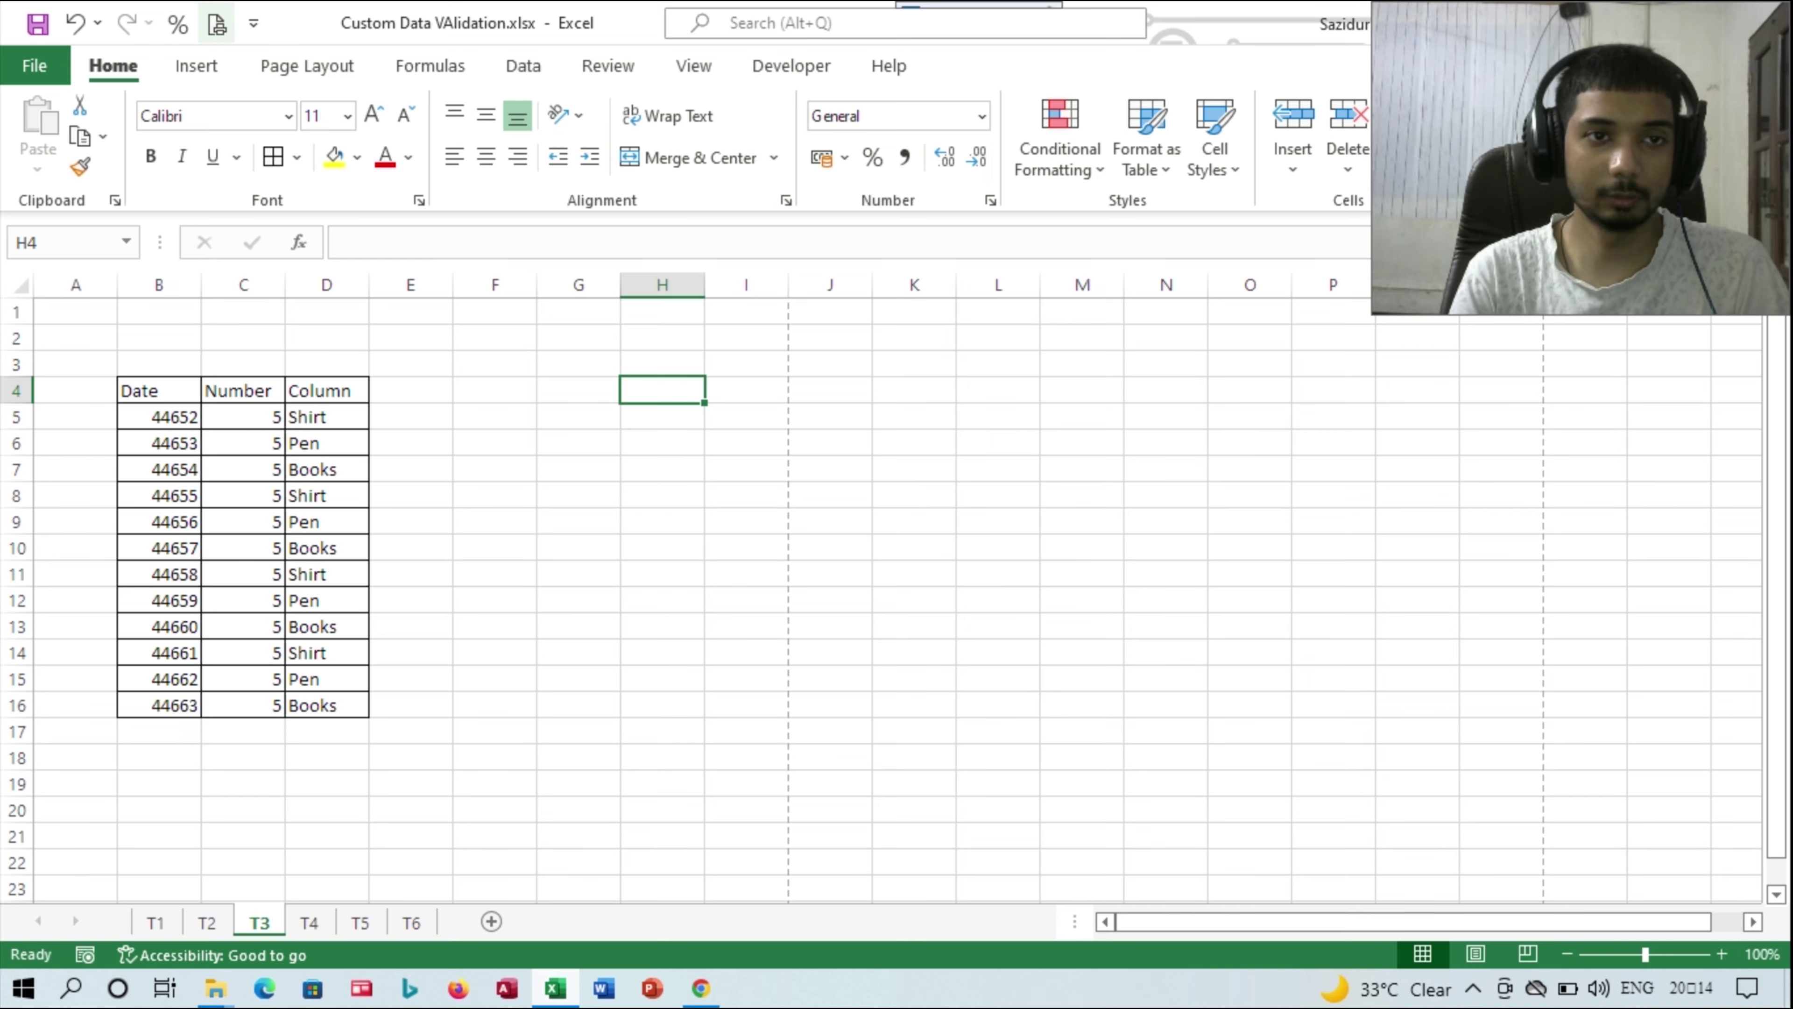
click(217, 24)
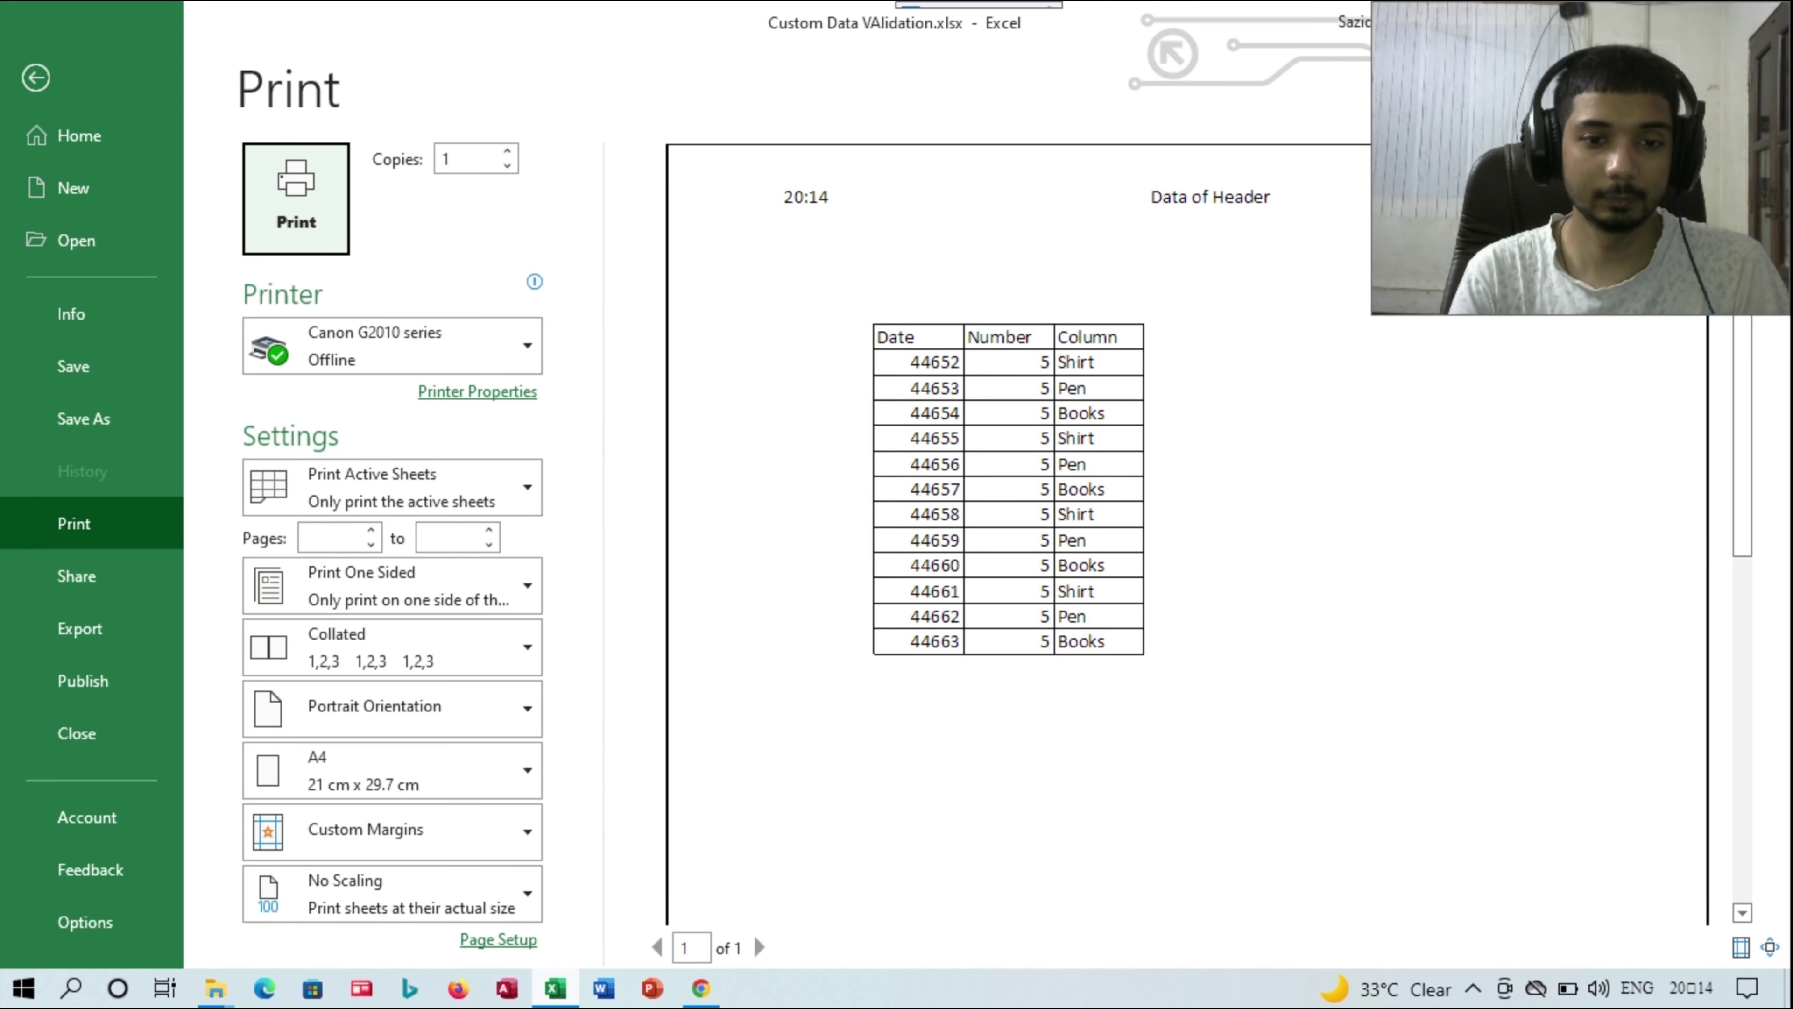
- Check the header in sheet T5's print preview, then return to the worksheet in Normal view
key(super+Down)
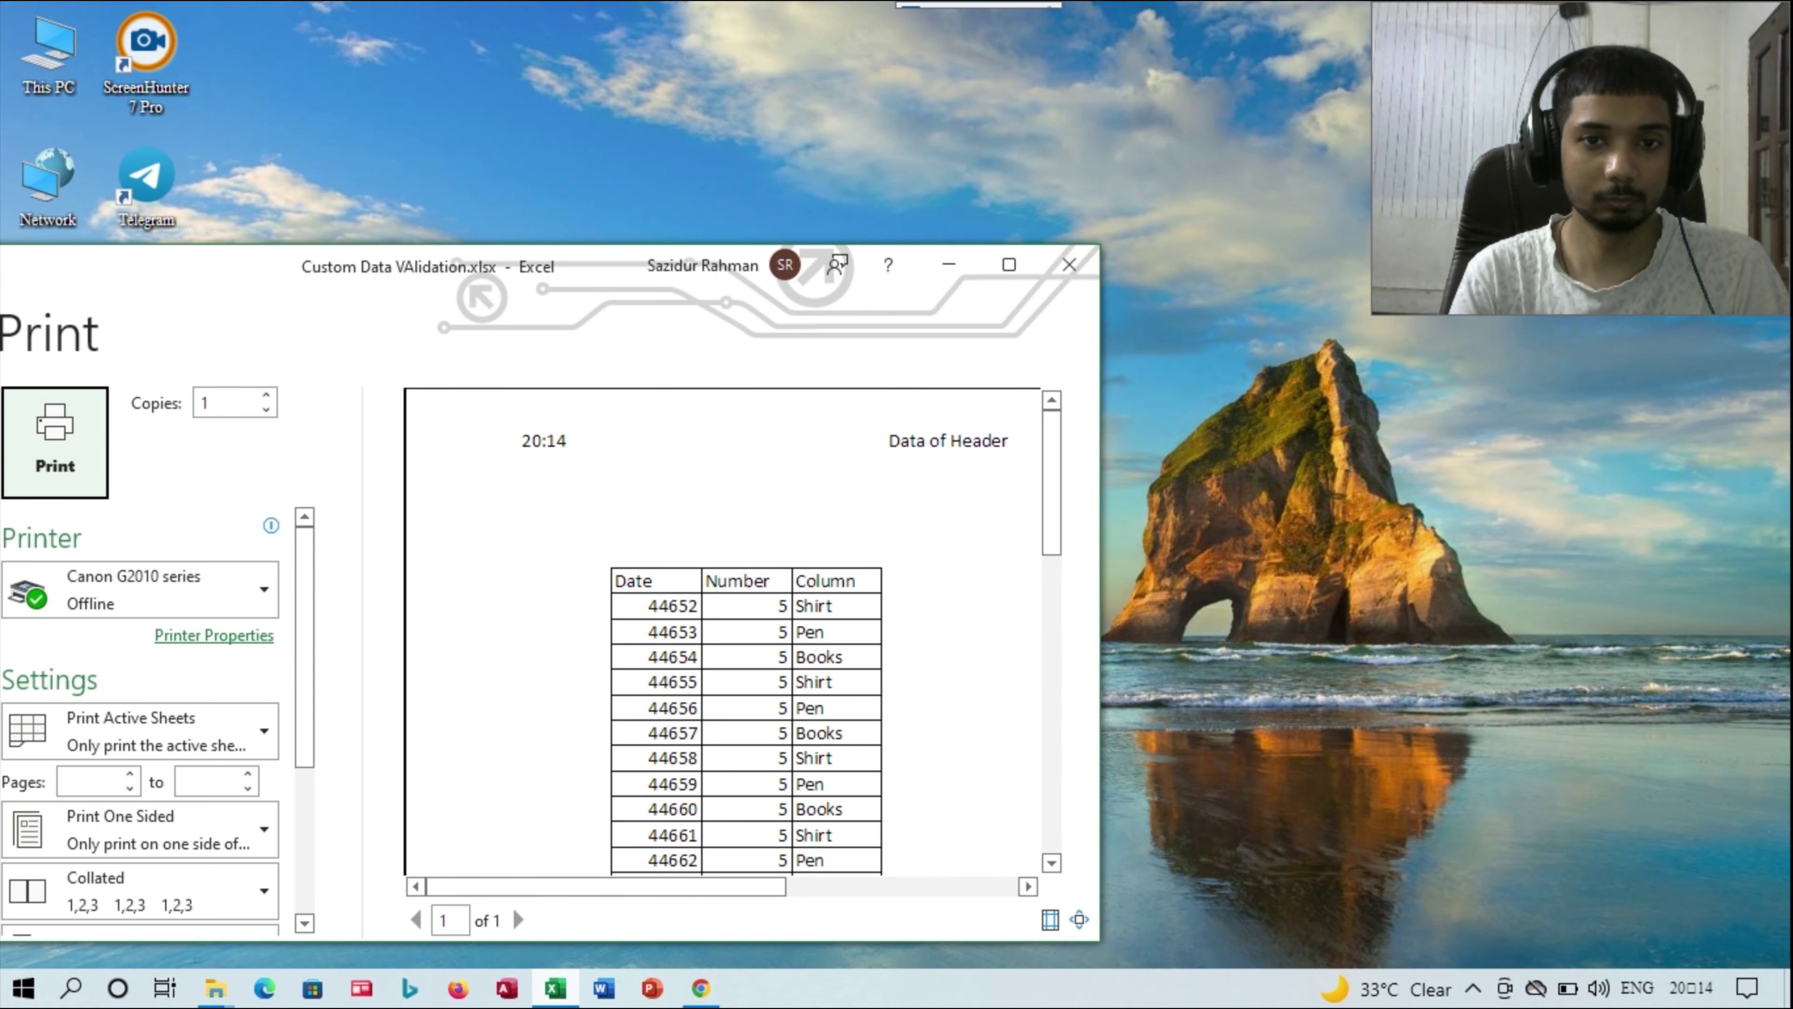
scroll(721, 635, right, 5)
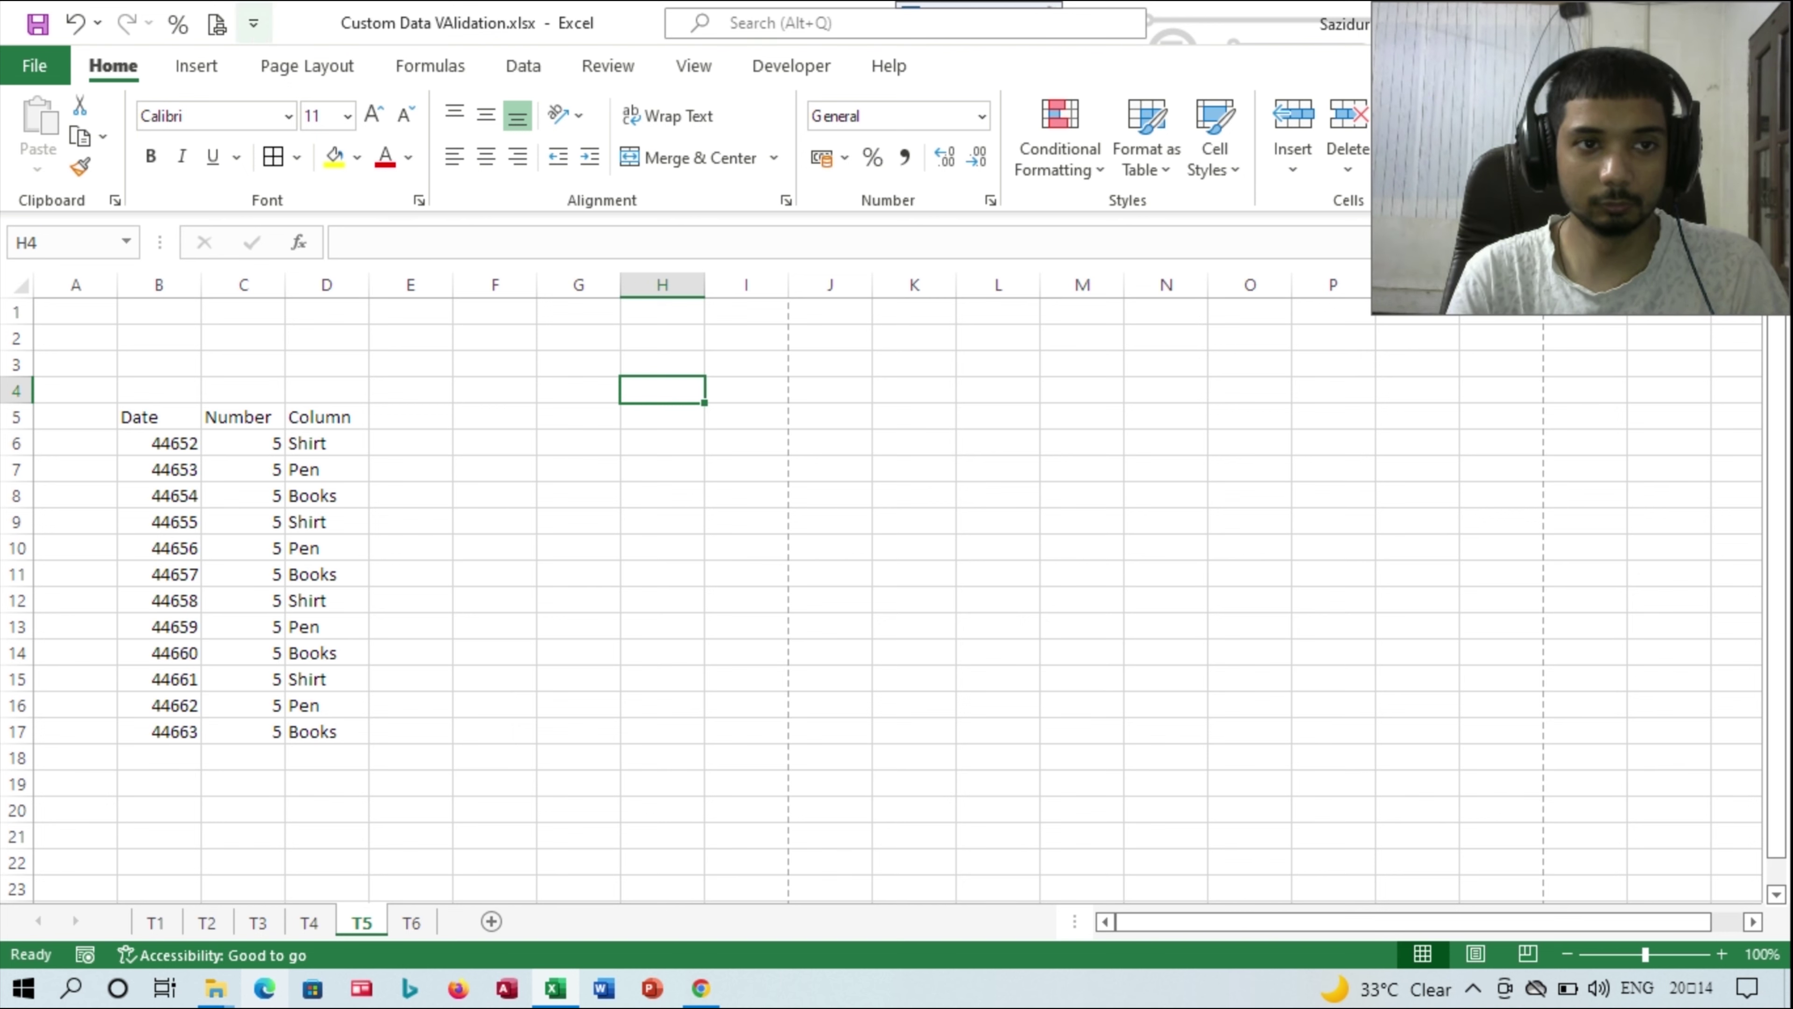
click(217, 24)
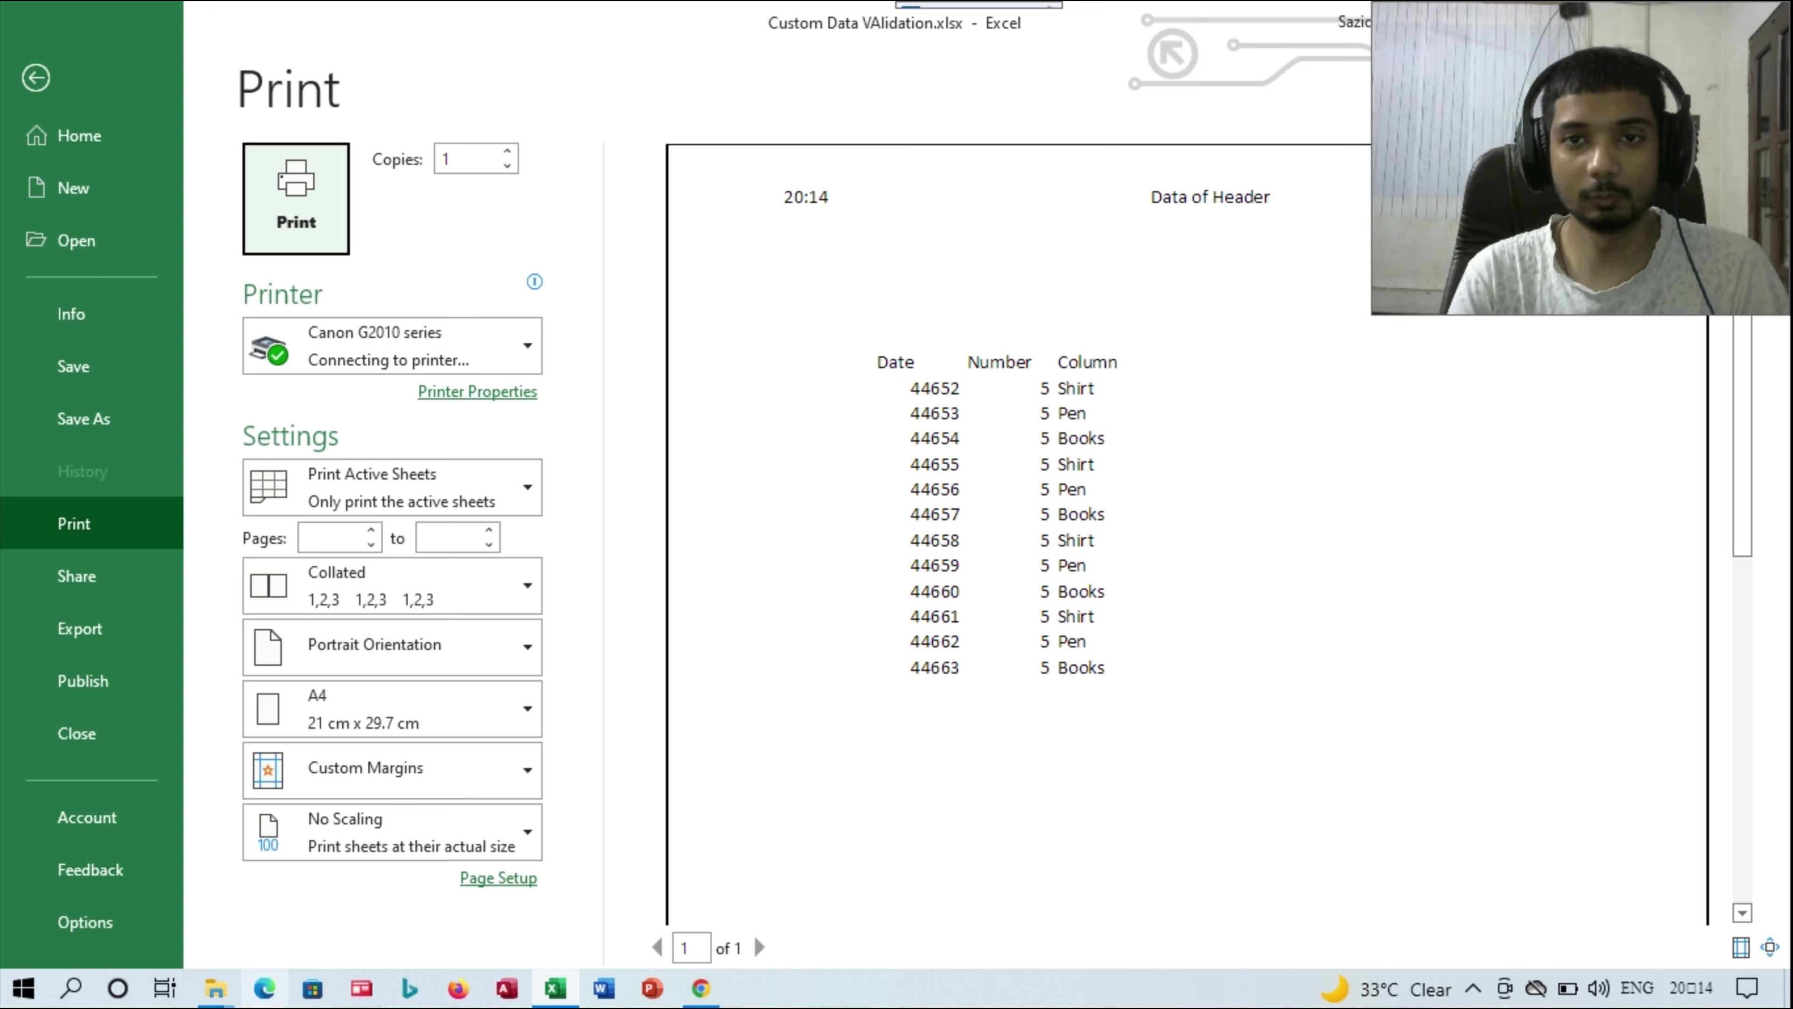
key(super+Down)
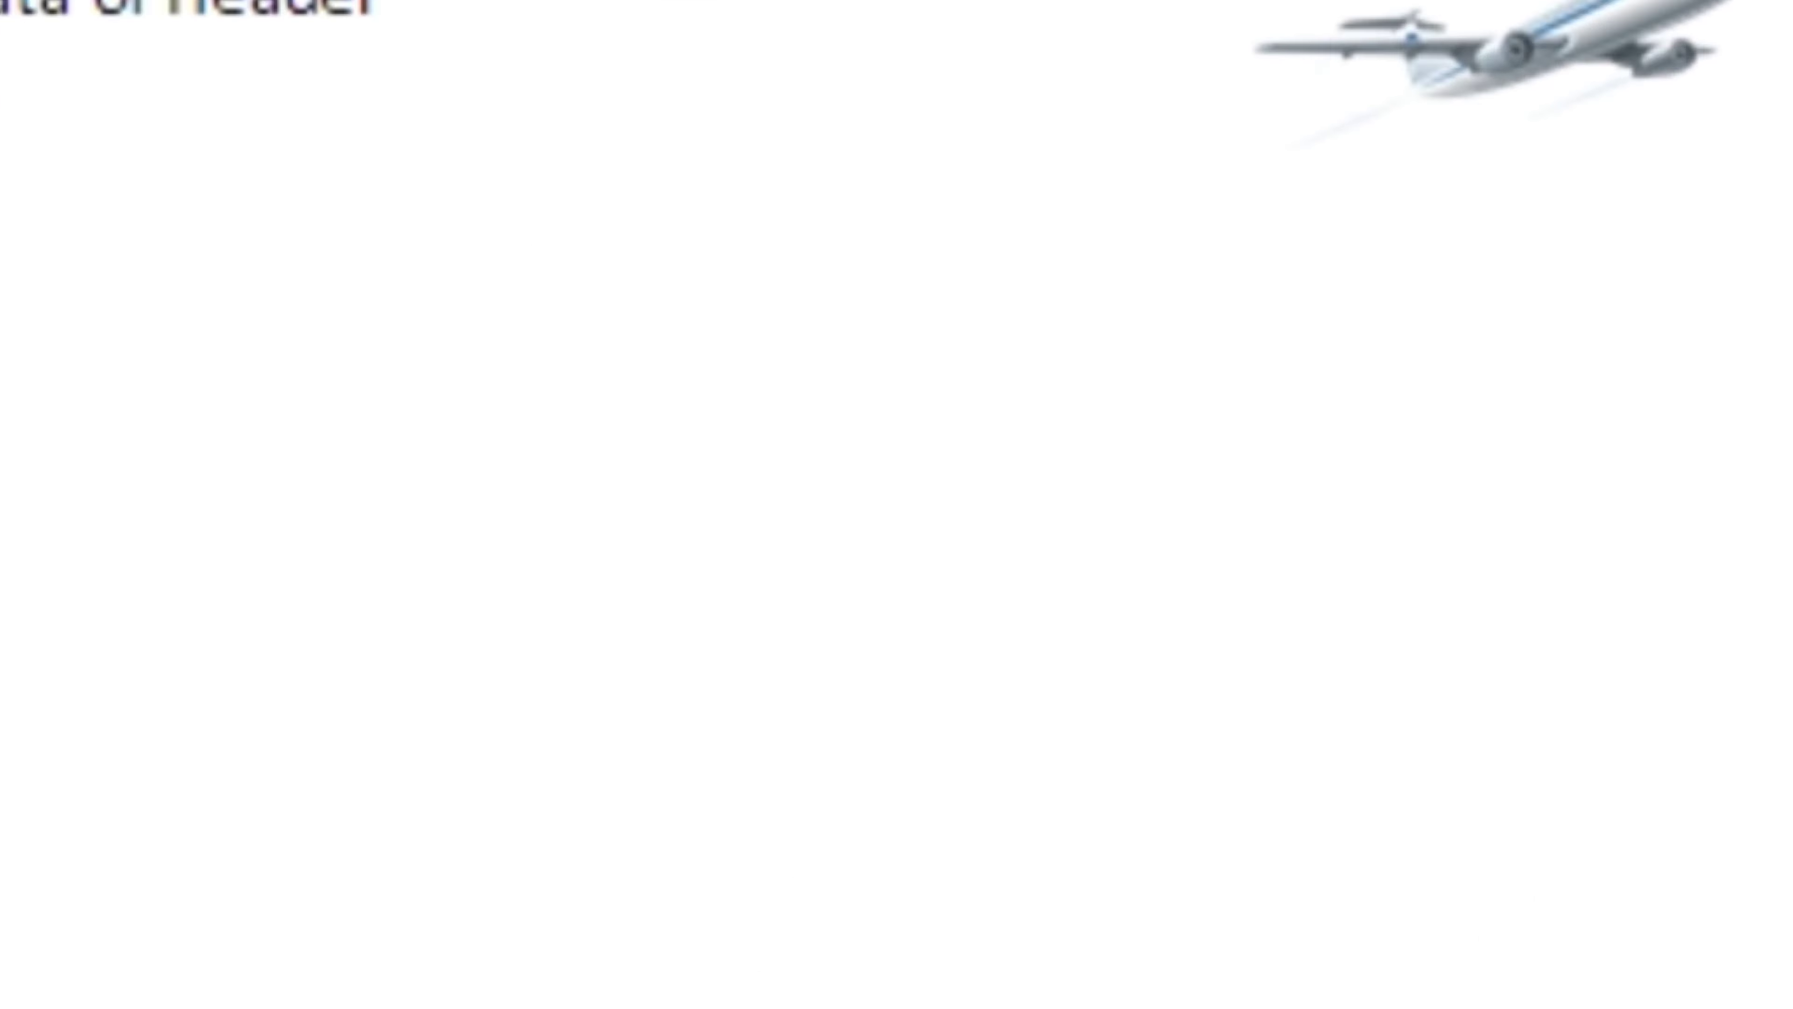
key(Escape)
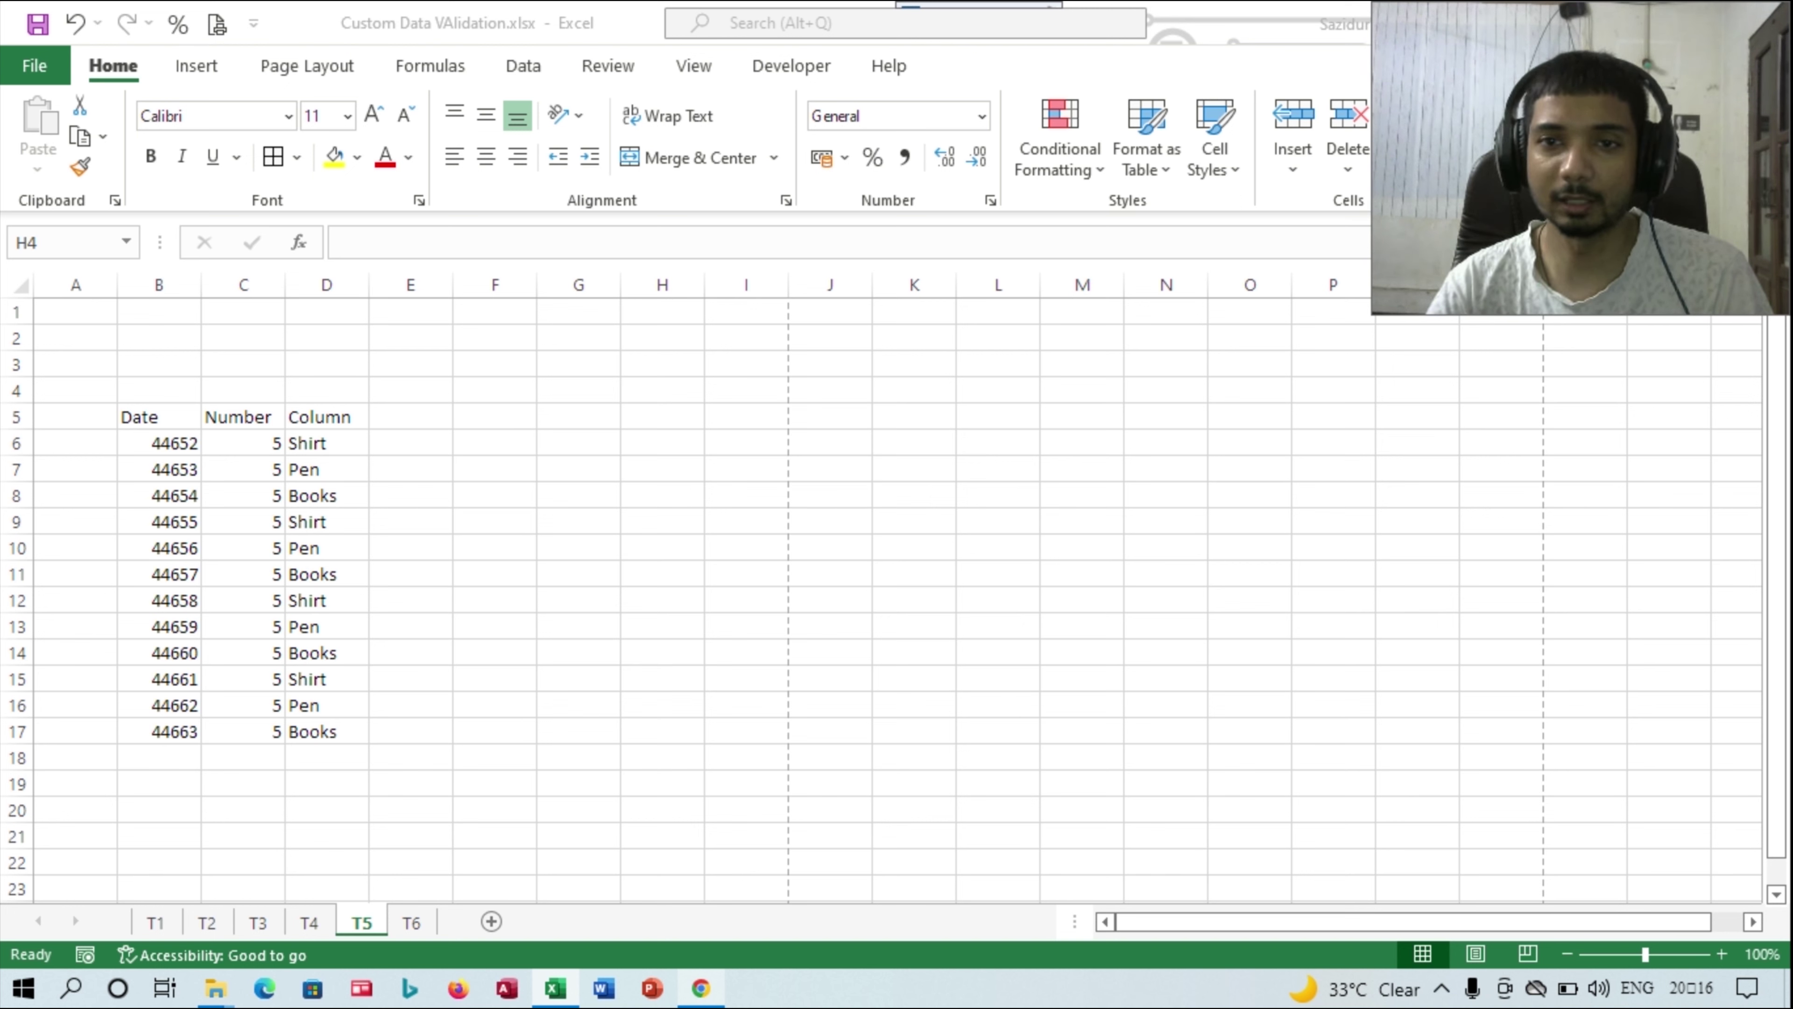
- Start on sheet T1, group tabs T2, T3, T4 and T5 with it, and show Page Layout
key(alt+Tab)
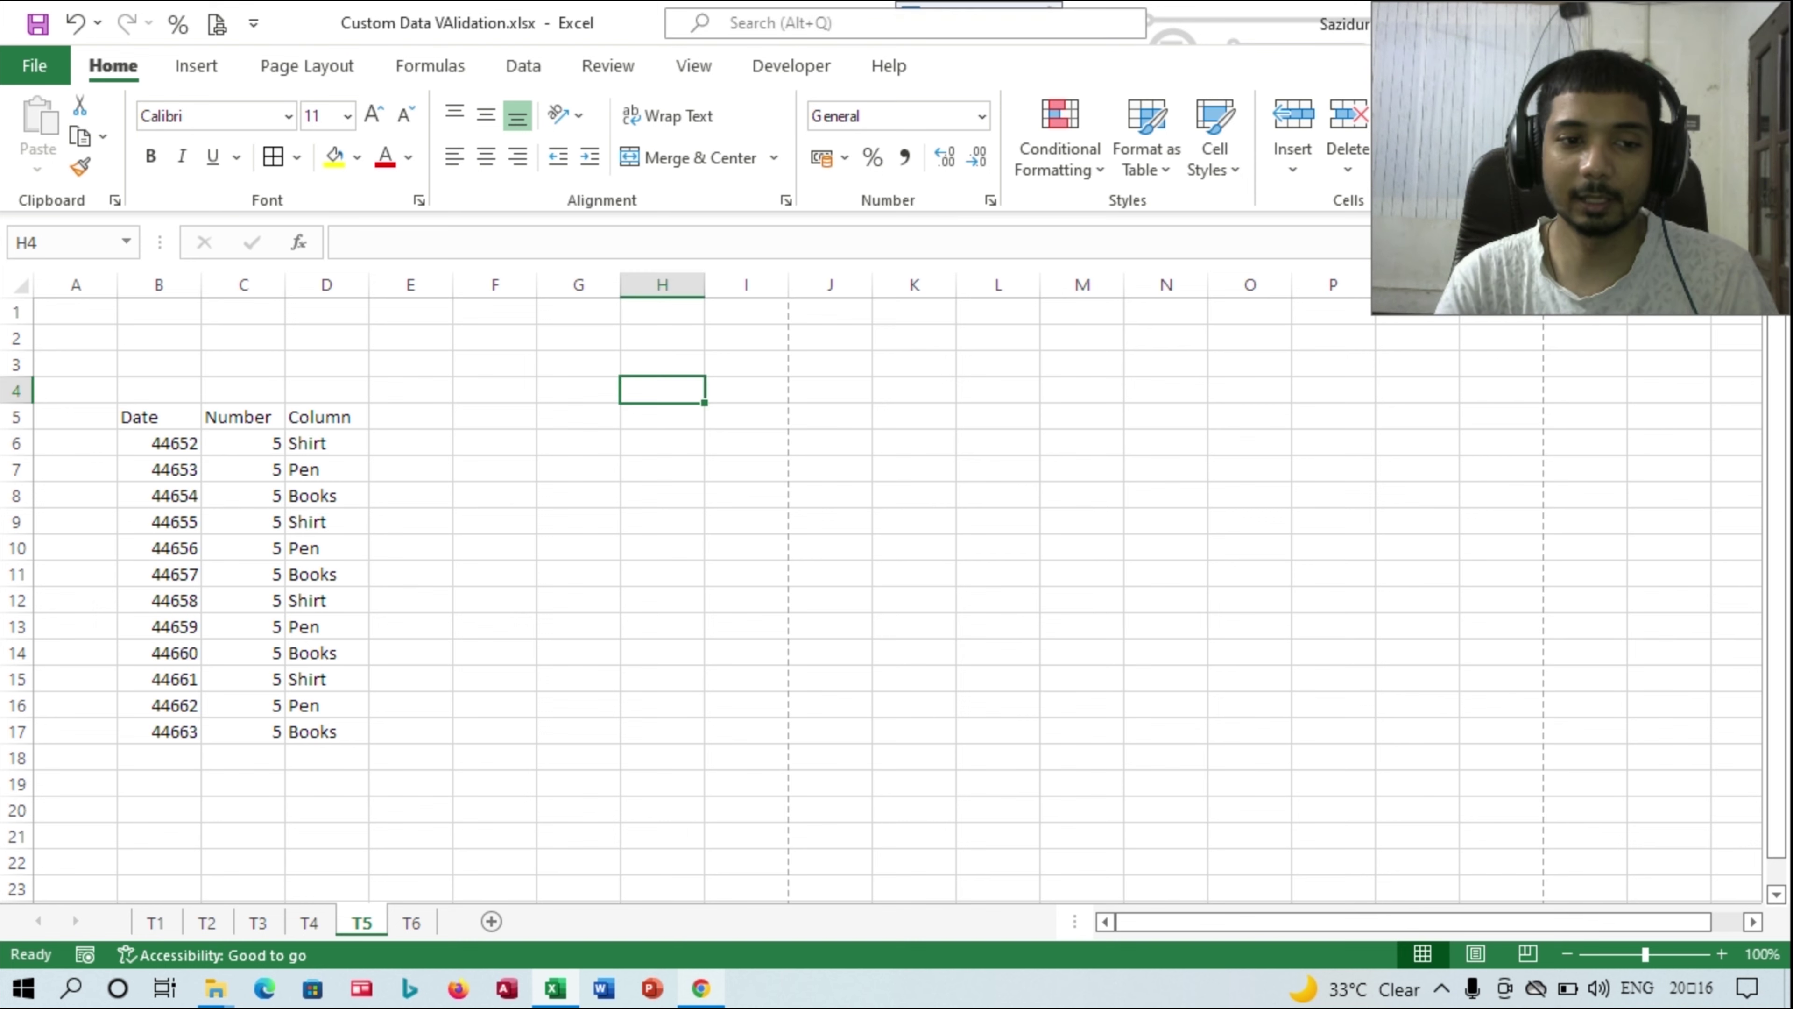
click(157, 922)
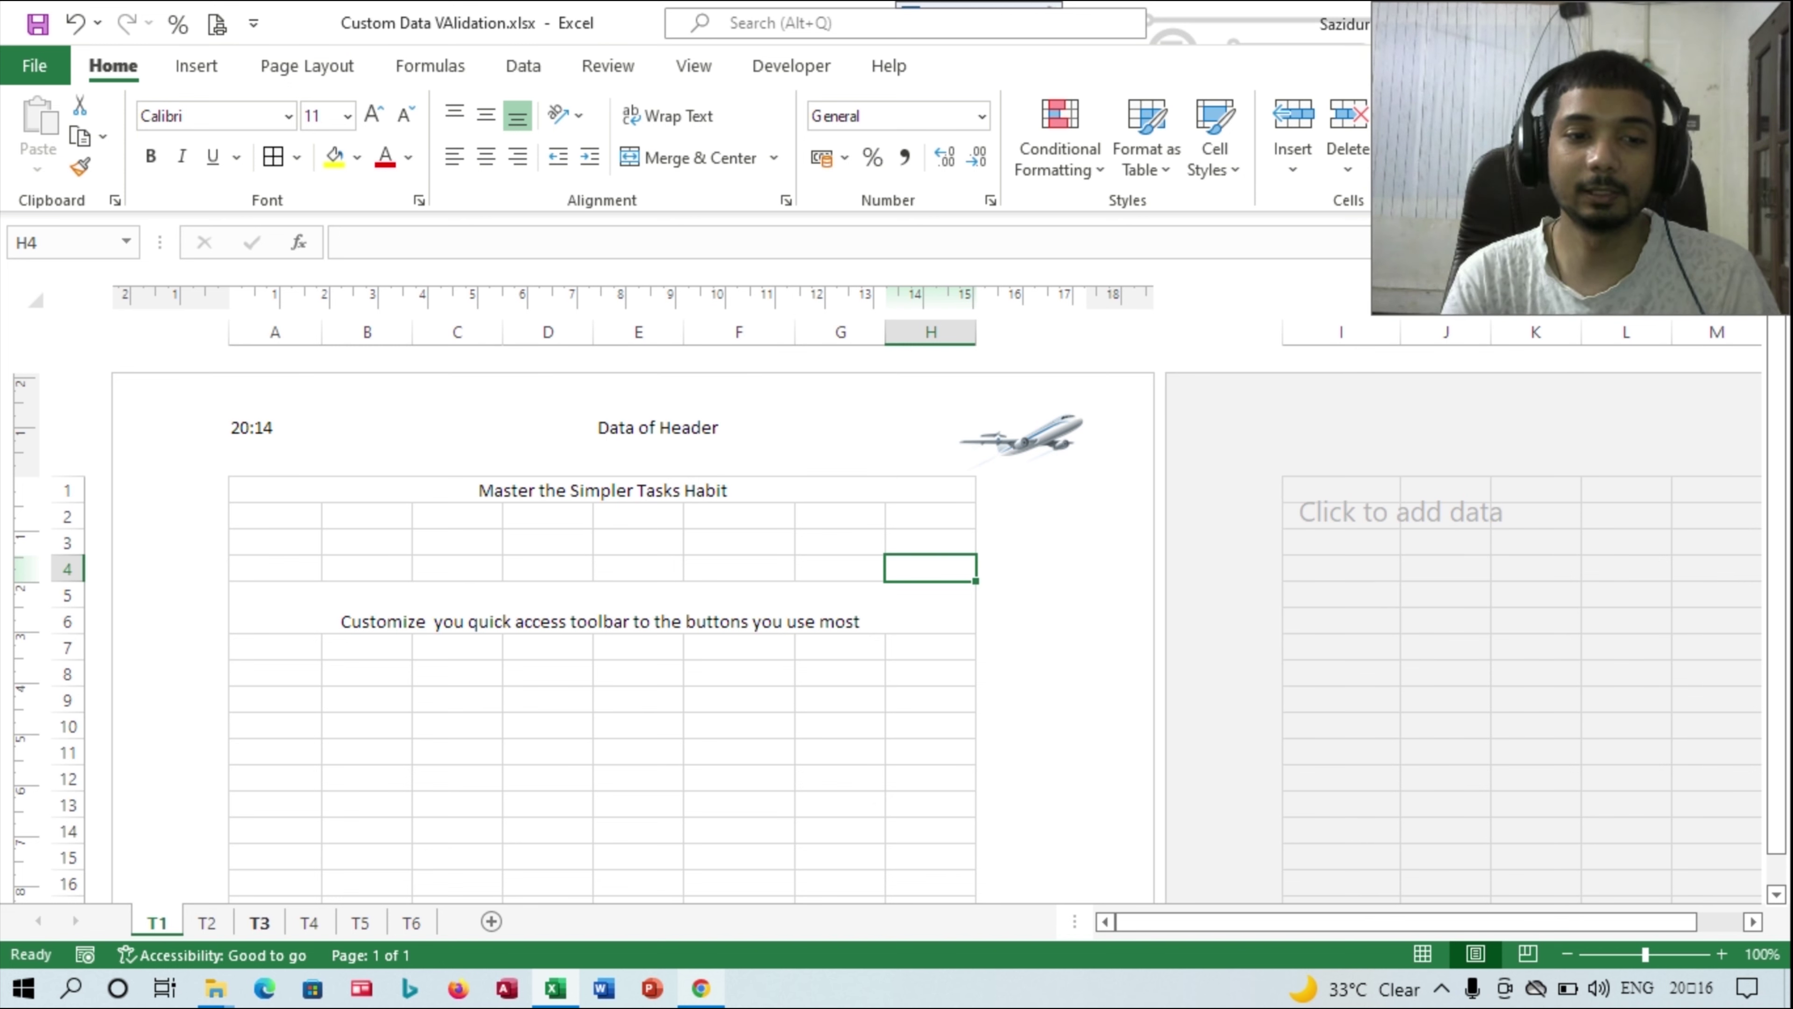
ctrl+click(209, 922)
ctrl+click(258, 922)
ctrl+click(310, 922)
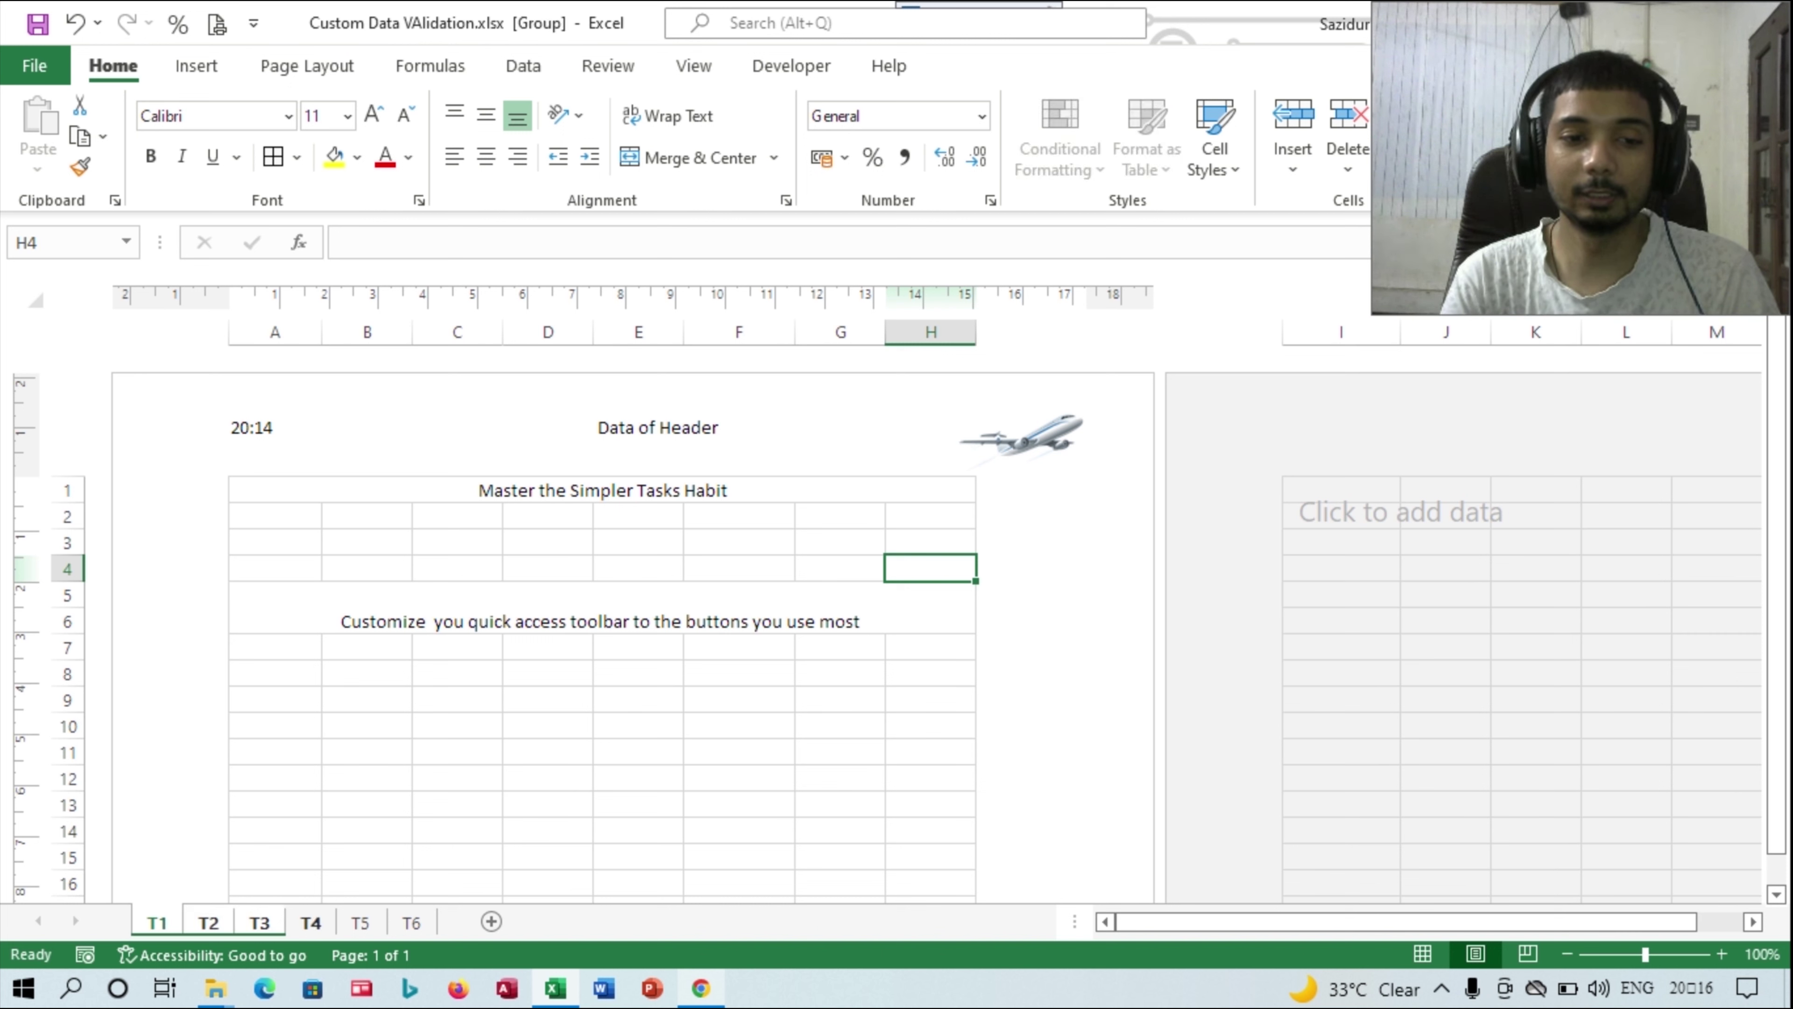
ctrl+click(361, 922)
ctrl+click(361, 922)
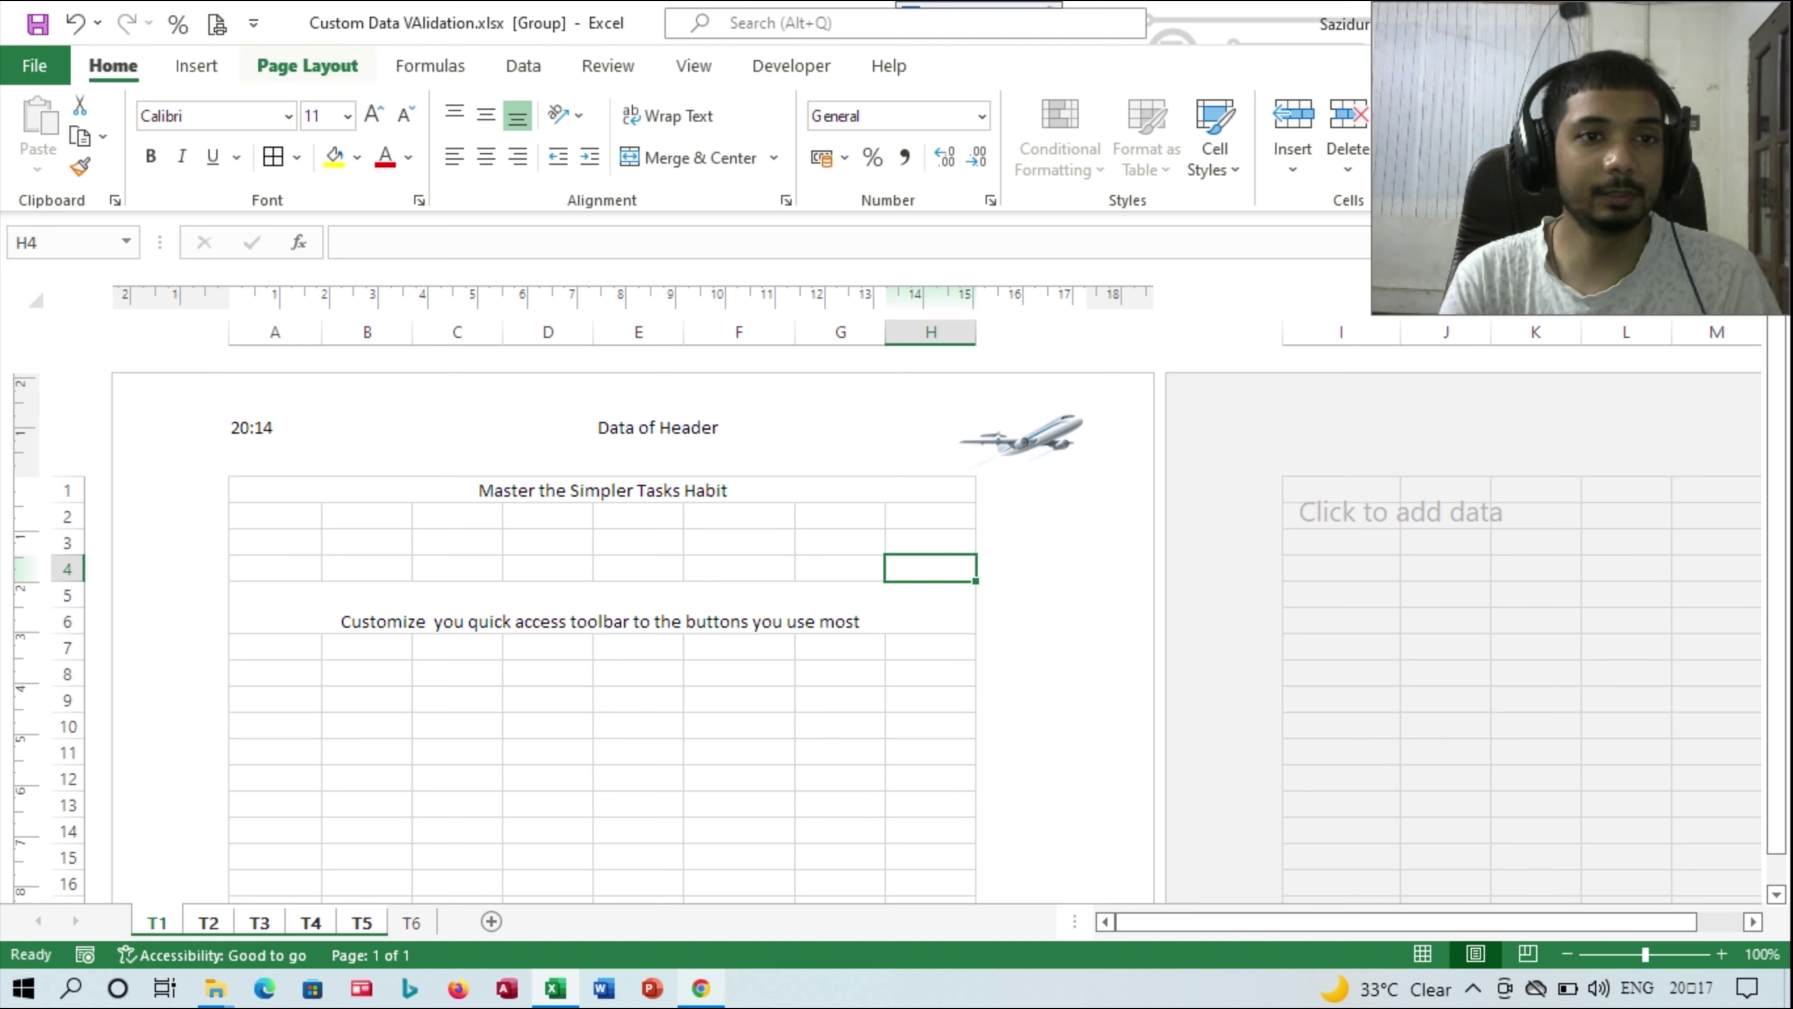
click(307, 66)
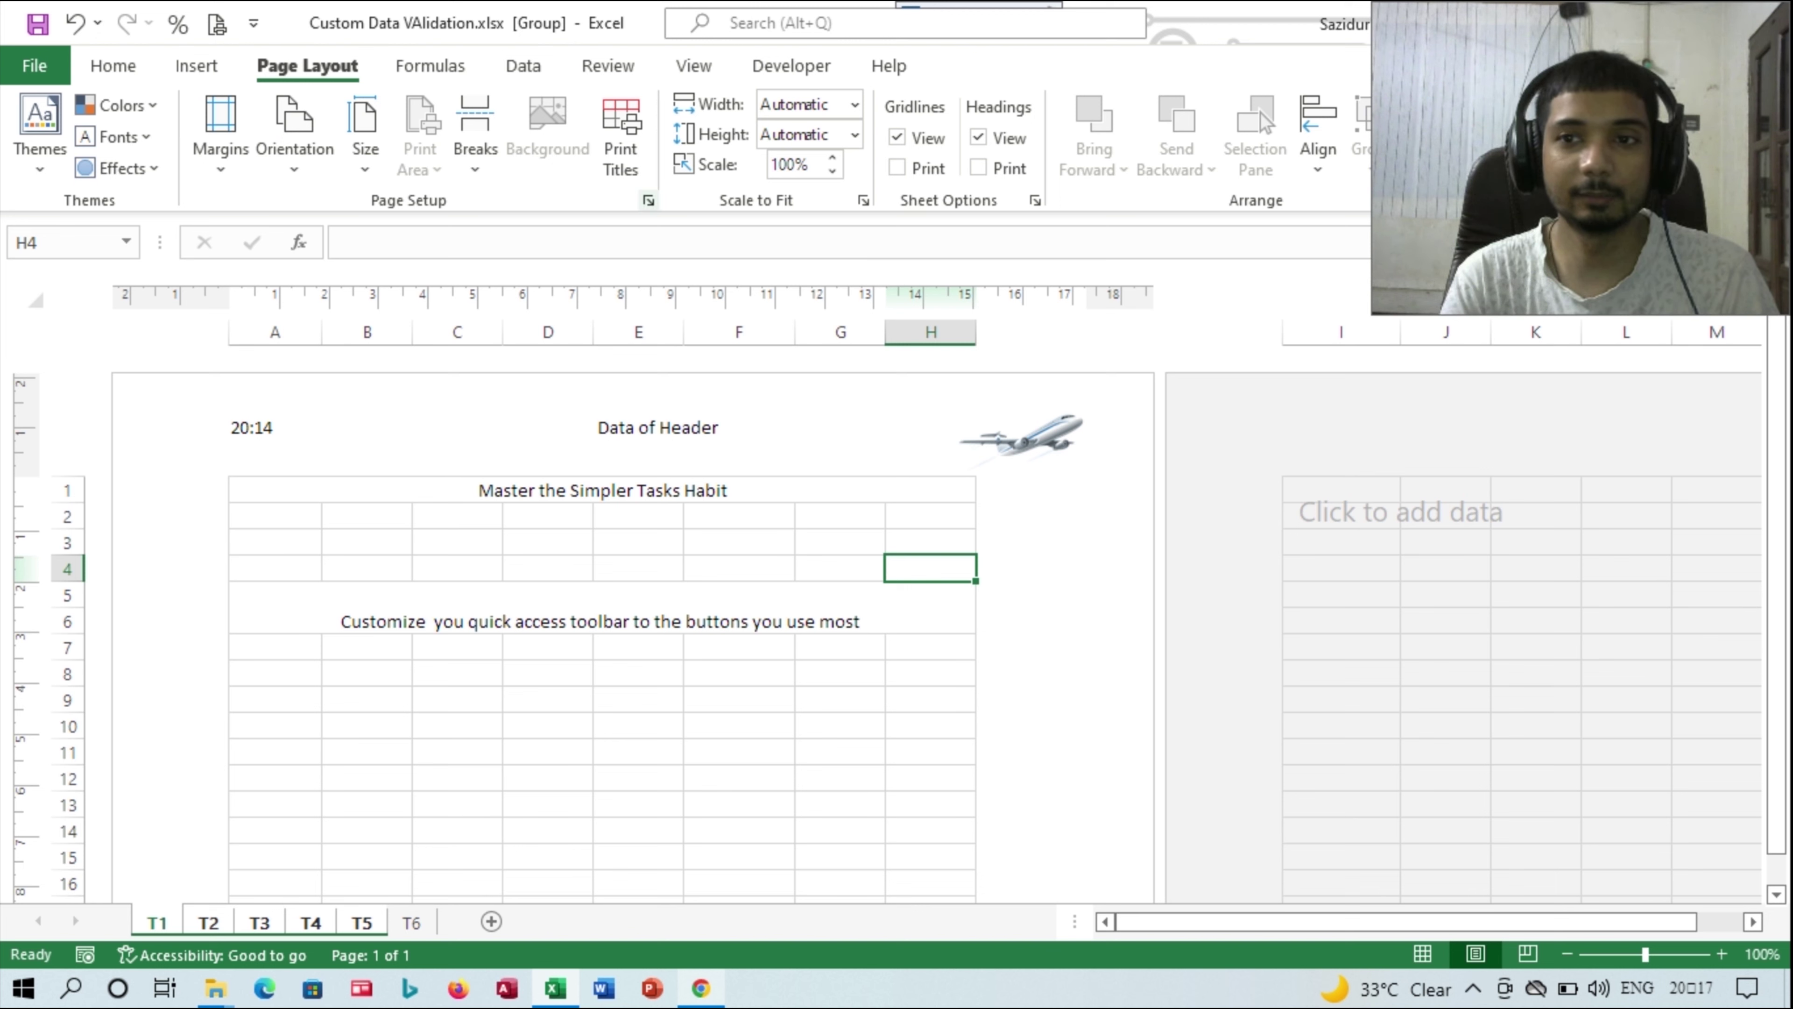
- In Page Setup's Header/Footer settings, set the header to (none)
click(649, 201)
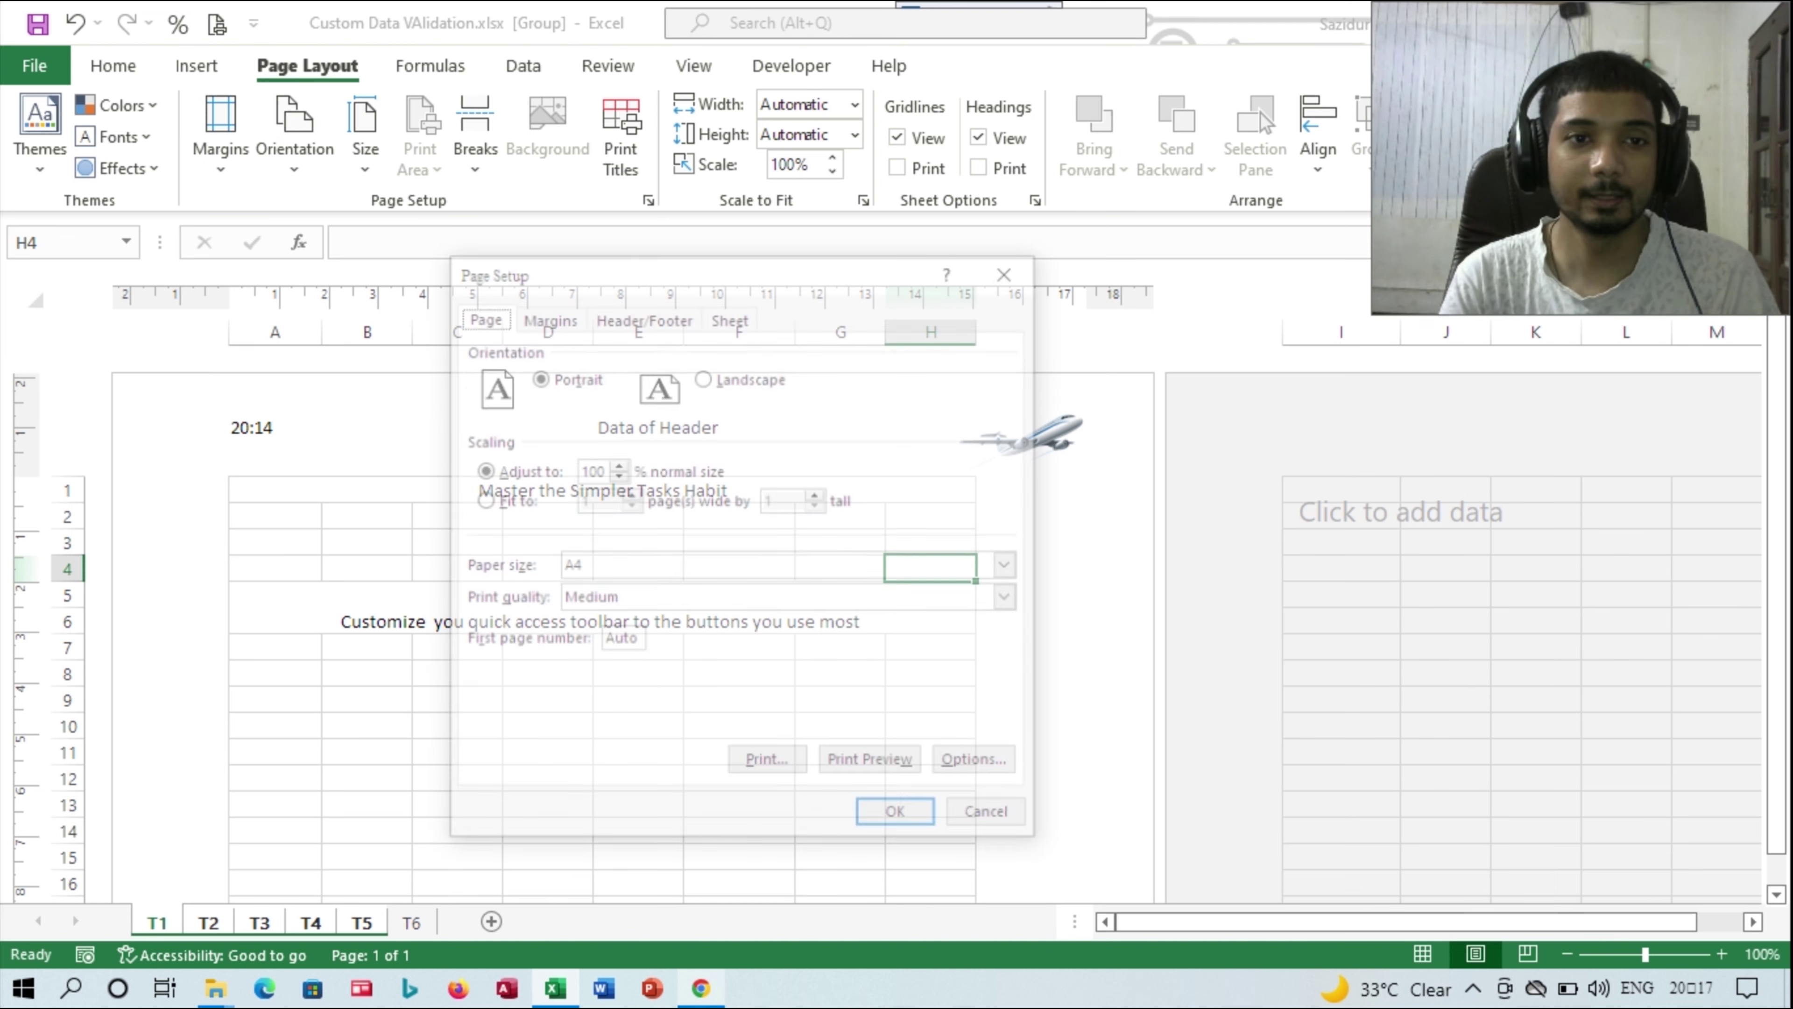
click(642, 315)
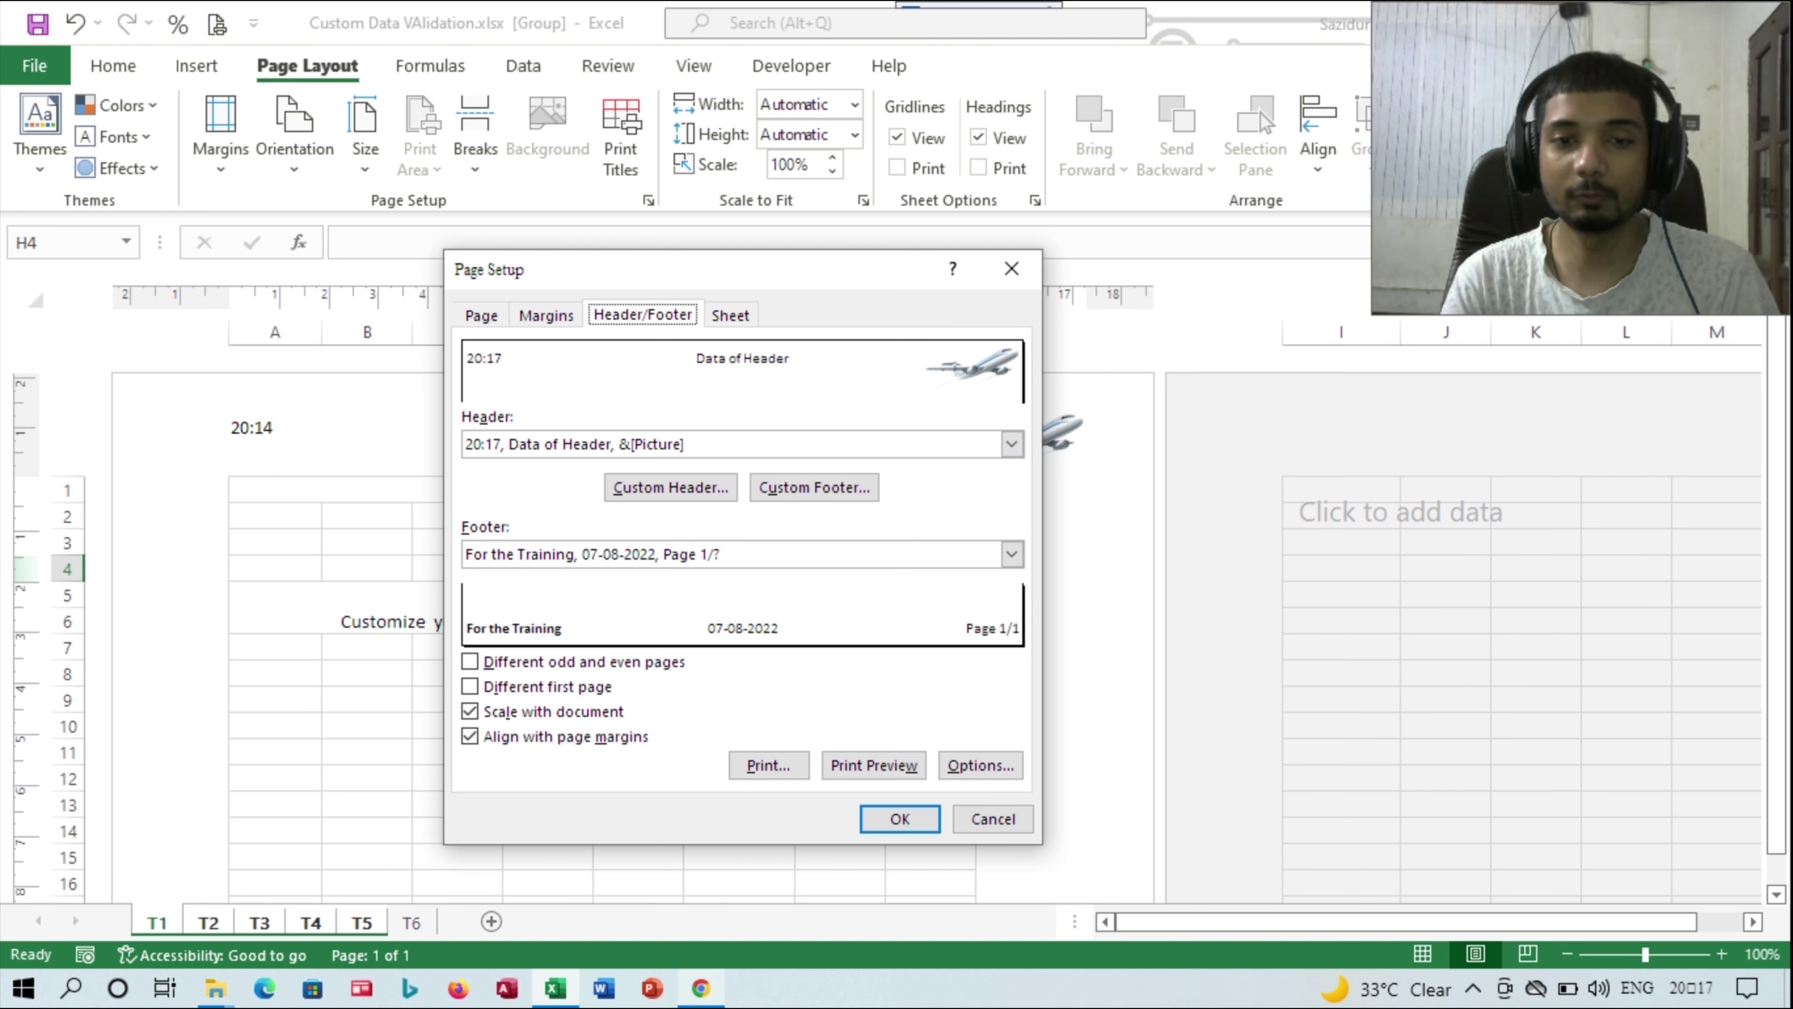
click(1011, 444)
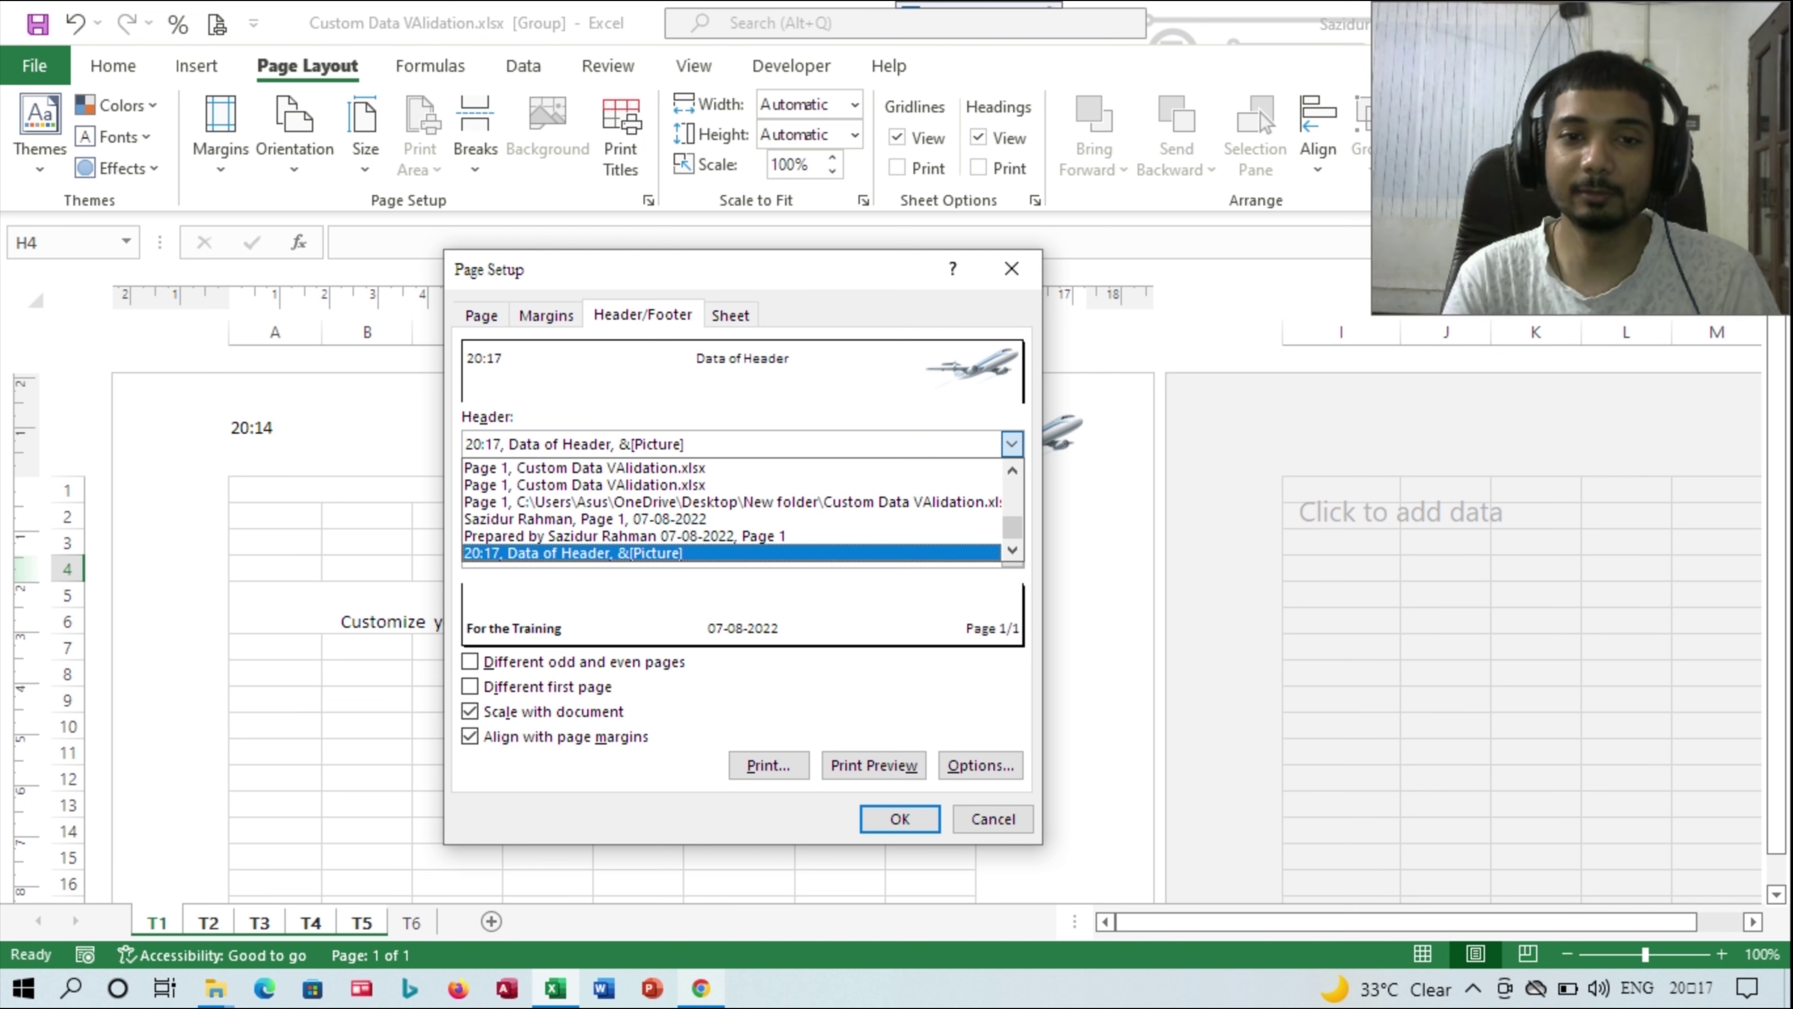
scroll(731, 510, up, 3)
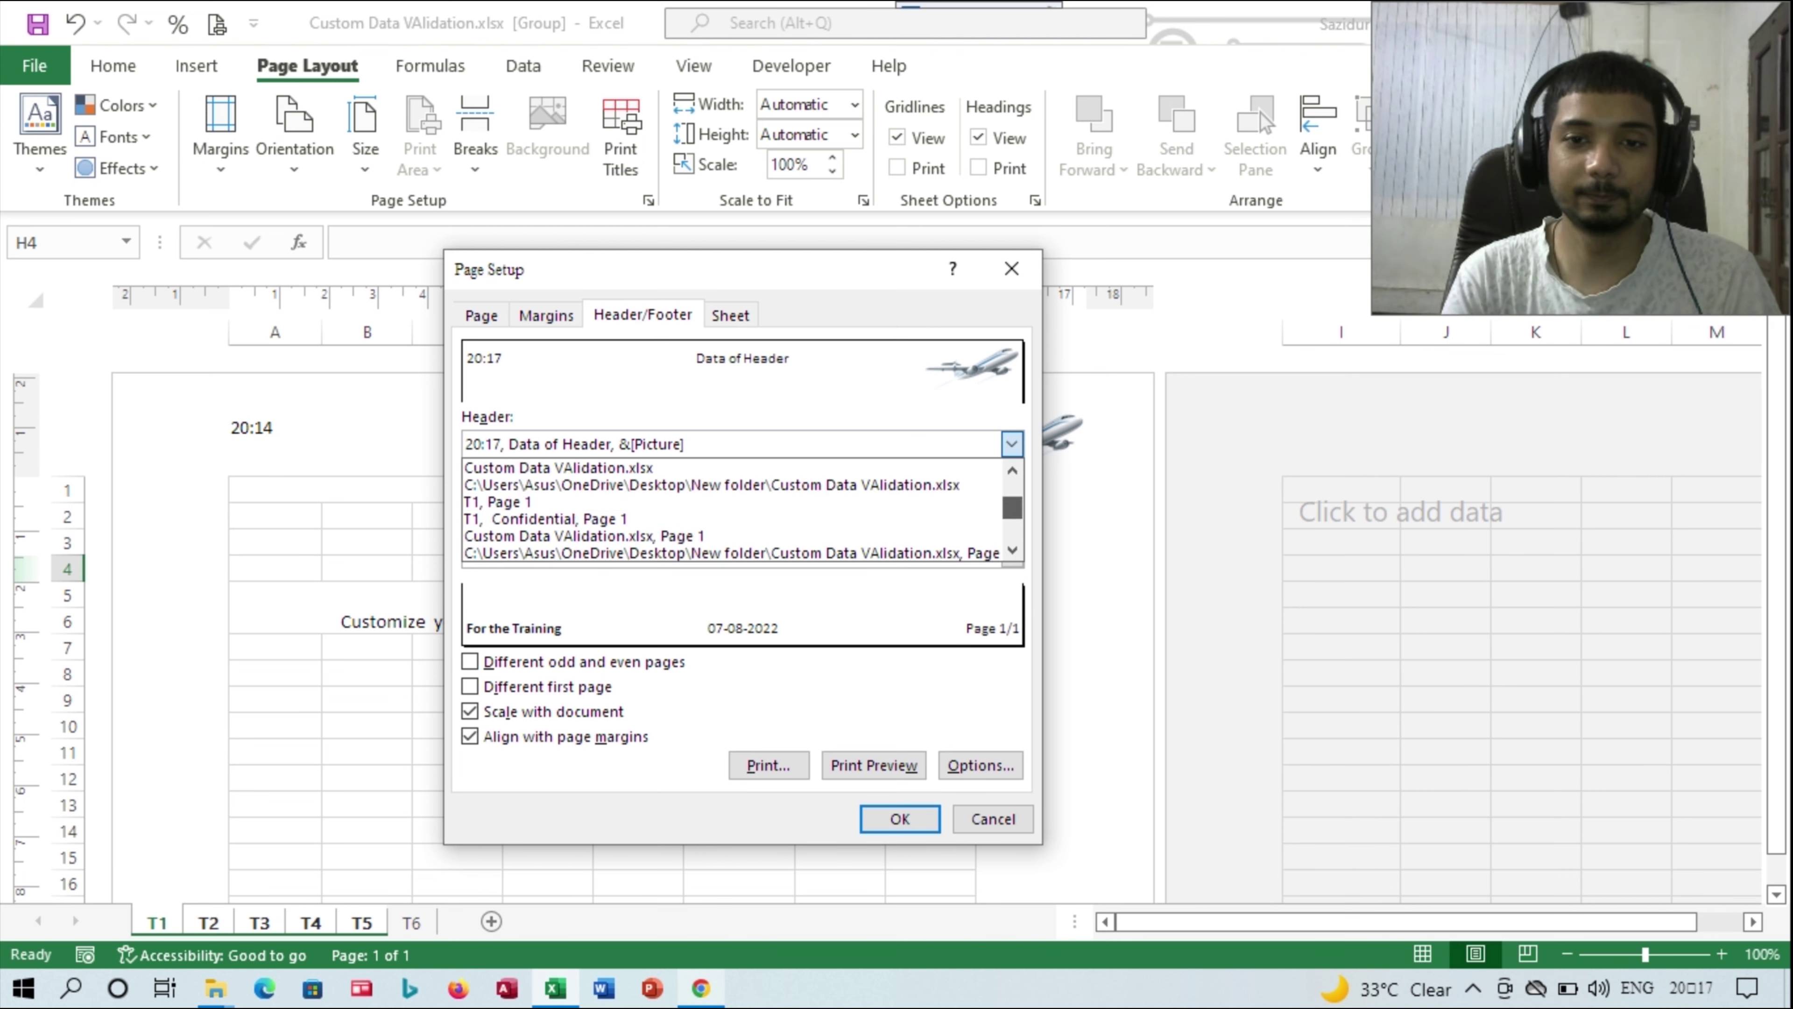
scroll(731, 510, up, 3)
click(494, 467)
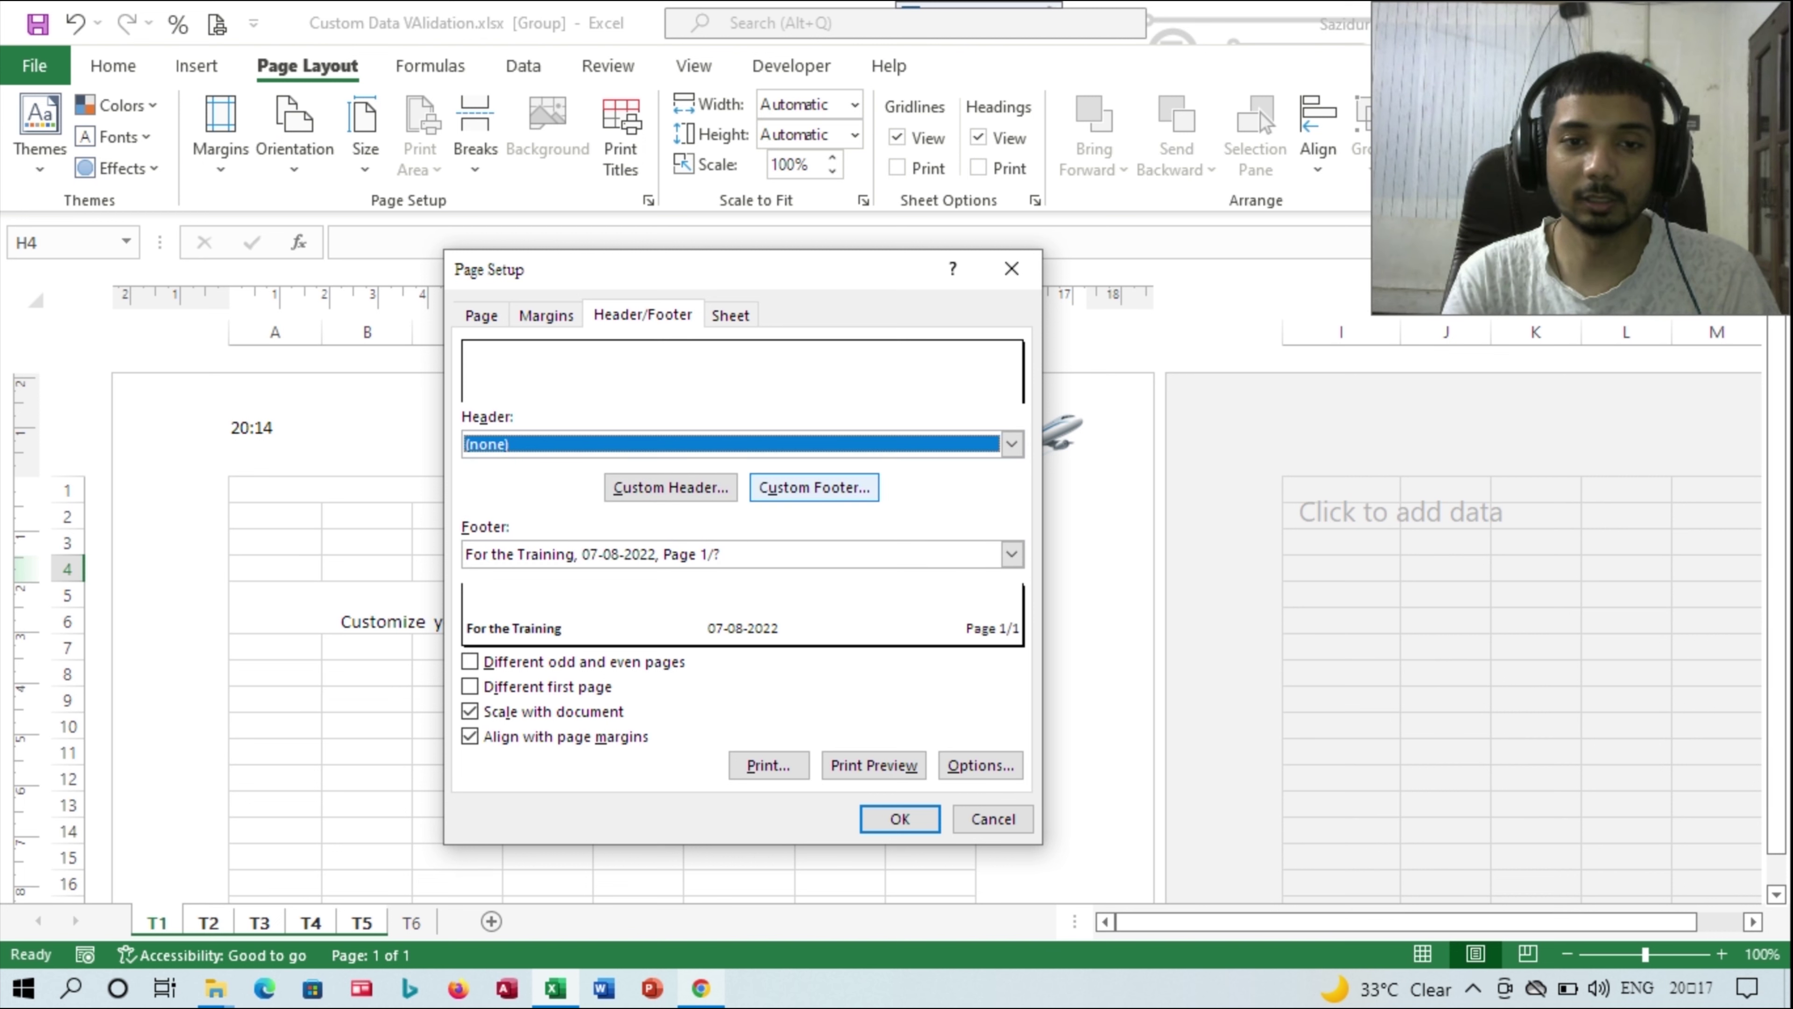
- Set the footer to (none) as well and preview the printout
click(1011, 554)
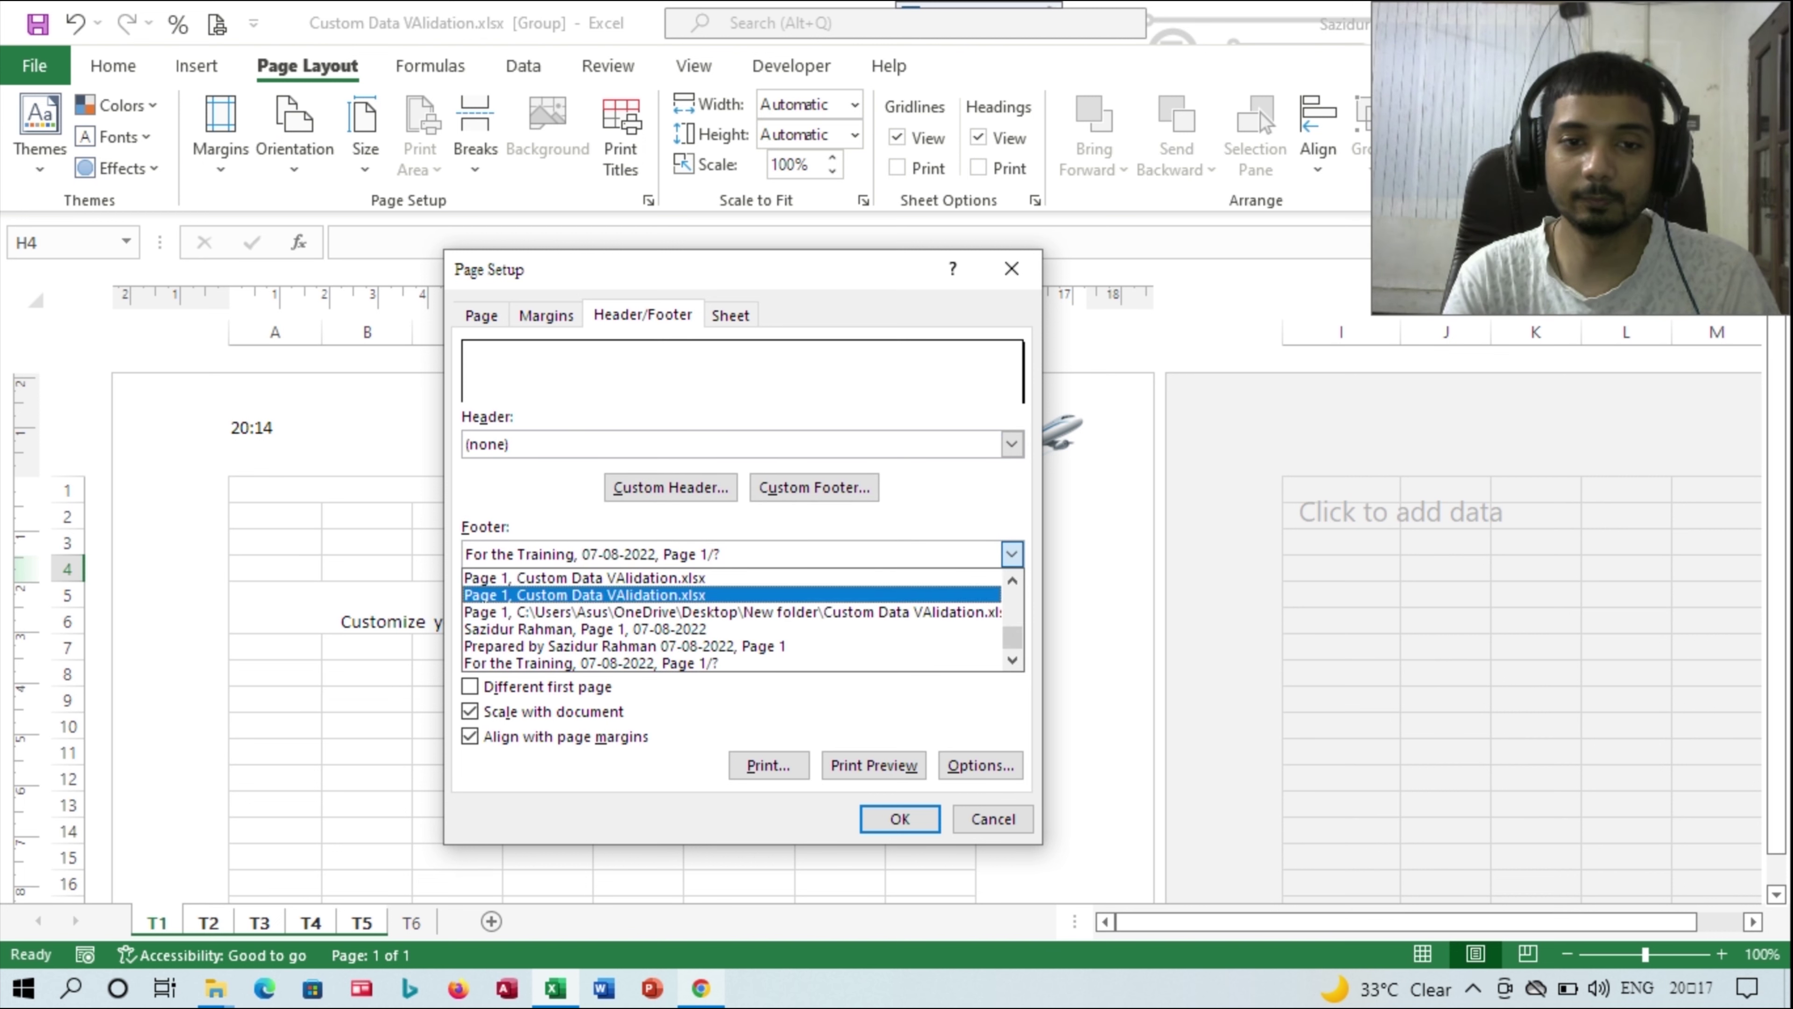
scroll(732, 622, up, 5)
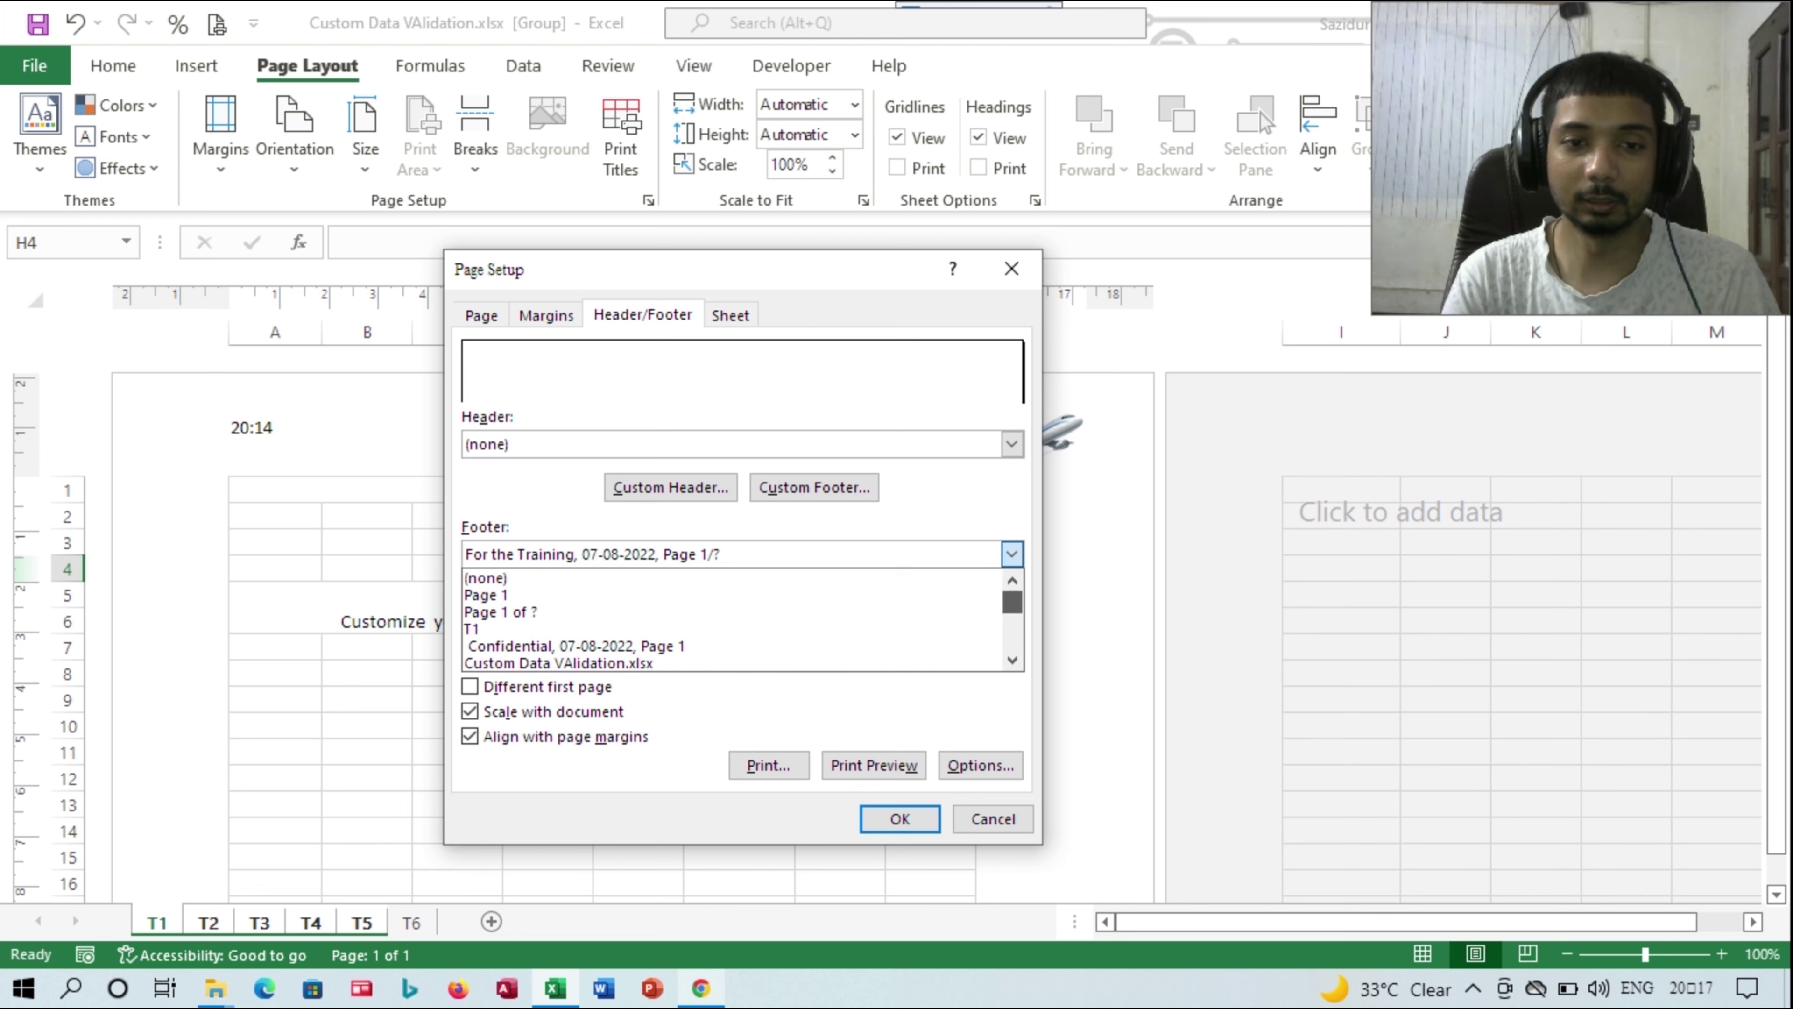
click(495, 577)
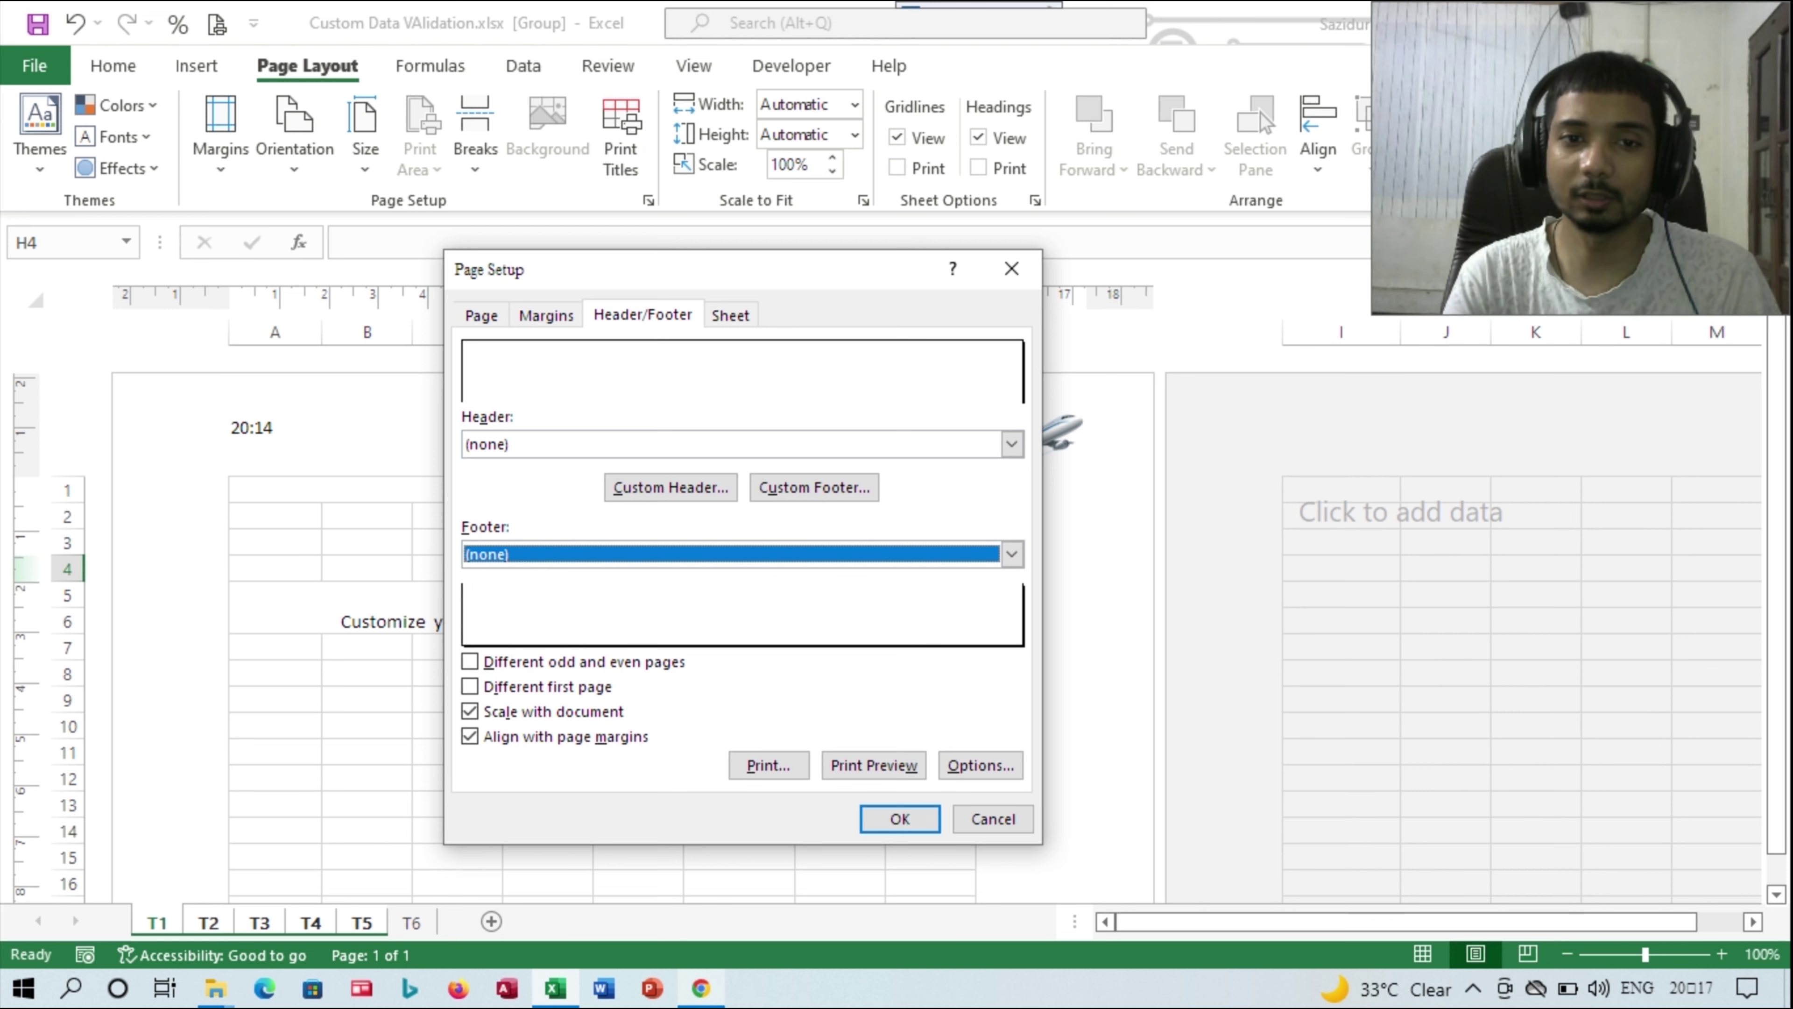
click(1011, 554)
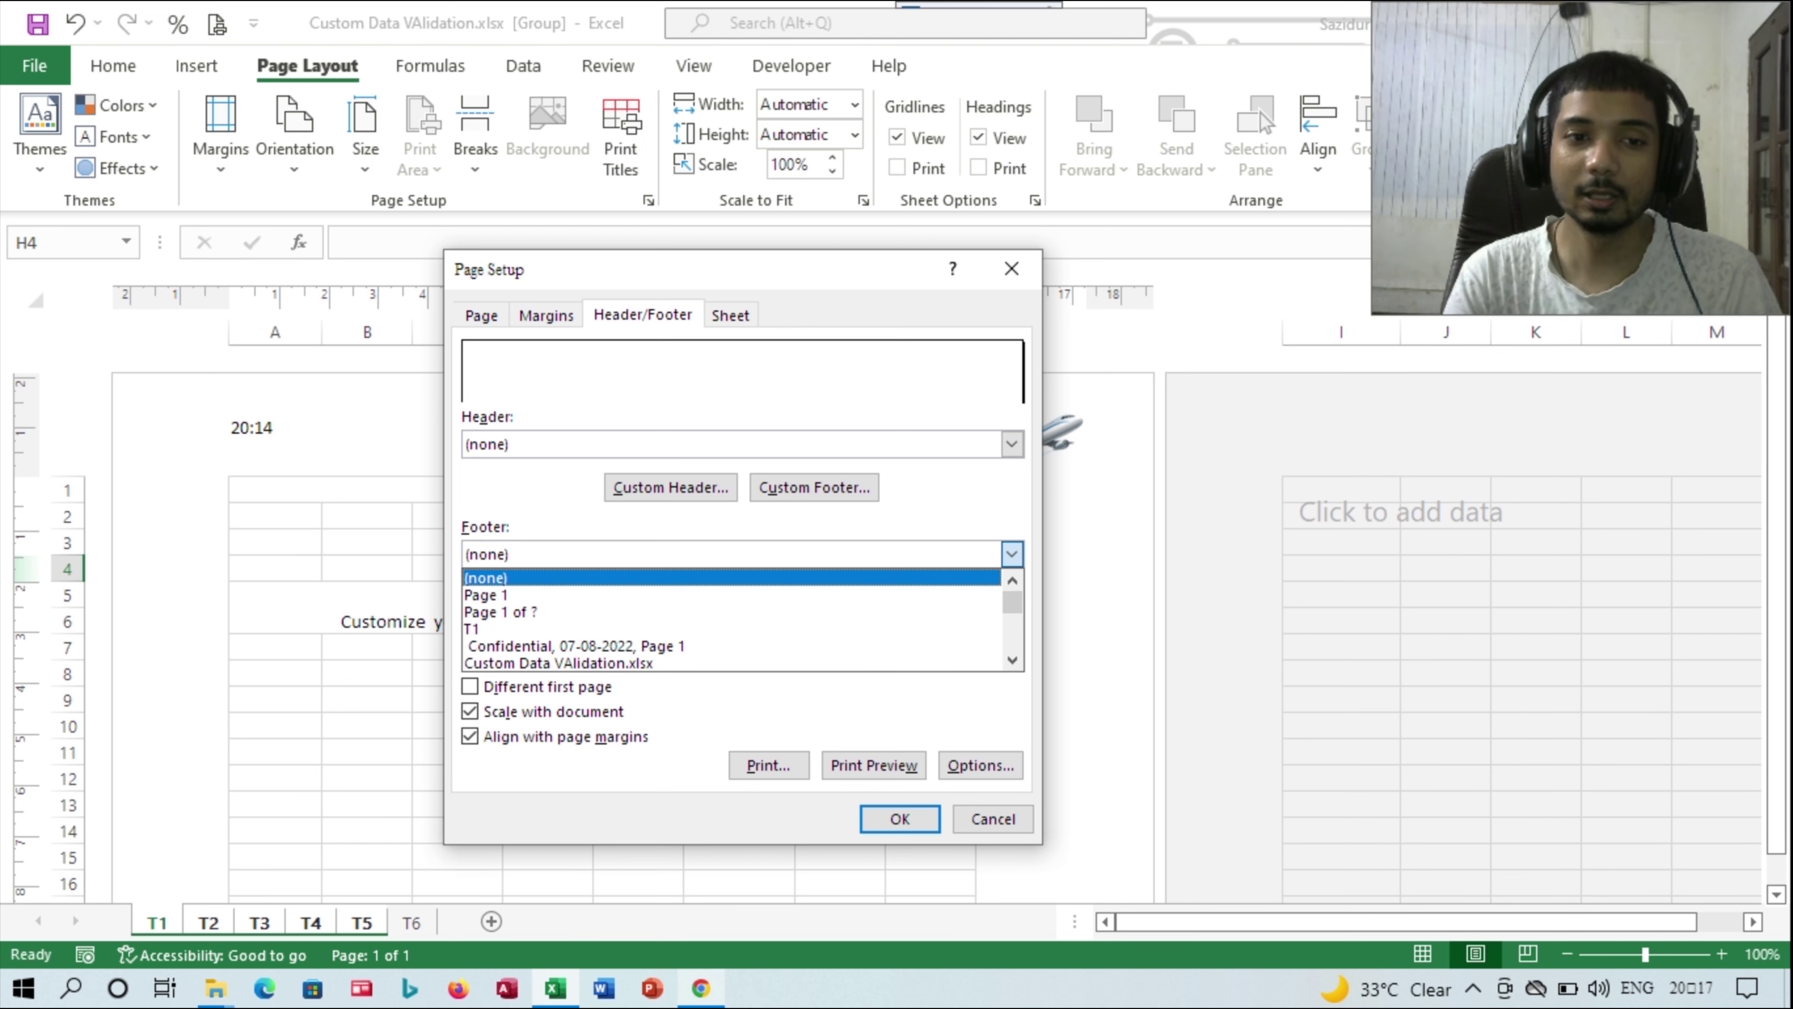
click(1011, 553)
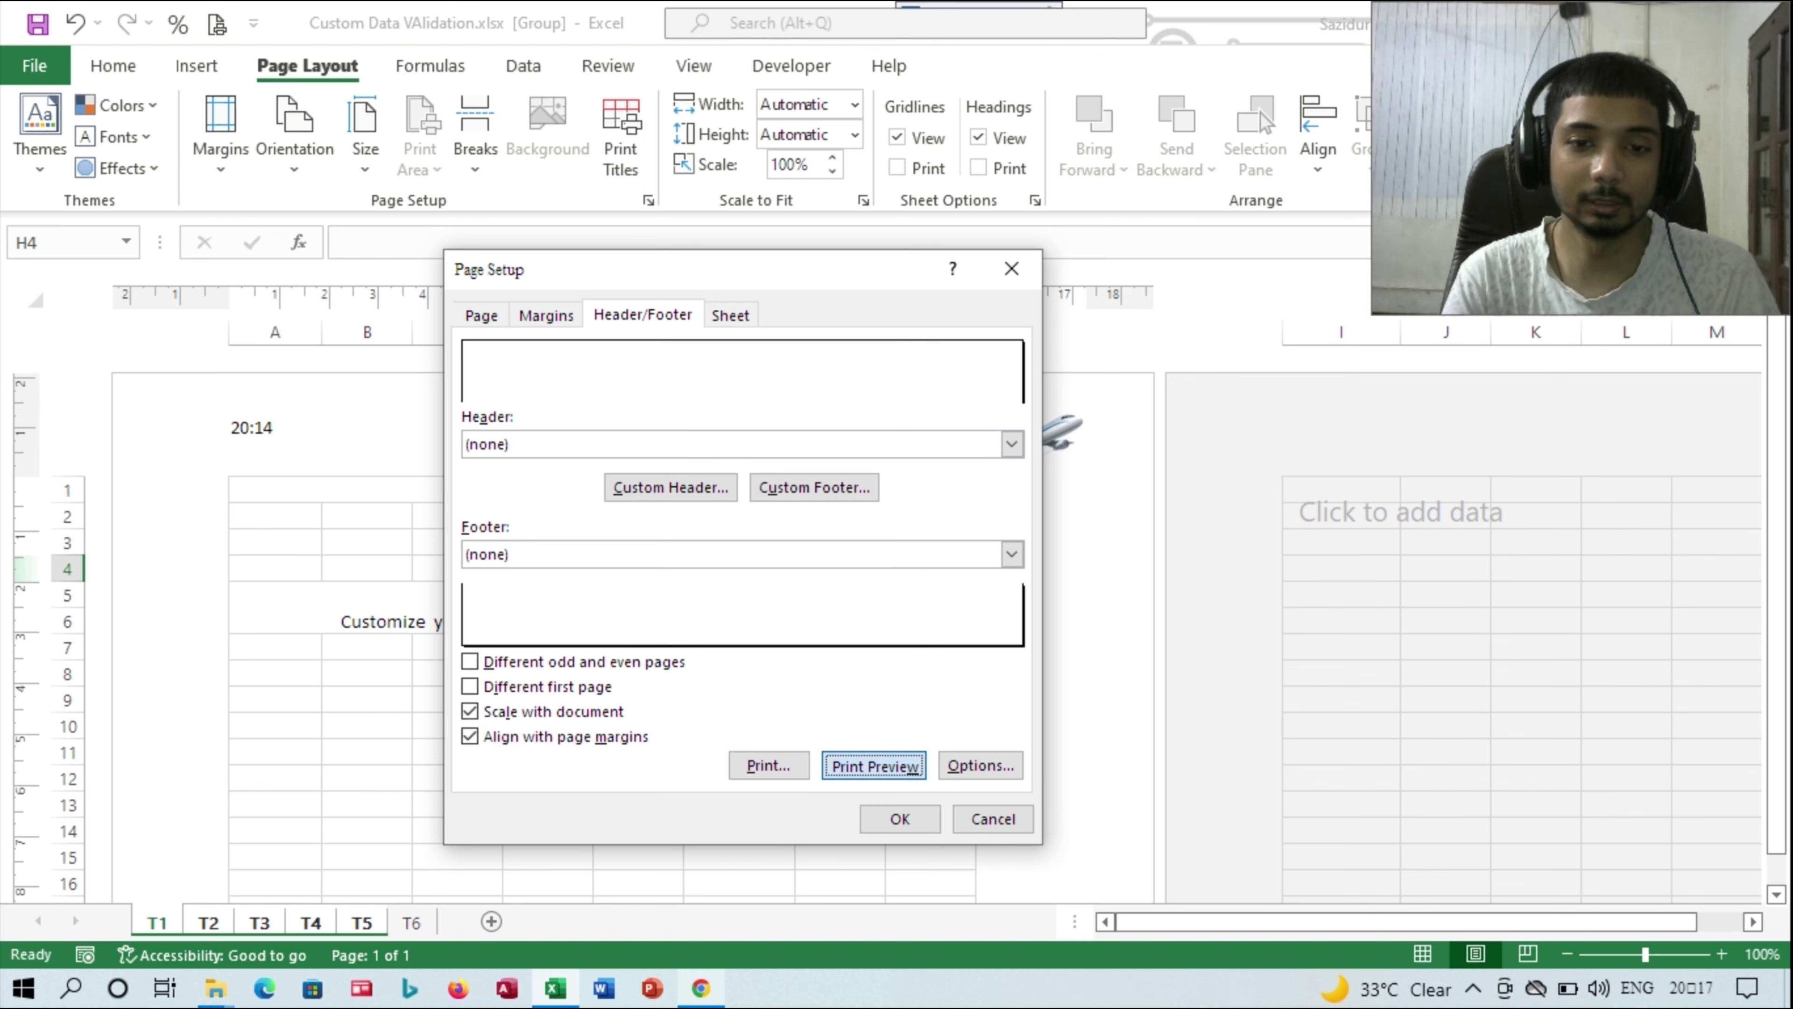
click(899, 818)
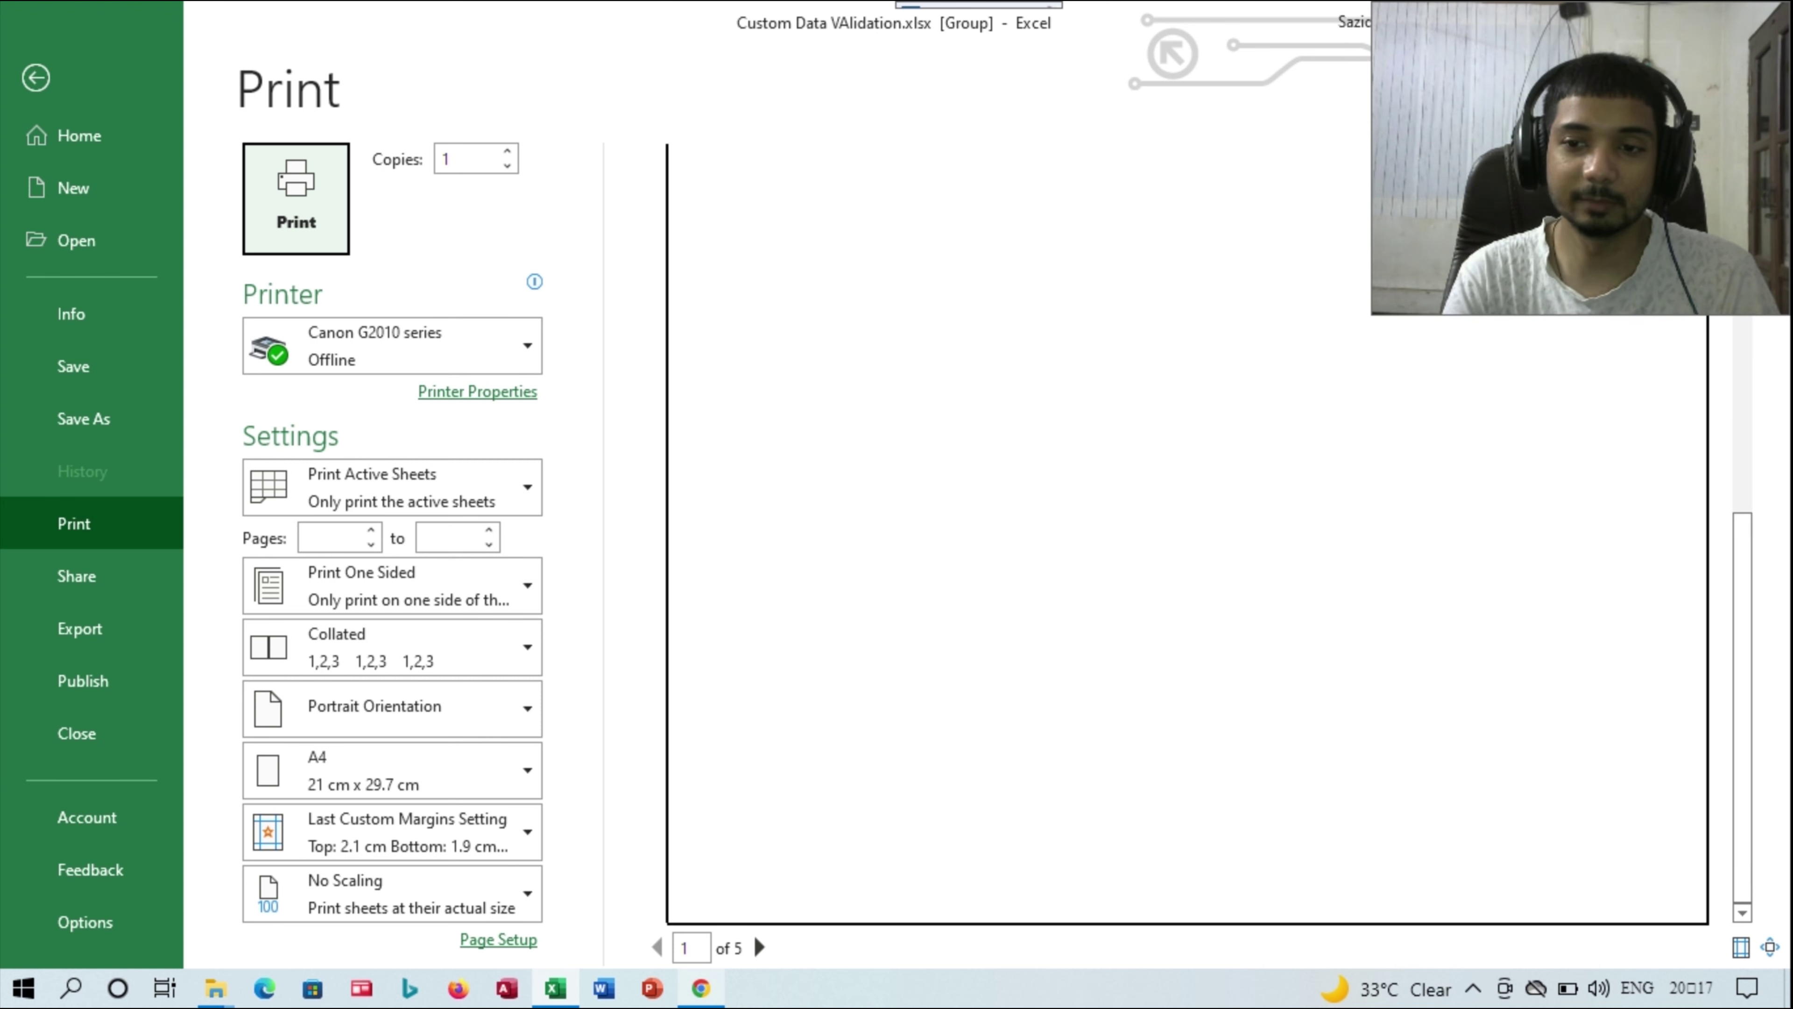
- Page through preview pages 1 to 5, confirming none shows a header or footer
click(759, 948)
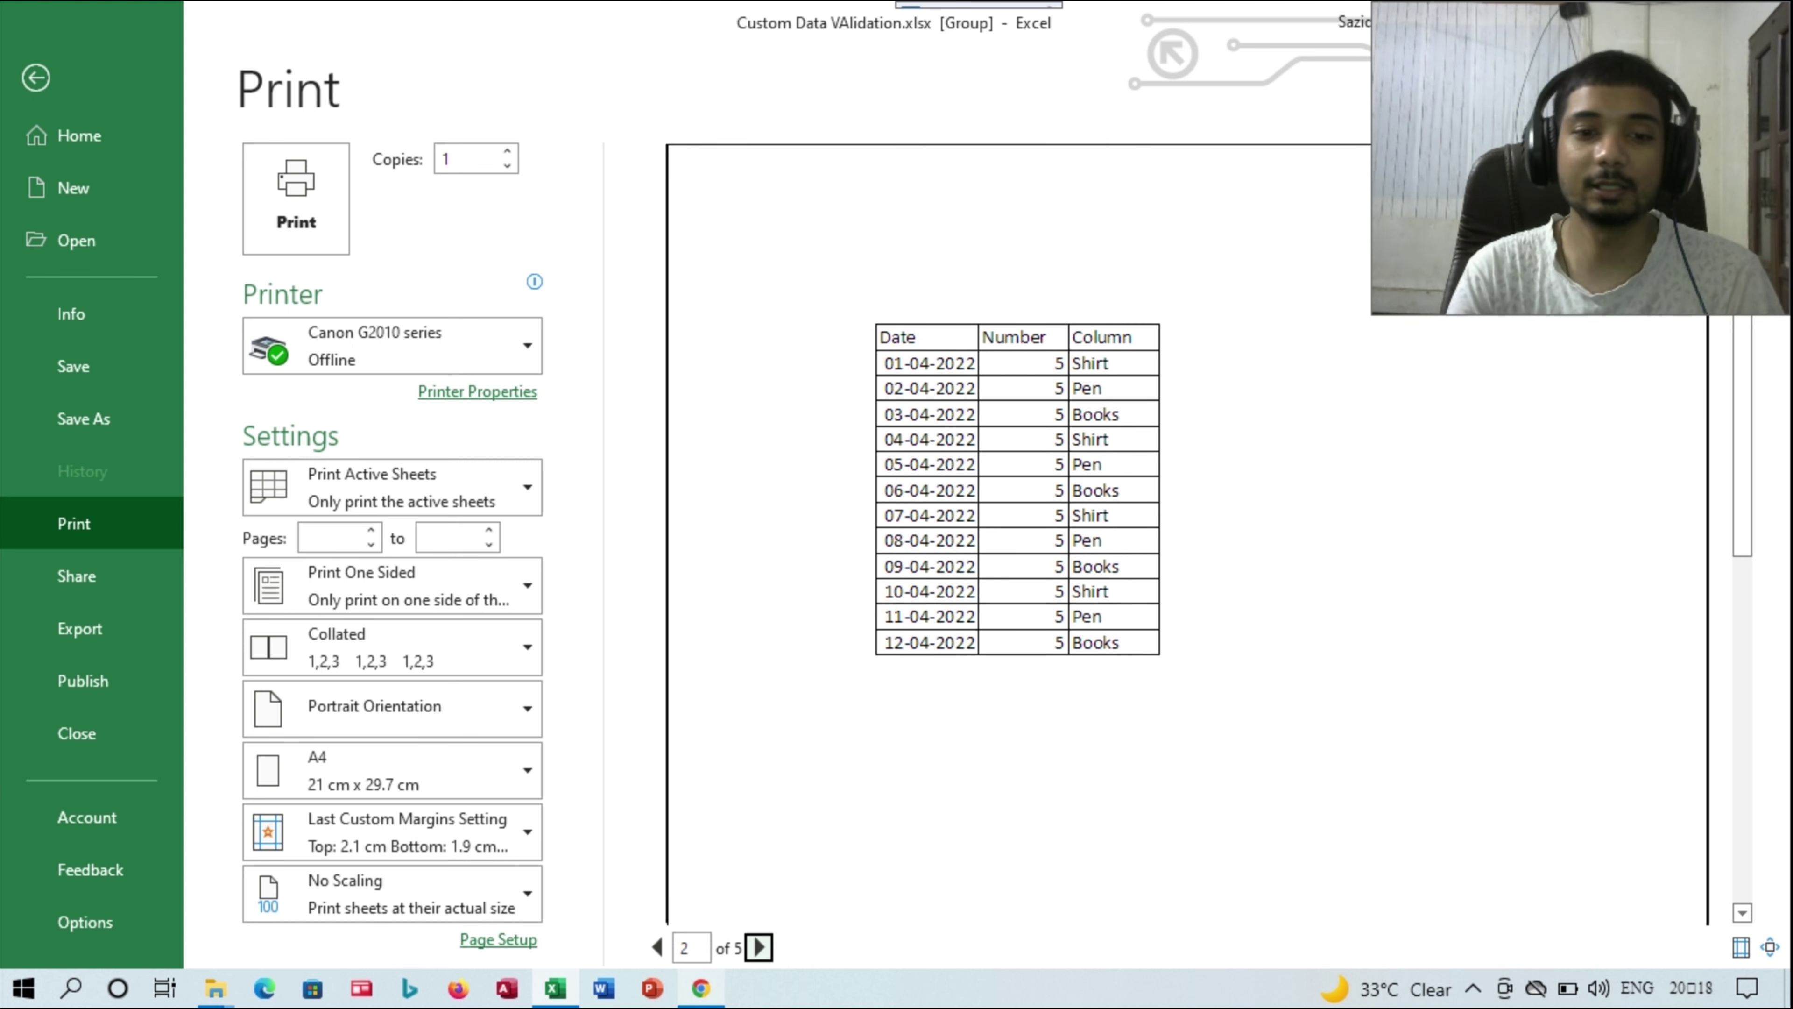
click(759, 947)
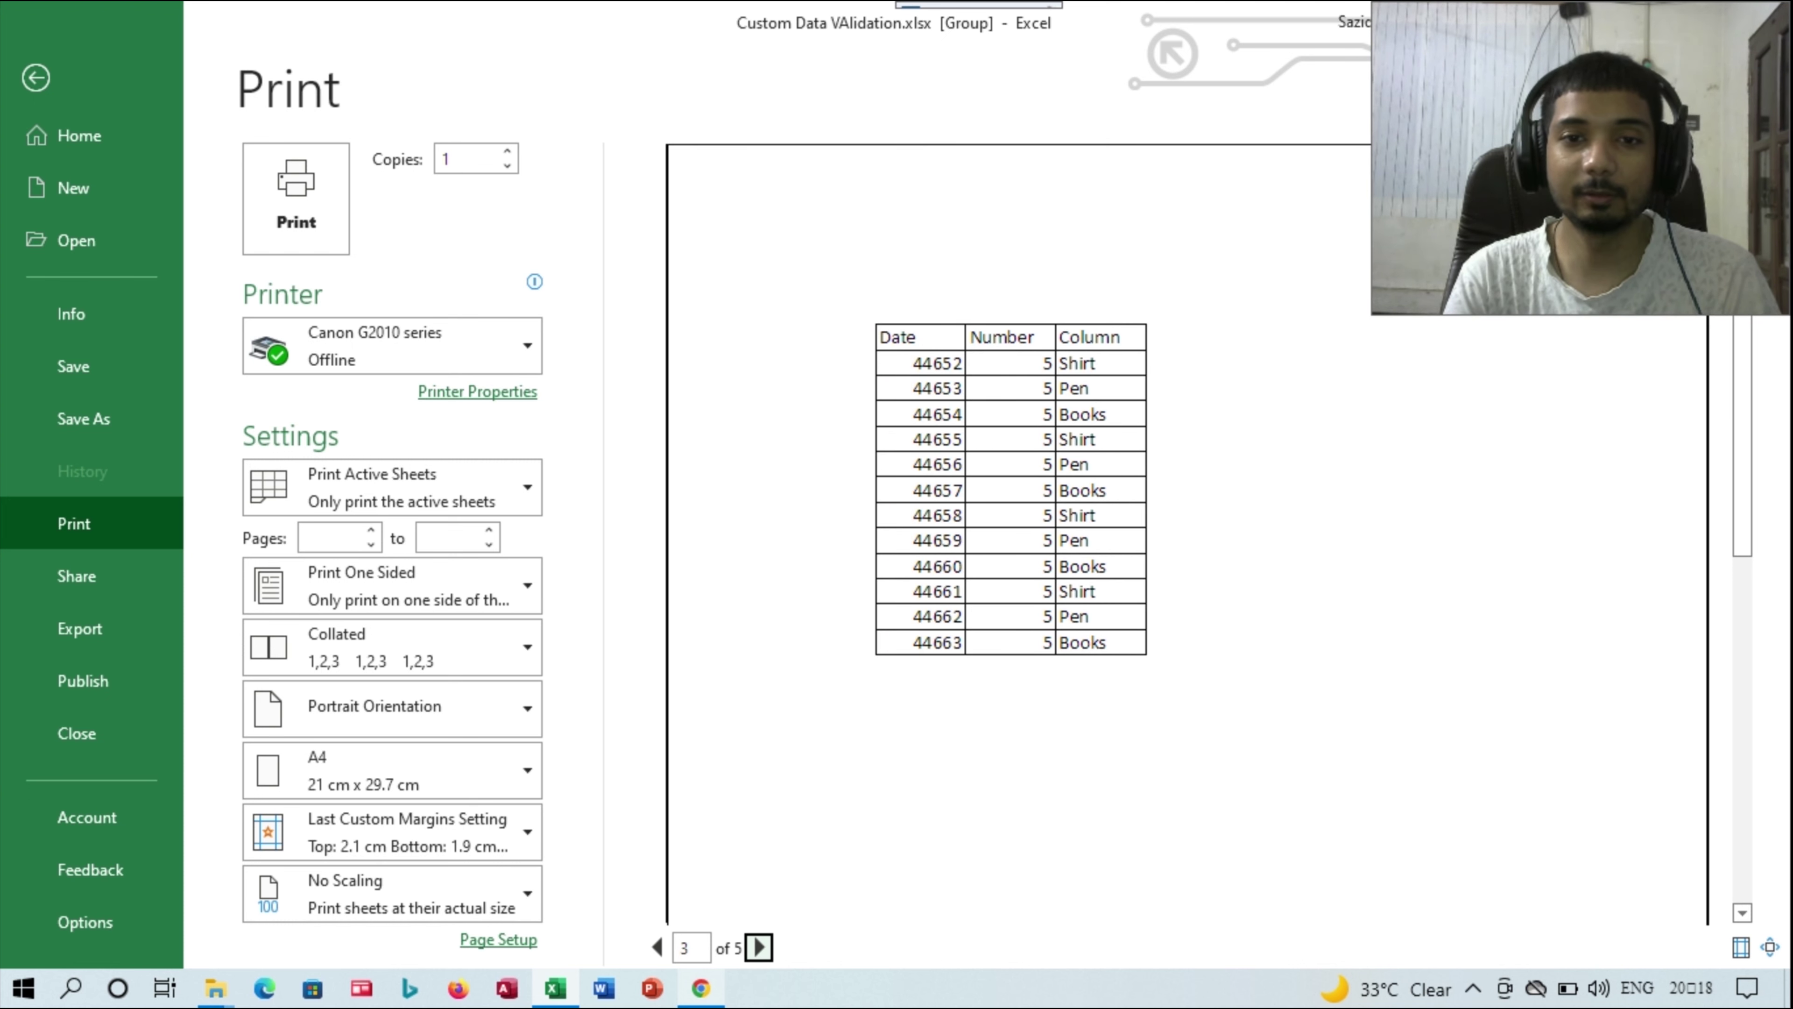
click(759, 947)
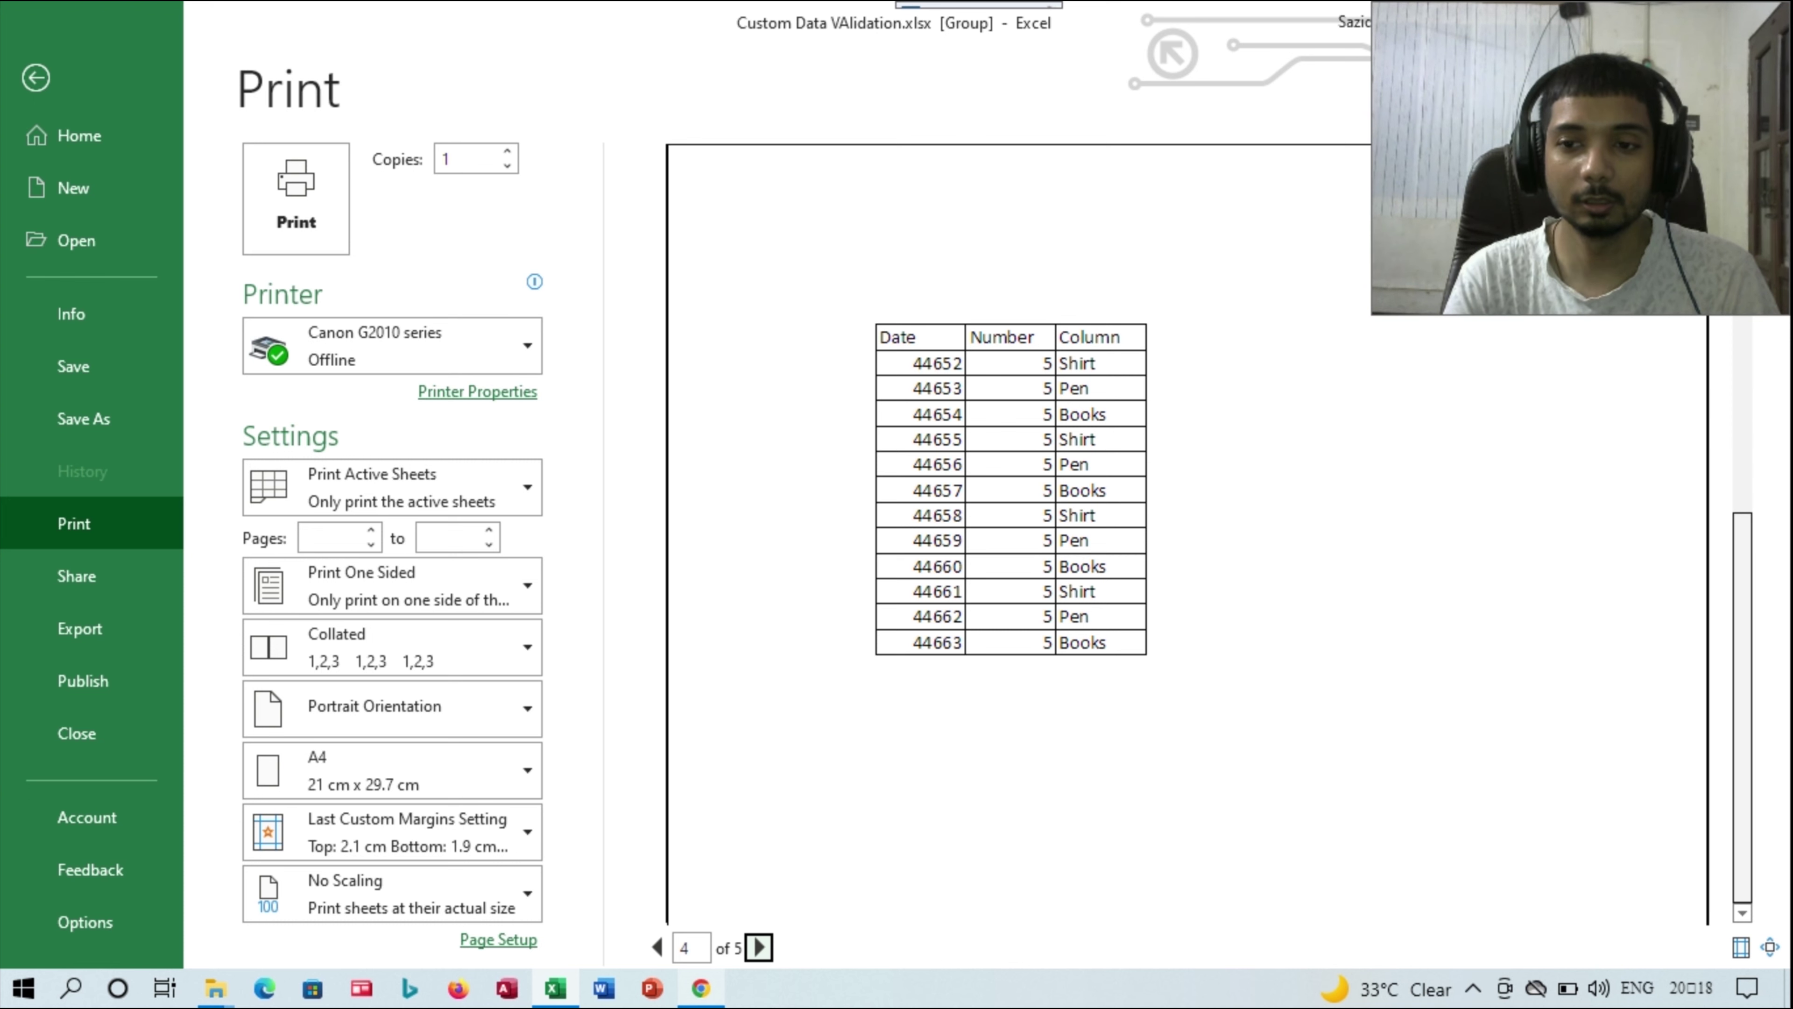
scroll(1186, 530, down, 5)
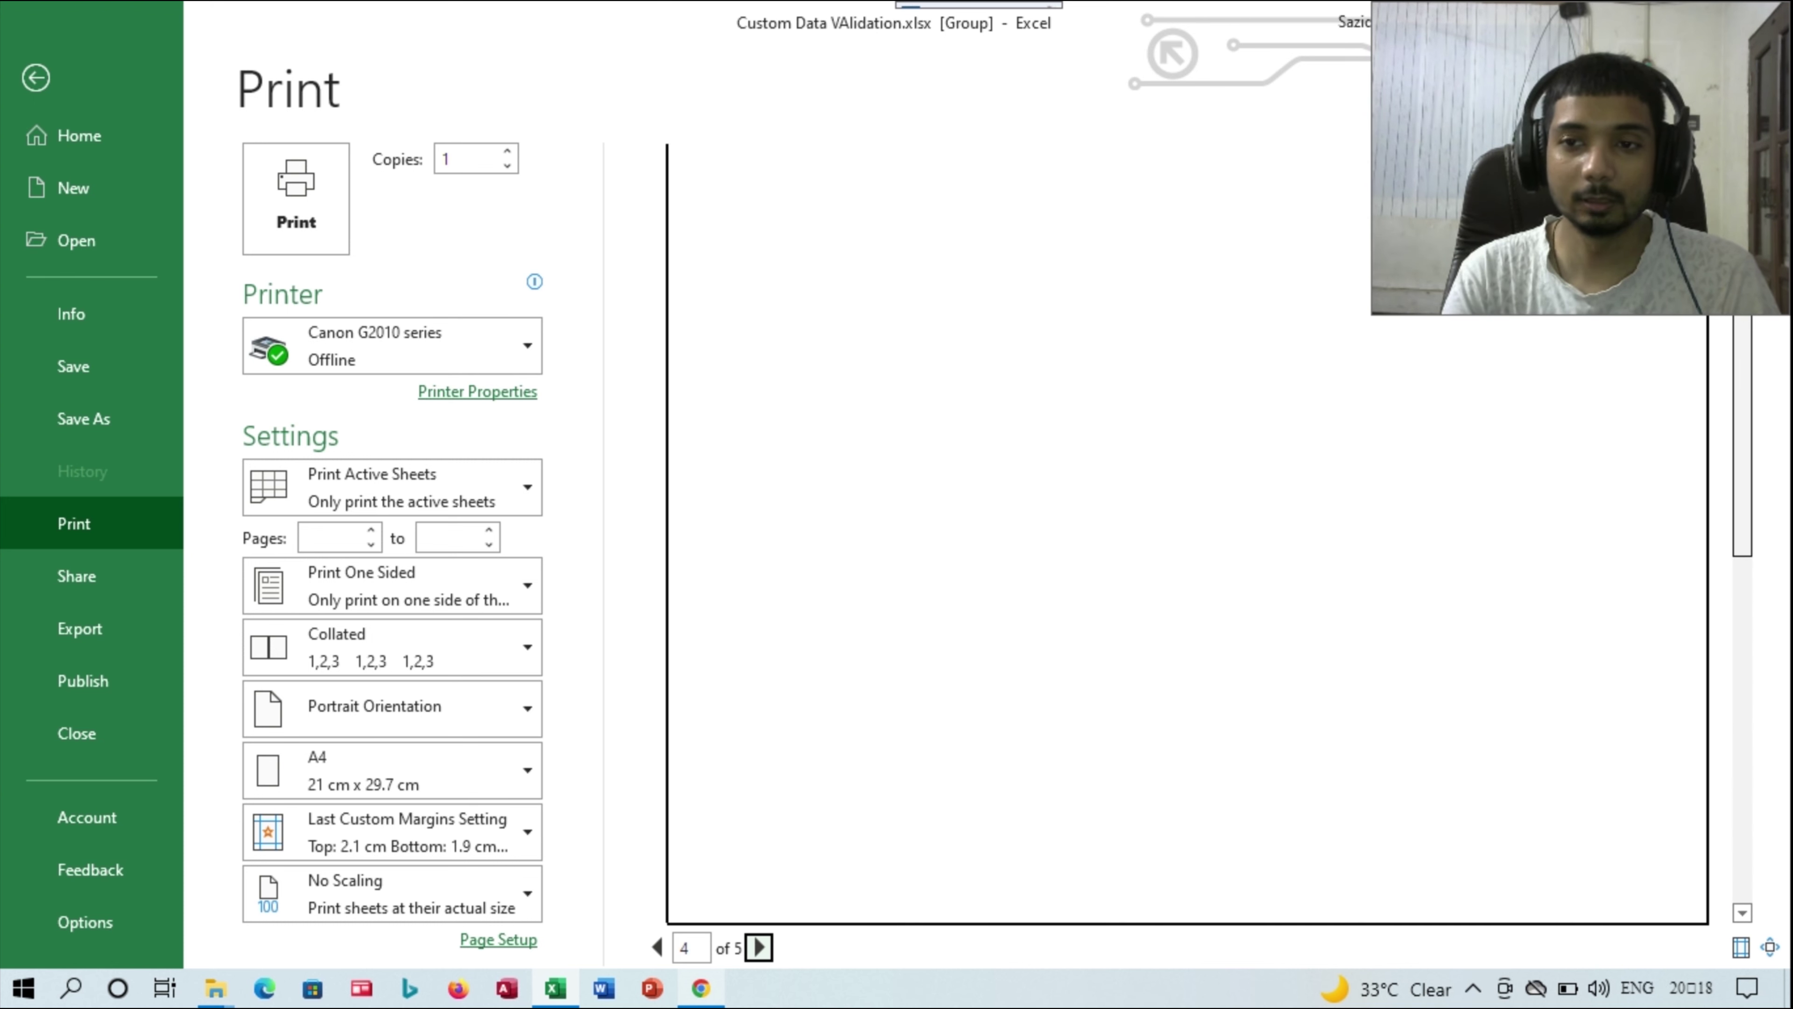
click(757, 944)
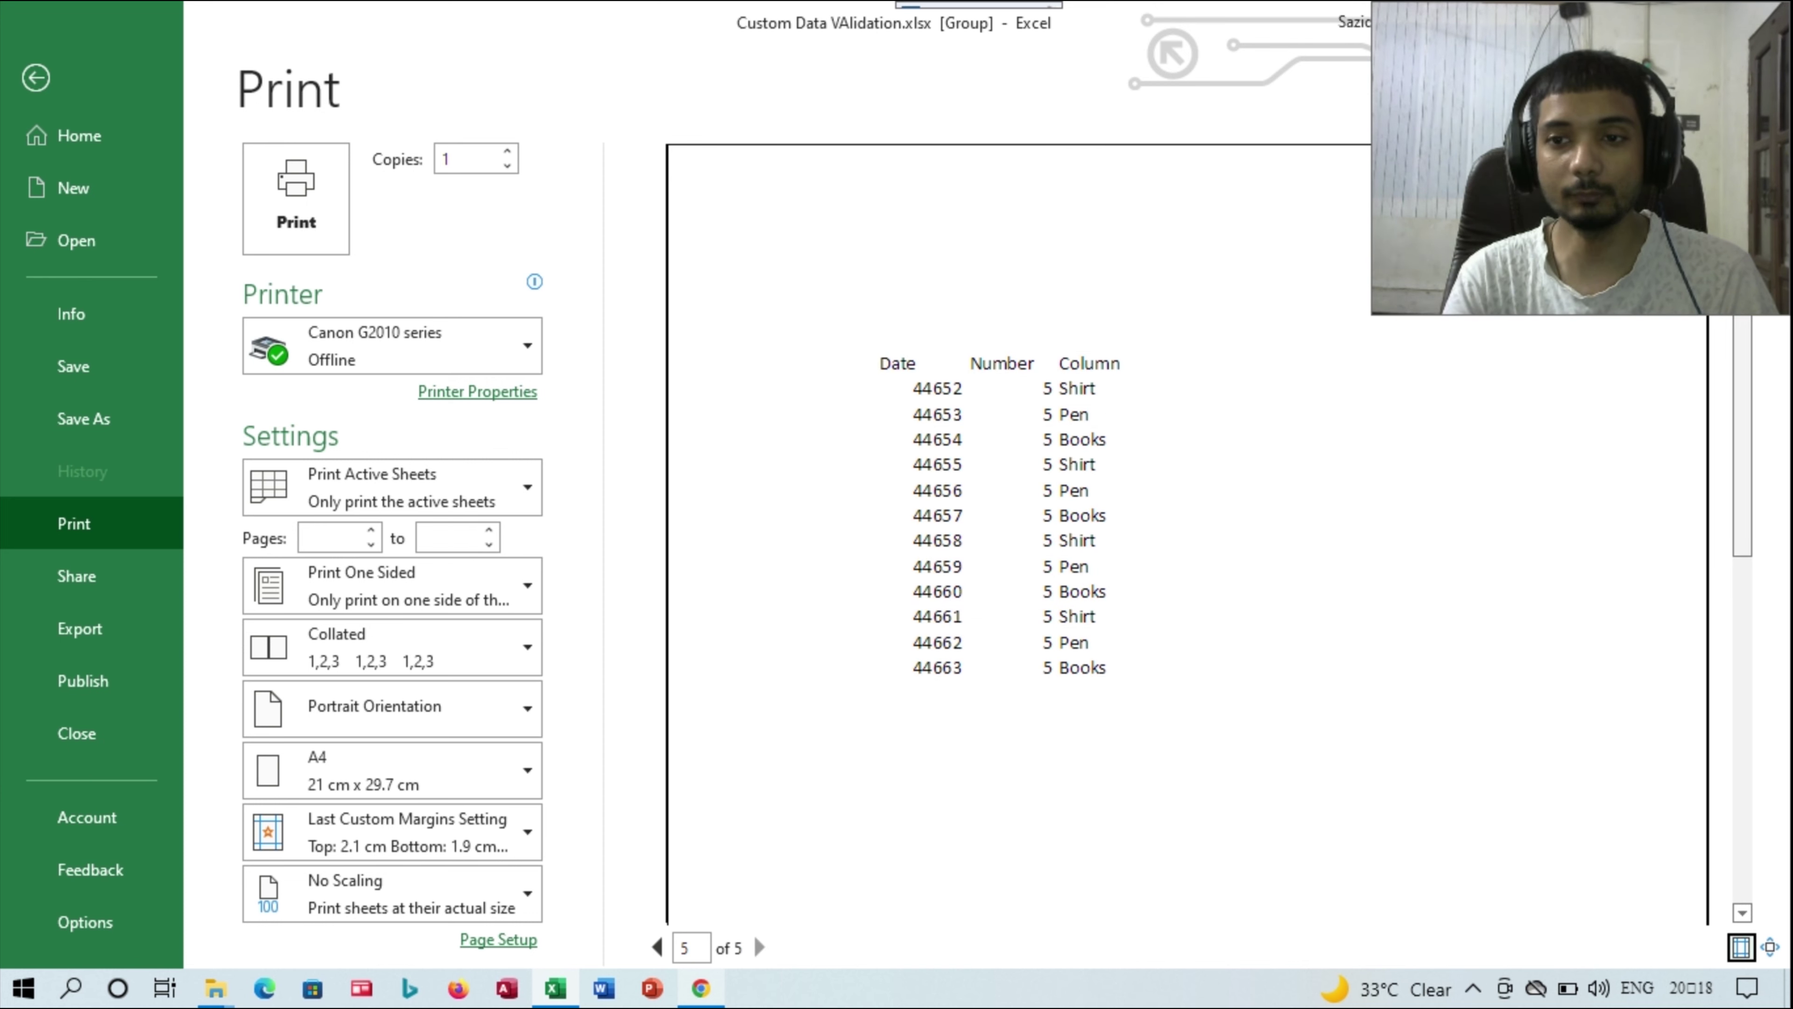
scroll(1186, 537, down, 5)
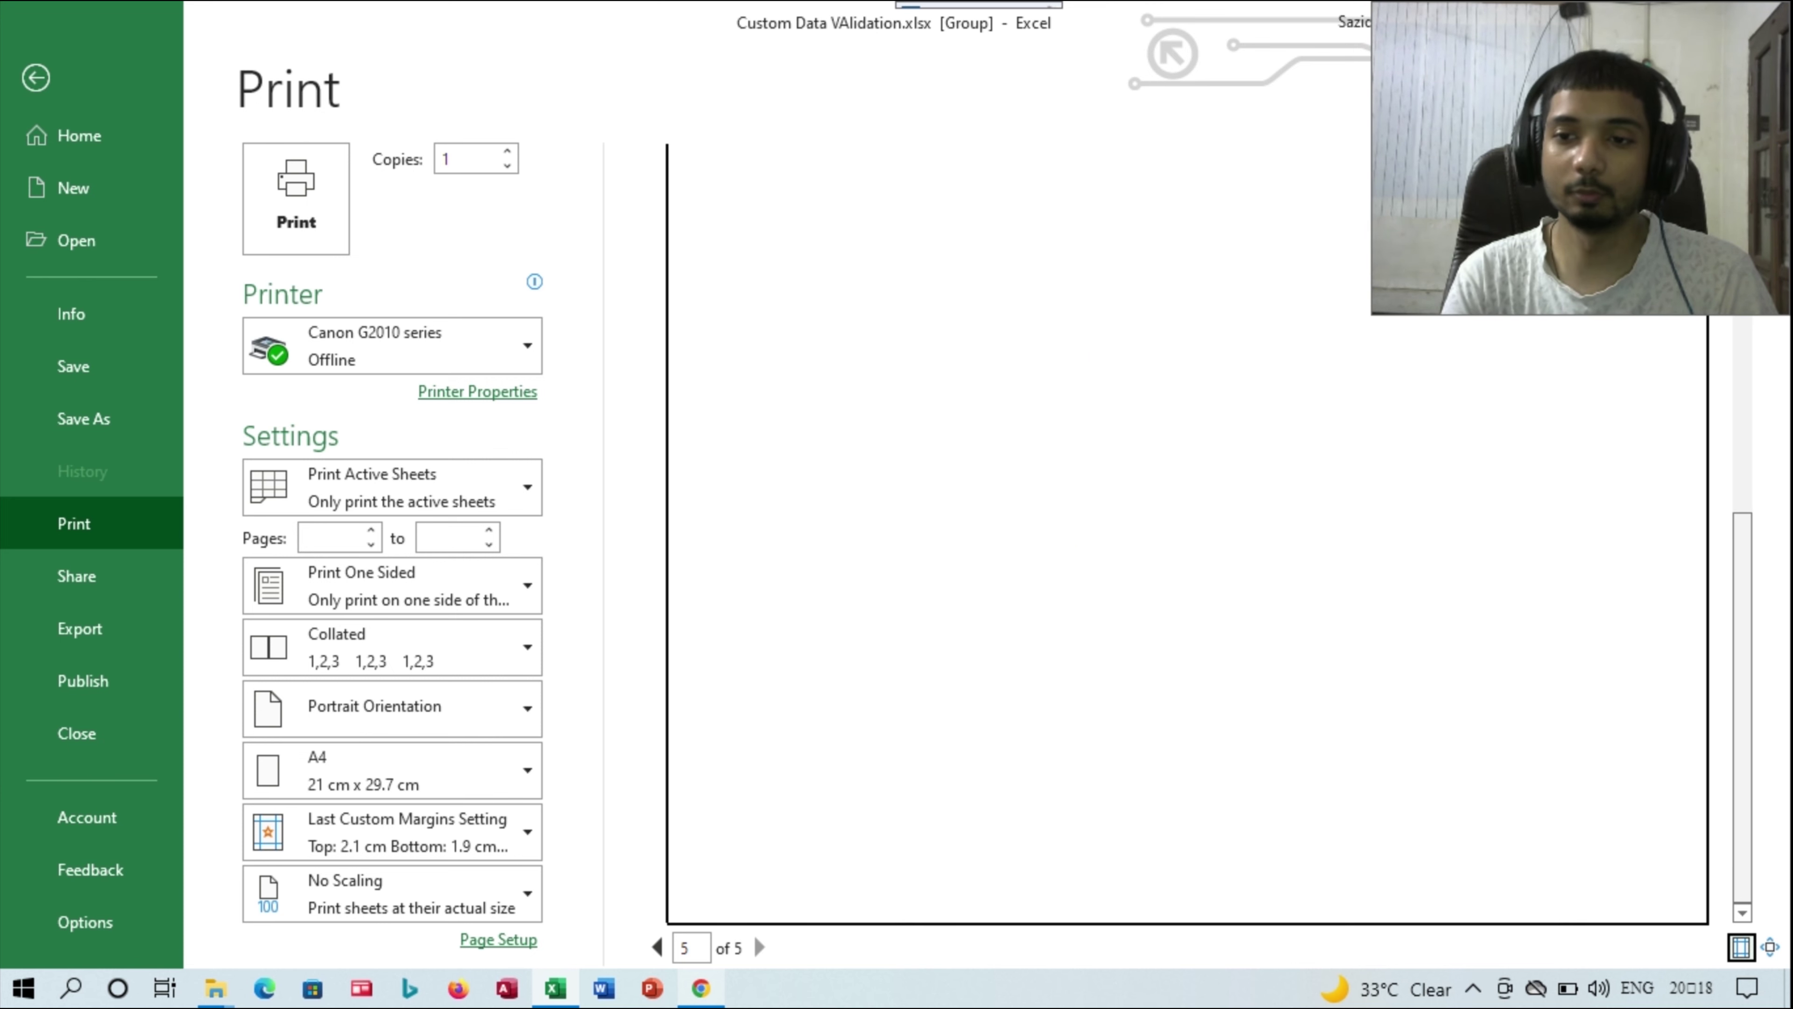
key(Escape)
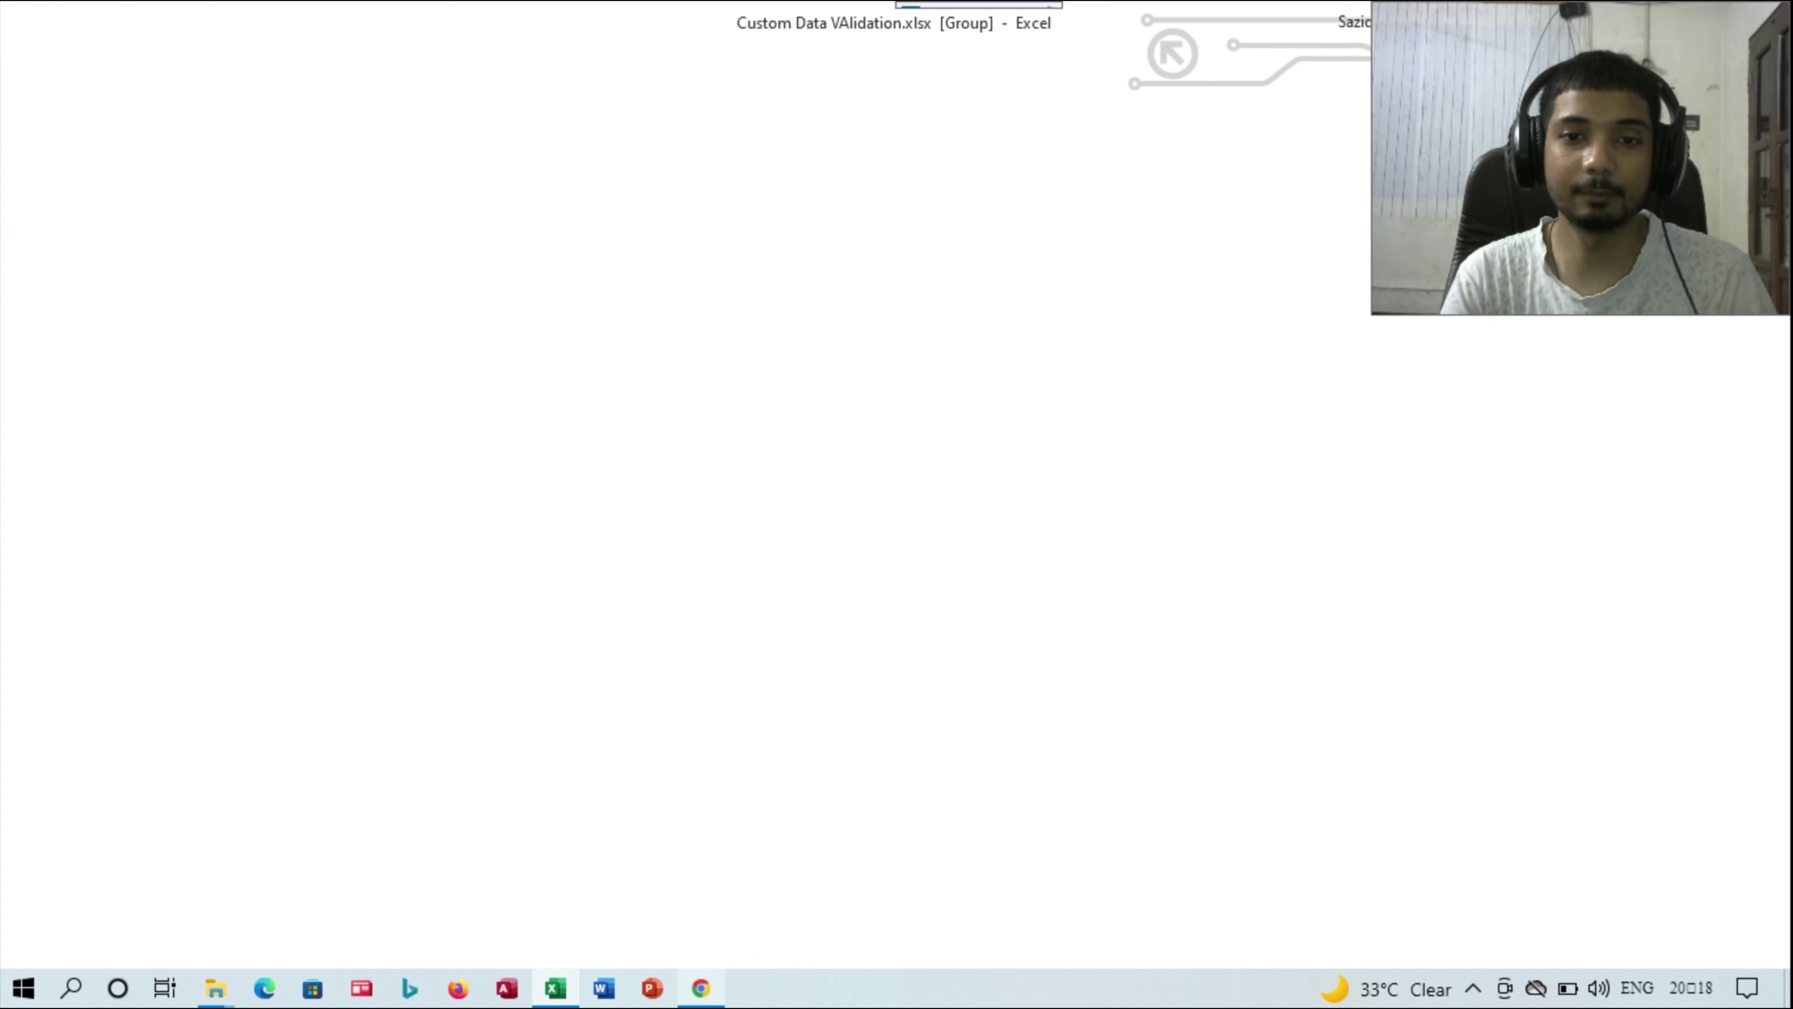